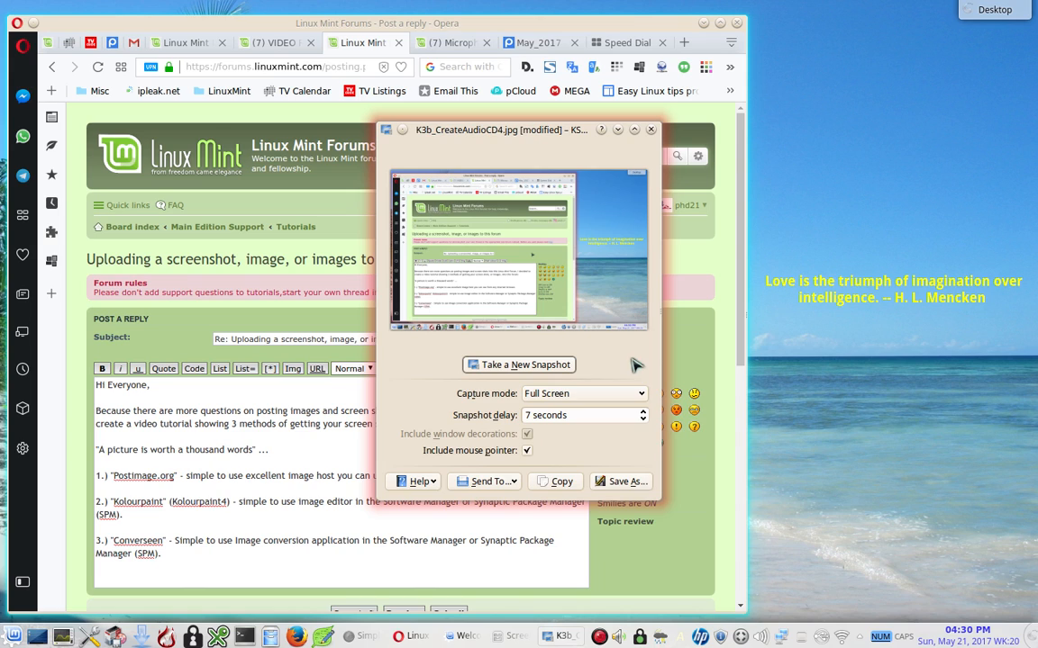
Start saving the captured snapshot and create a folder named 05-21-2017 inside ScreenShots as its destination
left_click(635, 483)
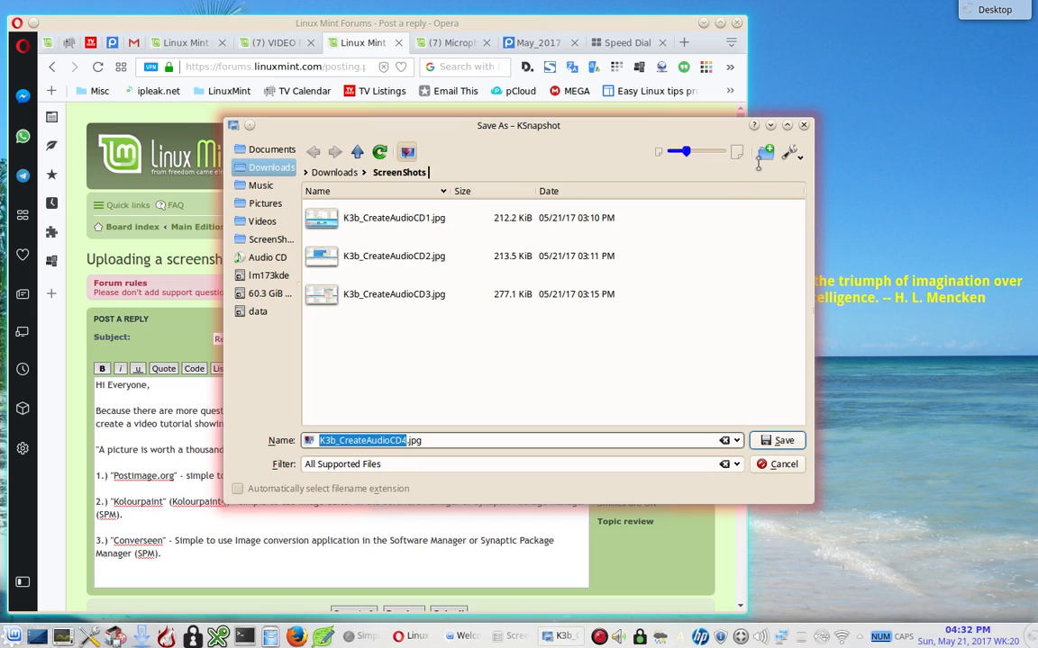
left_click(763, 154)
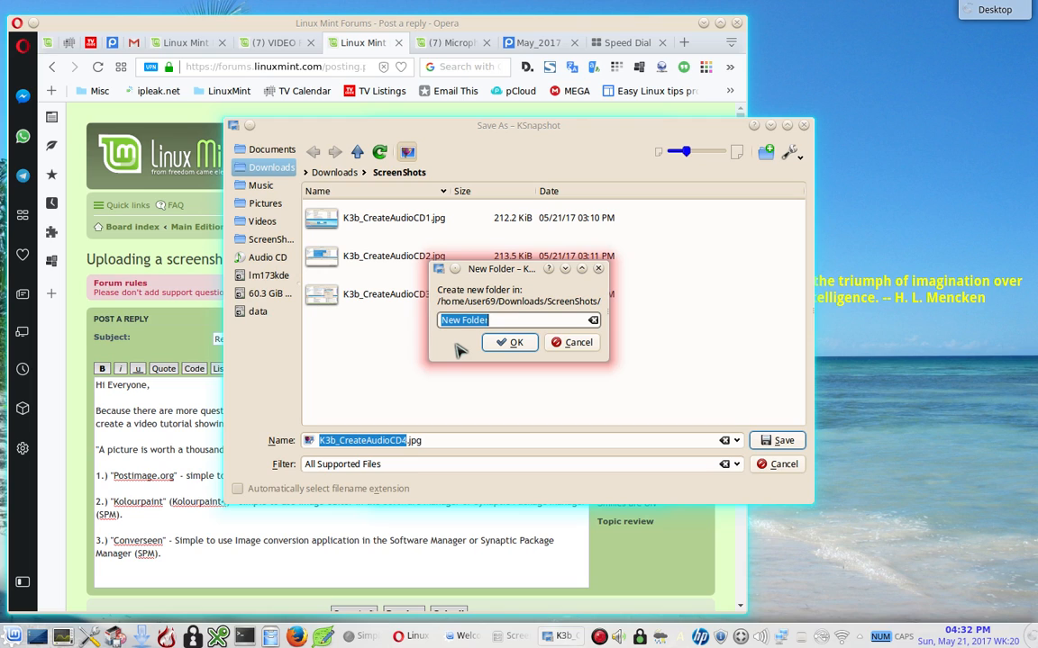
type("05-21")
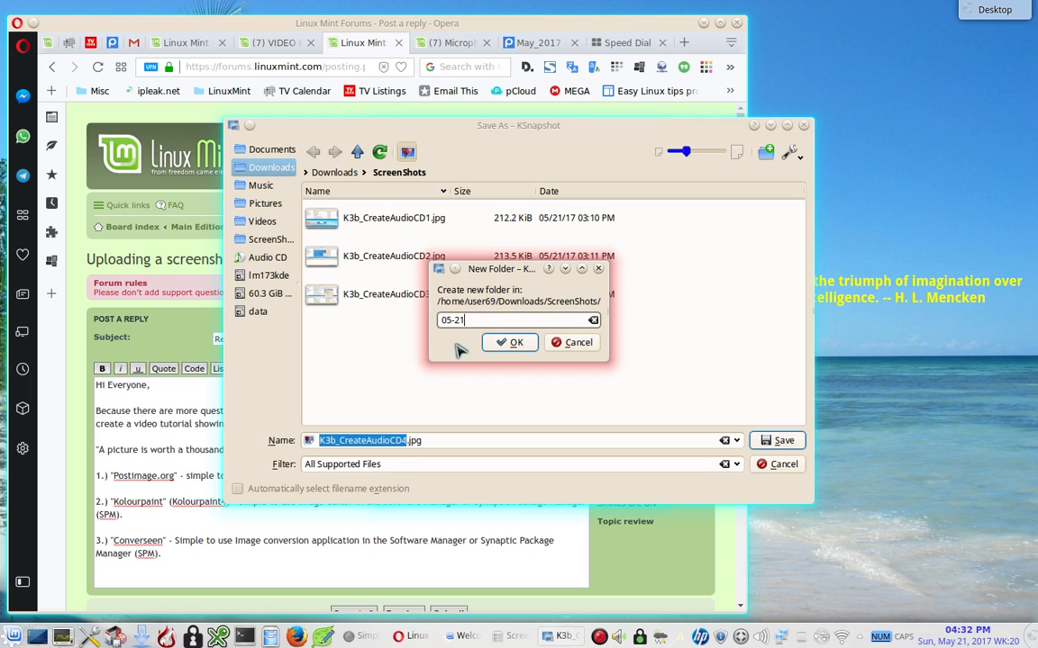
type("-2017")
left_click(495, 343)
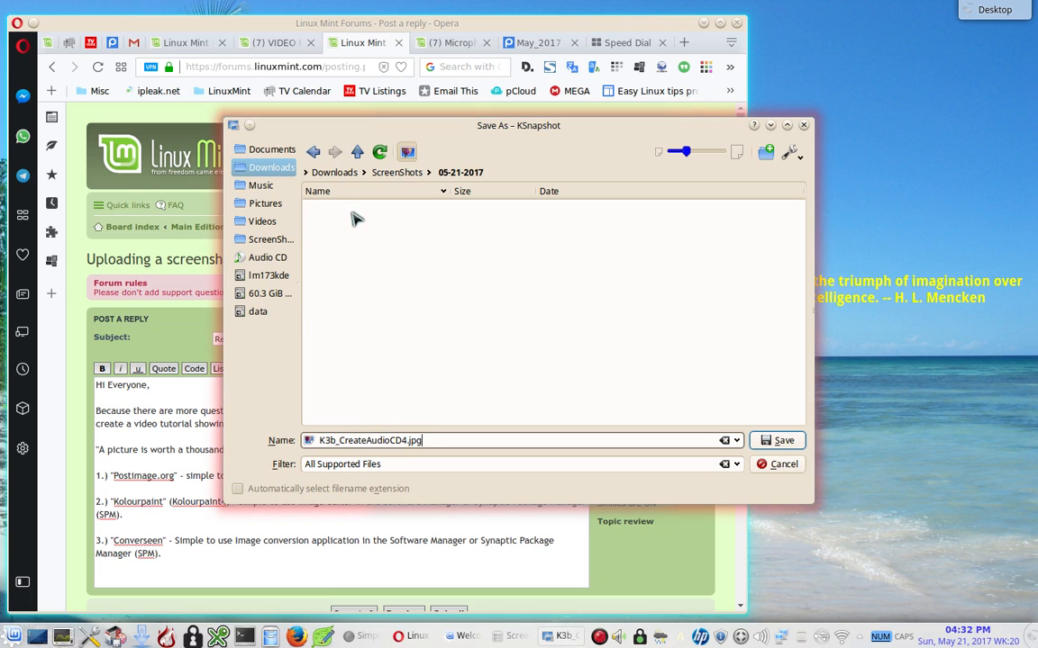
Save the snapshot as Desktop.jpg in the 05-21-2017 folder and close the snapshot tool
left_click(319, 441)
key("Delete")
key("Delete")
key("Delete")
key("Delete")
key("Delete")
key("Delete")
key("Delete")
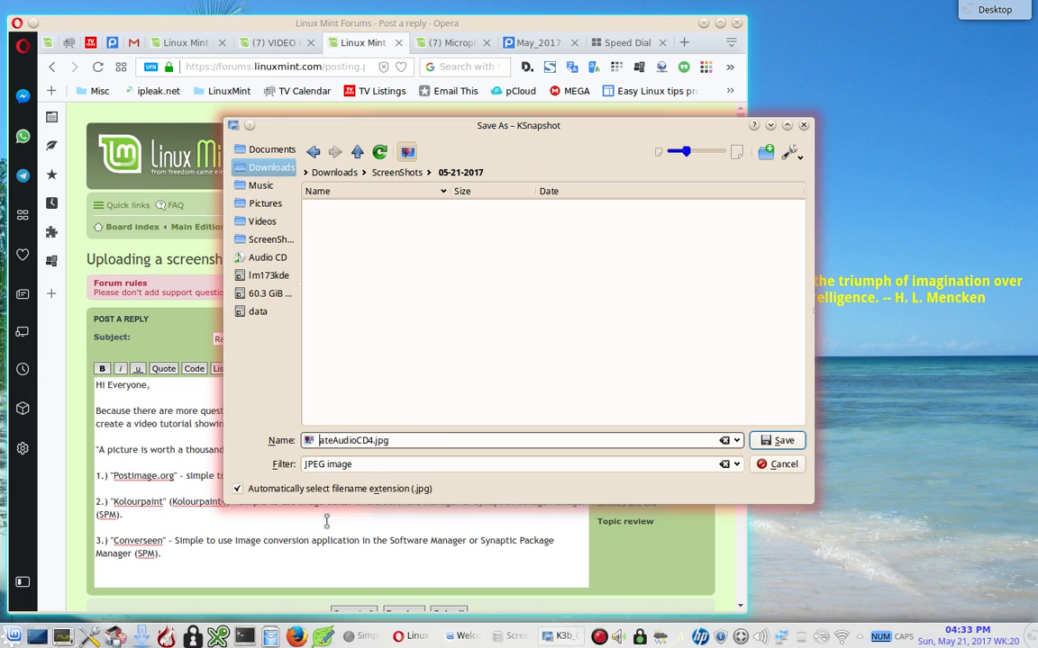
key("Delete")
key("Delete")
key("Delete")
key("Delete")
key("Delete")
key("Delete")
key("Delete")
key("Delete")
key("Delete")
key("Delete")
key("Delete")
type("Desktop")
key("Return")
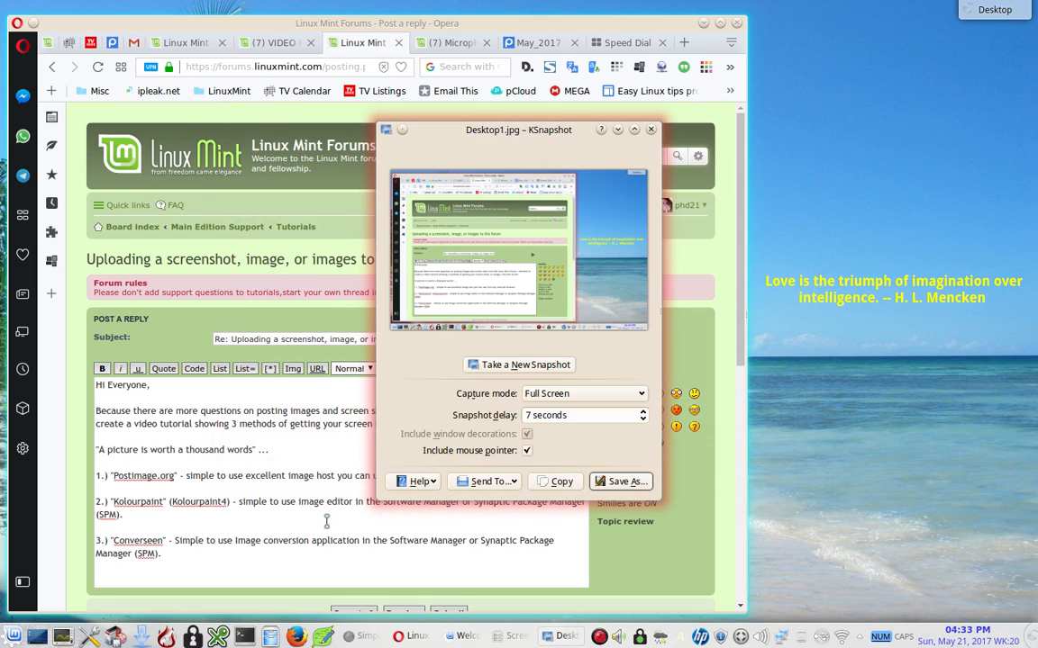
left_click(652, 130)
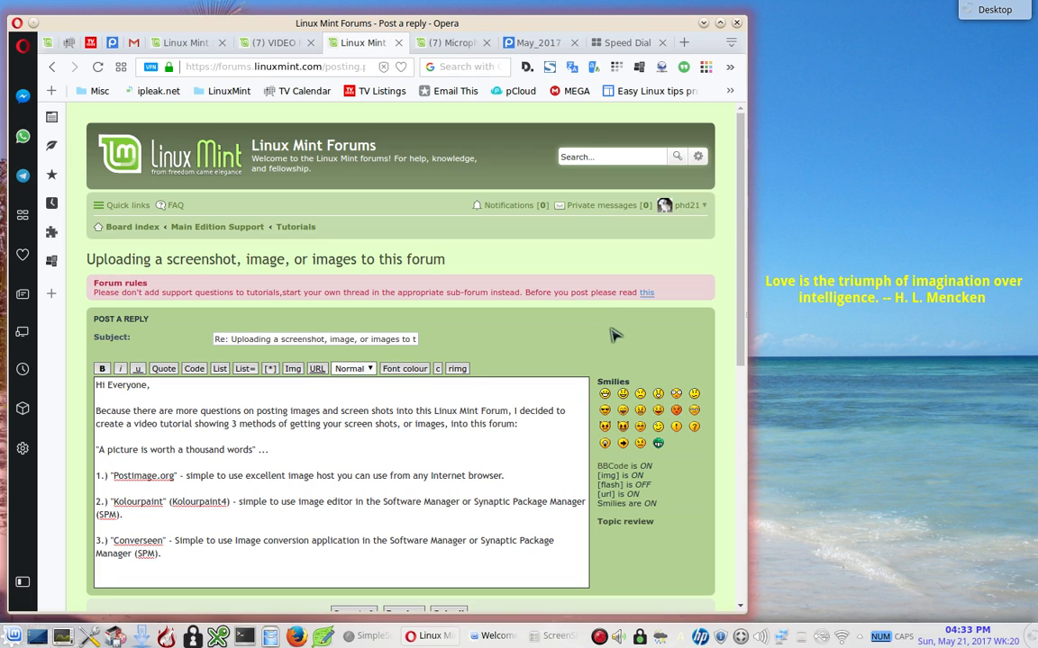
Check the saved Desktop.jpg in the 05-21-2017 folder with the Dolphin file manager, then minimize the file manager
left_click(558, 638)
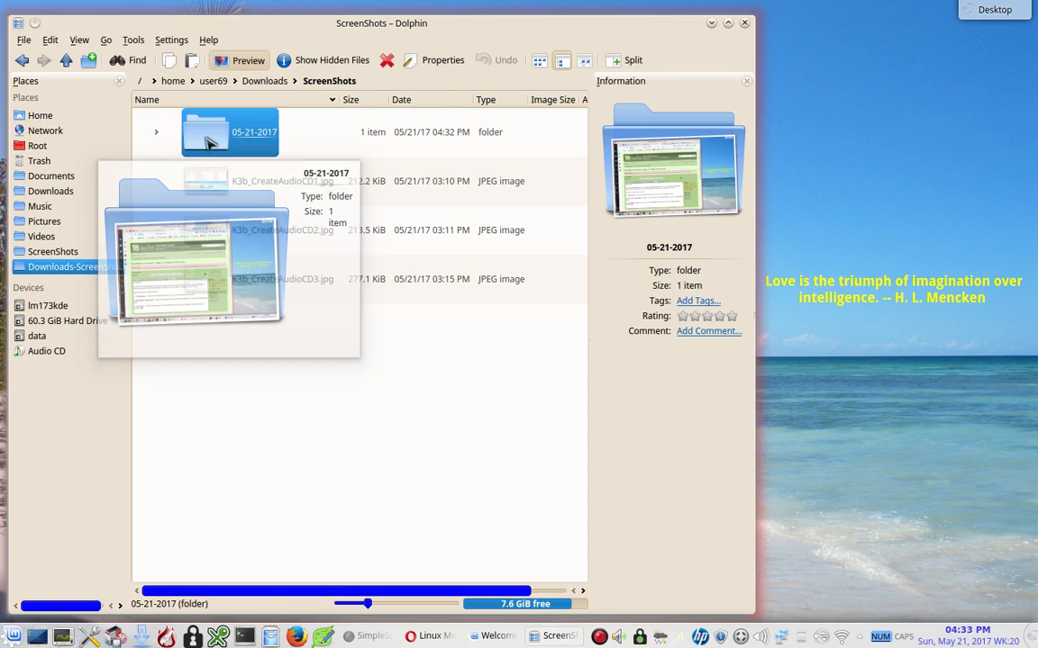
left_click(206, 140)
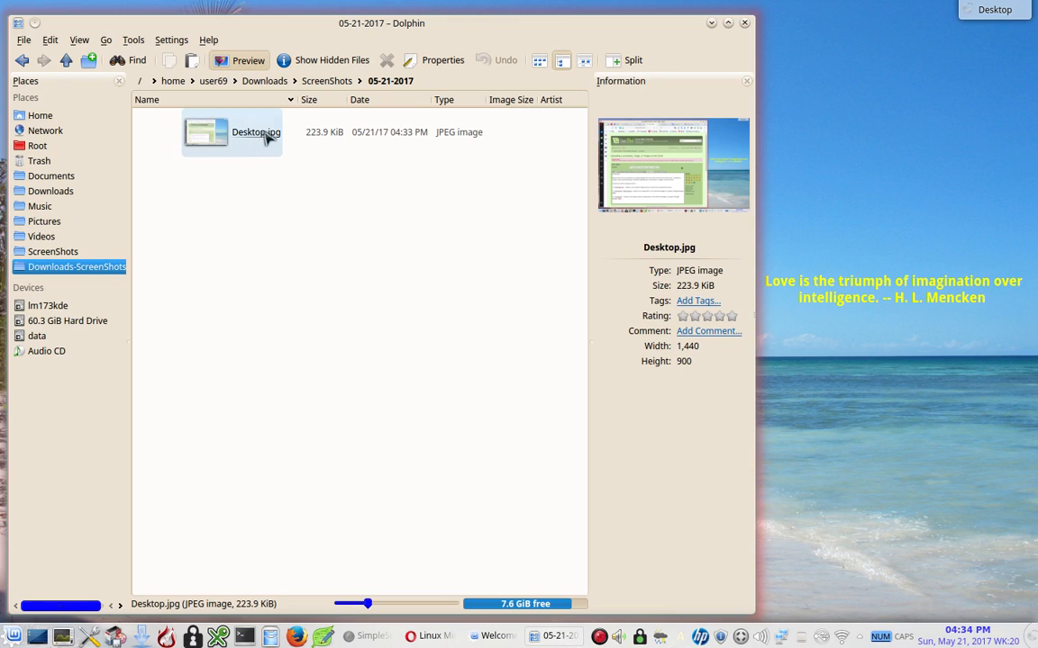
mouse_move(258, 142)
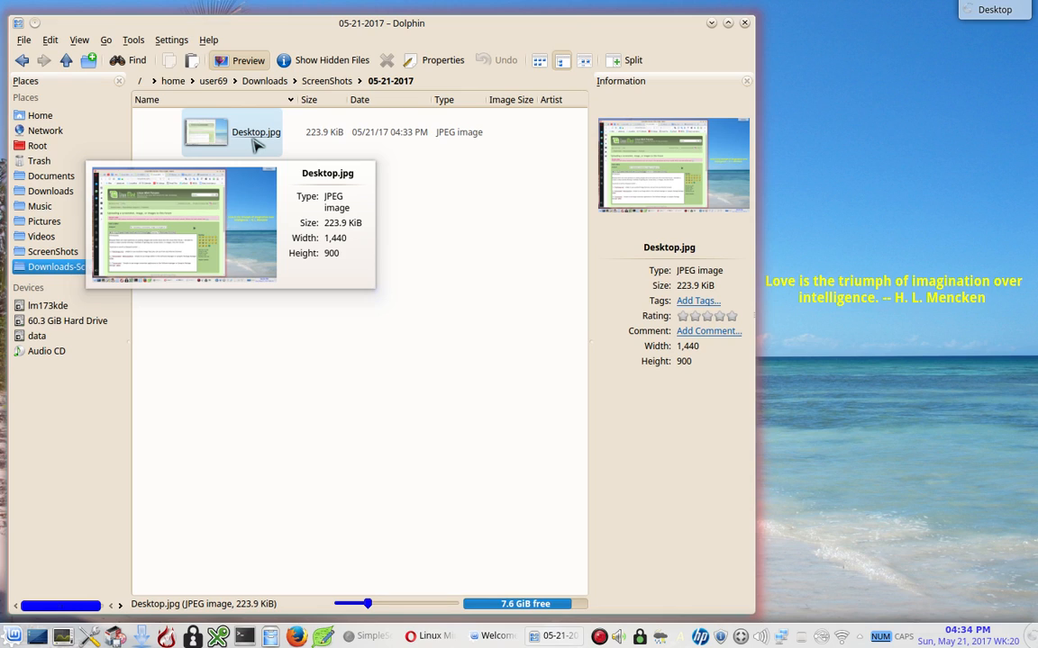
left_click(711, 25)
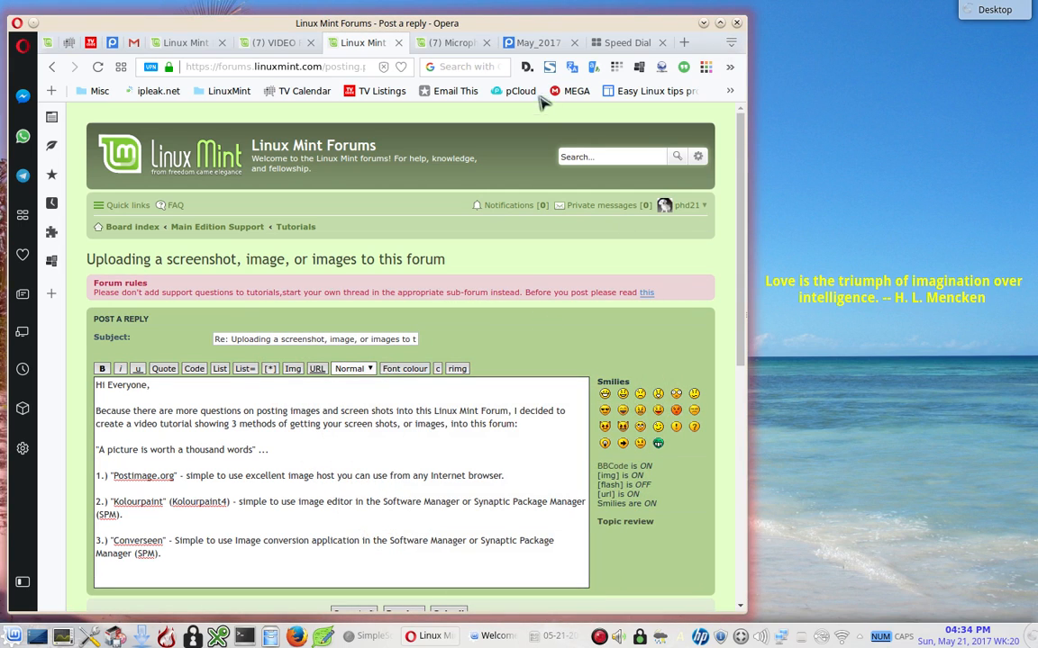
Switch to Postimage in the browser, dismiss the share links and open the May_2017 gallery from the account's images
left_click(529, 45)
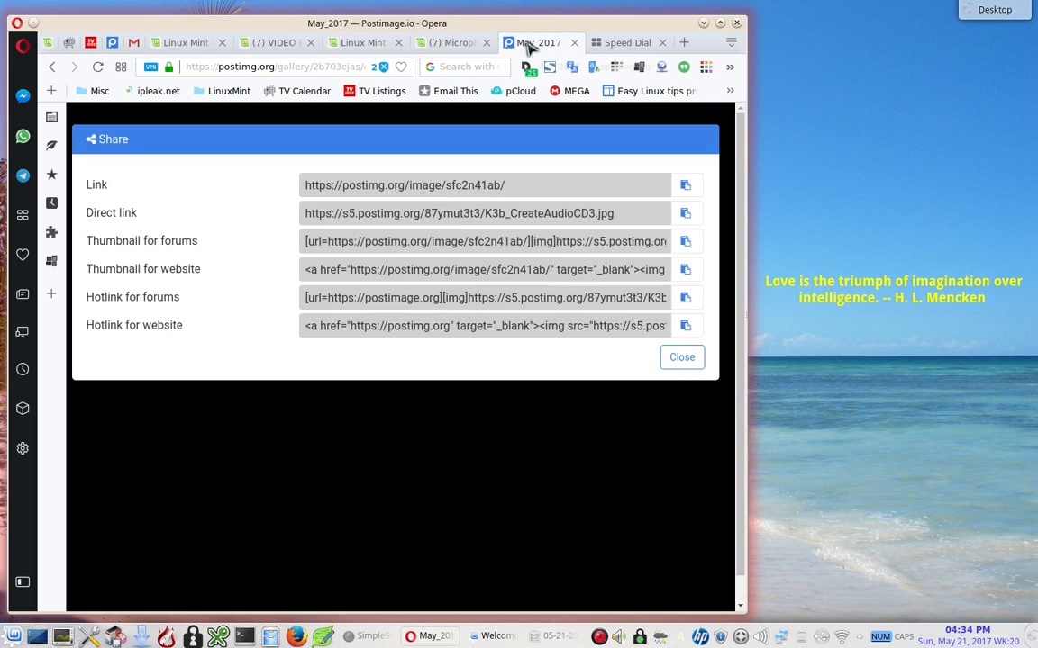
left_click(680, 357)
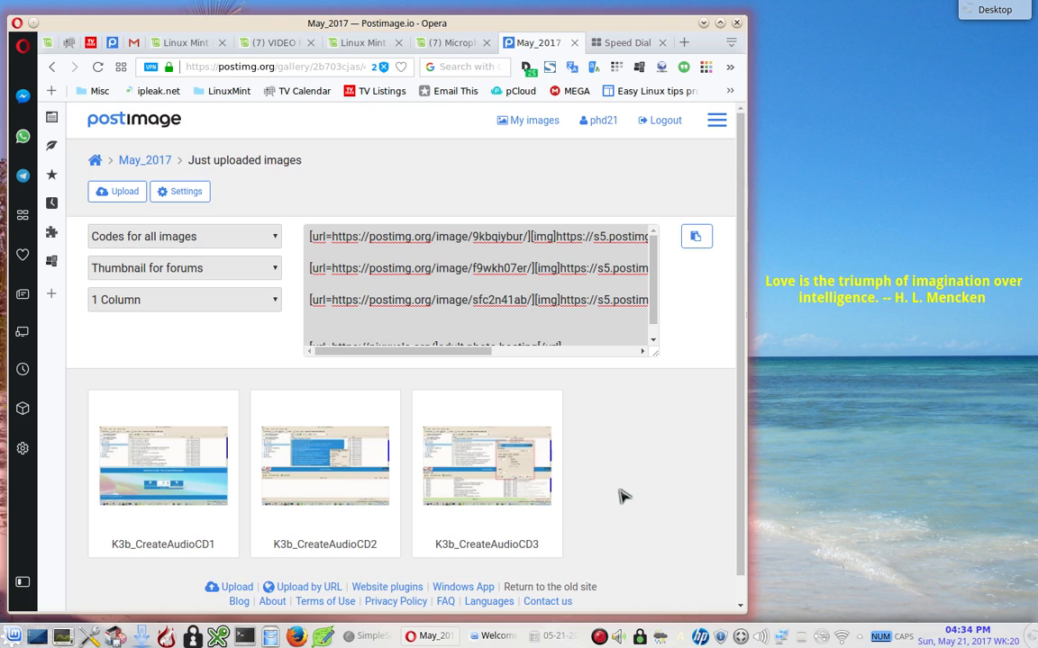
left_click(541, 126)
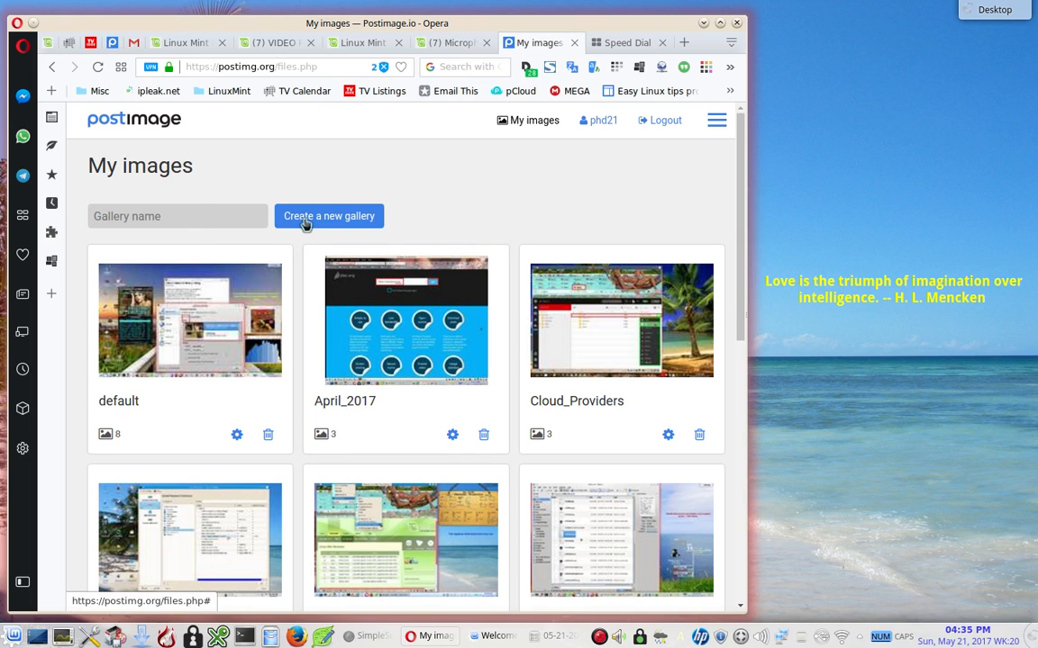
scroll(556, 204, "down", 2)
scroll(556, 204, "down", 4)
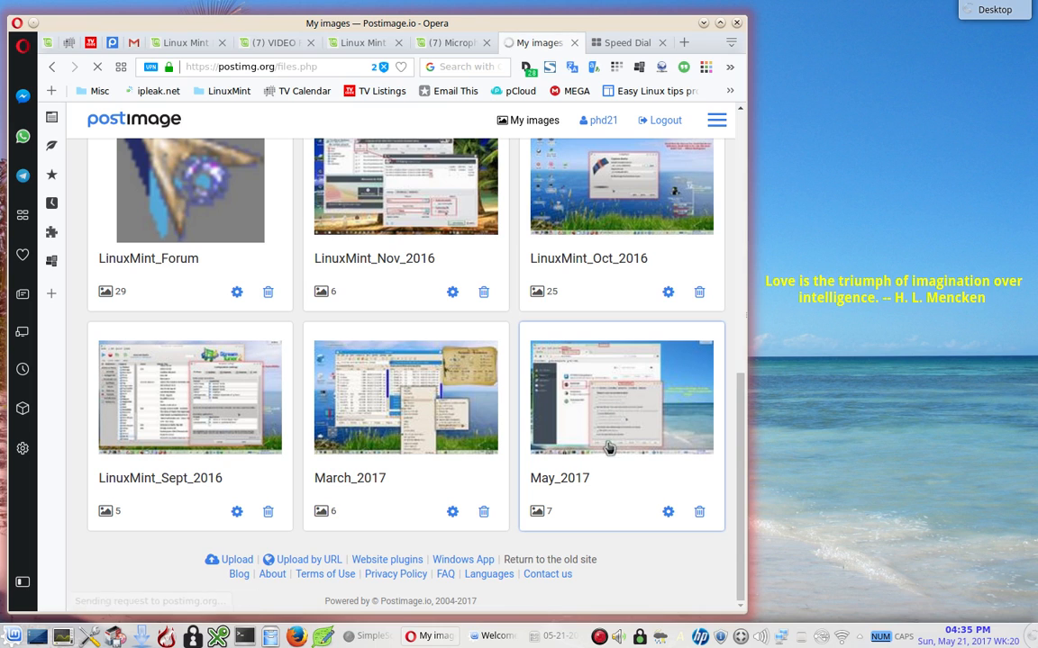
left_click(573, 475)
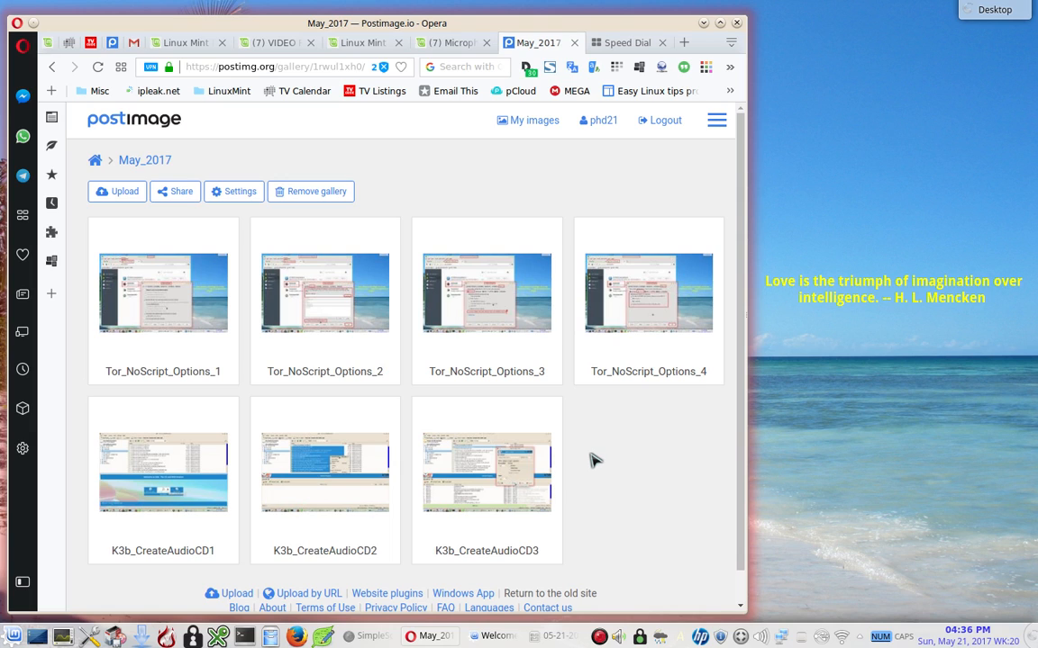
Upload Desktop.jpg from the 05-21-2017 folder to the May_2017 gallery
left_click(125, 192)
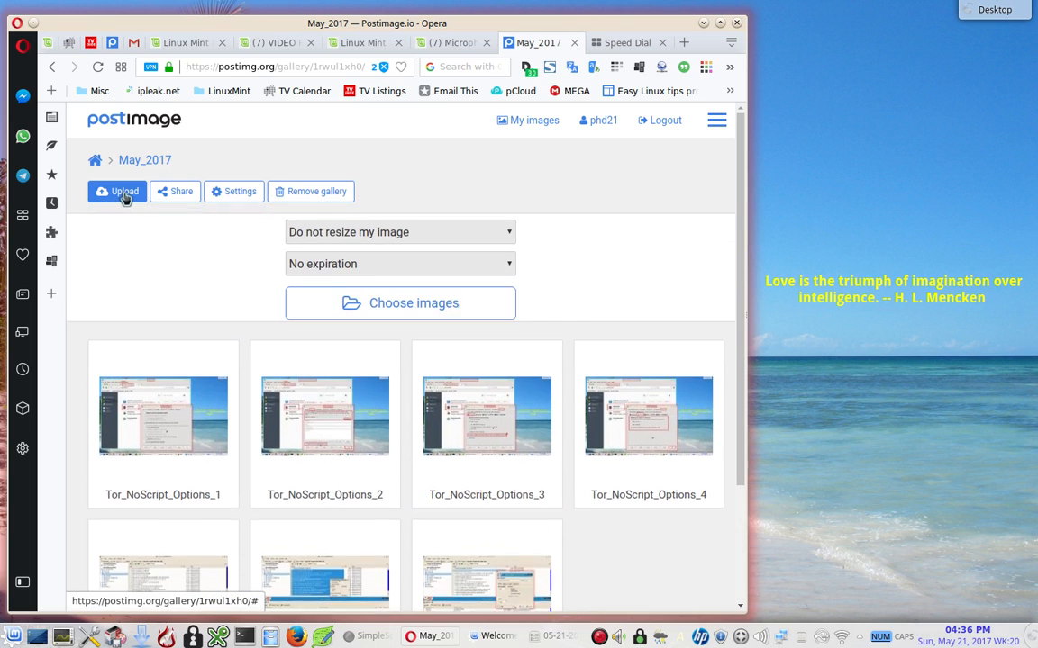
left_click(393, 309)
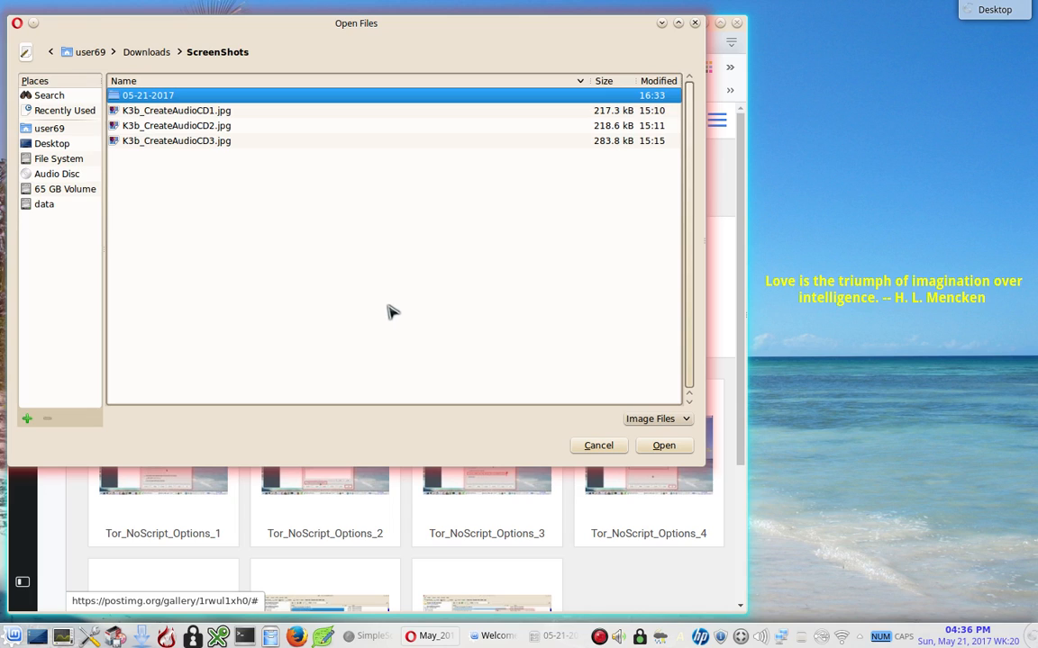
double_click(115, 101)
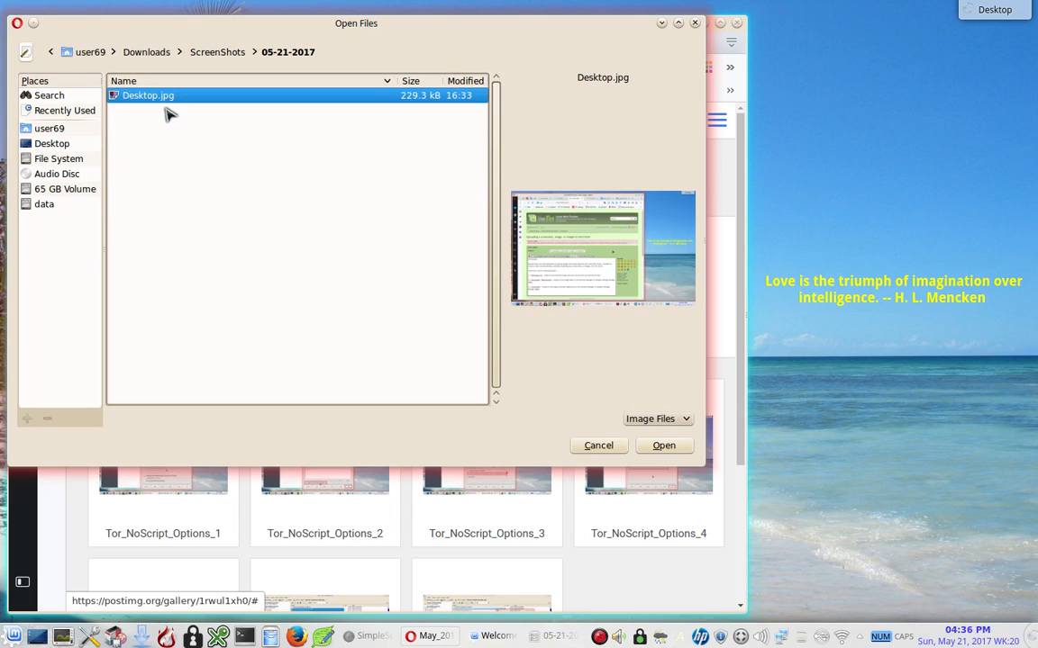
double_click(155, 100)
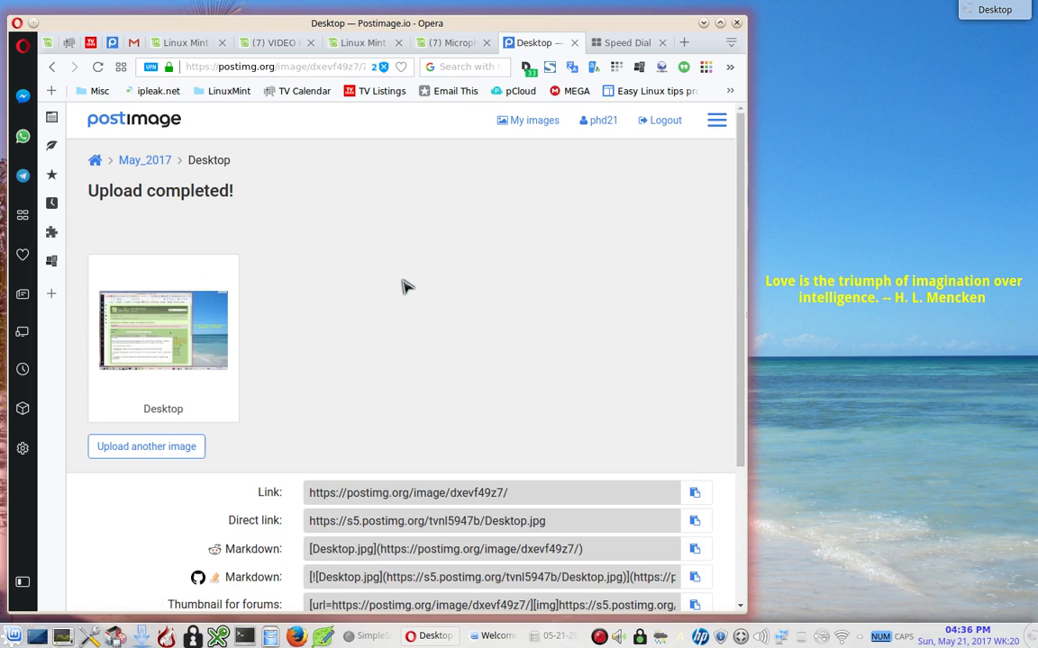
Copy the direct link of the uploaded Desktop image
scroll(403, 286, "down", 1)
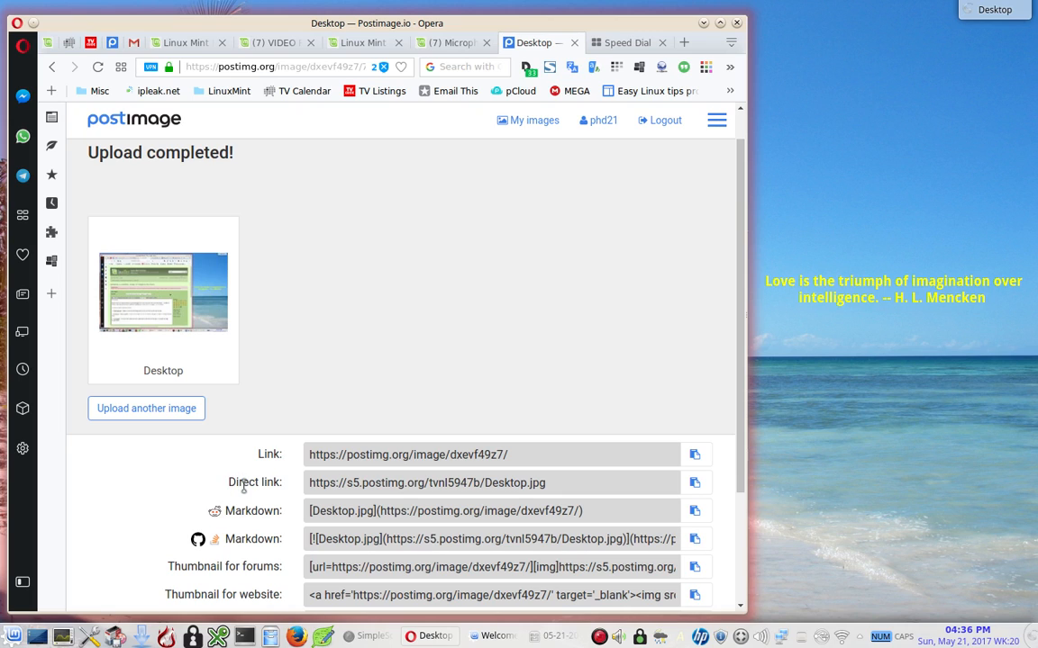
left_click(695, 484)
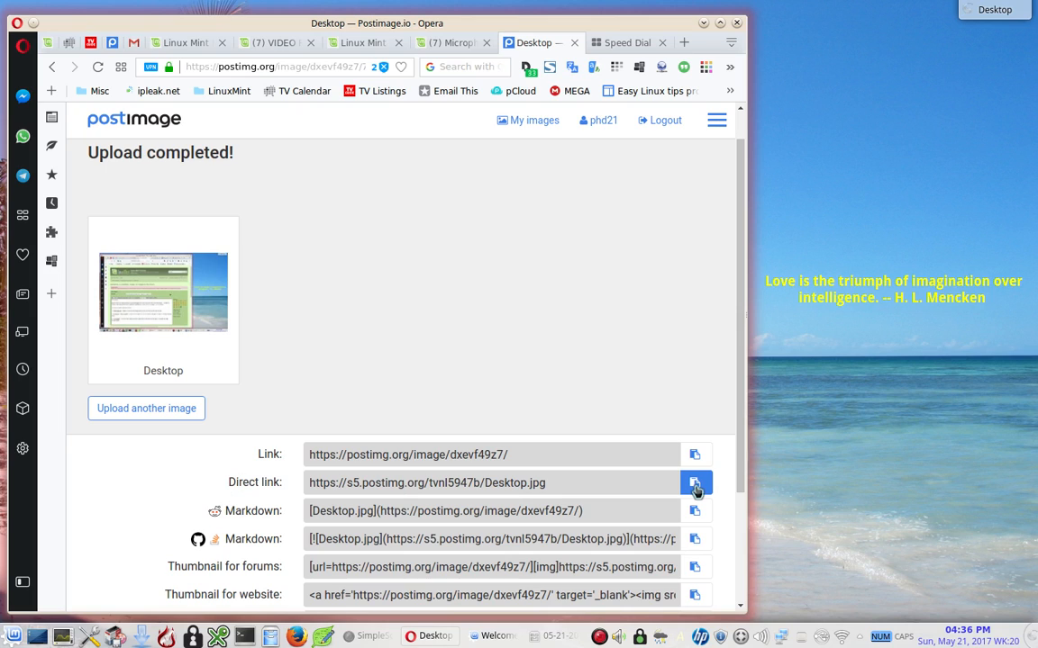
left_click(696, 487)
Insert rimg tags at the end of the Linux Mint forum reply and paste the copied direct image link between them
left_click(345, 50)
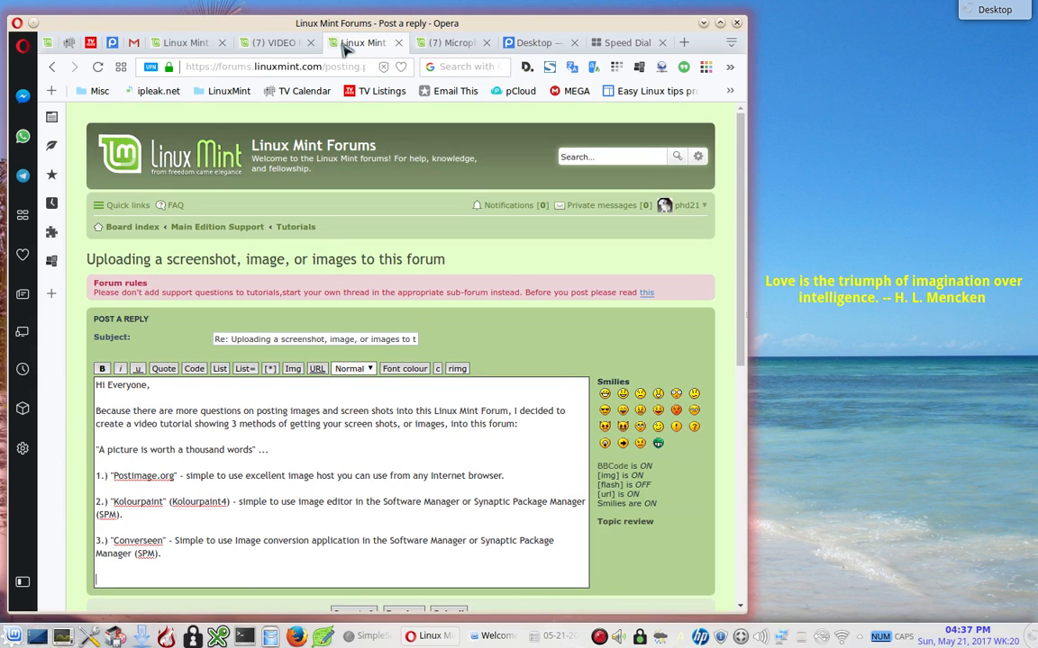
left_click(241, 568)
left_click(456, 369)
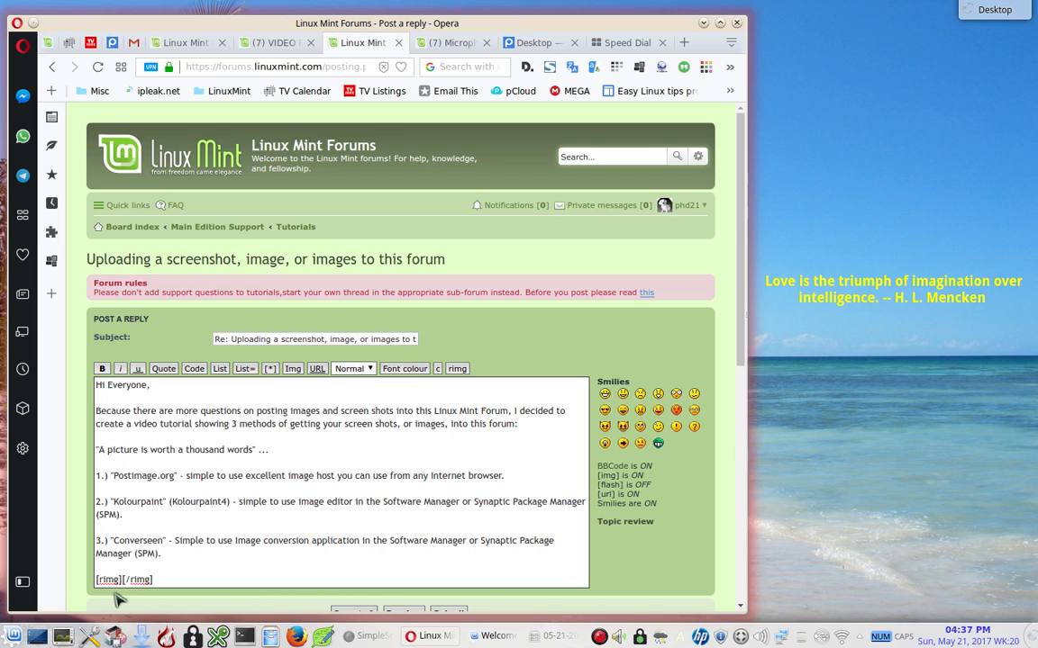
right_click(123, 563)
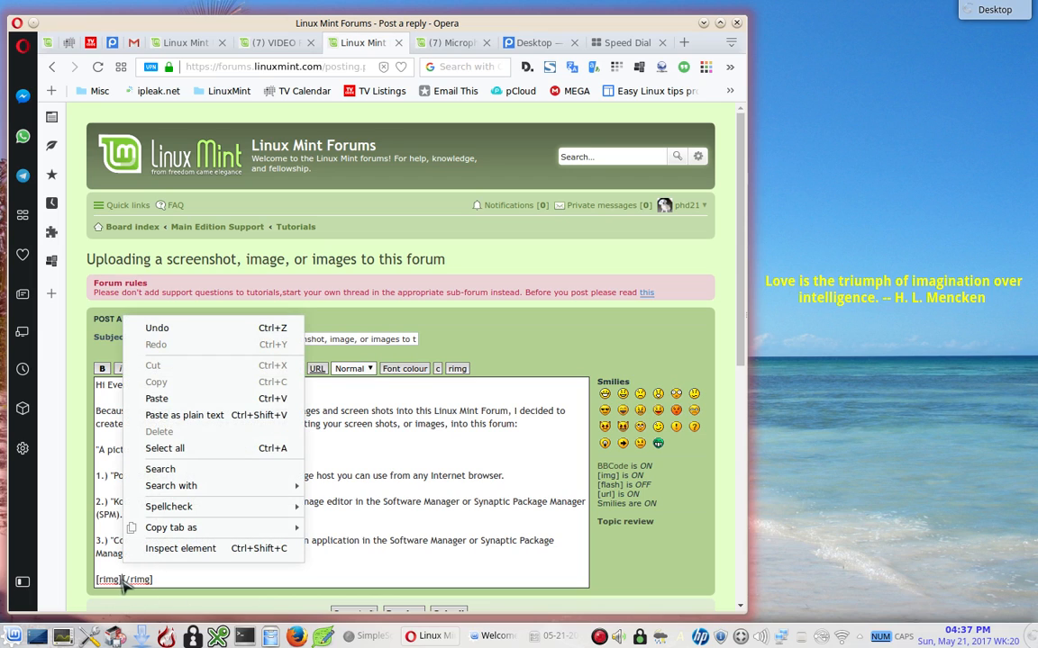
left_click(177, 402)
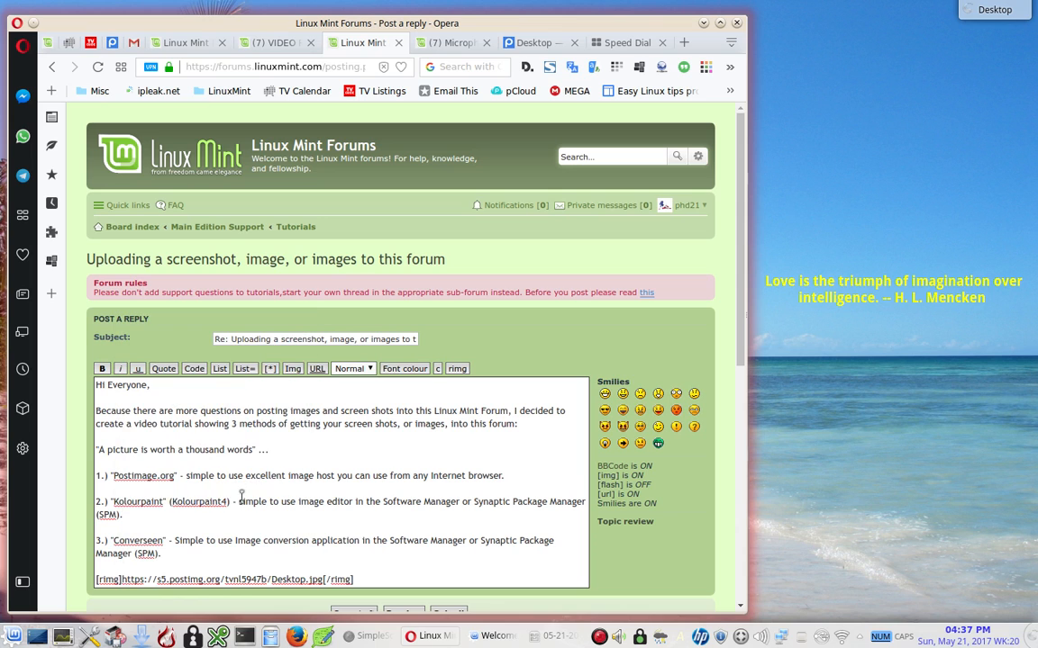
Add blank lines around the image tag in the reply and write "Sample Desktop screenshot." on the line above it
scroll(240, 498, "down", 1)
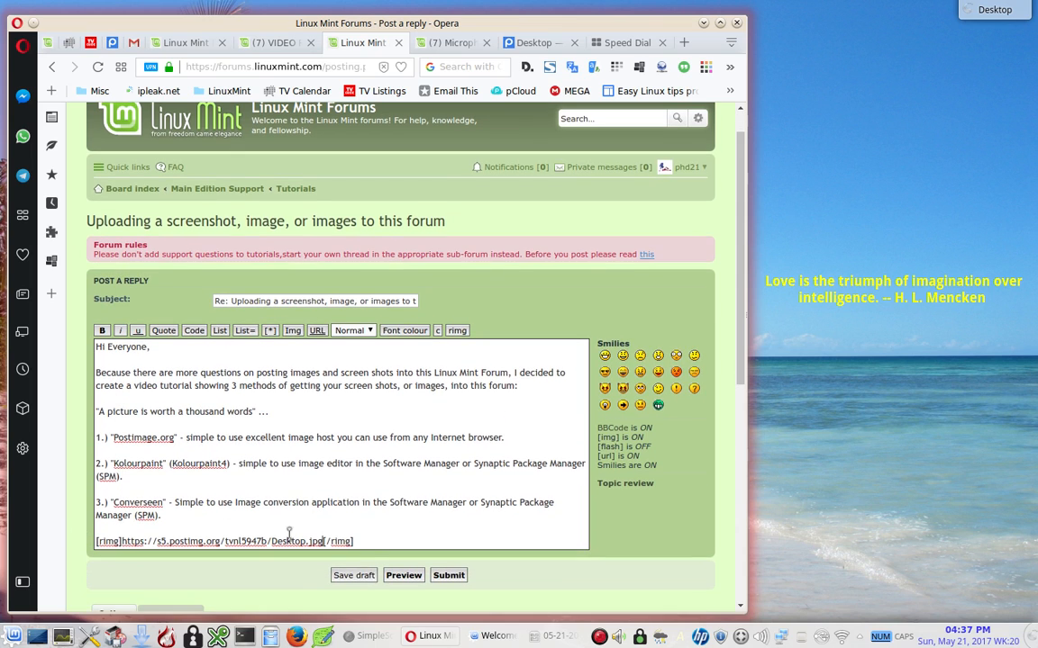
key("Return")
key("Return")
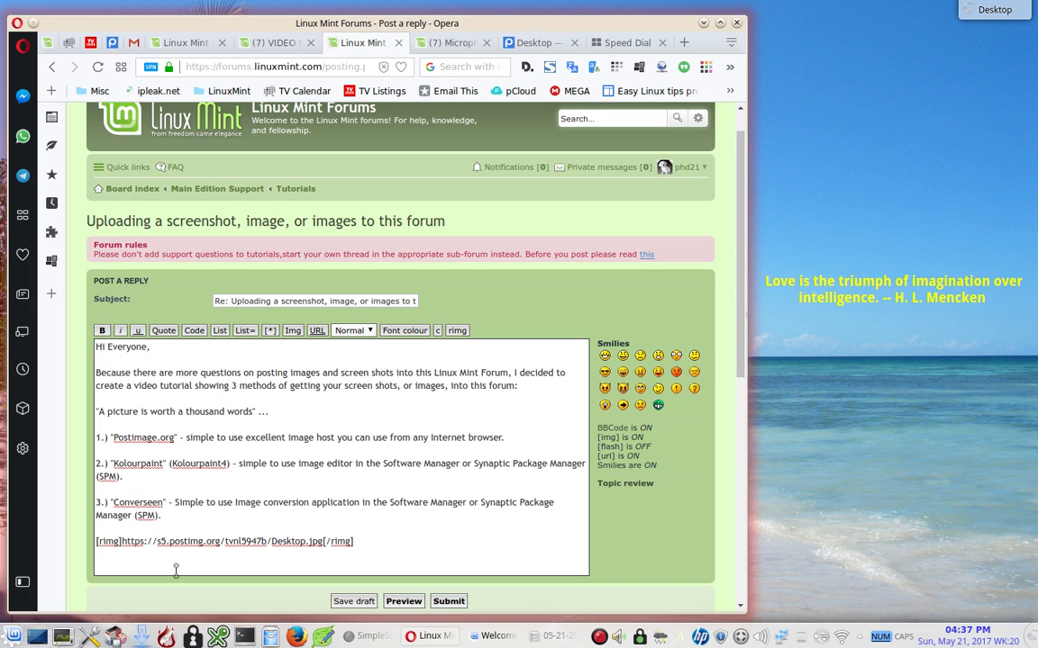
key("Return")
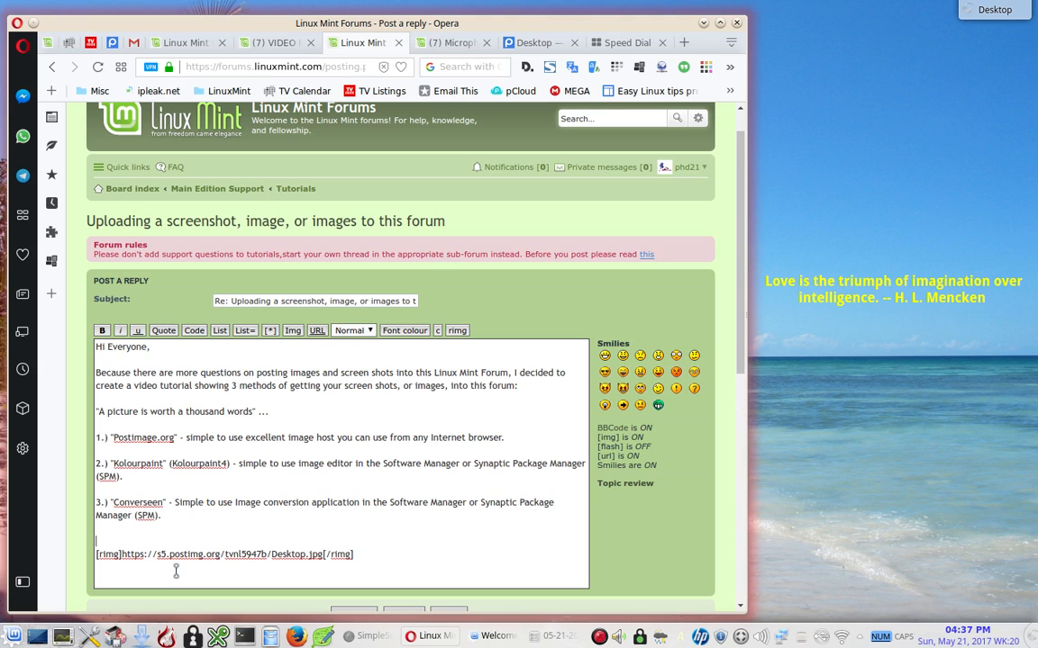
type("Sample Desktop ")
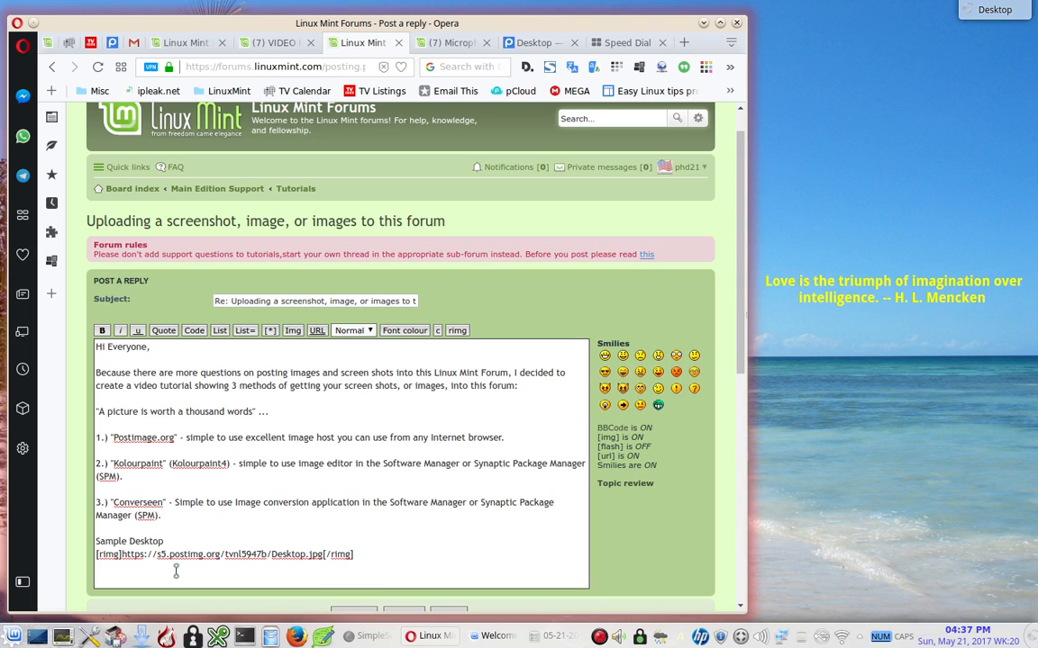
type("screenshot.")
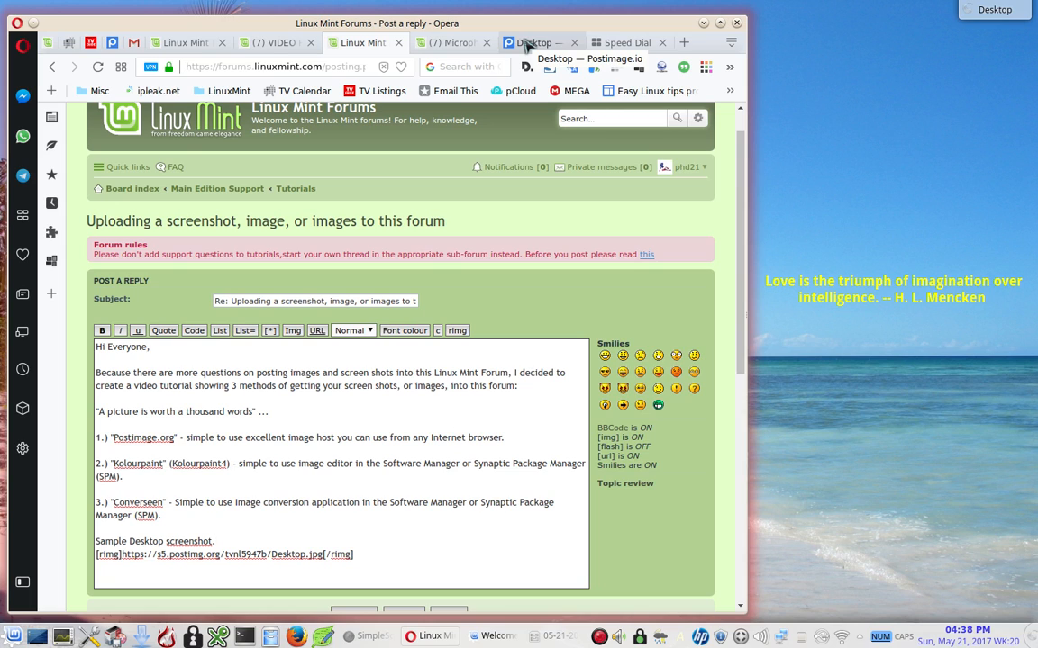
Paste the plain direct image link on a separate line below the rimg line, leaving one blank line between them
left_click(370, 554)
key("Return")
key("Return")
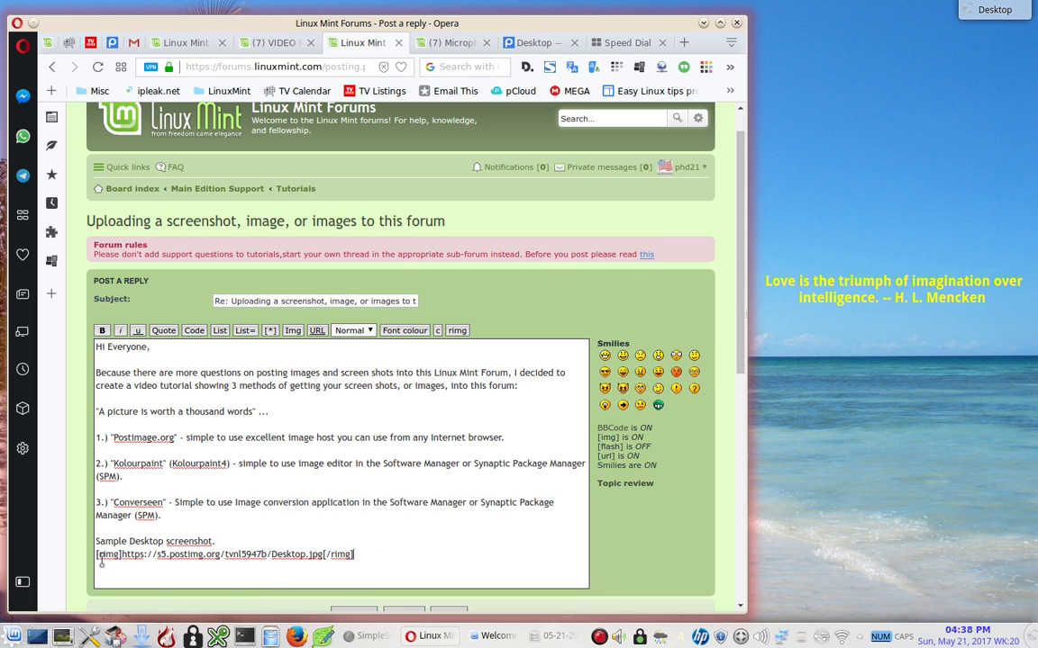
scroll(234, 468, "down", 2)
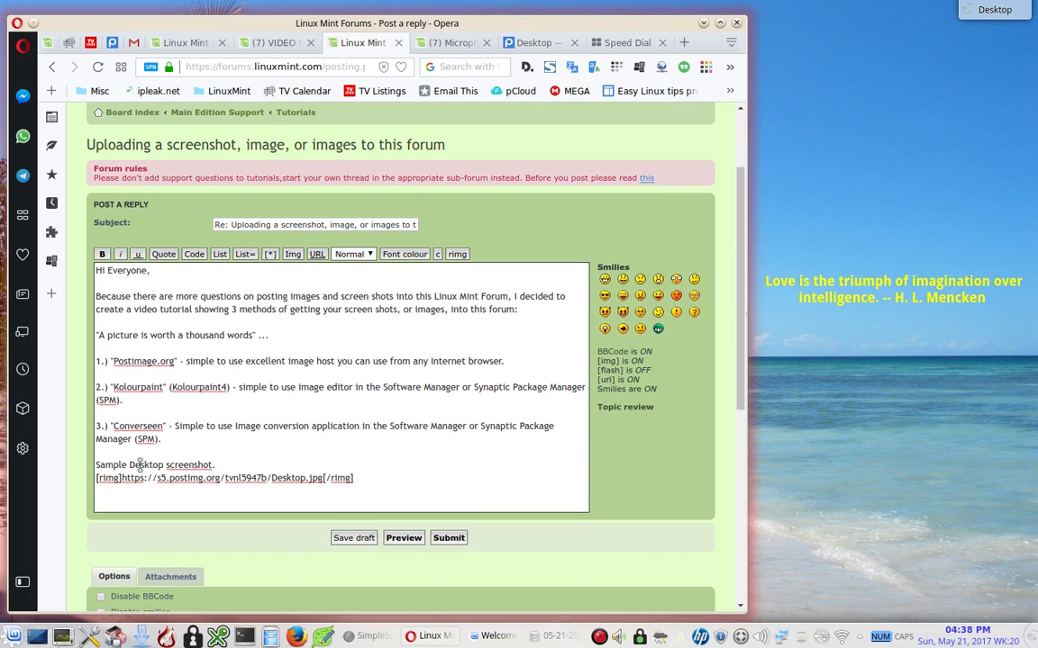
right_click(150, 509)
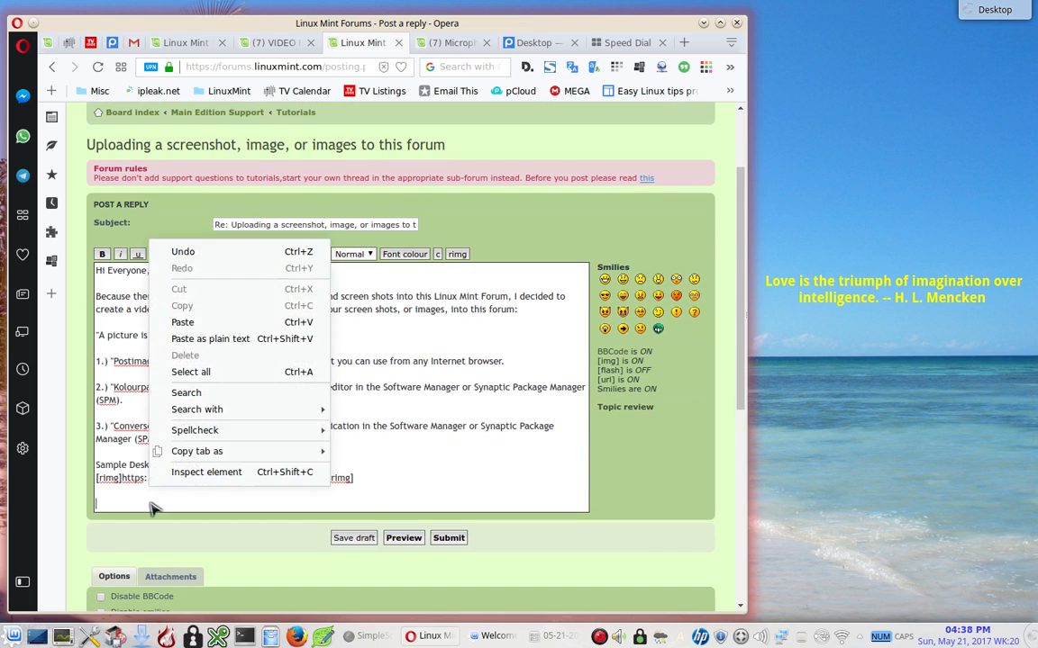
left_click(193, 323)
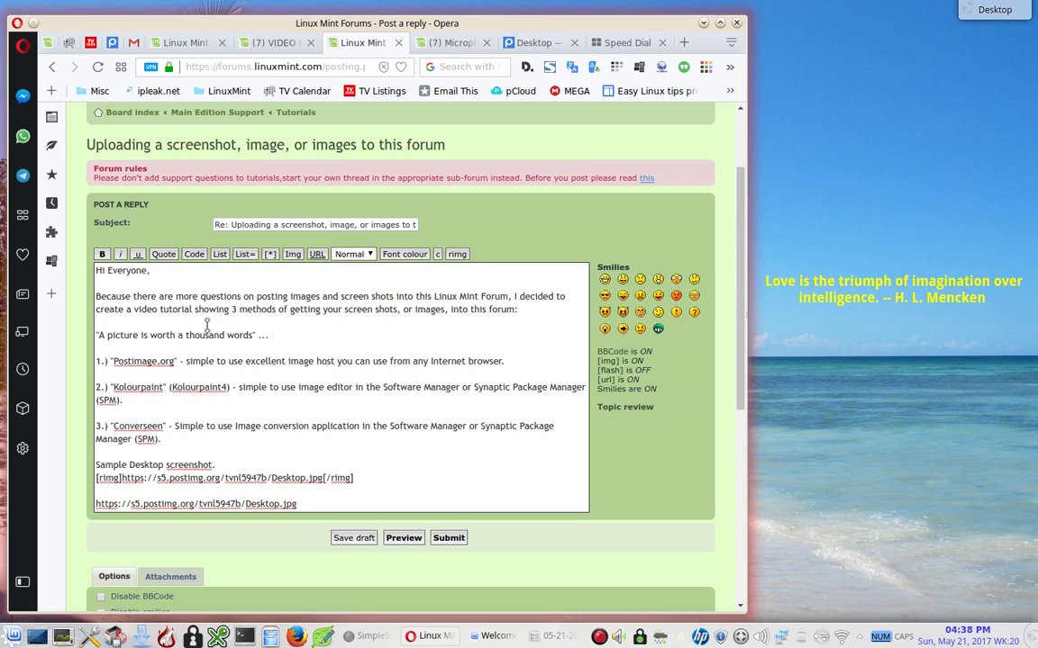
Wrap the plain image link on the reply's last line in rimg tags and delete that whole line
key("shift+End")
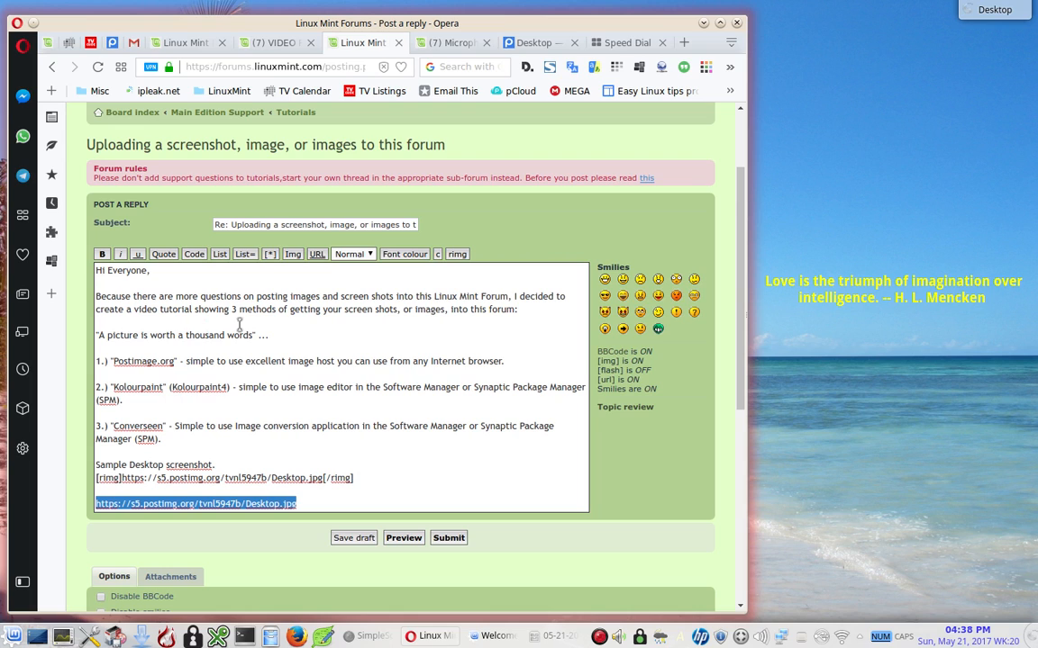
left_click(458, 256)
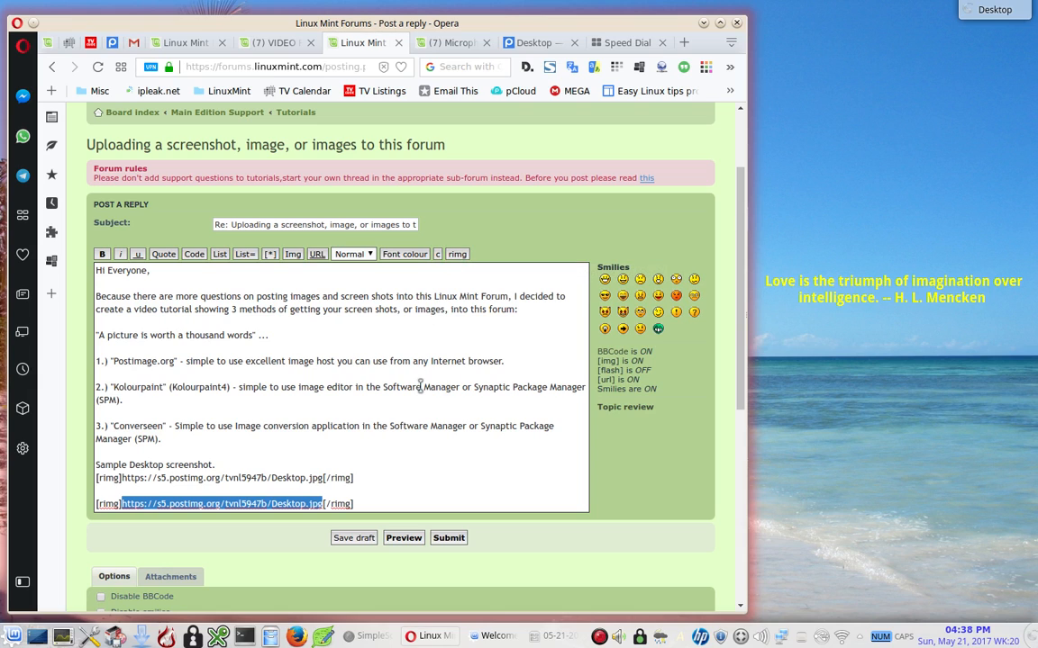
key("Home")
key("shift+End")
key("Delete")
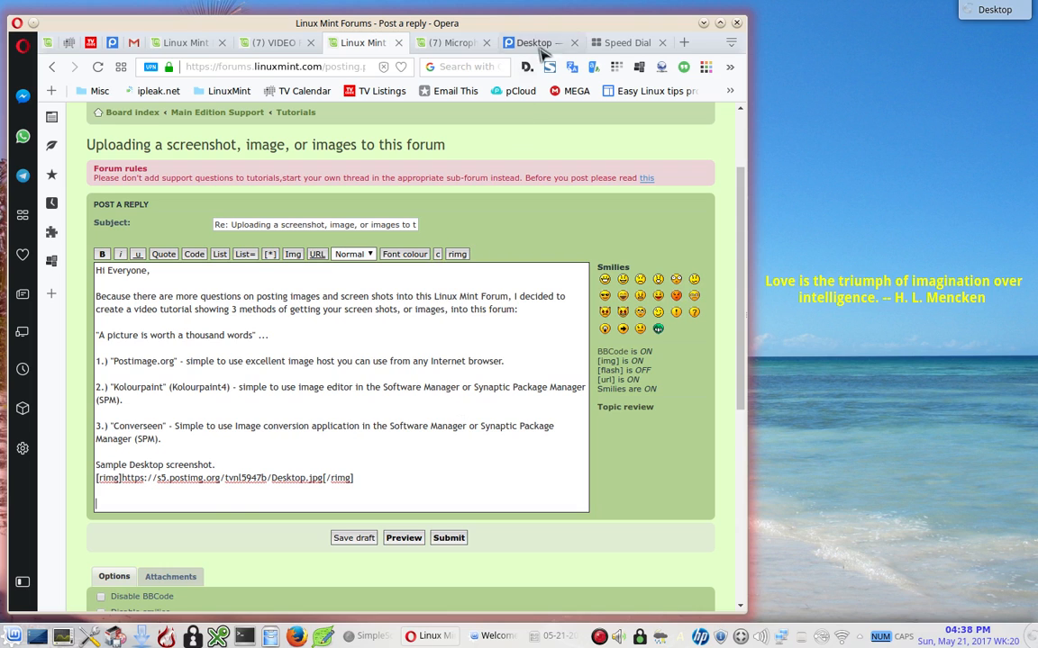
Switch to Postimage and open the May_2017 gallery from the account's own images
left_click(505, 42)
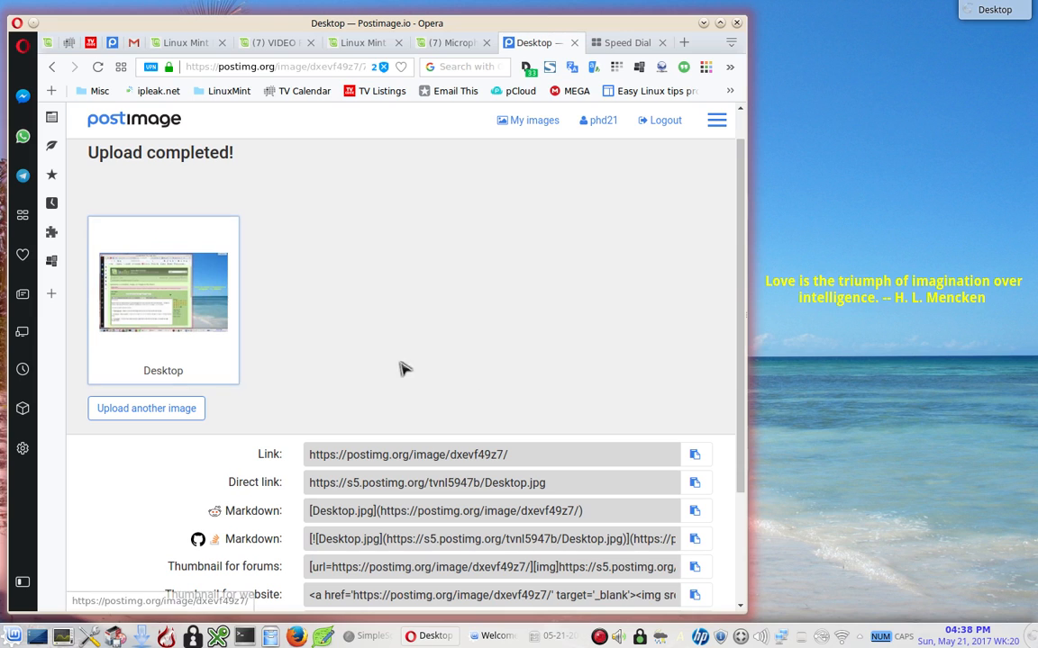
left_click(543, 129)
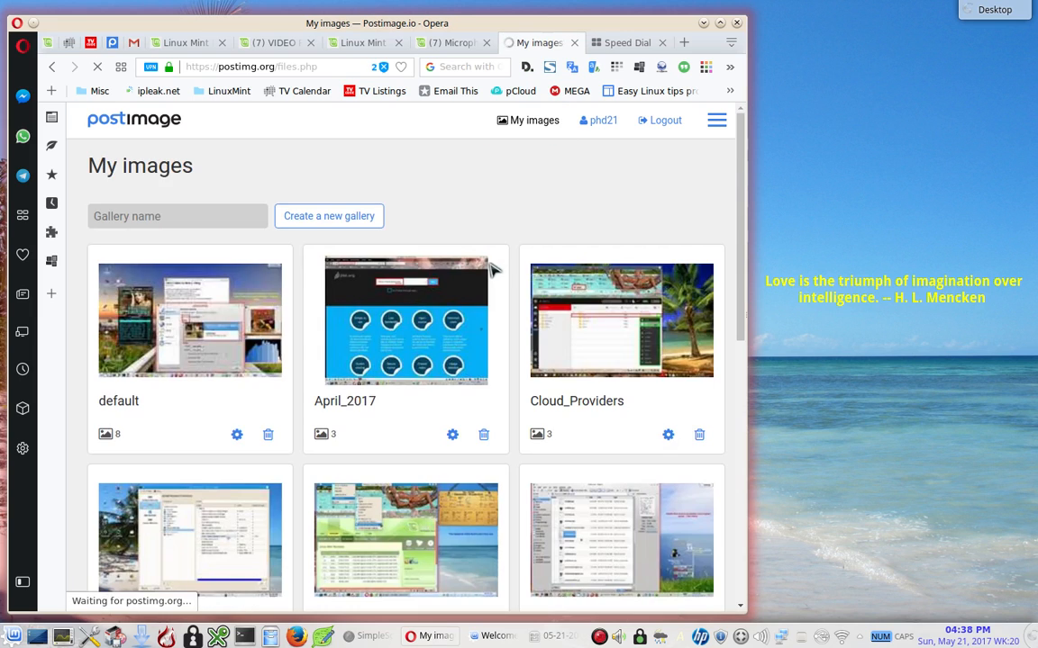
scroll(533, 269, "down", 6)
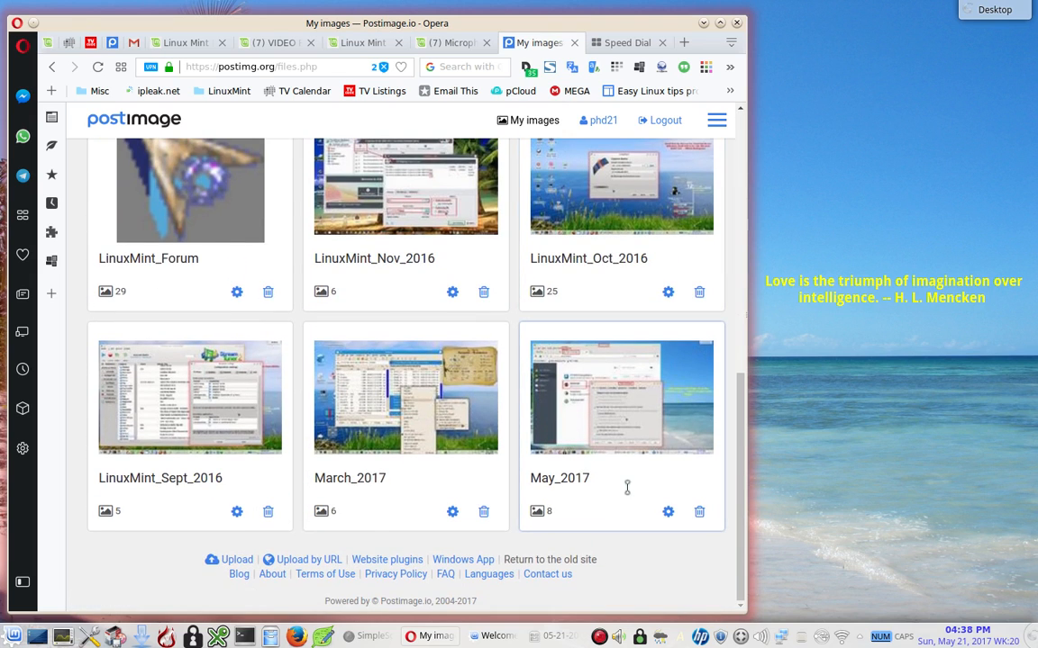
left_click(625, 481)
left_click(590, 433)
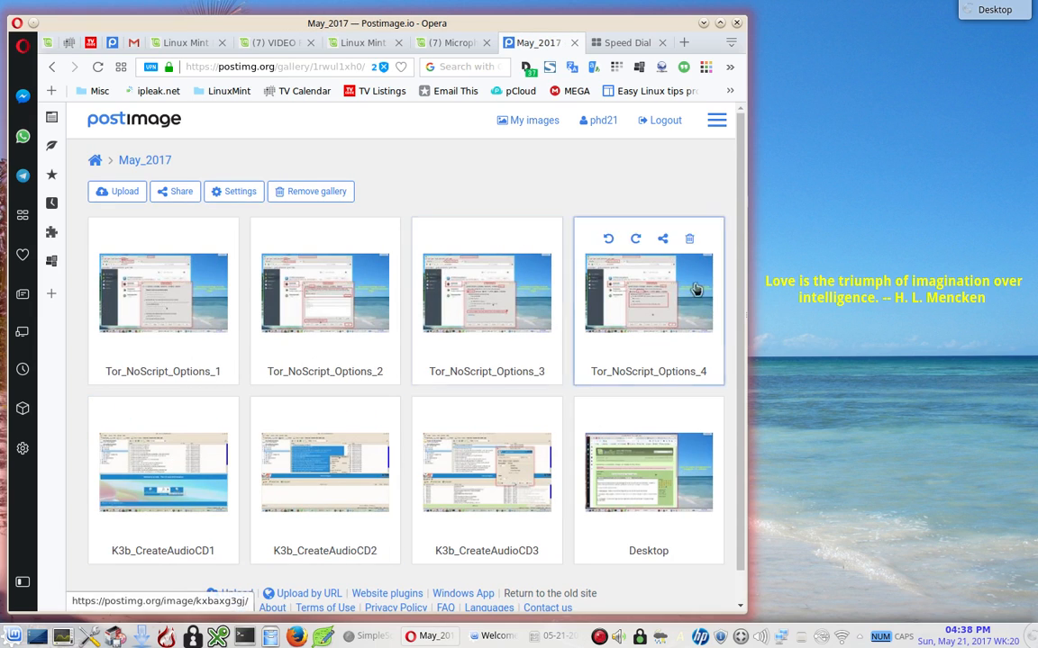
Copy the direct link of the K3b_CreateAudioCD1 image from its share options and close them
scroll(423, 595, "down", 1)
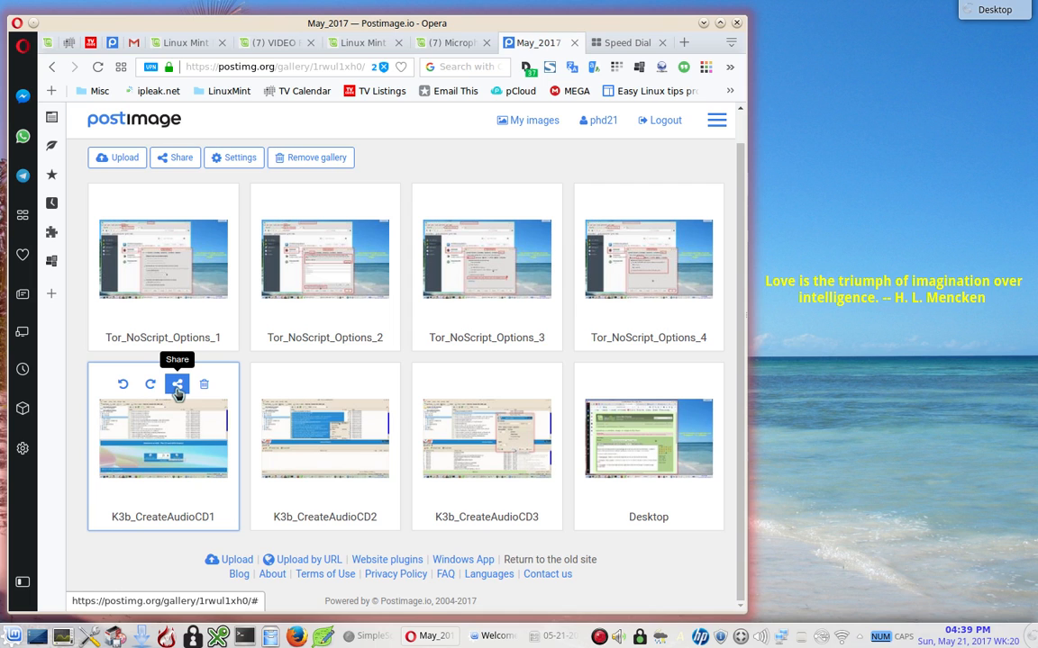
left_click(176, 386)
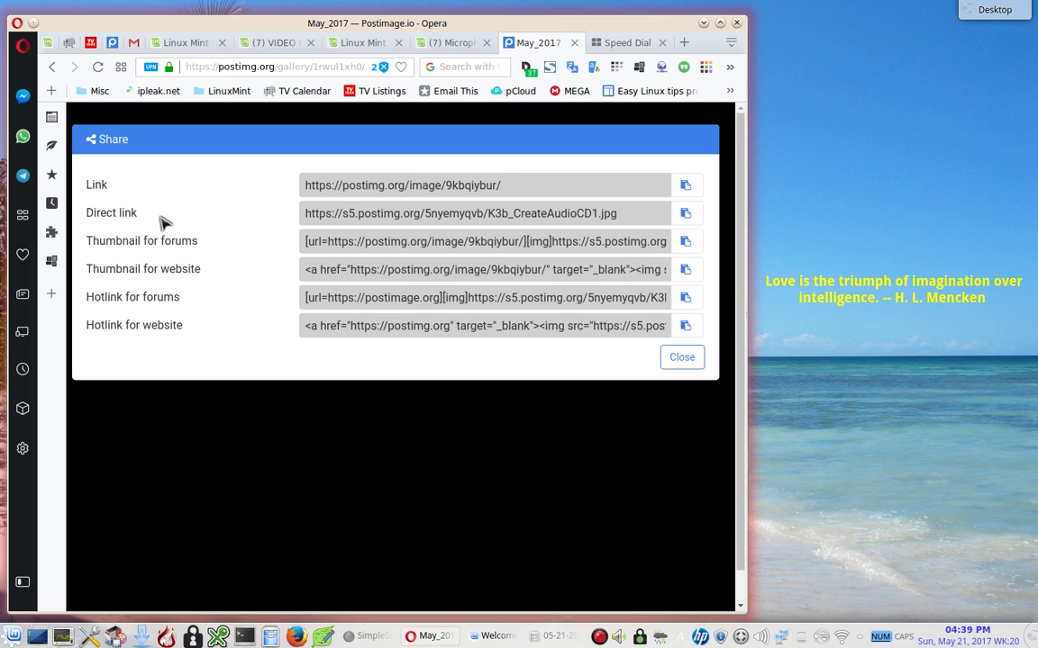
left_click(692, 220)
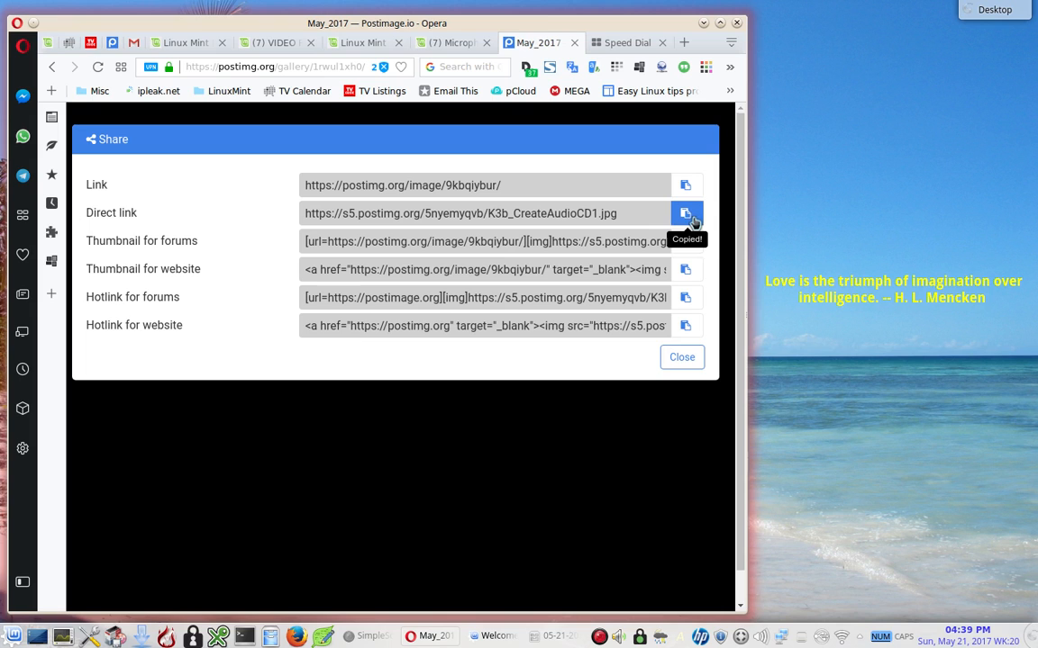
left_click(683, 361)
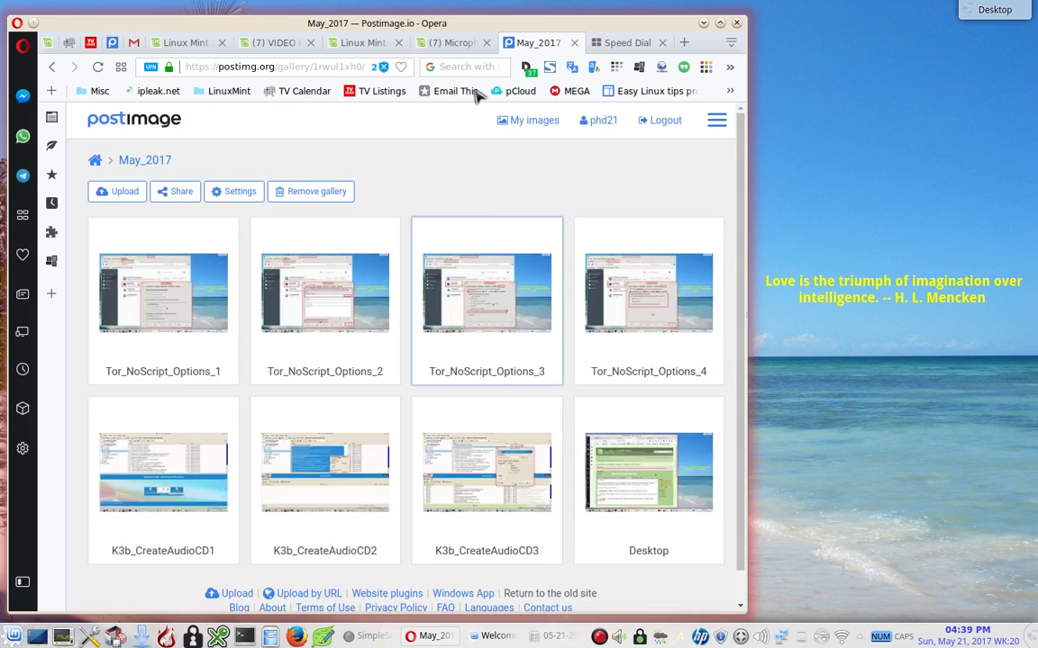
Add rimg tags with the copied K3b_CreateAudioCD1 link on the forum reply's last line and remove that line again
left_click(352, 41)
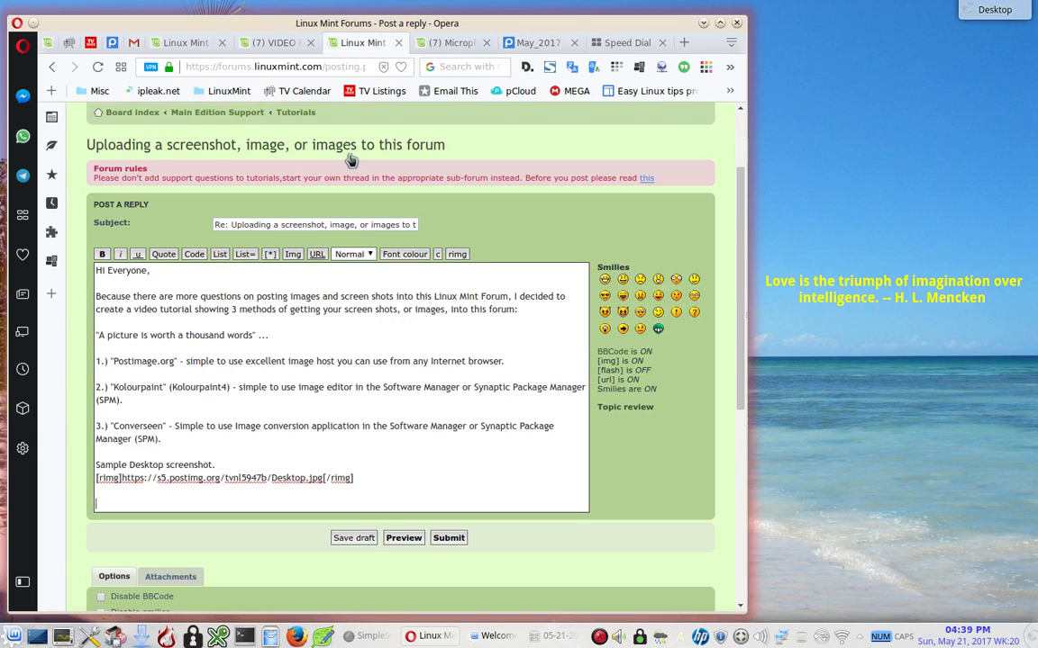
left_click(458, 256)
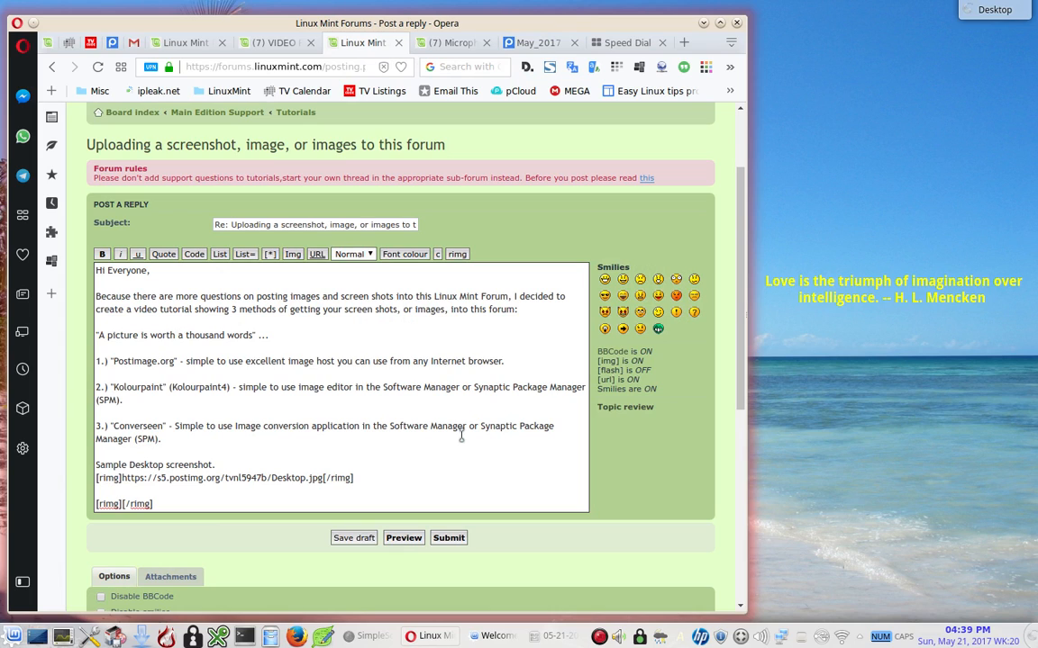
key("ctrl+v")
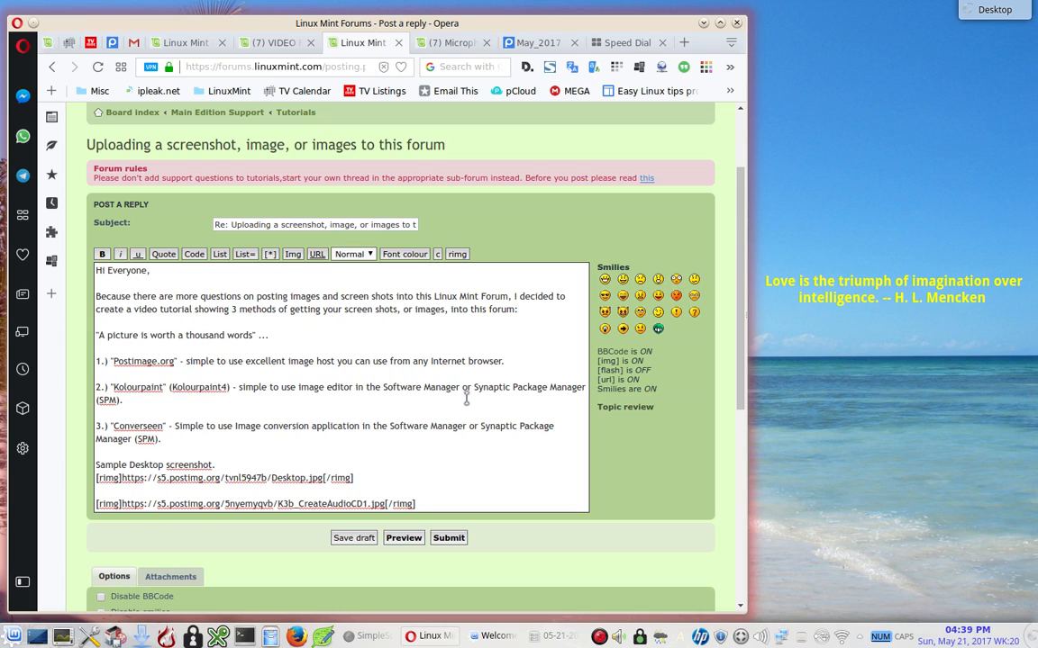
key("shift+Home")
key("Delete")
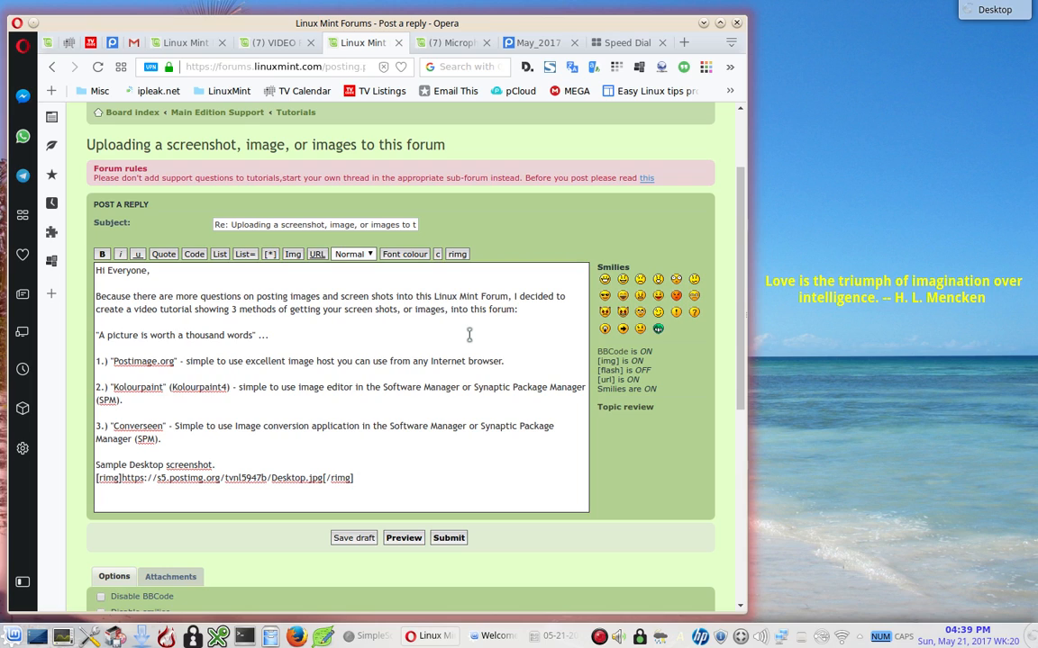
Submit the forum reply, sending it again from the reloaded form
left_click(453, 538)
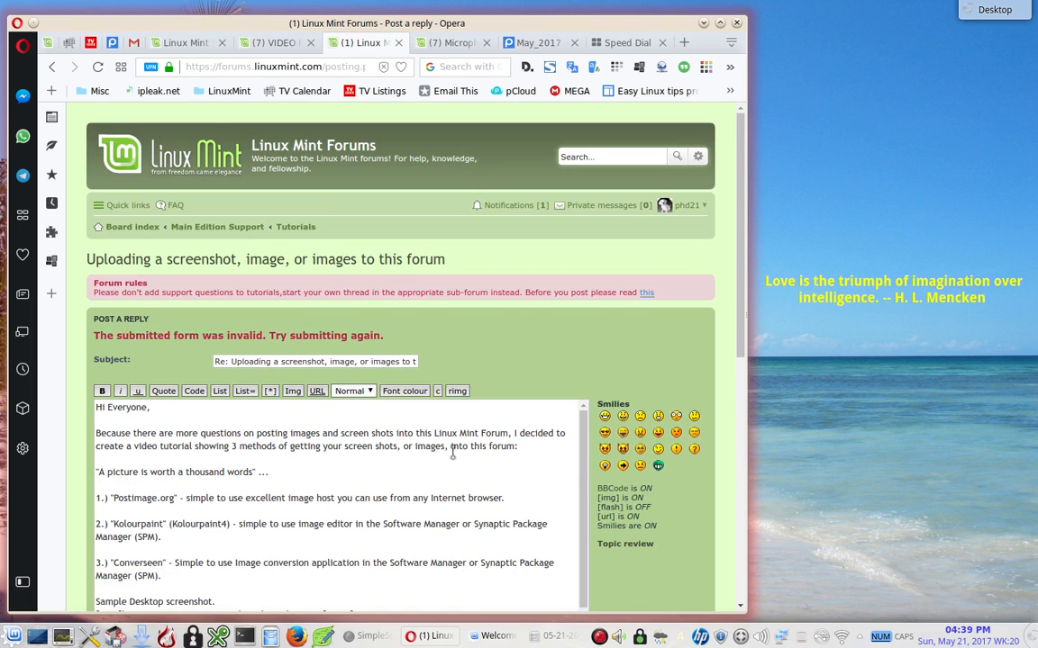
scroll(440, 477, "down", 3)
left_click(450, 421)
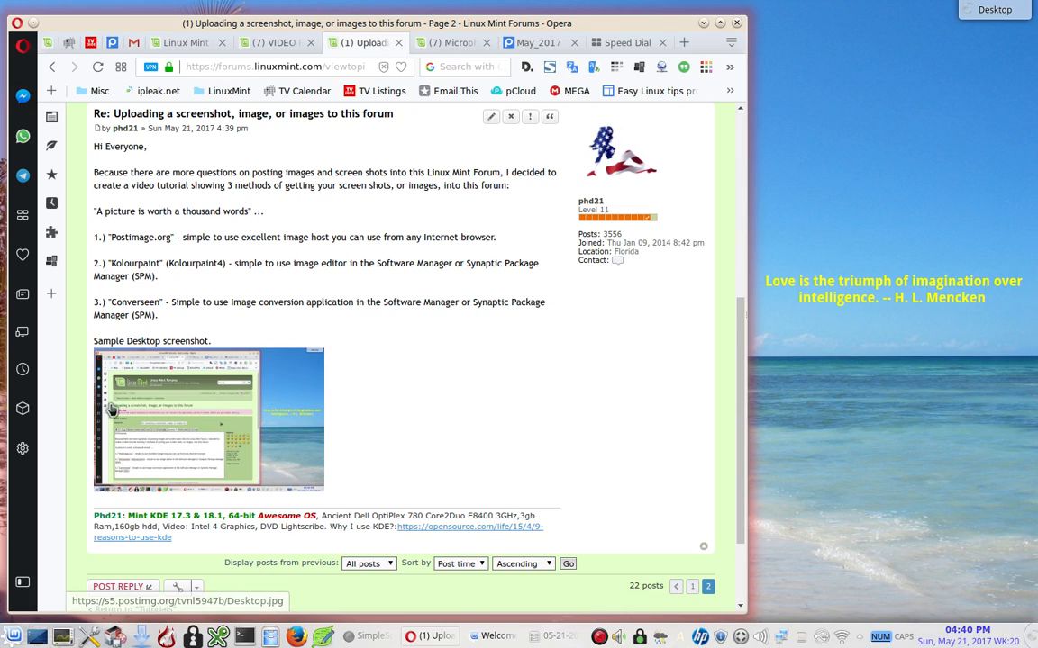
Open the linked image of the posted Desktop screenshot in a new browser tab and maximize the browser window
right_click(171, 394)
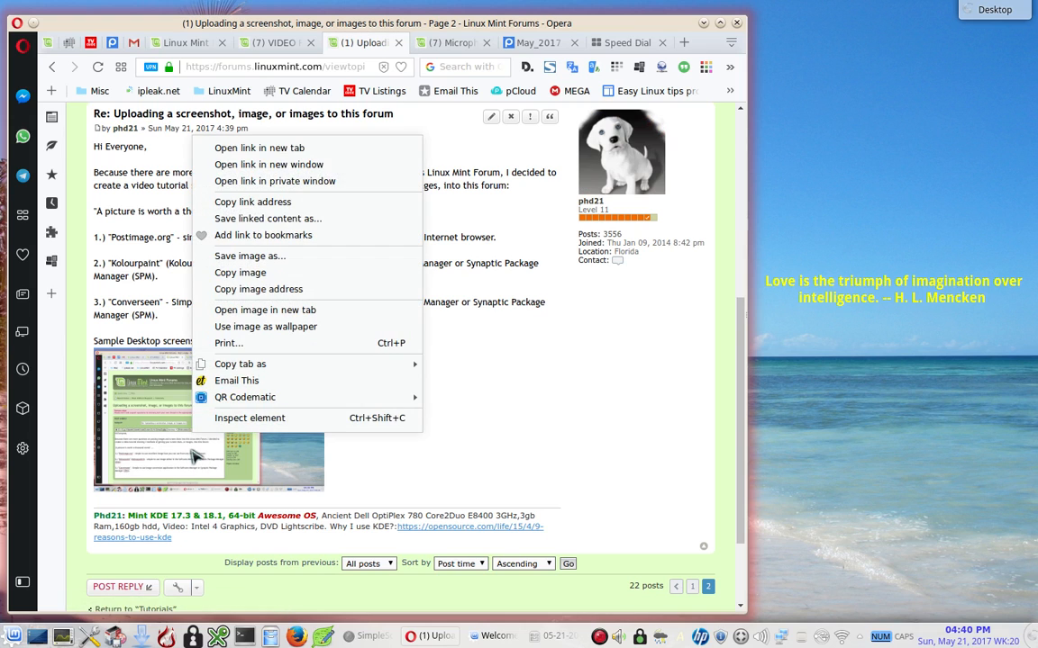
left_click(226, 144)
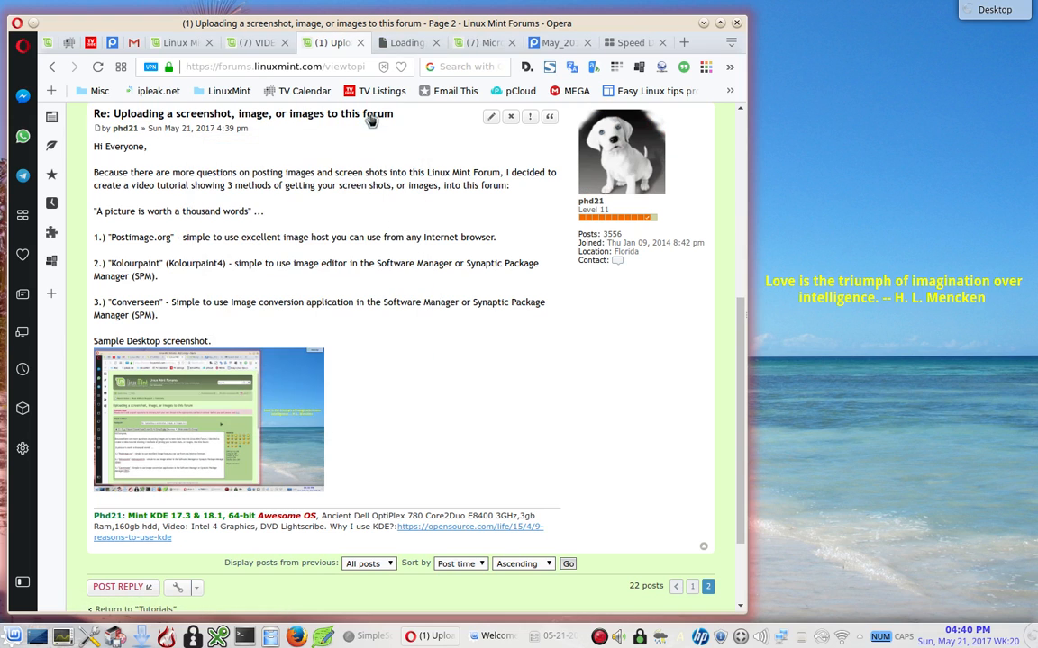
left_click(406, 42)
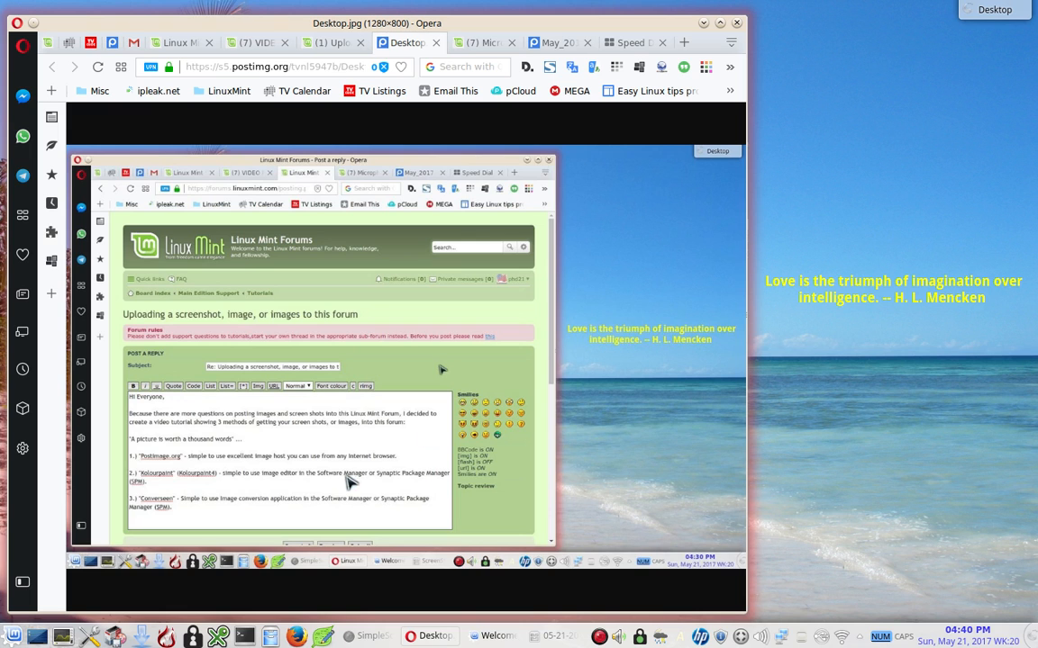
left_click(721, 27)
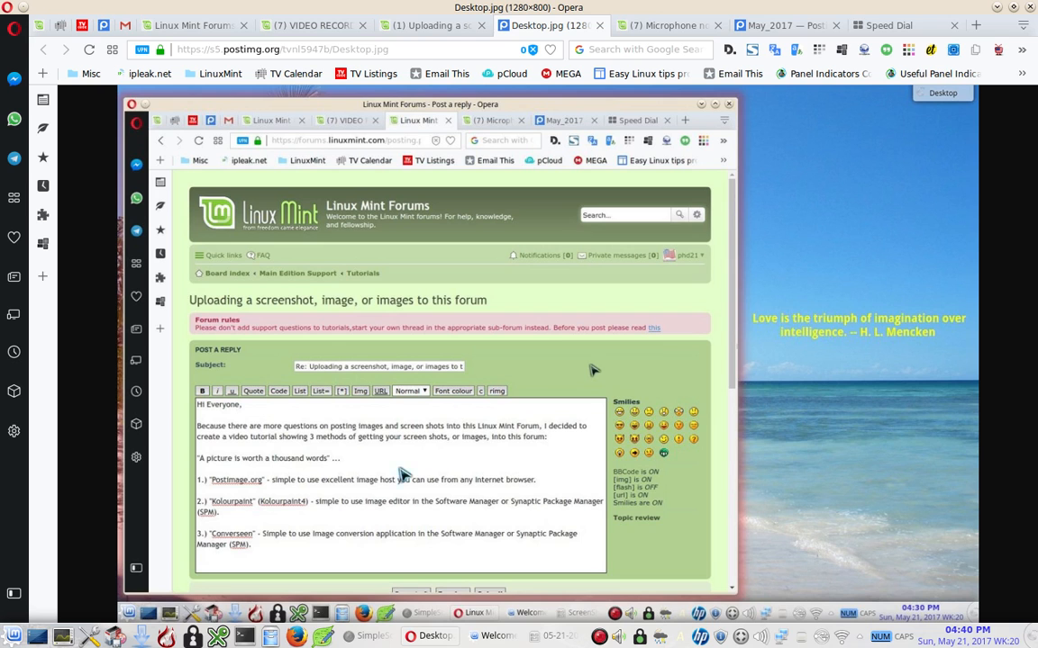
Examine Desktop.jpg at actual size, fit it back to the window and close its tab
left_click(403, 474)
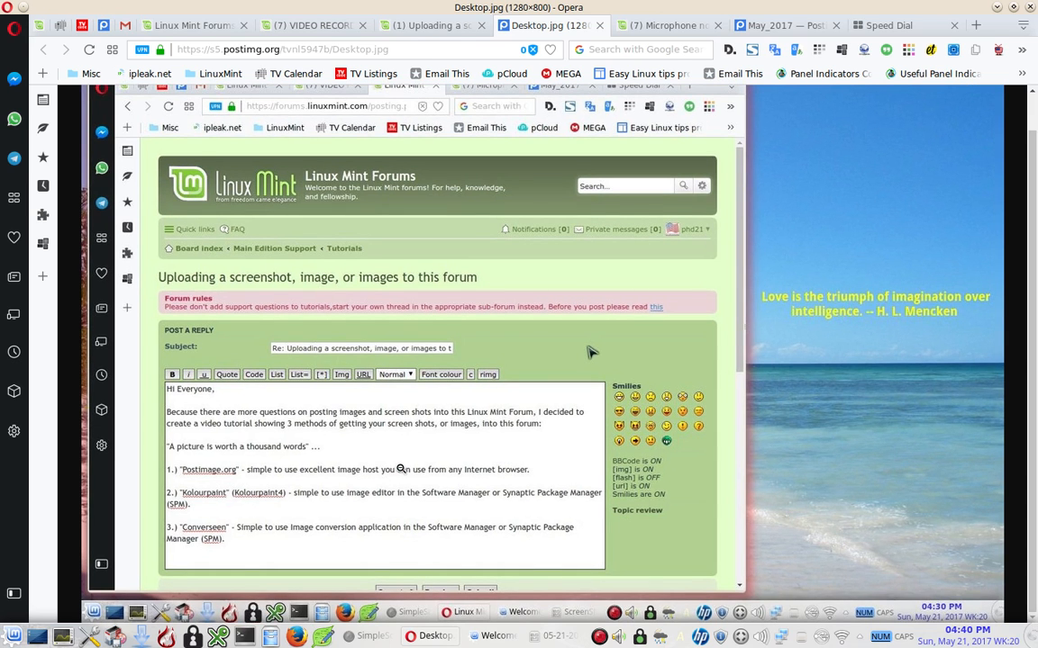
scroll(401, 470, "up", 2)
scroll(401, 469, "down", 2)
scroll(400, 469, "up", 2)
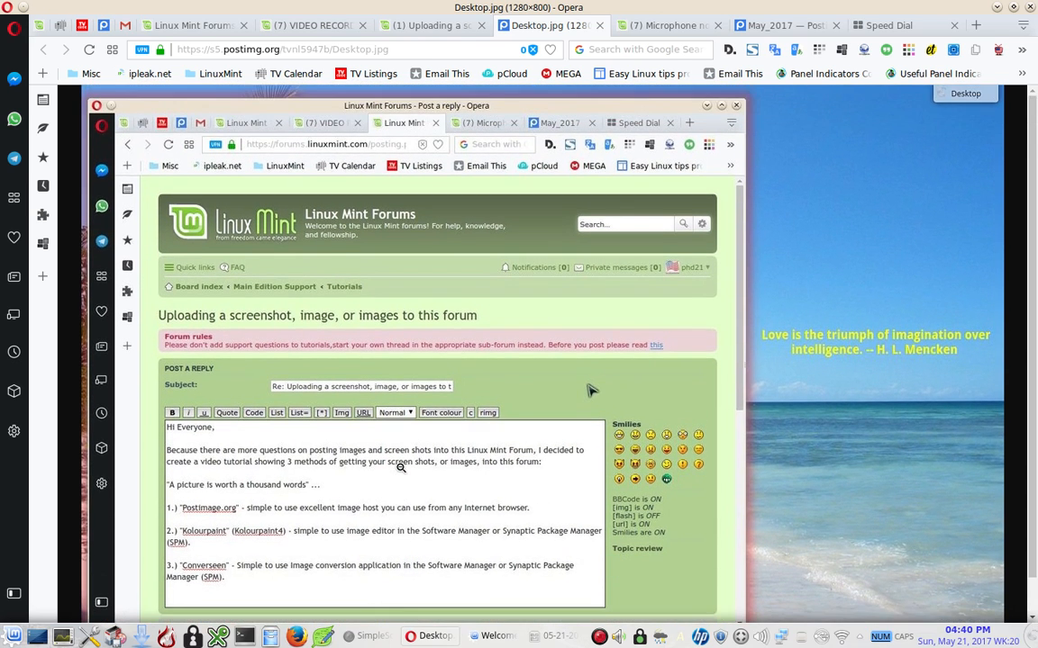
left_click(401, 469)
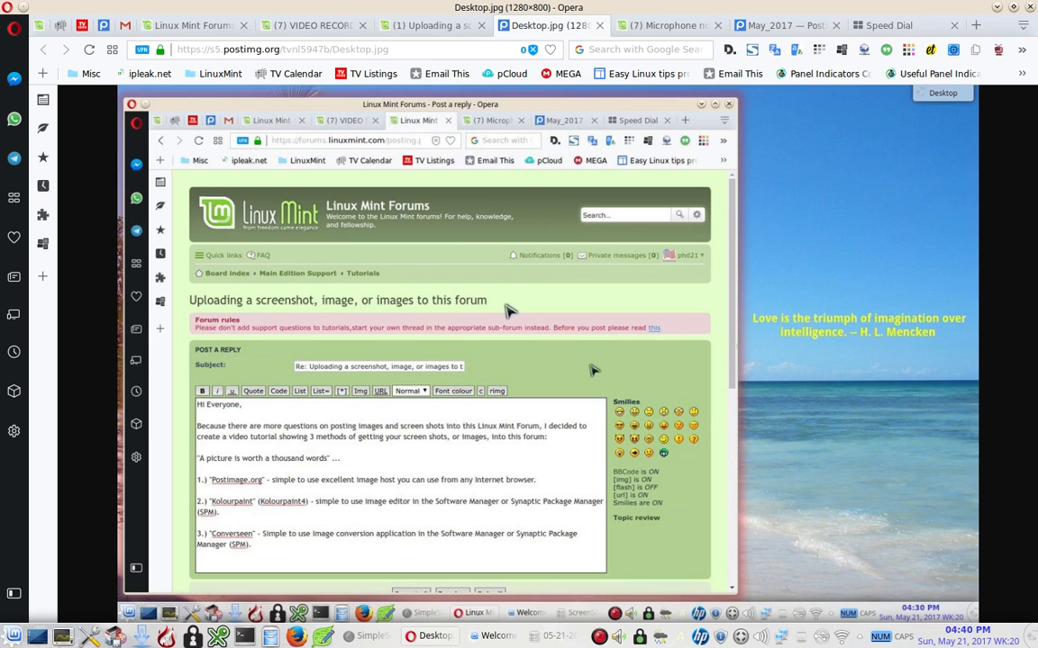
left_click(599, 25)
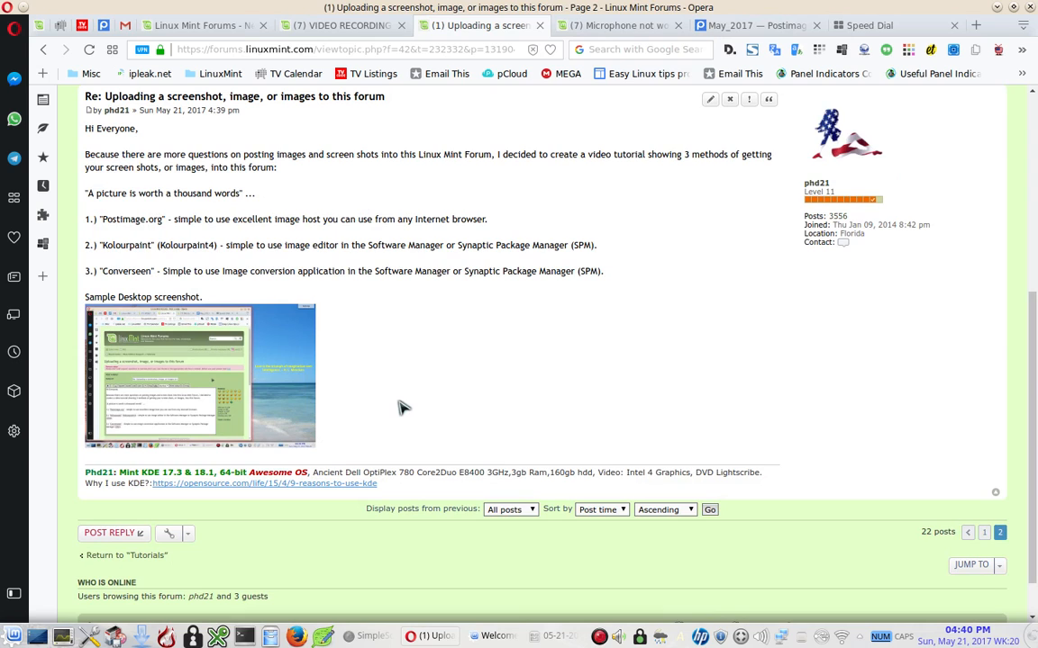
Open the published forum reply for editing and restore the browser window to its smaller size
scroll(401, 408, "up", 1)
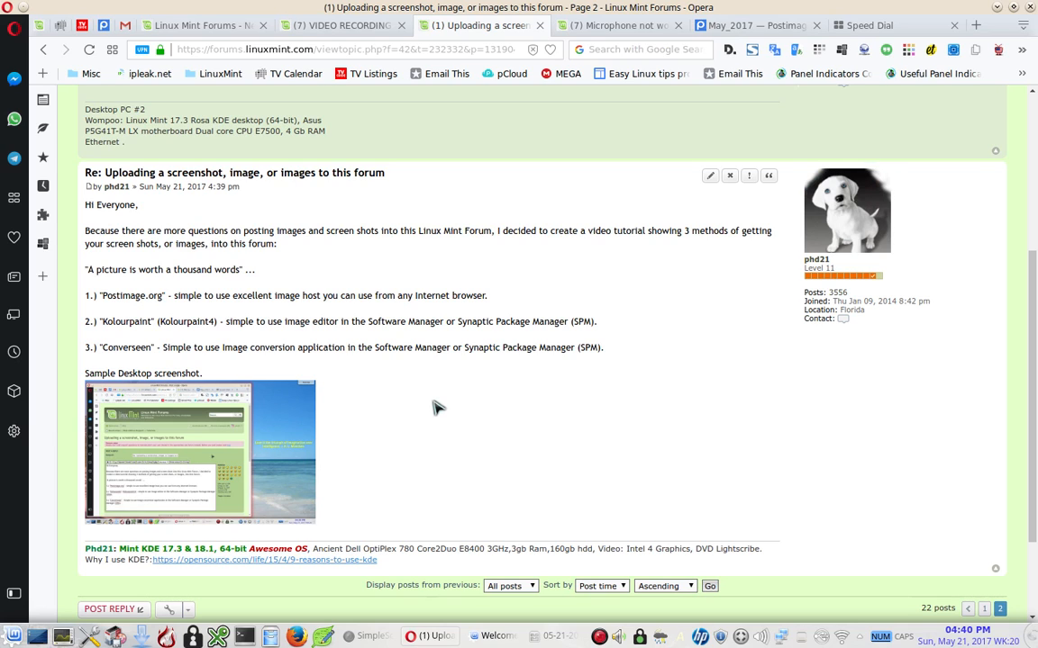
left_click(768, 174)
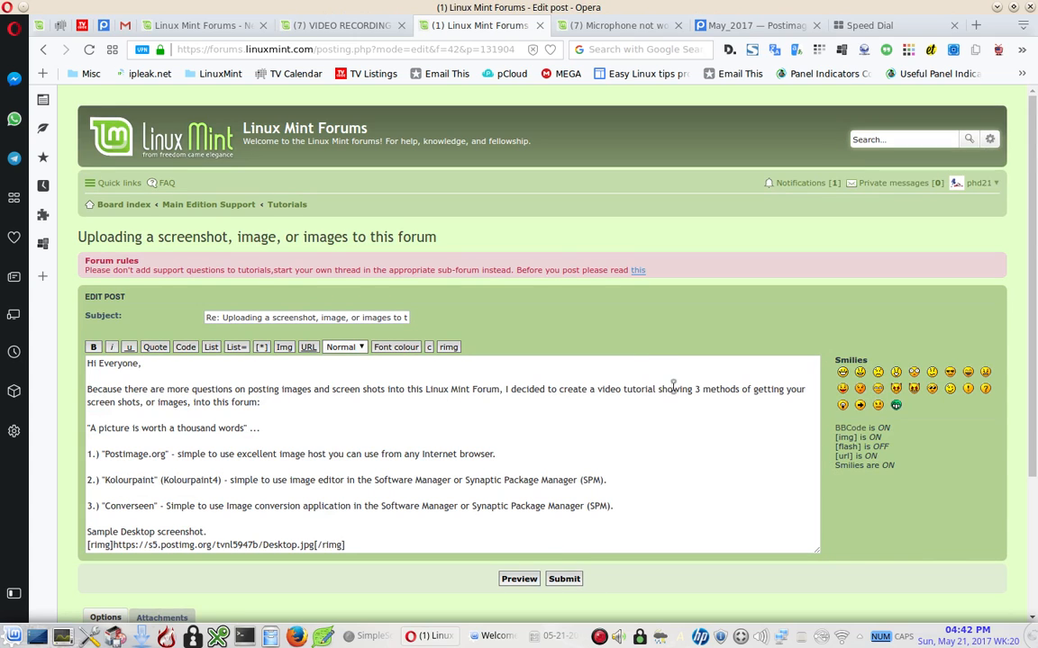
double_click(908, 8)
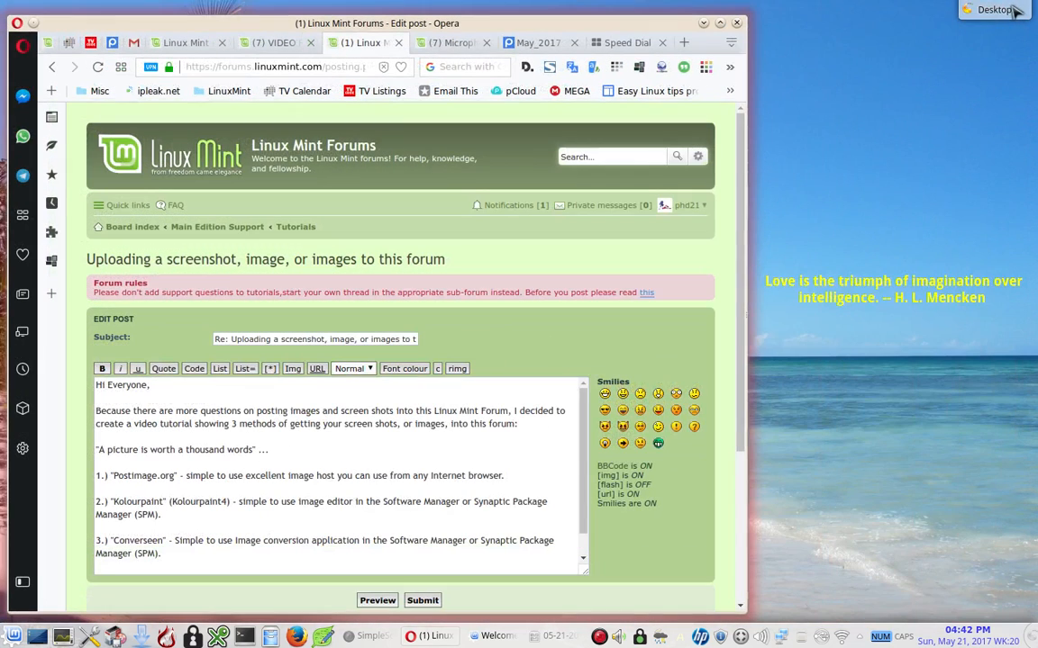
Switch to Dolphin and open Desktop.jpg from the 05-21-2017 folder with KolourPaint
left_click(554, 636)
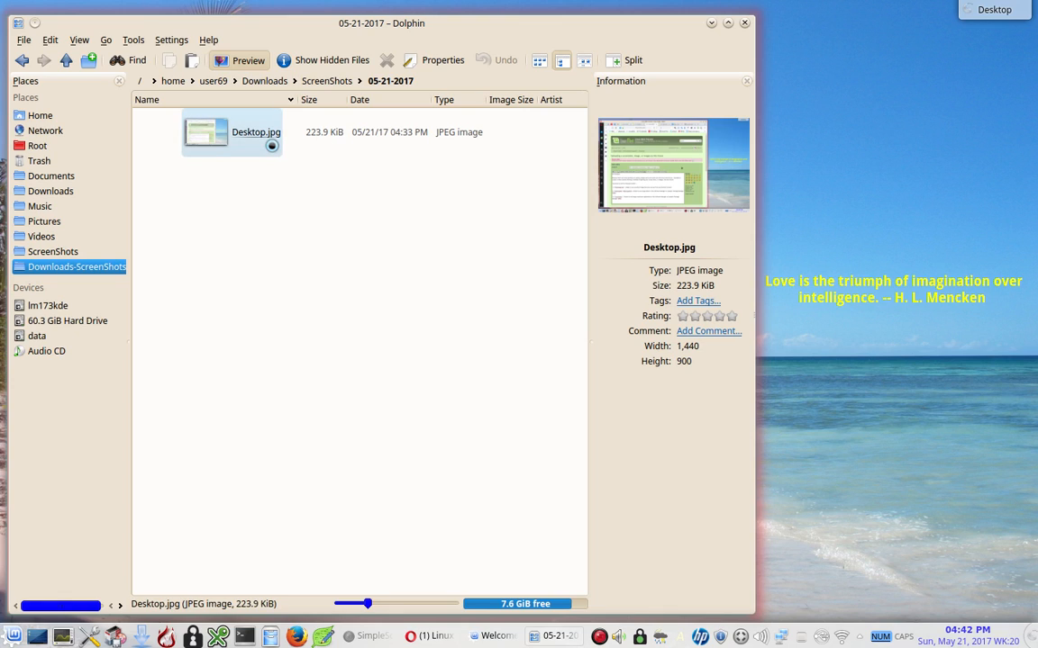
left_click(256, 148)
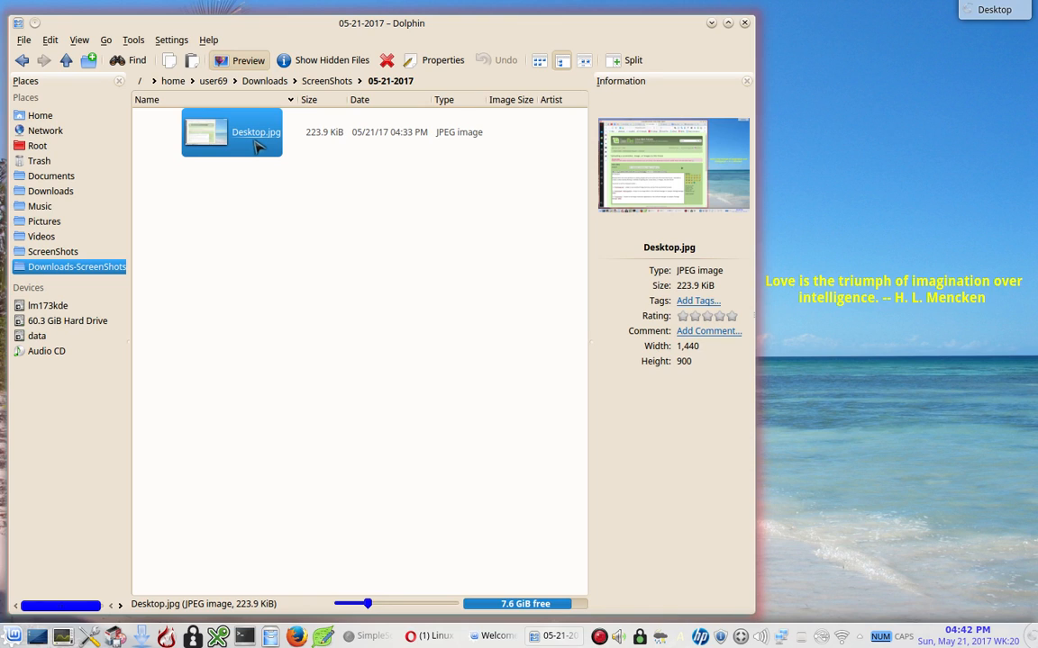
right_click(256, 147)
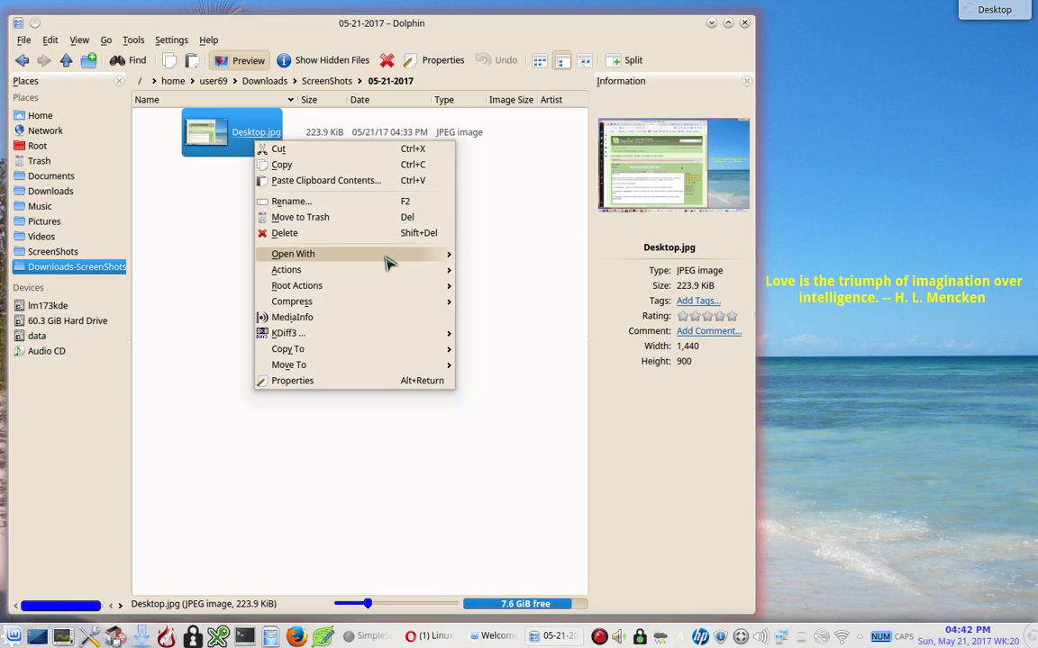
mouse_move(386, 260)
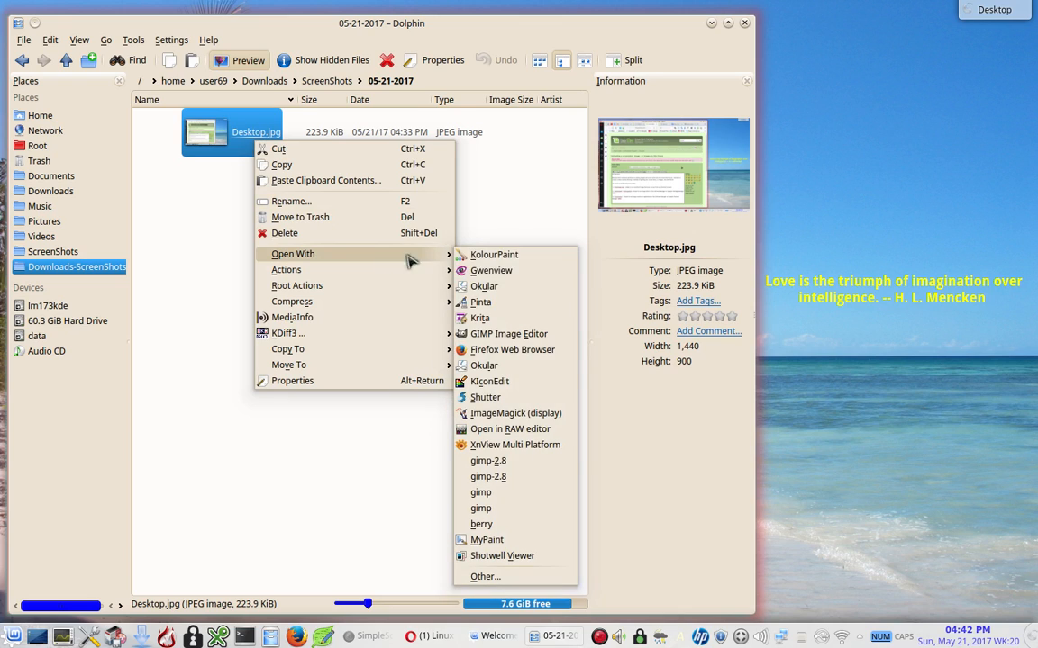
left_click(538, 257)
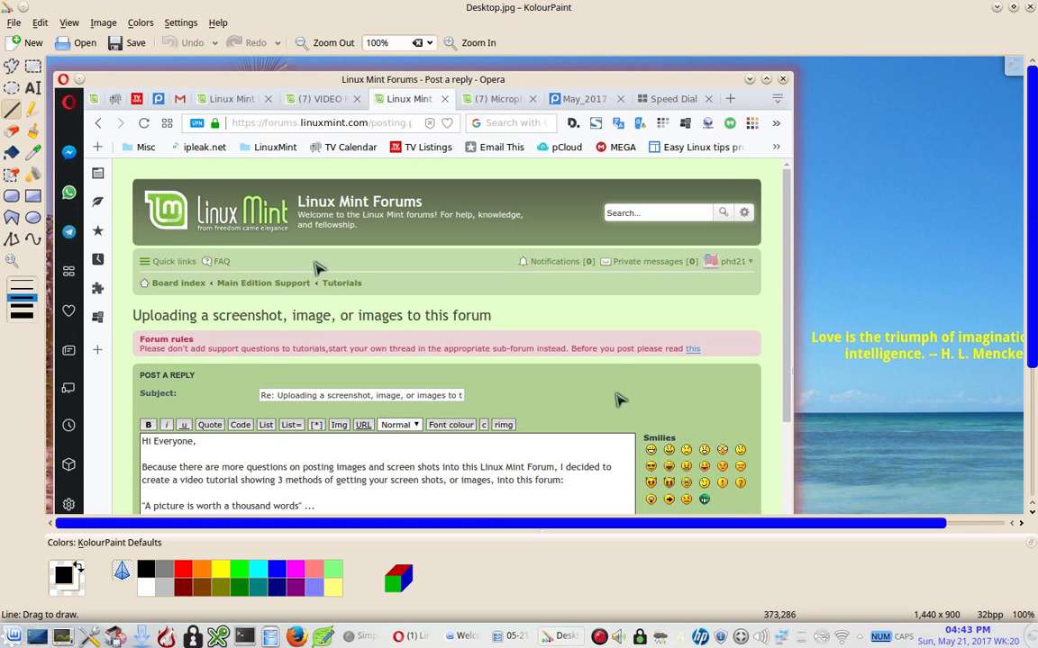
scroll(315, 264, "down", 4)
scroll(317, 264, "up", 4)
scroll(604, 268, "down", 4)
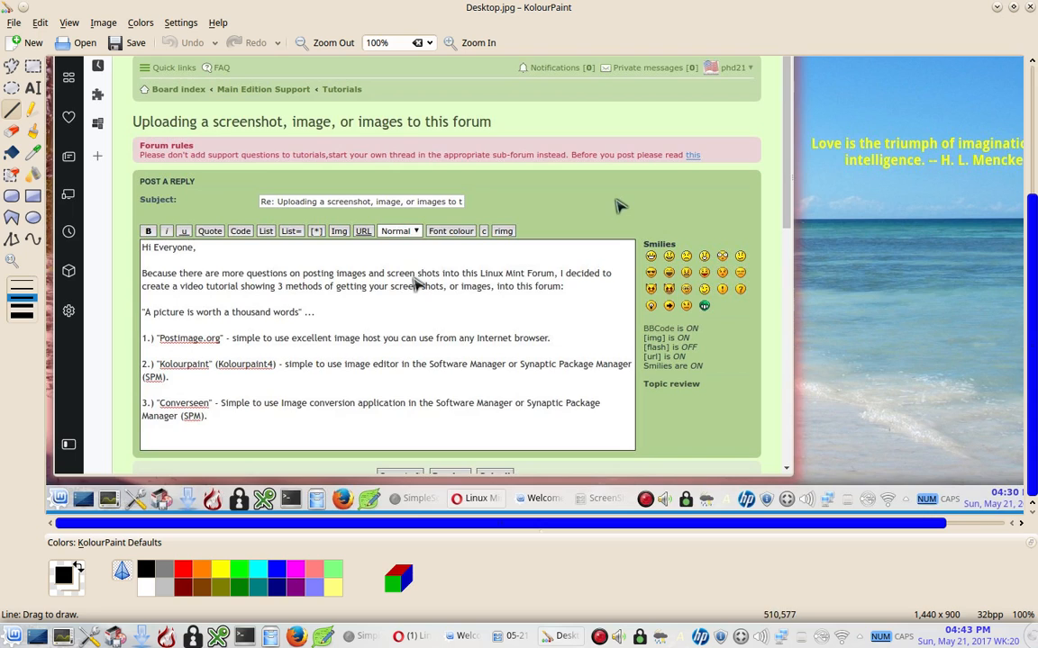
scroll(372, 253, "up", 4)
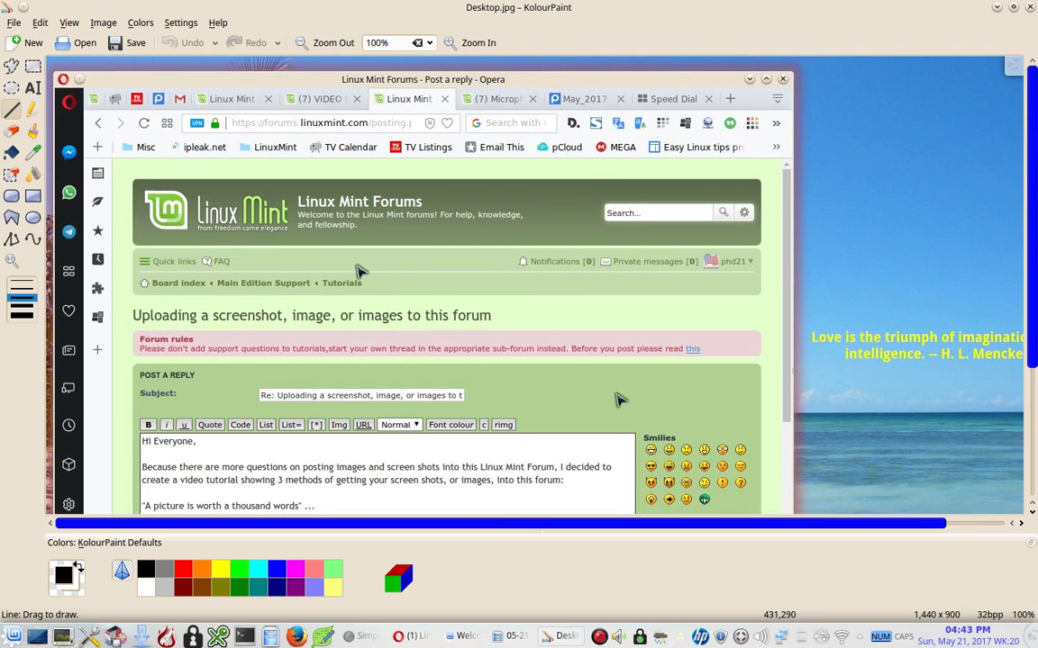
View the whole Desktop.jpg image fitted to the page, and return it to actual size
left_click(67, 27)
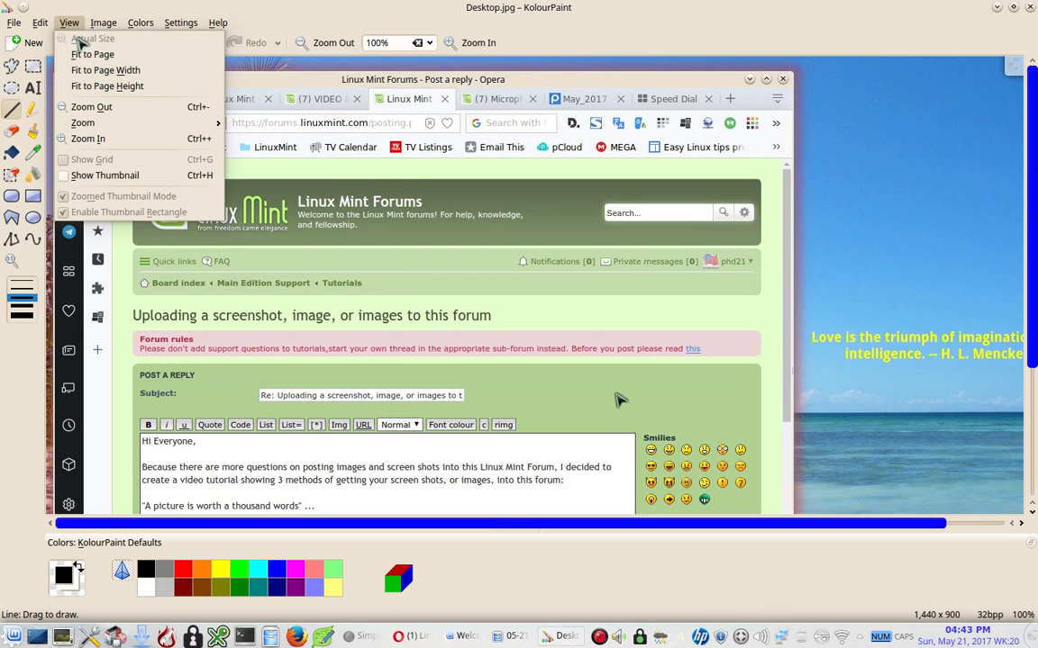
left_click(96, 55)
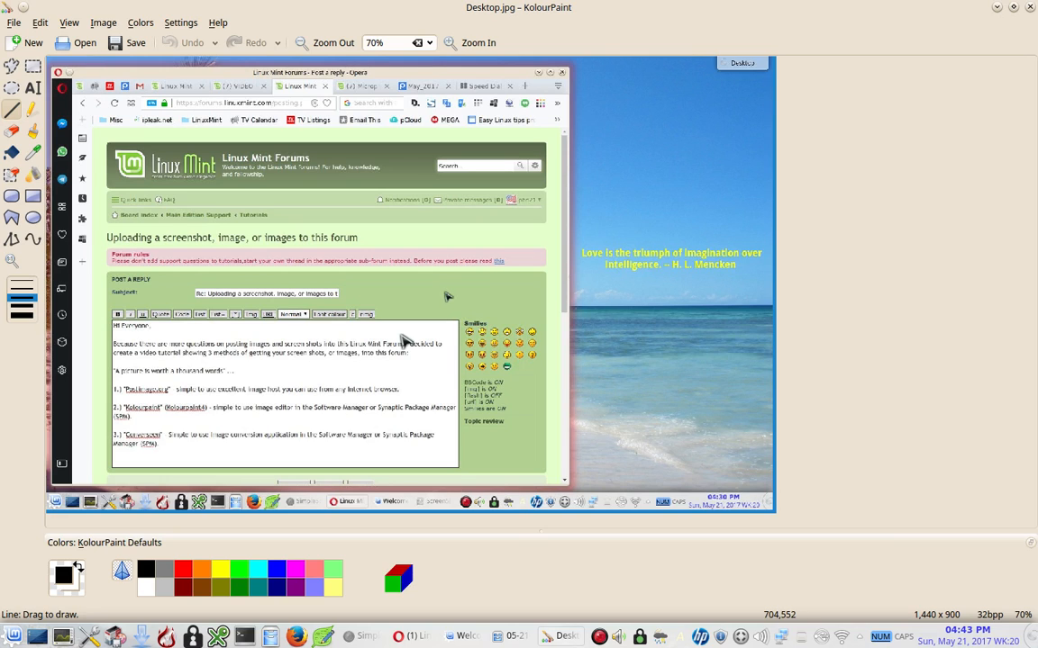
left_click(103, 25)
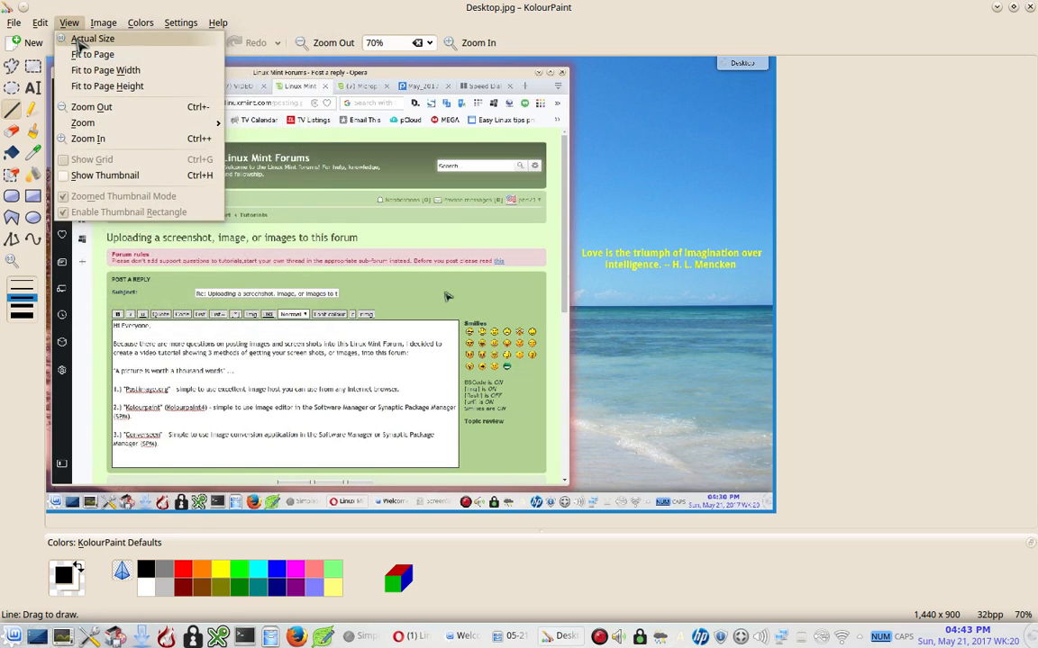
left_click(83, 39)
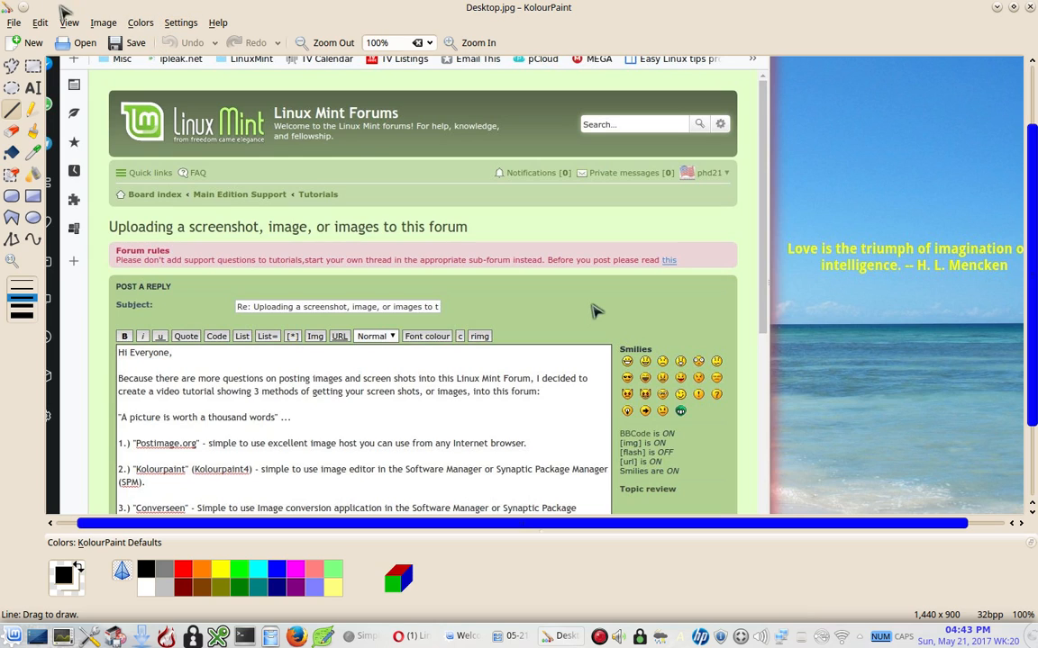
Smooth-scale the entire image to 80% in width and height, keeping the aspect ratio
left_click(105, 27)
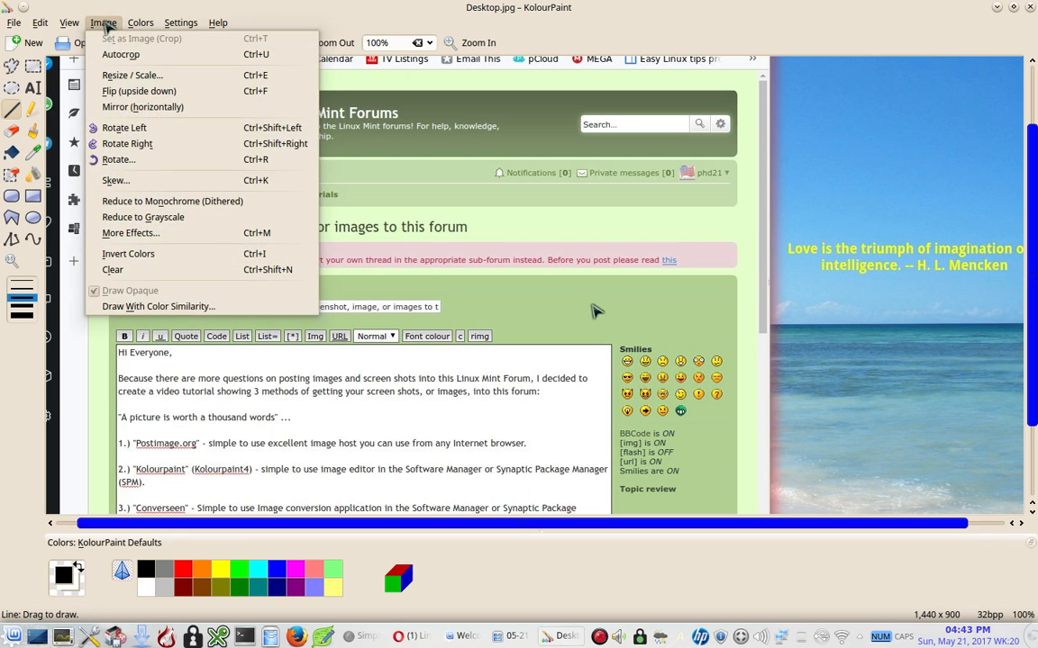
left_click(130, 76)
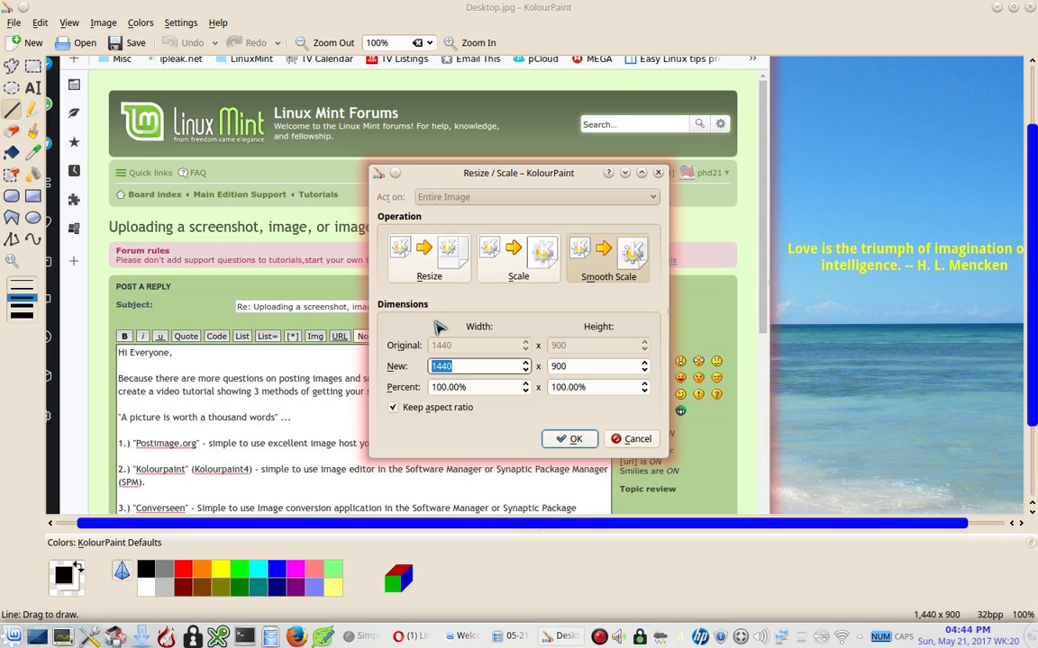
double_click(431, 387)
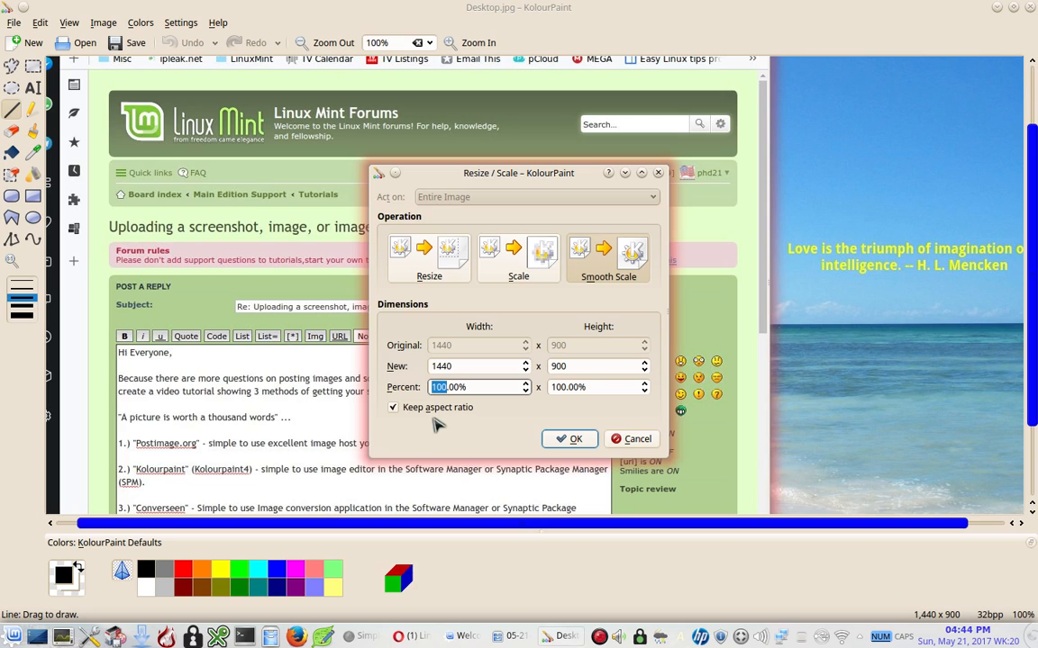
type("80")
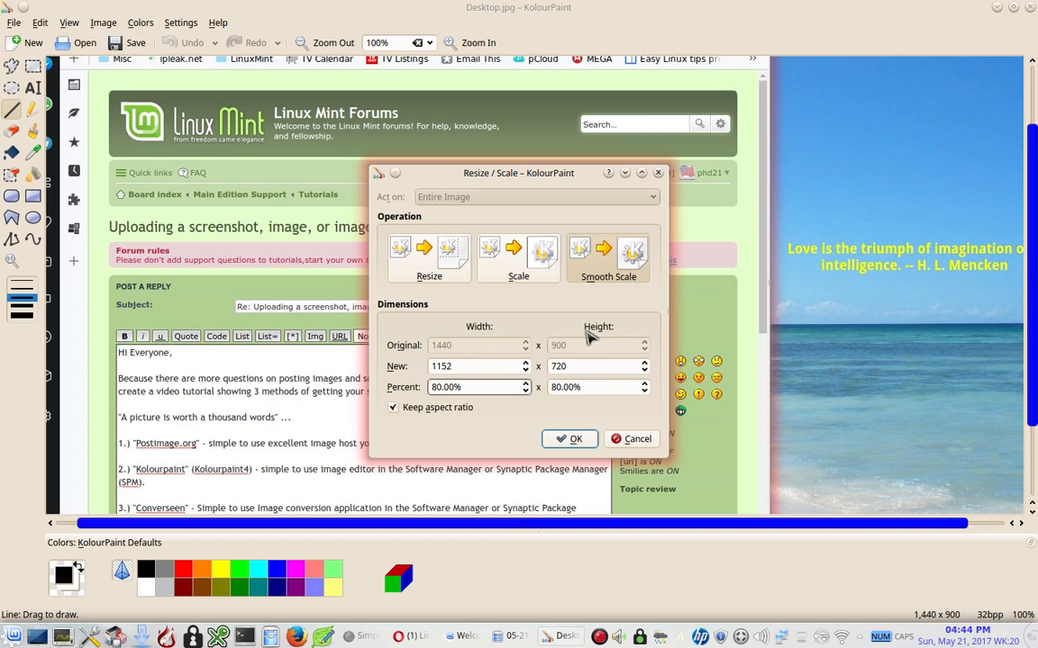
left_click(549, 391)
left_click(577, 440)
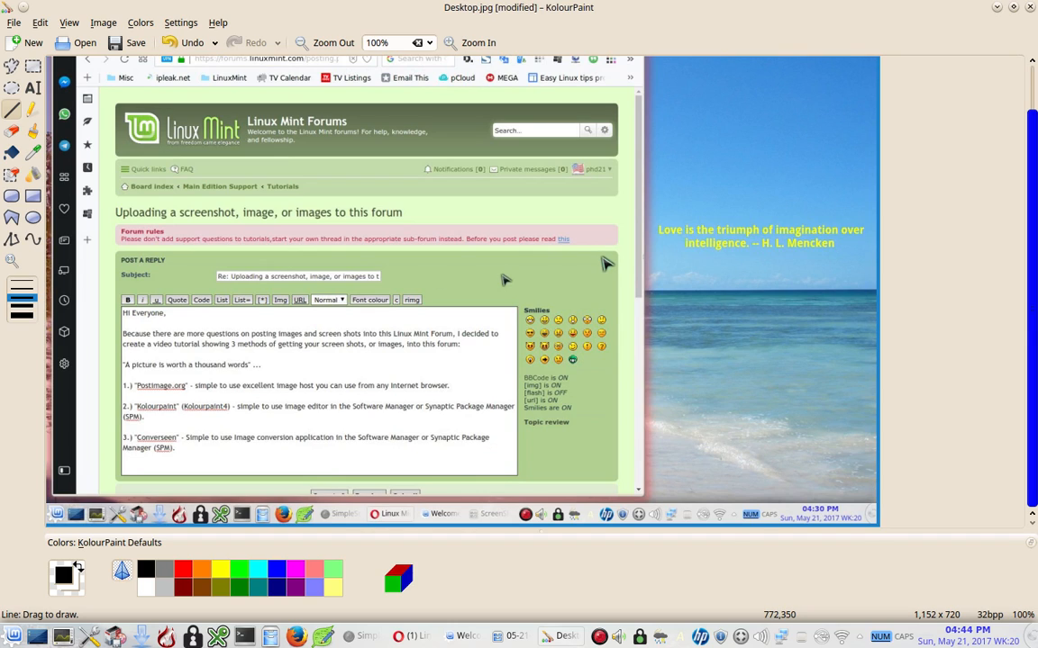
Save the scaled image over Desktop.jpg as a JPEG at quality 75, and check the saved file in Dolphin
scroll(466, 261, "up", 3)
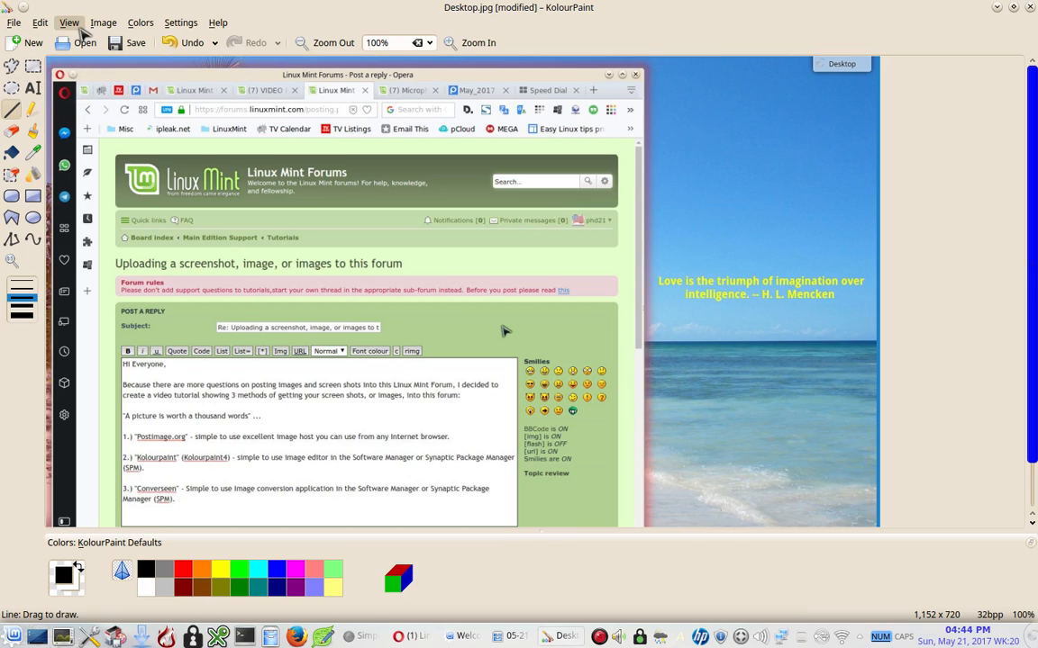
left_click(130, 44)
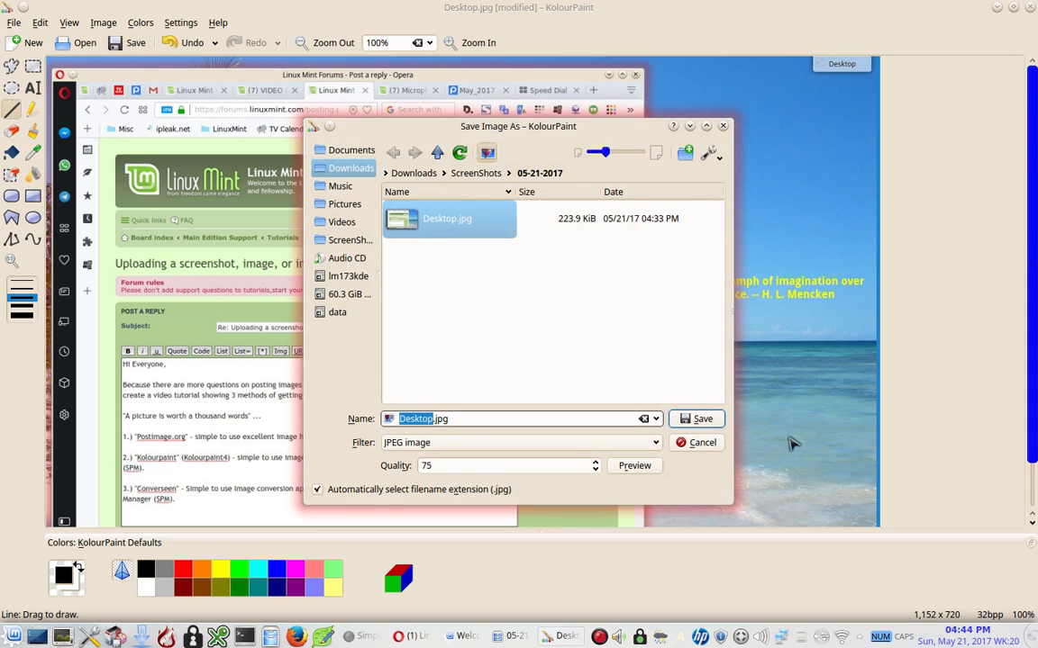
left_click(698, 419)
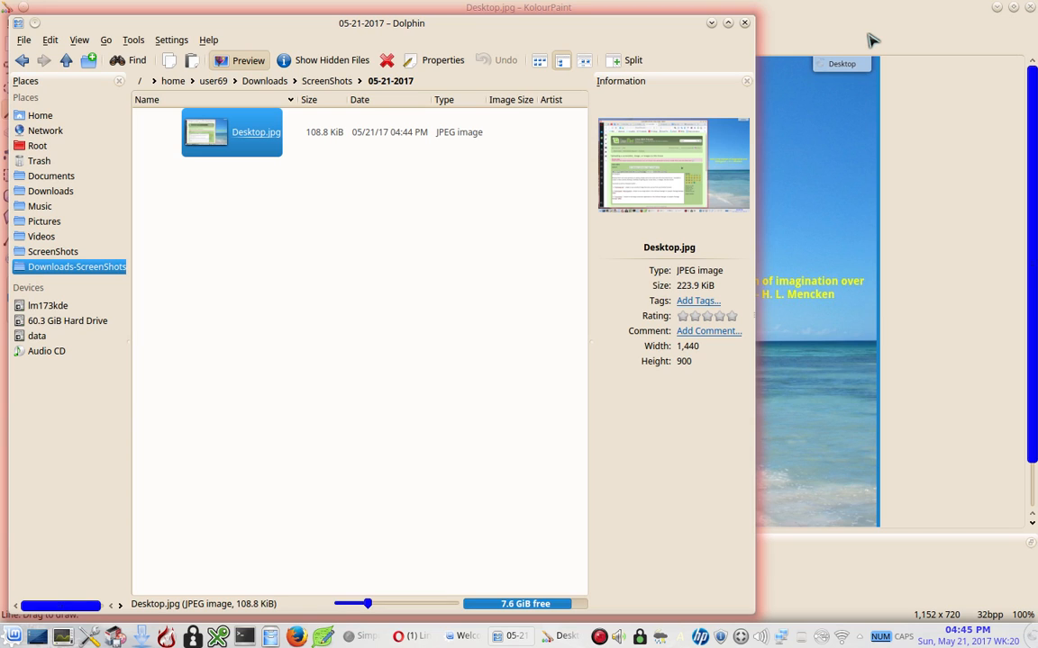
left_click(778, 27)
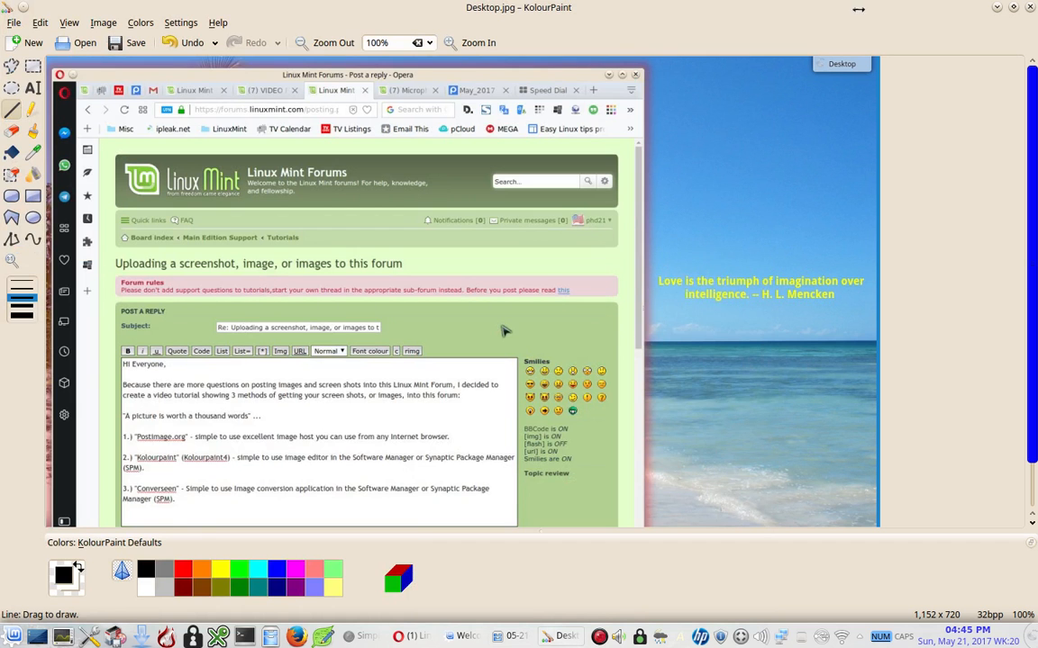
Start exporting the scaled image to the 05-21-2017 folder with JPEG as the file format
left_click(16, 24)
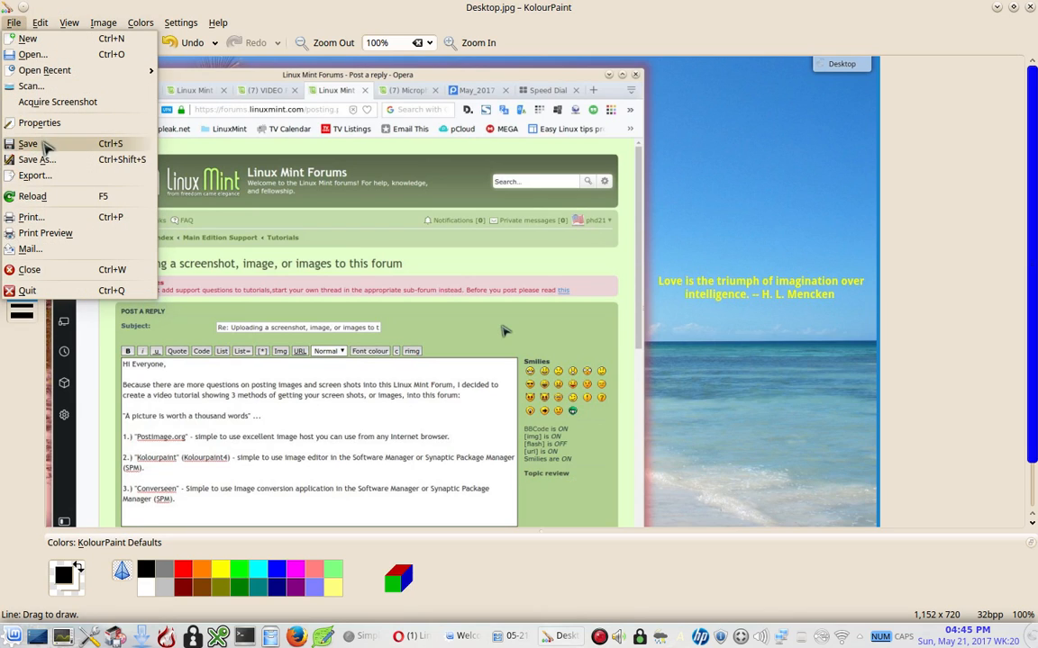
left_click(34, 176)
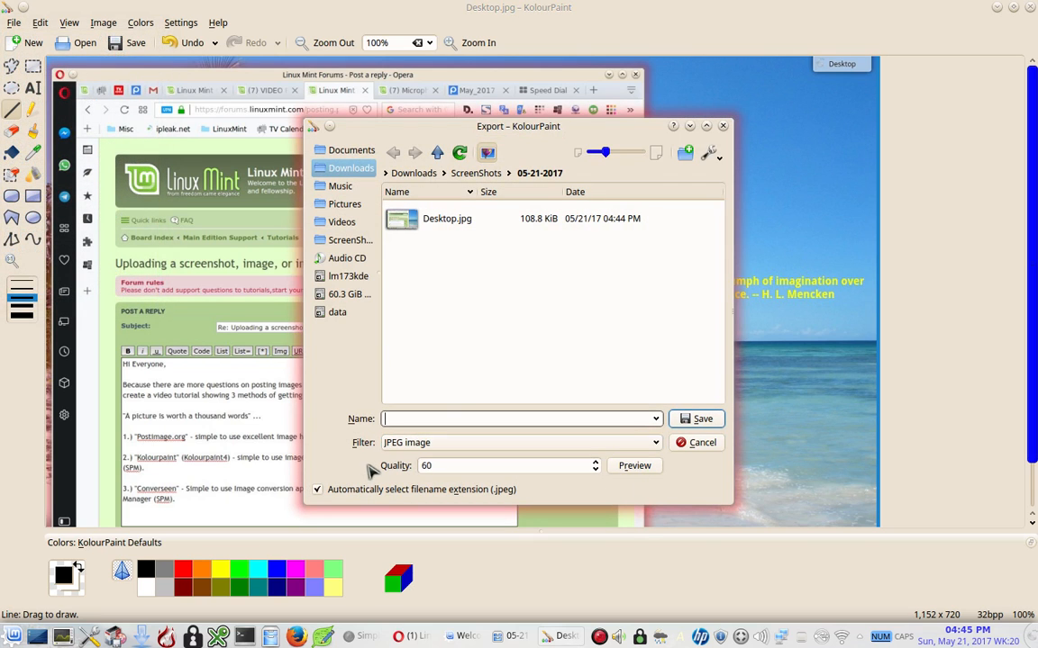
left_click(650, 449)
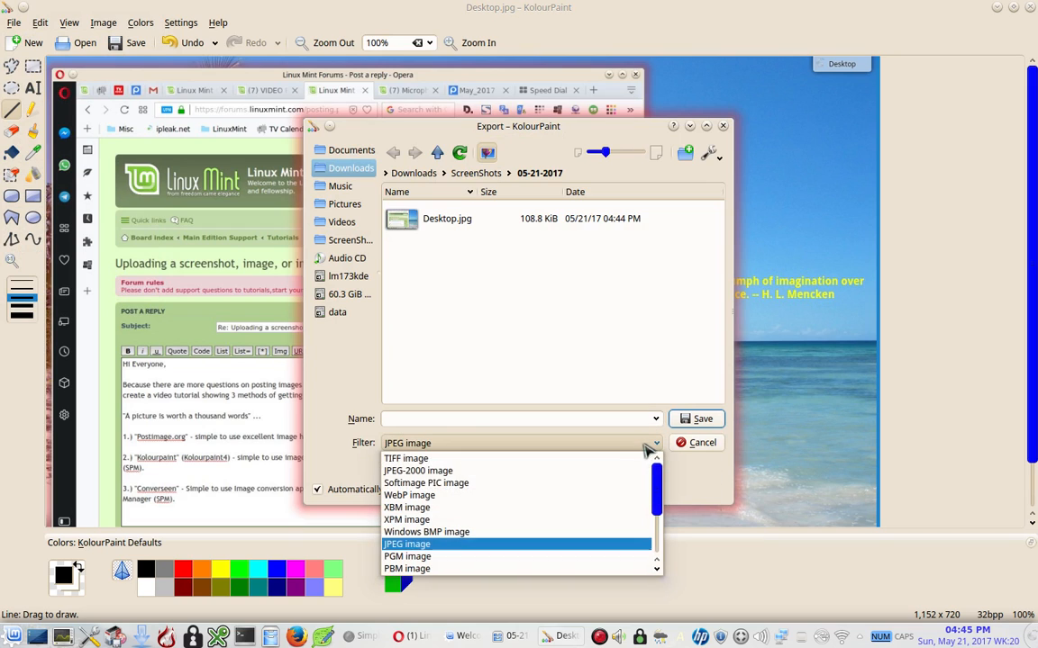
scroll(616, 486, "down", 2)
scroll(616, 487, "up", 2)
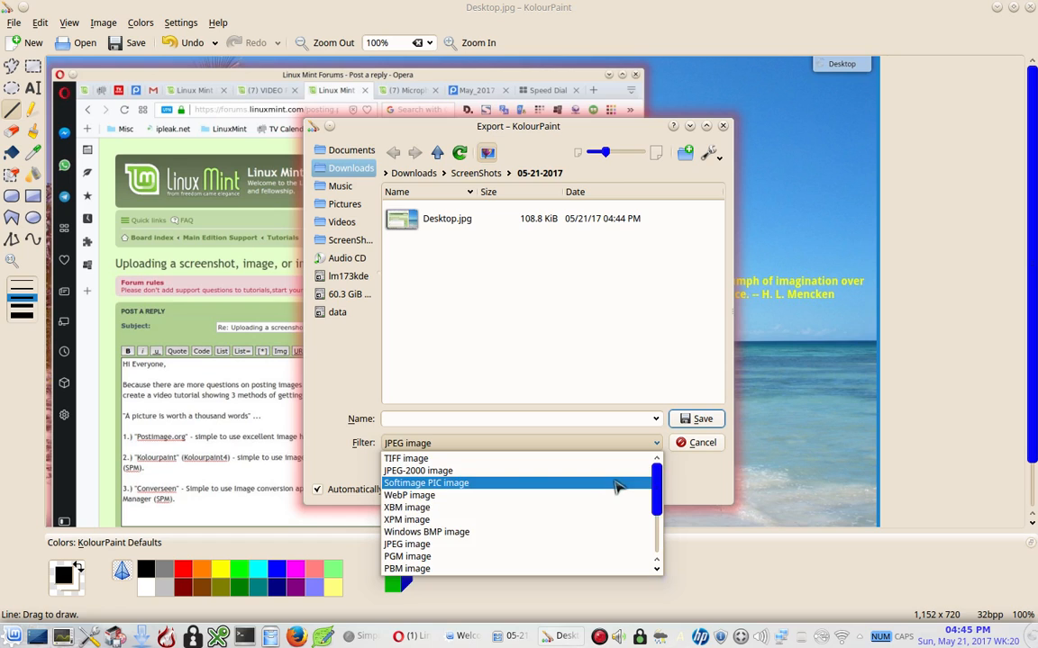
left_click(484, 543)
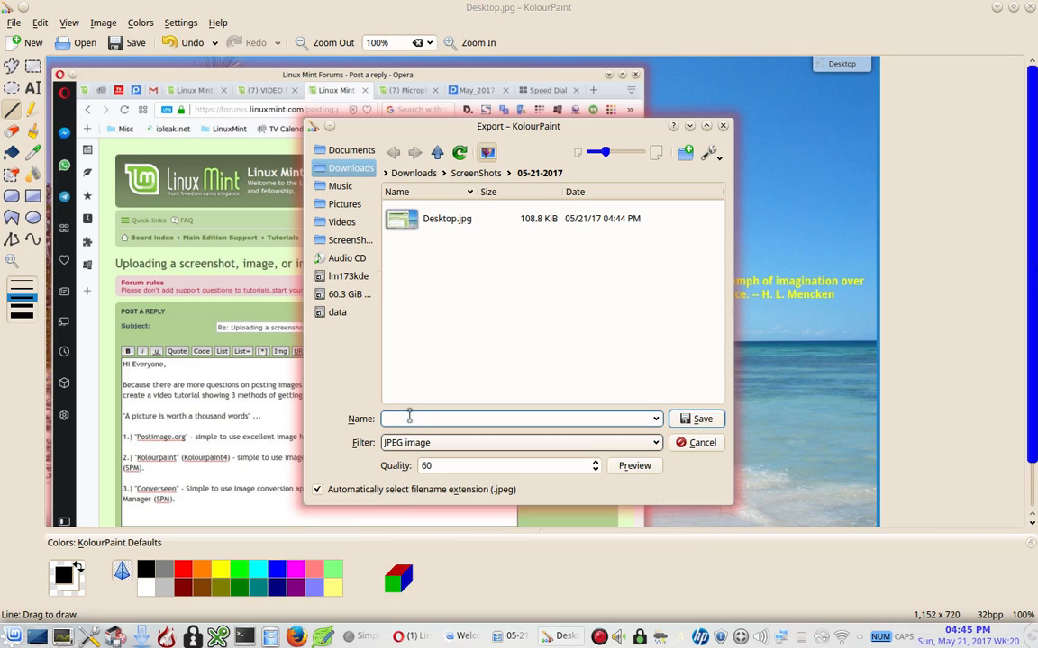
Export the image as Desktop-sm.jpg at quality 69, and check the new file in Dolphin
left_click(432, 219)
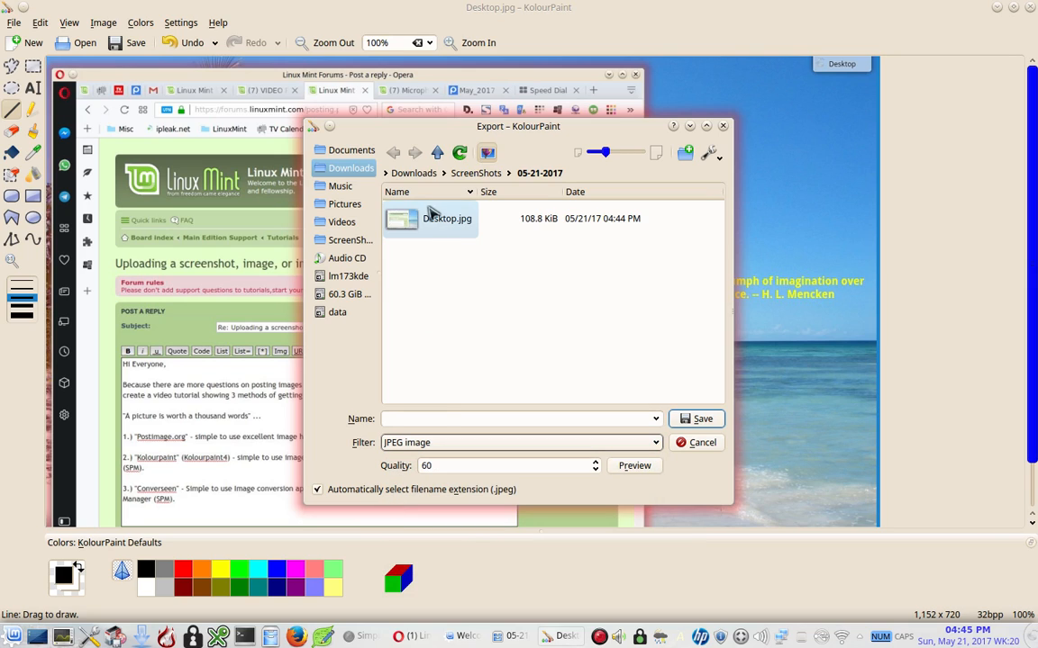
left_click(432, 421)
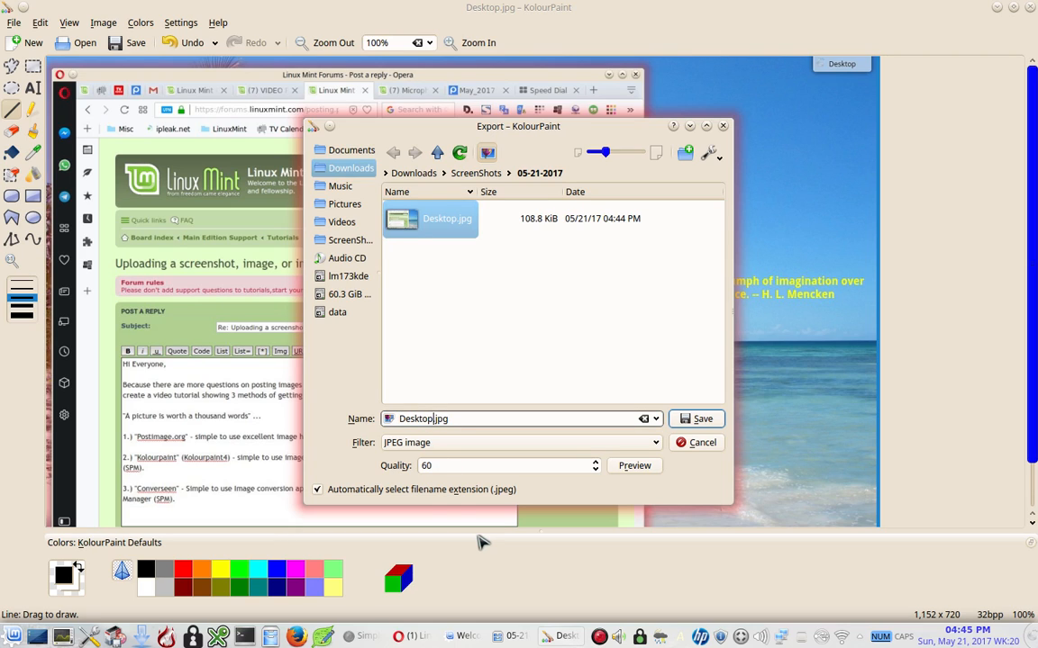
type("-sm")
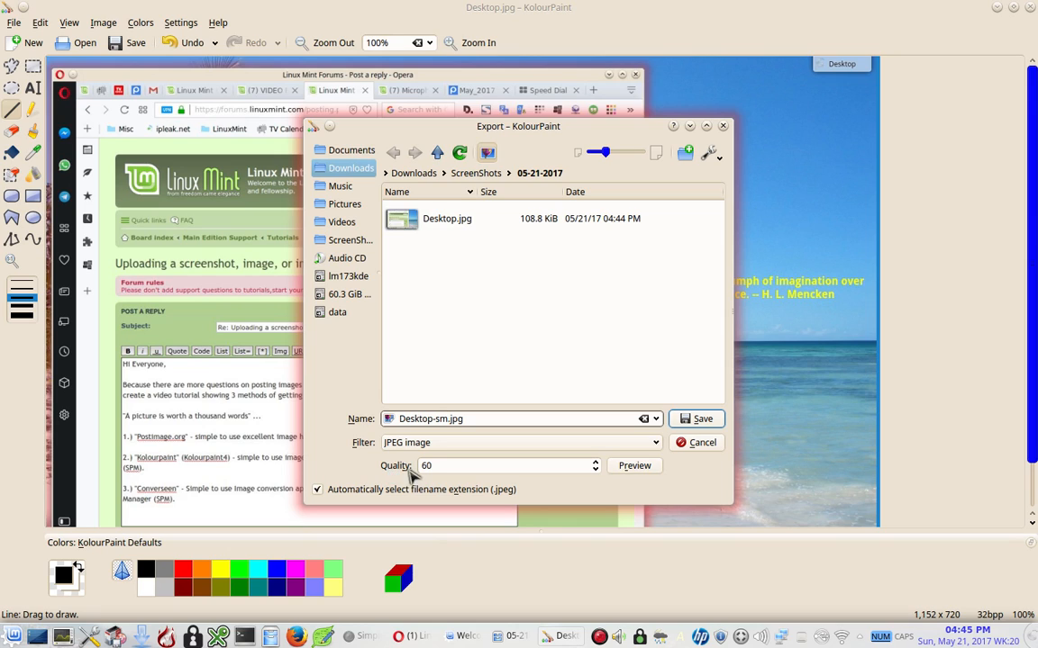
left_click(595, 463)
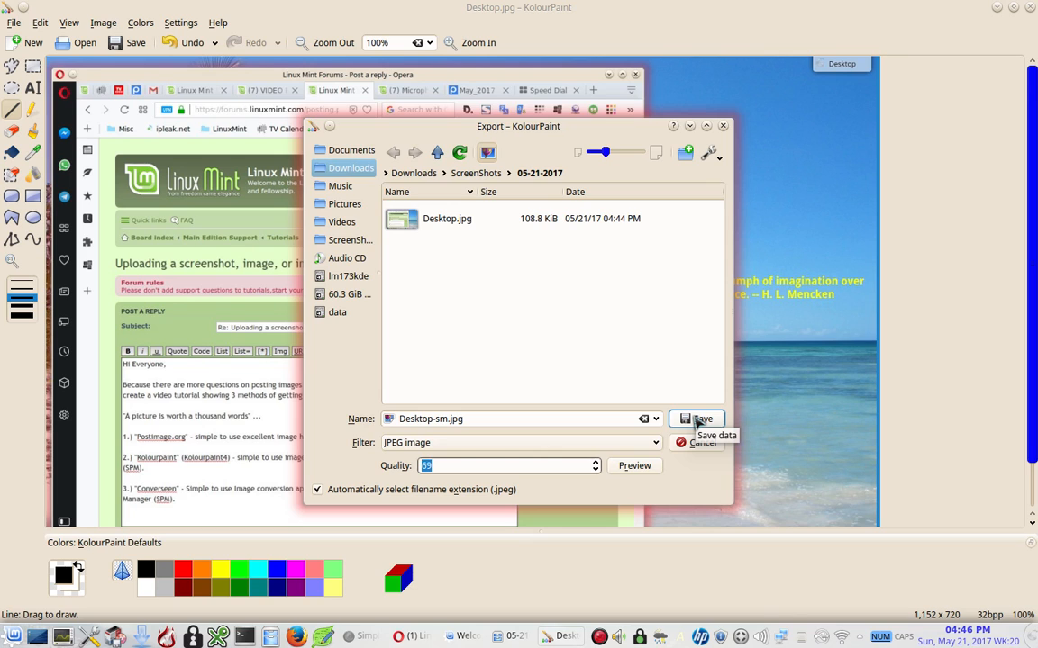
left_click(698, 421)
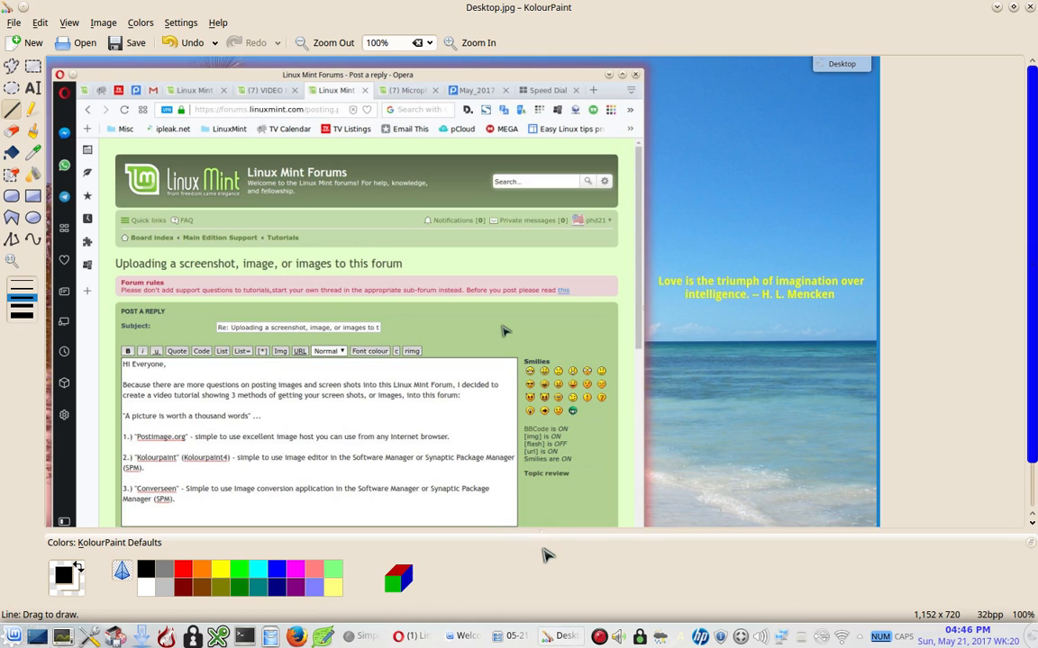
left_click(505, 637)
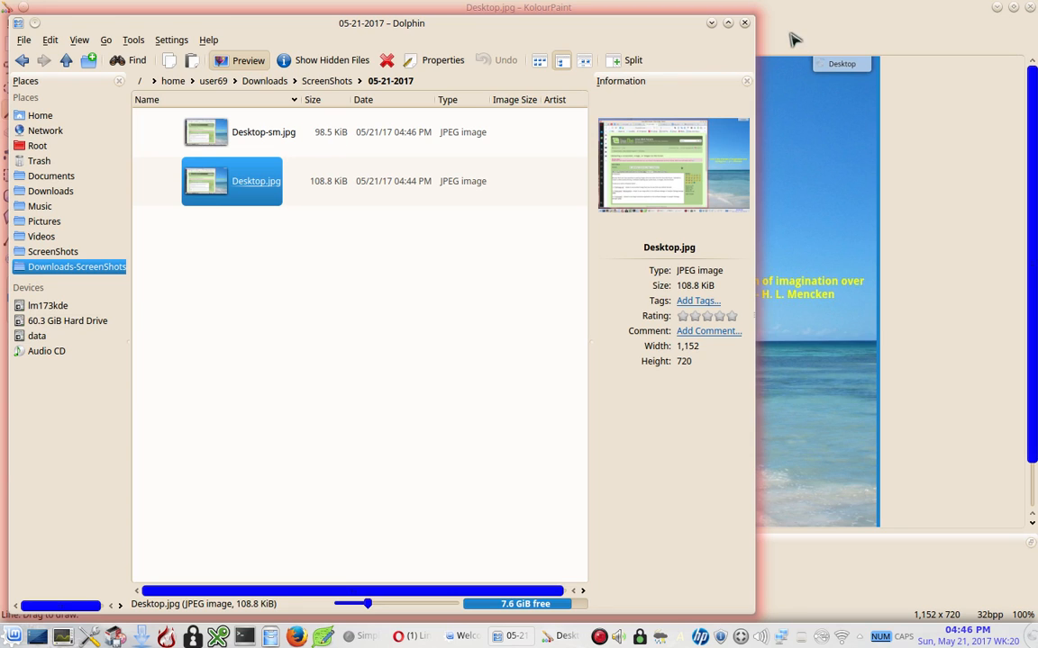
left_click(712, 23)
Export the image again over Desktop-sm.jpg with the JPEG quality lowered to 60
left_click(13, 22)
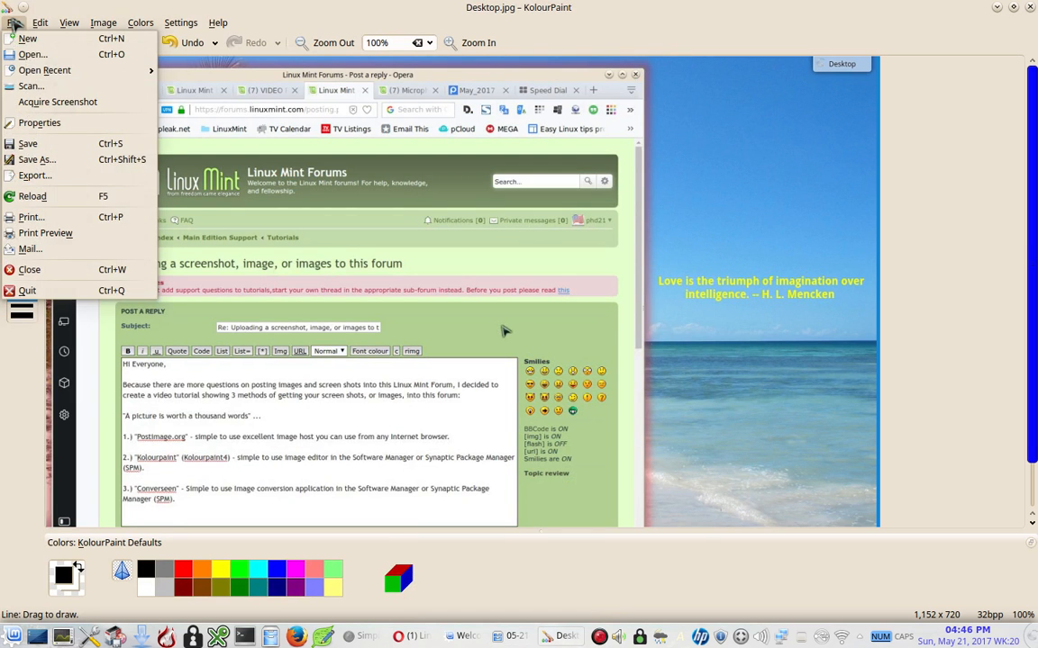
left_click(64, 173)
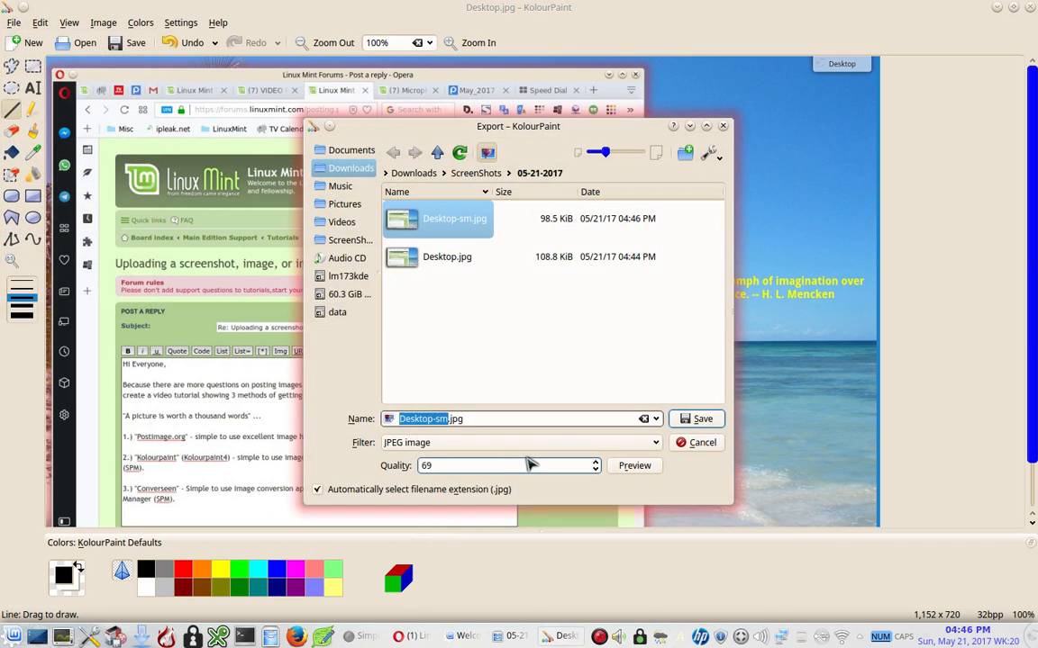
left_click(595, 470)
left_click(594, 469)
left_click(594, 469)
left_click(595, 469)
left_click(595, 469)
left_click(595, 469)
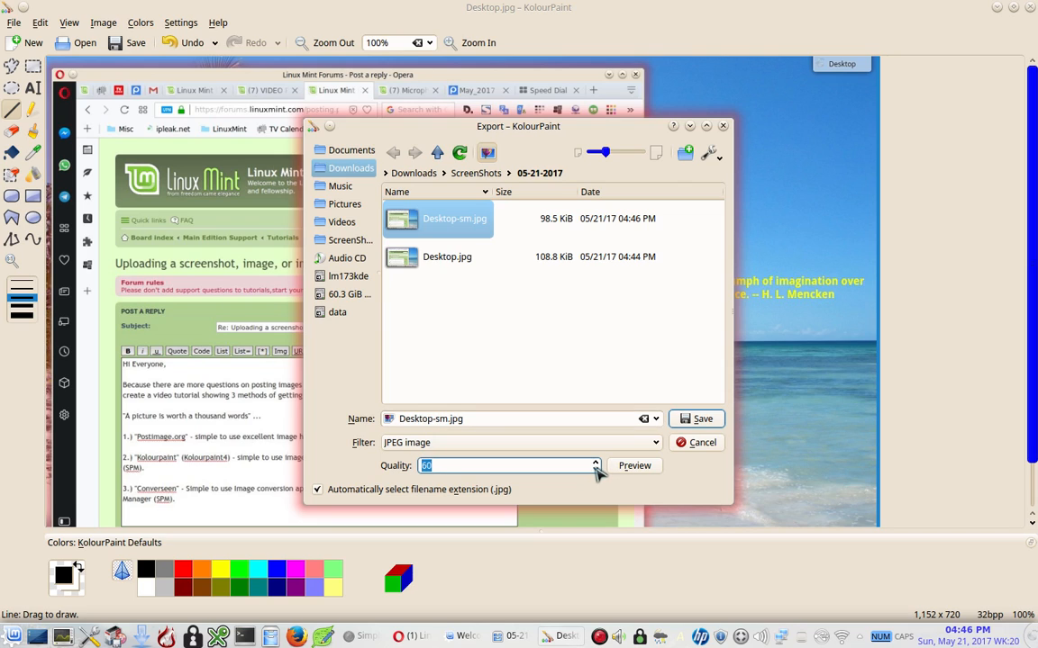
left_click(702, 421)
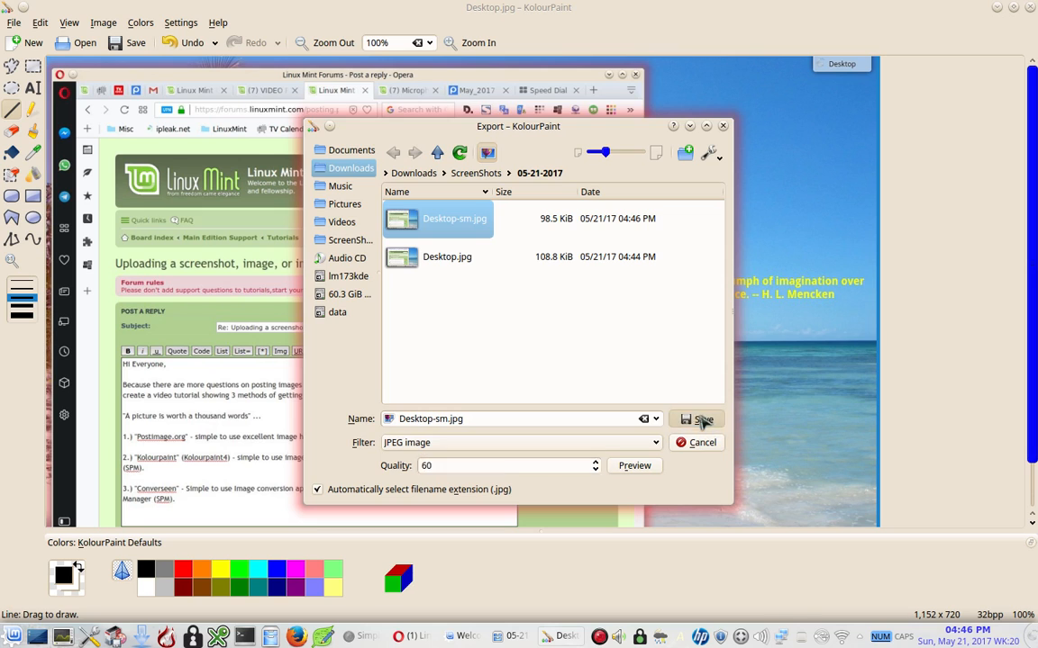
Compare the file sizes of Desktop-sm.jpg and Desktop.jpg in Dolphin, and minimize its window
left_click(504, 636)
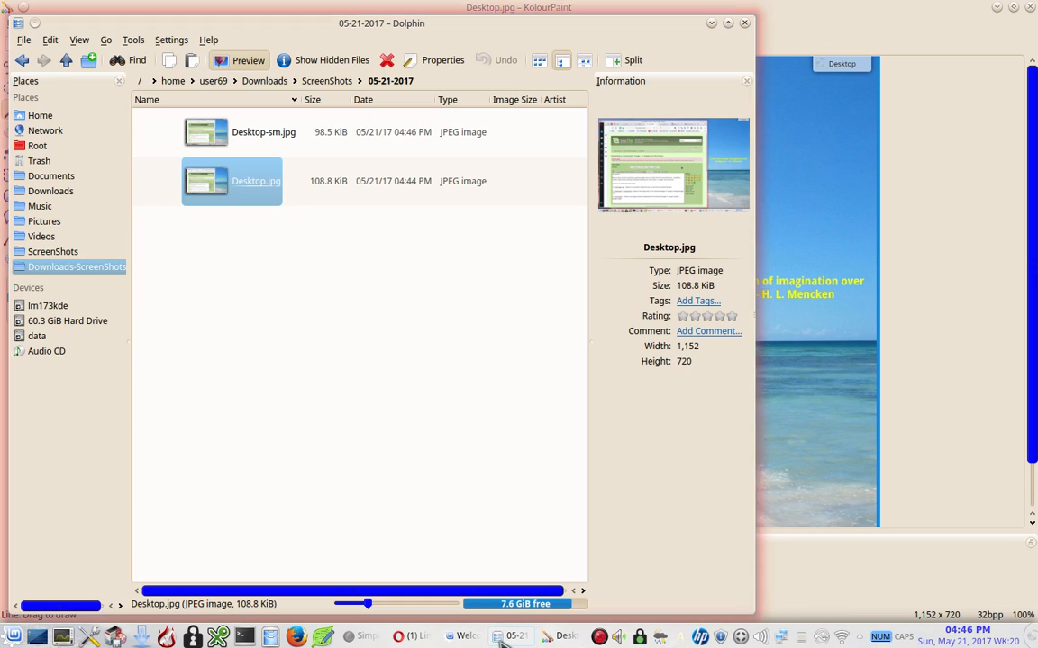
mouse_move(311, 135)
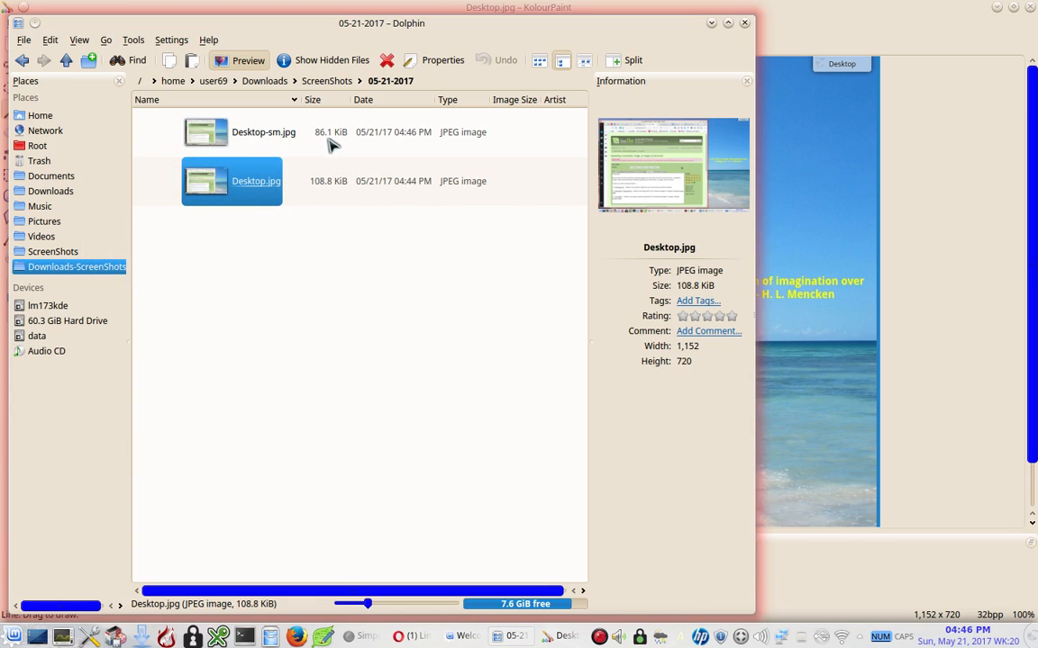
left_click(712, 24)
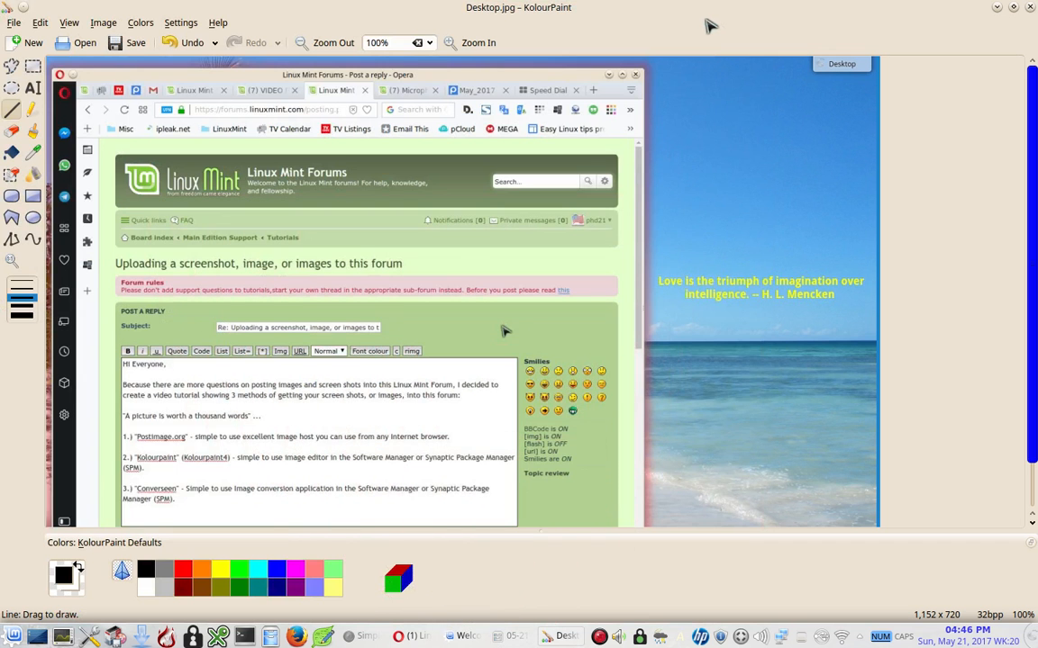
Minimize KolourPaint to return to the forum post in Opera, and show its file attachment options
left_click(998, 11)
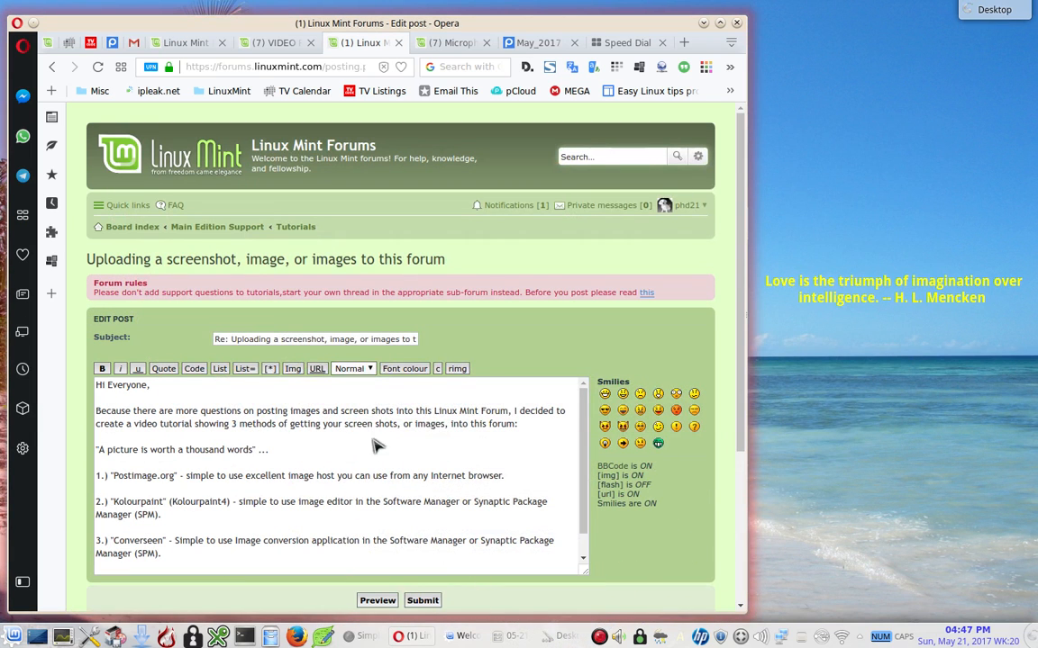
scroll(481, 230, "down", 2)
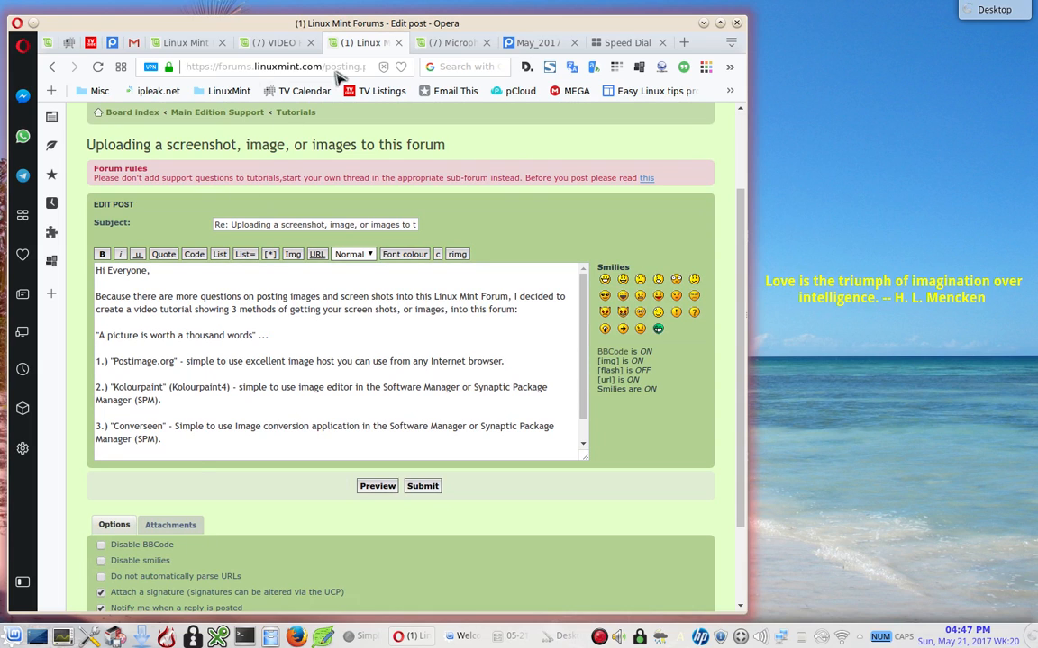
left_click(165, 528)
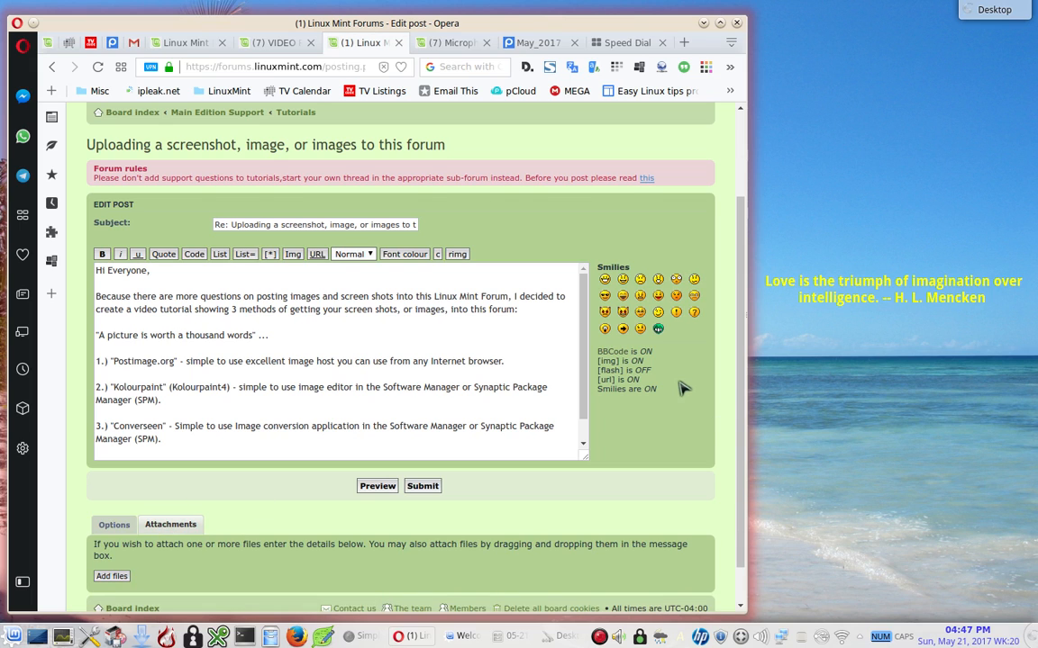
scroll(682, 387, "down", 1)
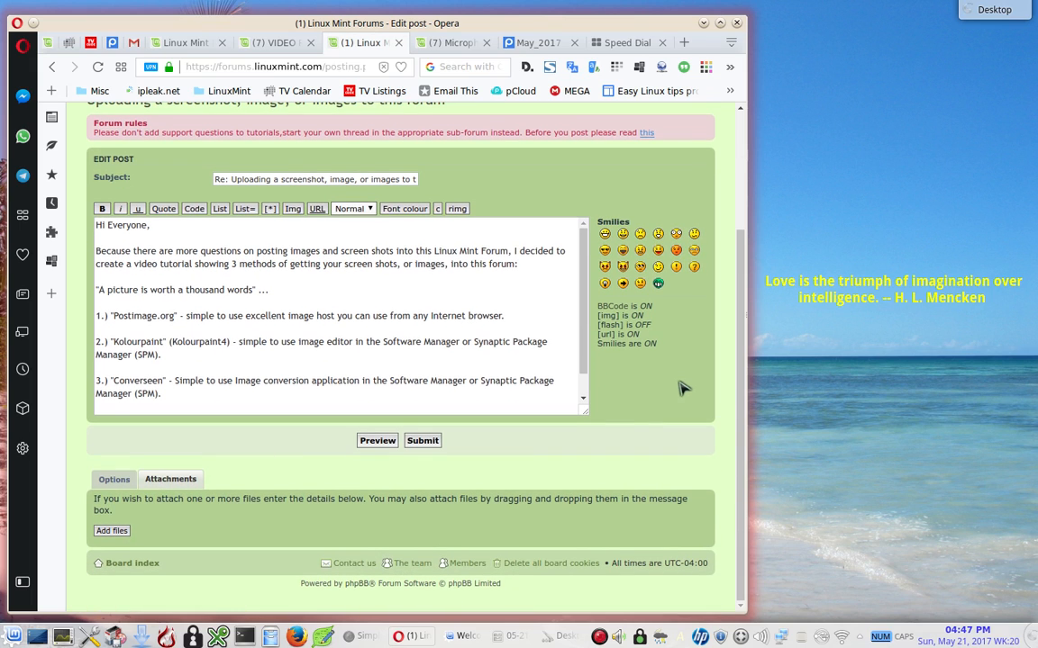
Attach Desktop-sm.jpg from Downloads/ScreenShots/05-21-2017 to the forum post
left_click(112, 531)
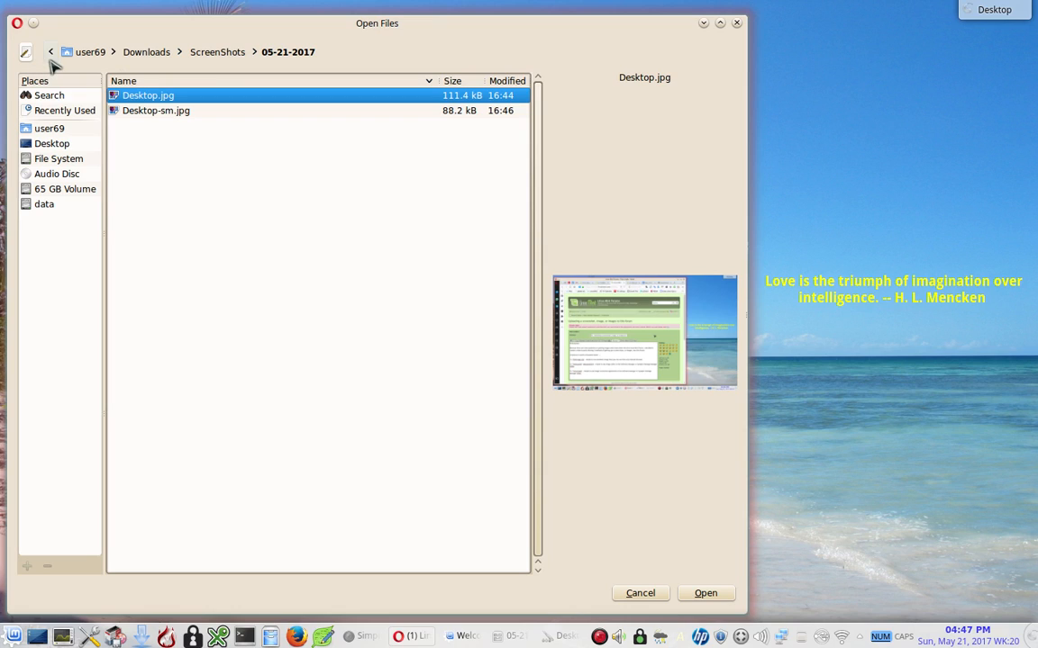
left_click(90, 53)
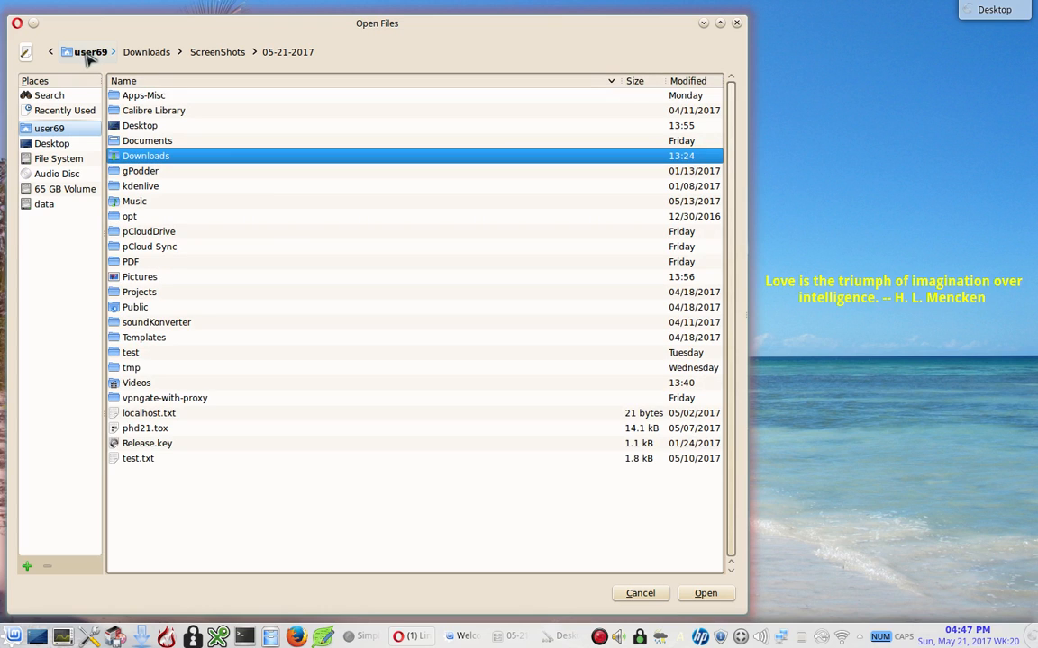
left_click(140, 54)
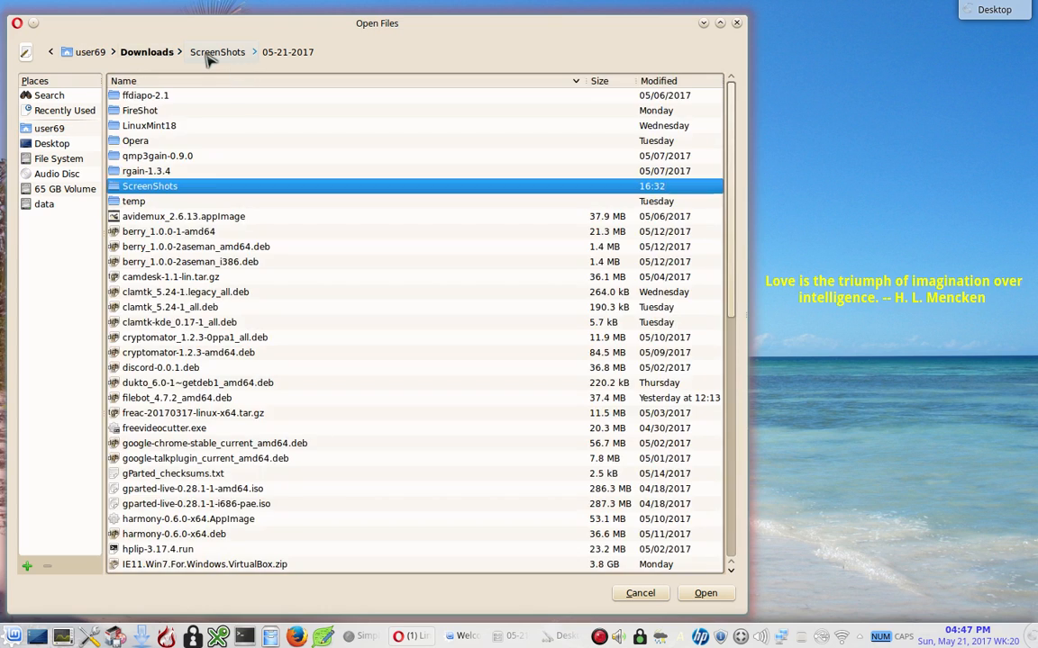
left_click(194, 52)
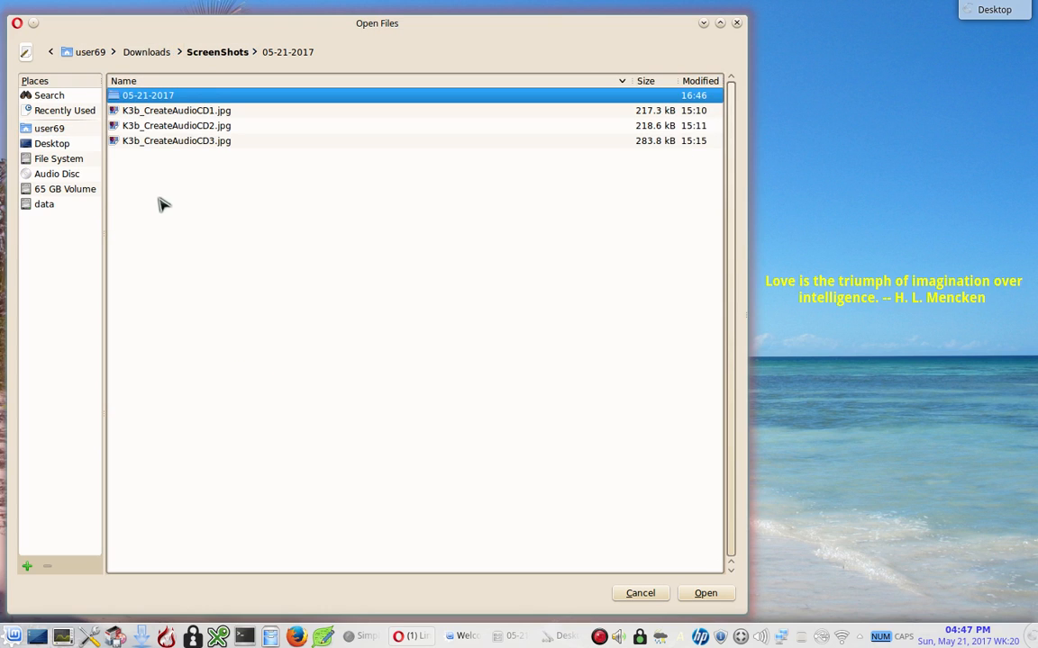
double_click(117, 98)
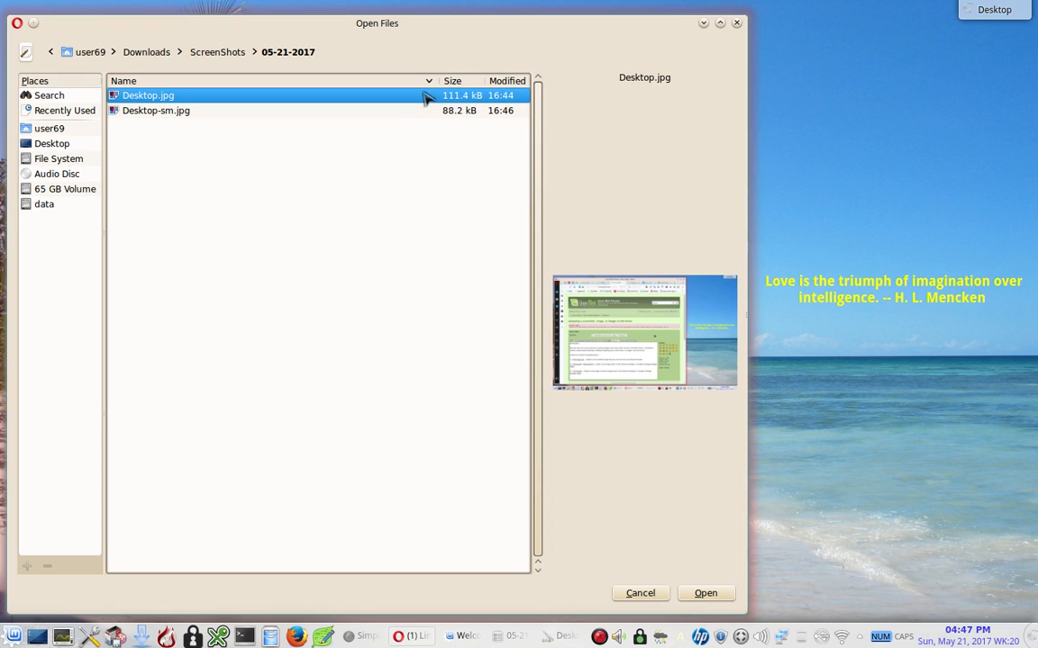
left_click(136, 112)
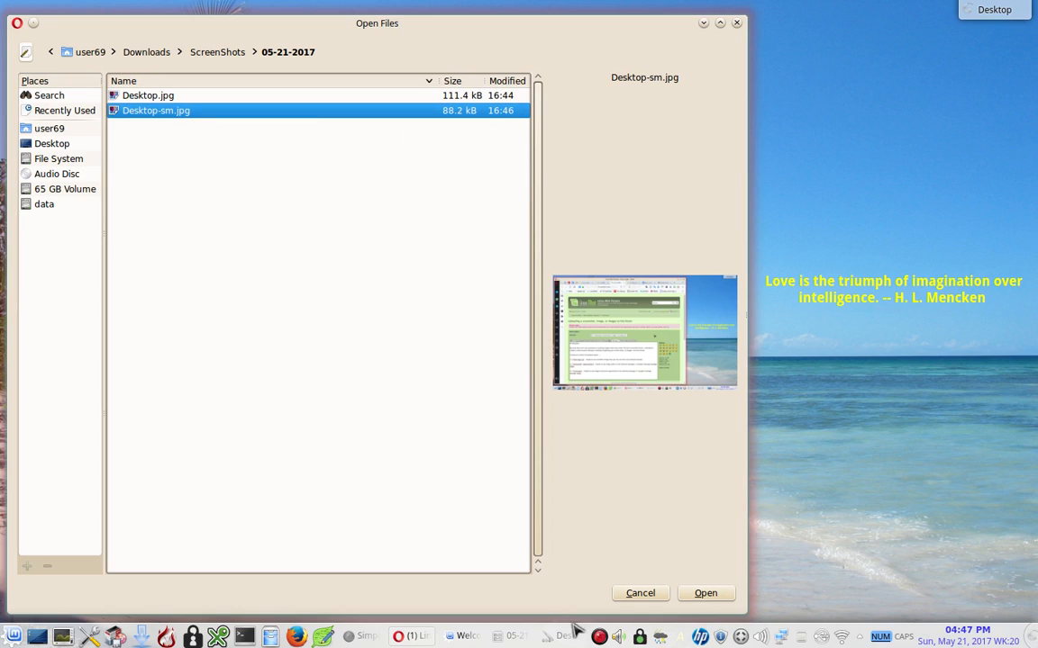
left_click(706, 593)
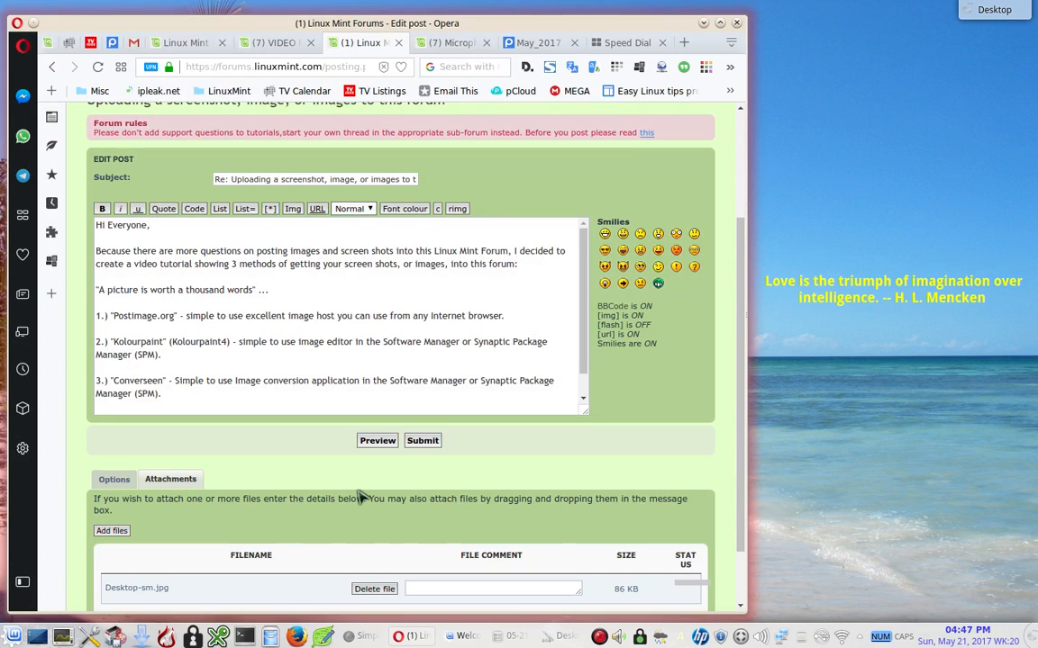
scroll(621, 382, "down", 2)
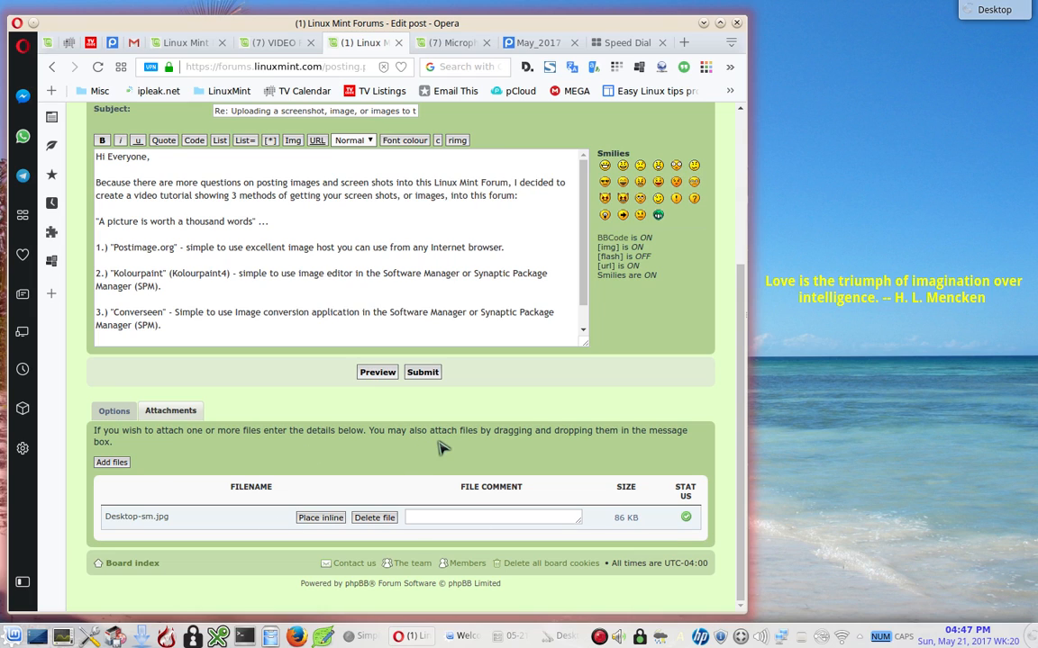
Add blank lines at the end of the post message, below the Postimage link of the sample desktop screenshot
left_click(430, 516)
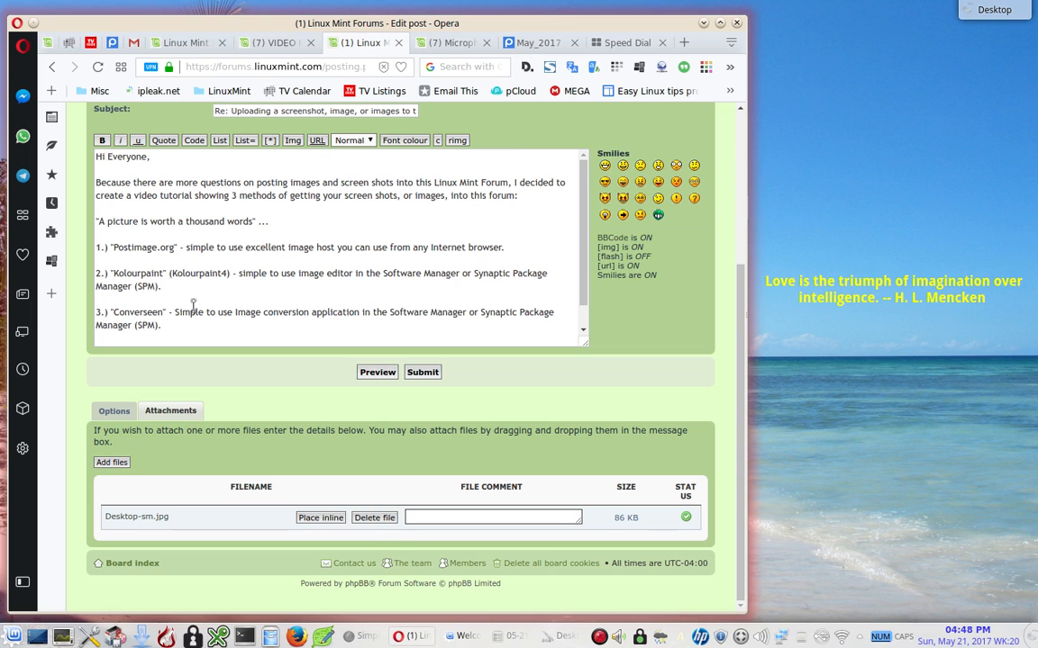
left_click(163, 343)
type("Sample Desktop screenshot. [rimg]https://s5.postimg.org/tvnl5947b/Desktop.jpg[/rimg]")
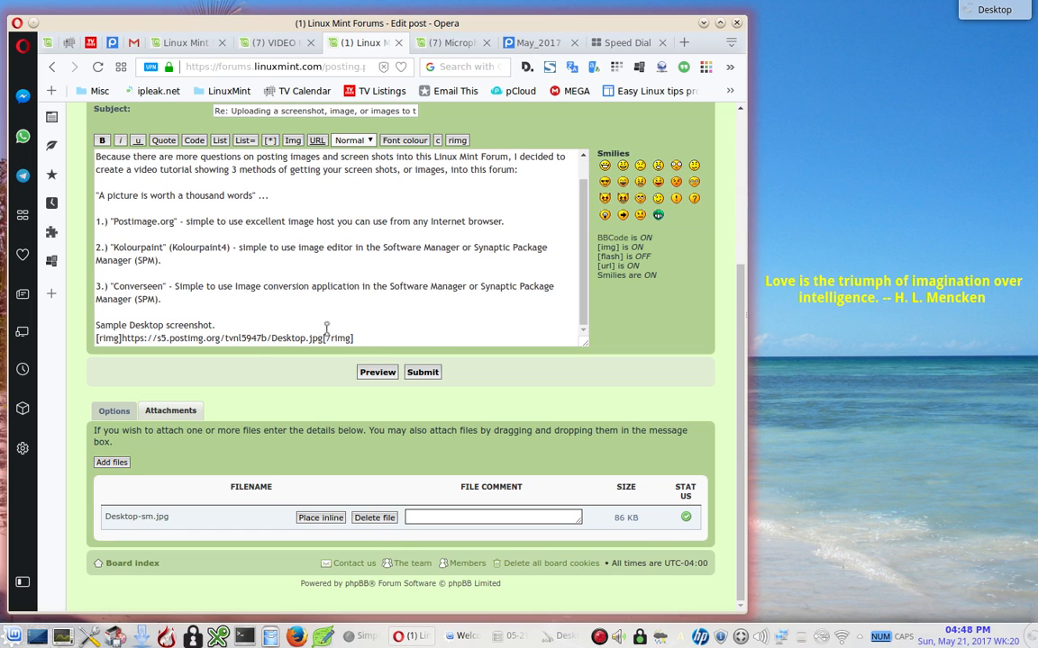
key("Return")
key("Return")
key("Return")
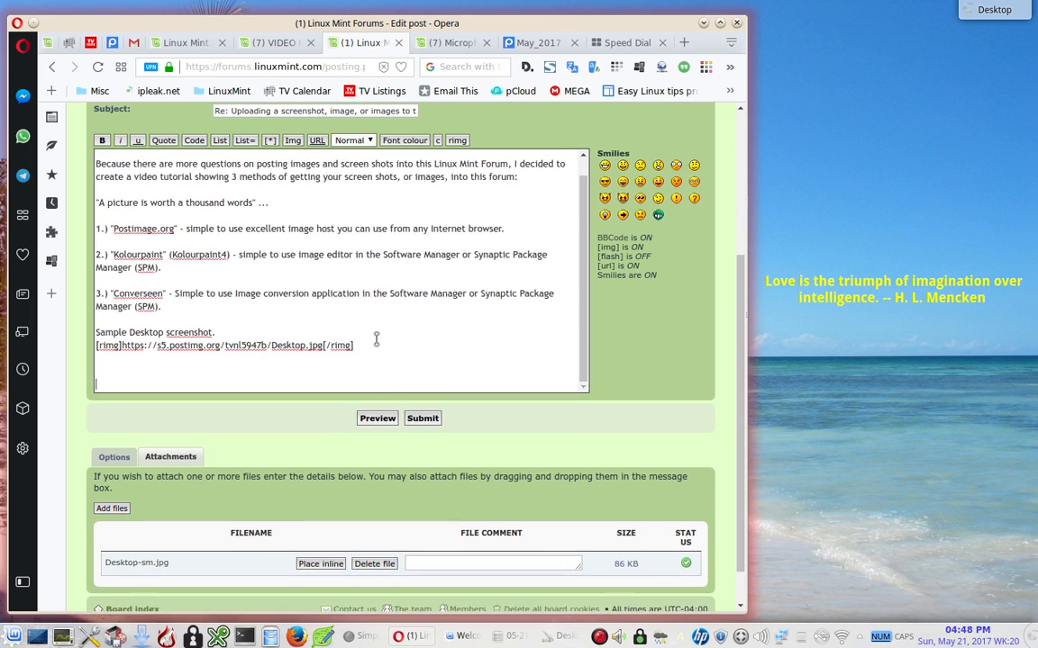
Set the file comment of the Desktop-sm.jpg attachment to "Desktop screenshot direct upload to forum."
left_click(425, 543)
type("De")
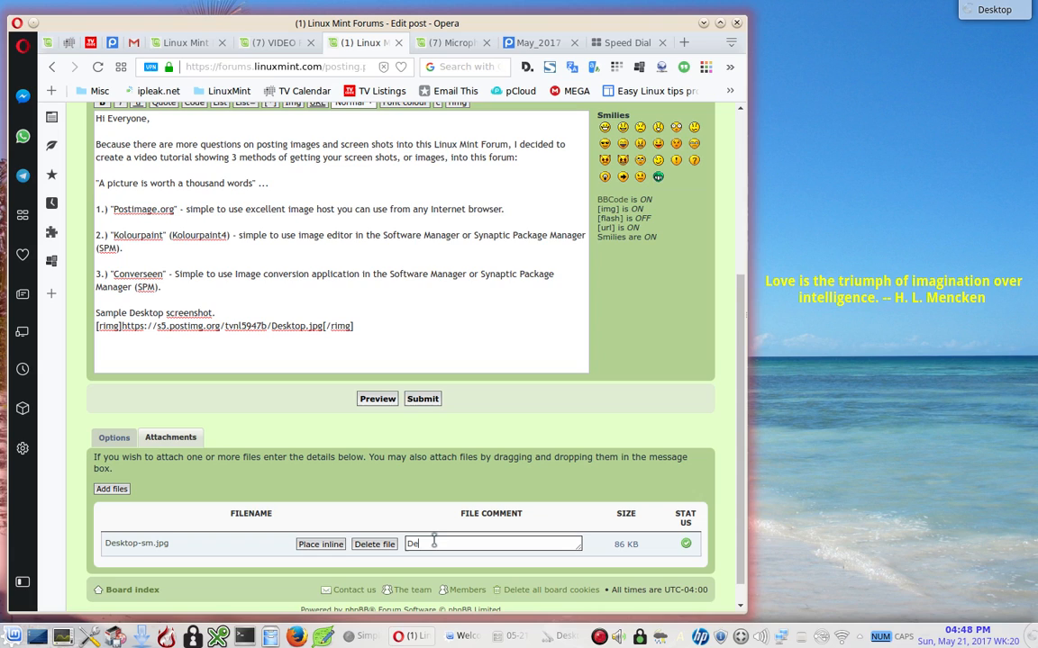
type("sktop screenshot direct upload to forum.")
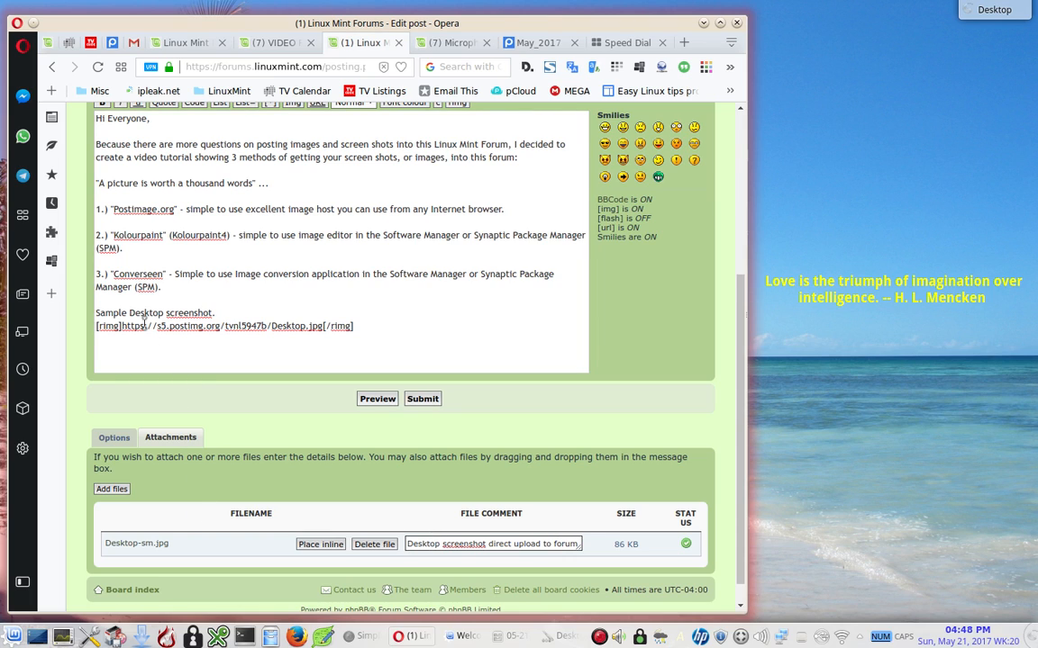
Place the Desktop-sm.jpg attachment inline at the end of the Kolourpaint paragraph, and remove the surplus blank lines below it
left_click(142, 196)
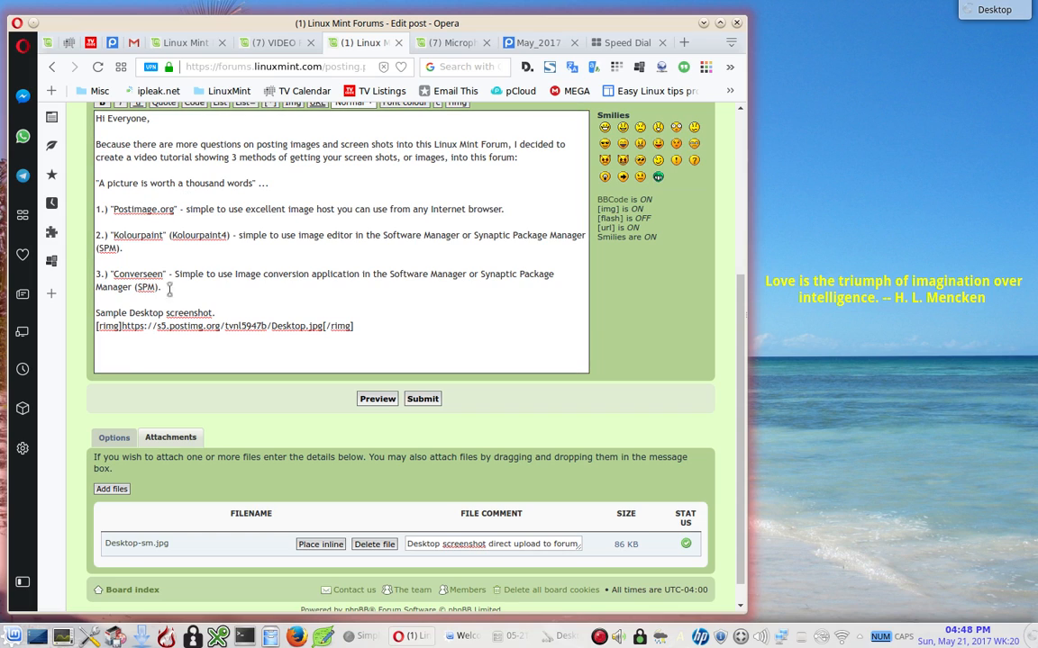
left_click(139, 351)
left_click(142, 257)
key("Return")
key("Return")
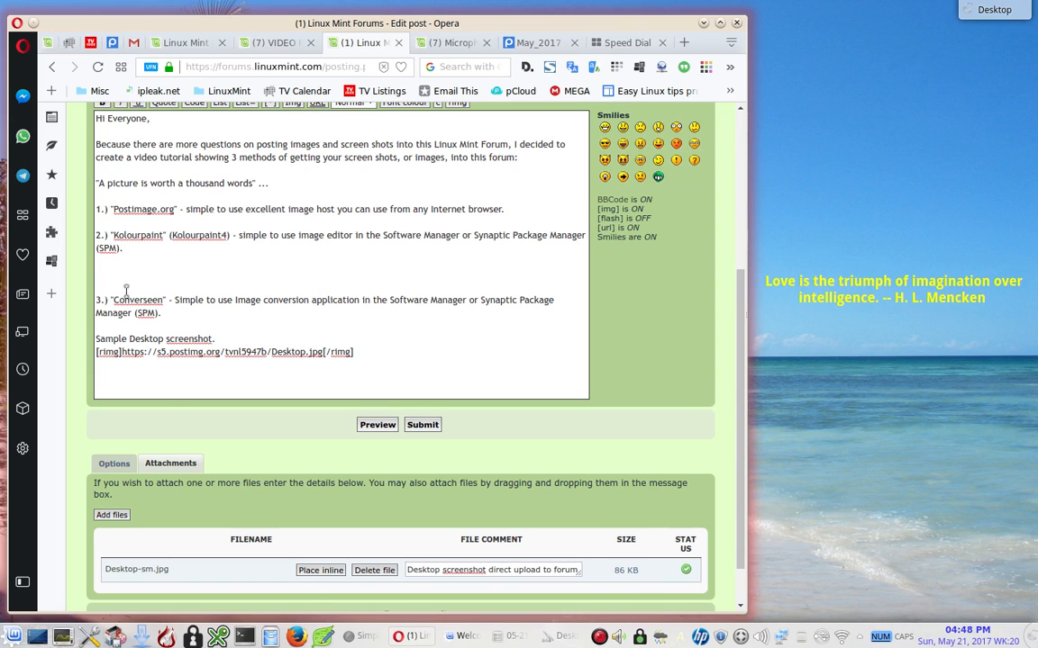
left_click(321, 572)
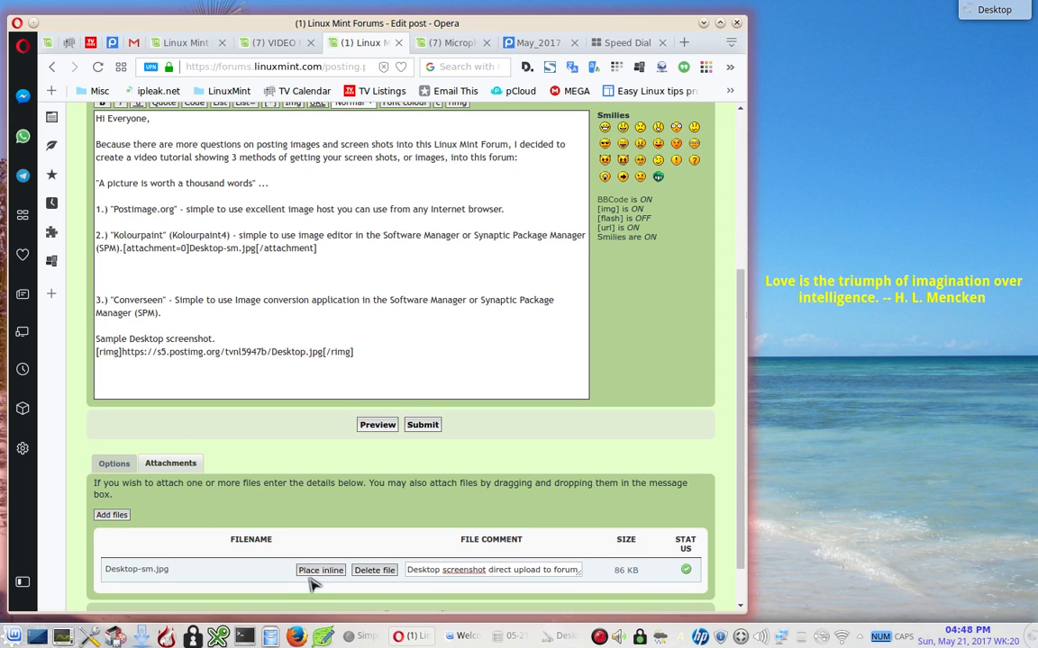
left_click(146, 271)
key("Delete")
key("Delete")
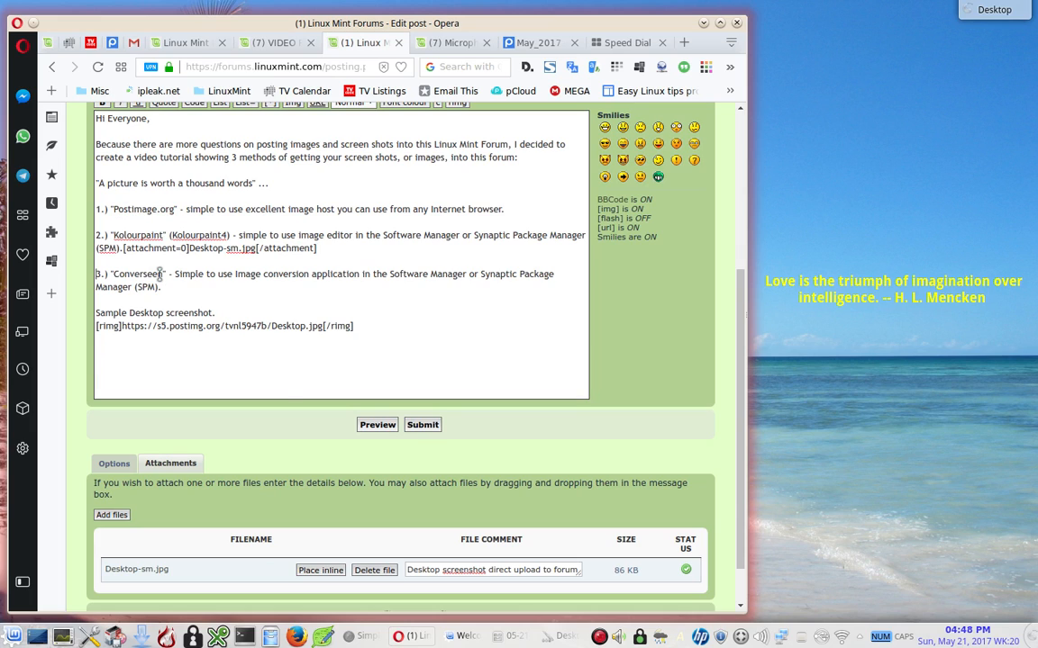
Submit the edited post to view both screenshots in the topic, and reopen the post for editing
left_click(423, 426)
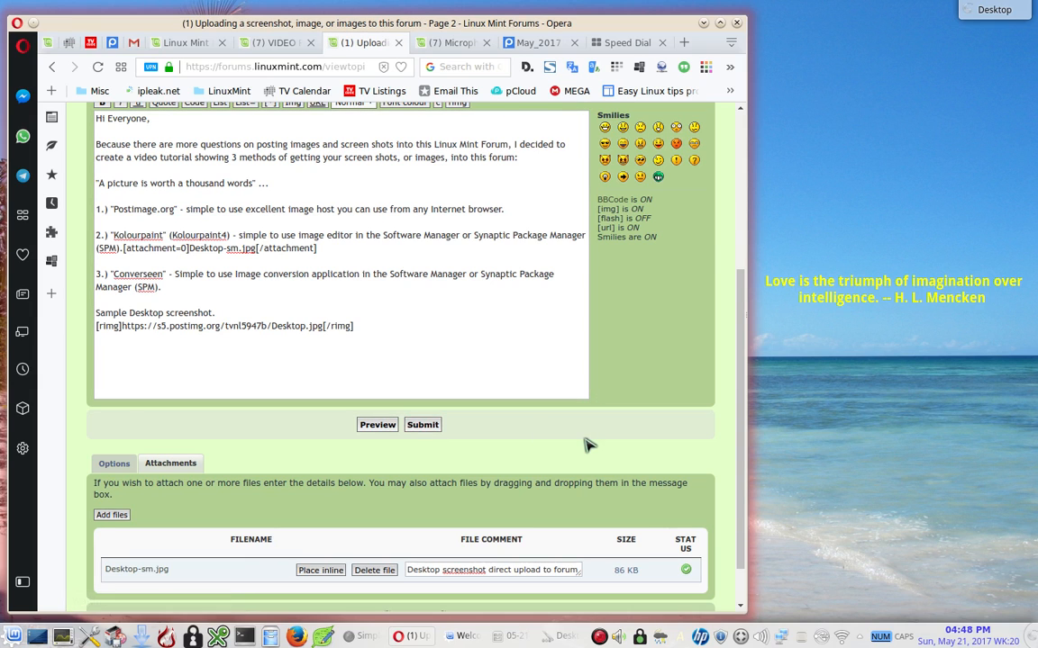
scroll(531, 429, "down", 2)
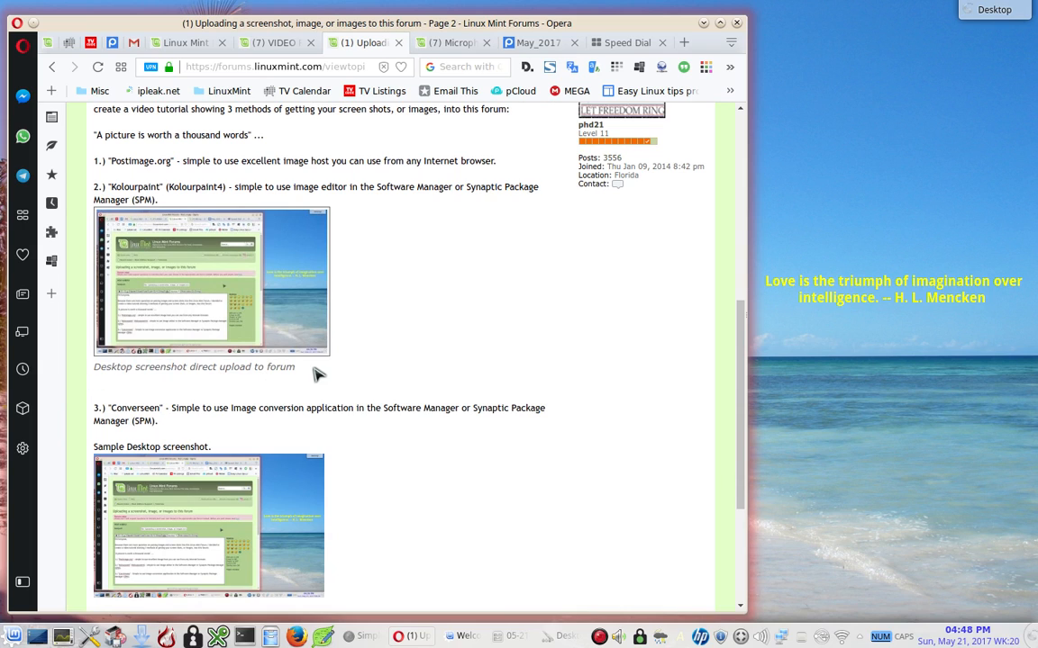
scroll(457, 342, "down", 1)
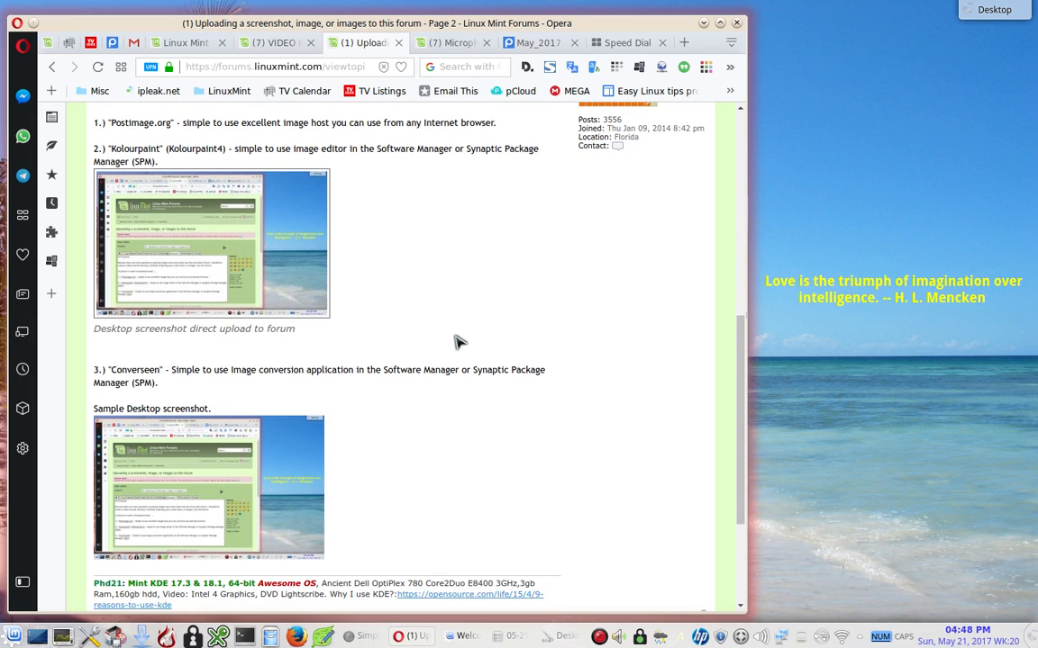
scroll(457, 341, "down", 3)
scroll(456, 341, "up", 4)
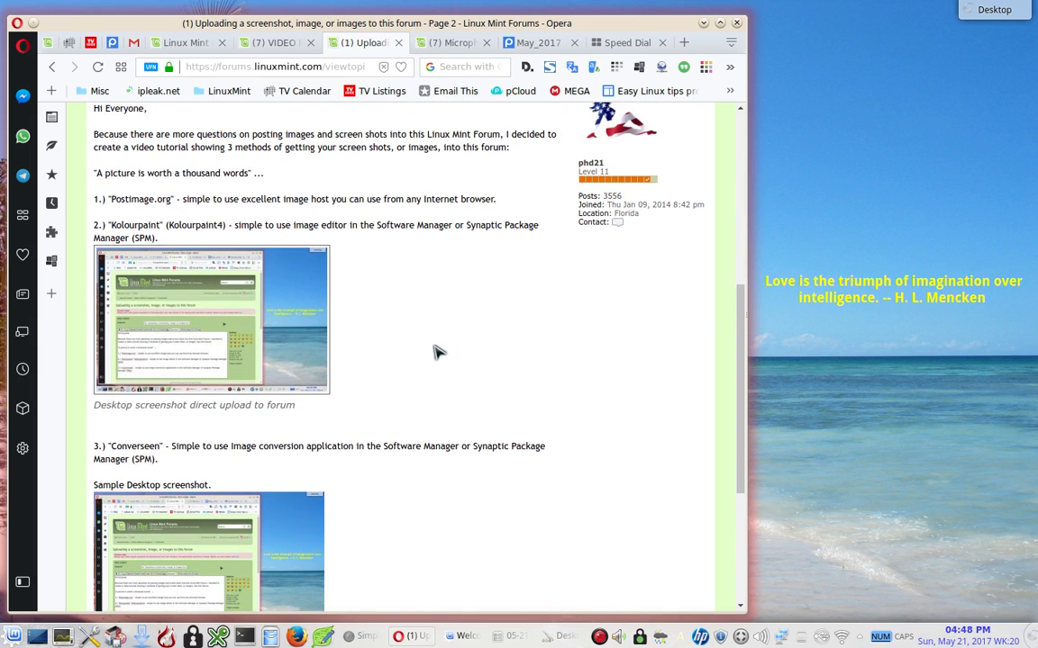
scroll(435, 352, "up", 1)
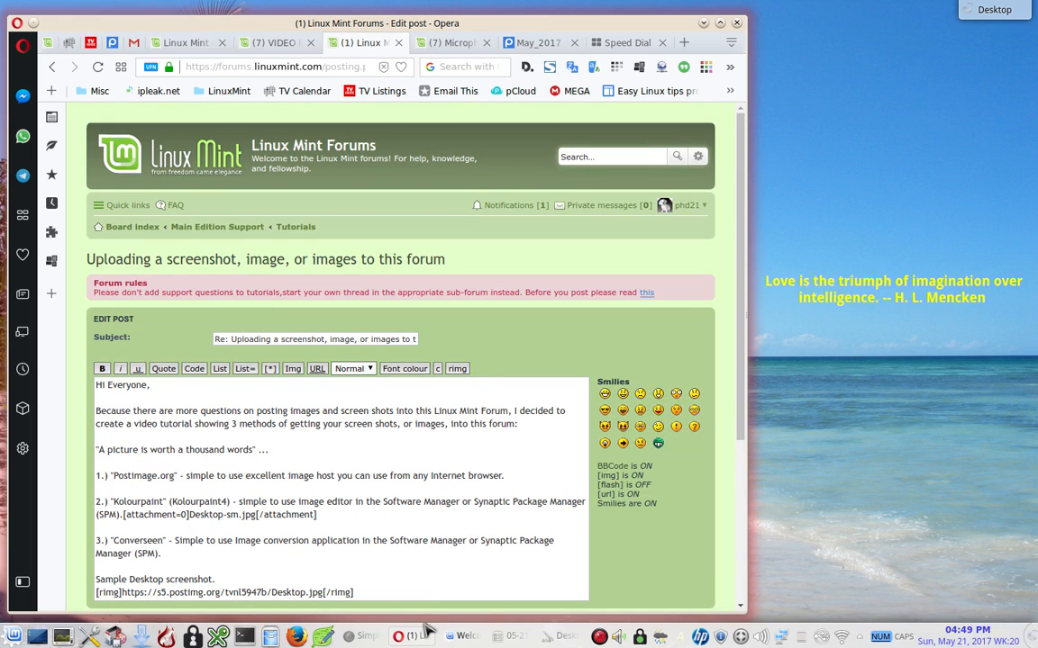
Switch to KolourPaint with Desktop.jpg, and choose the Rectangle tool with red as the drawing colour
left_click(565, 635)
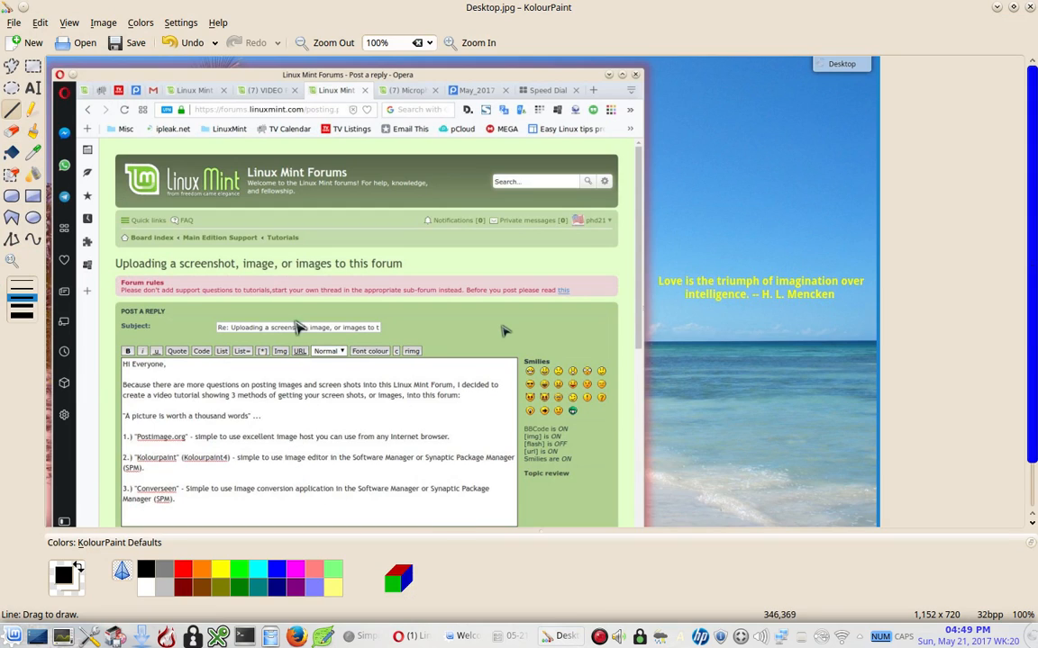
scroll(298, 306, "down", 3)
scroll(298, 302, "up", 3)
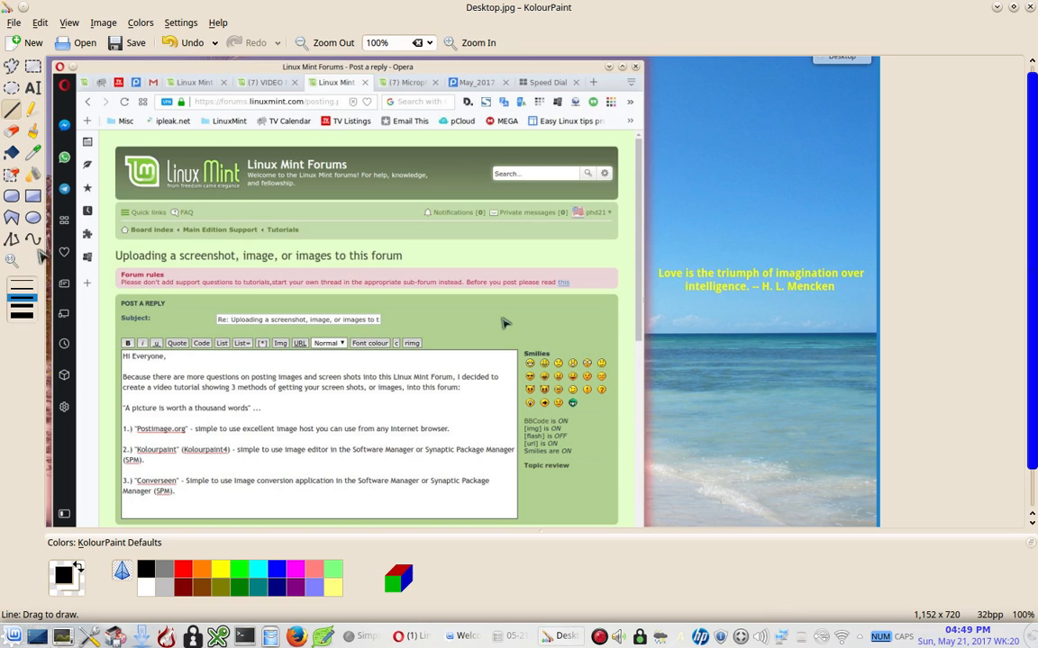
left_click(34, 202)
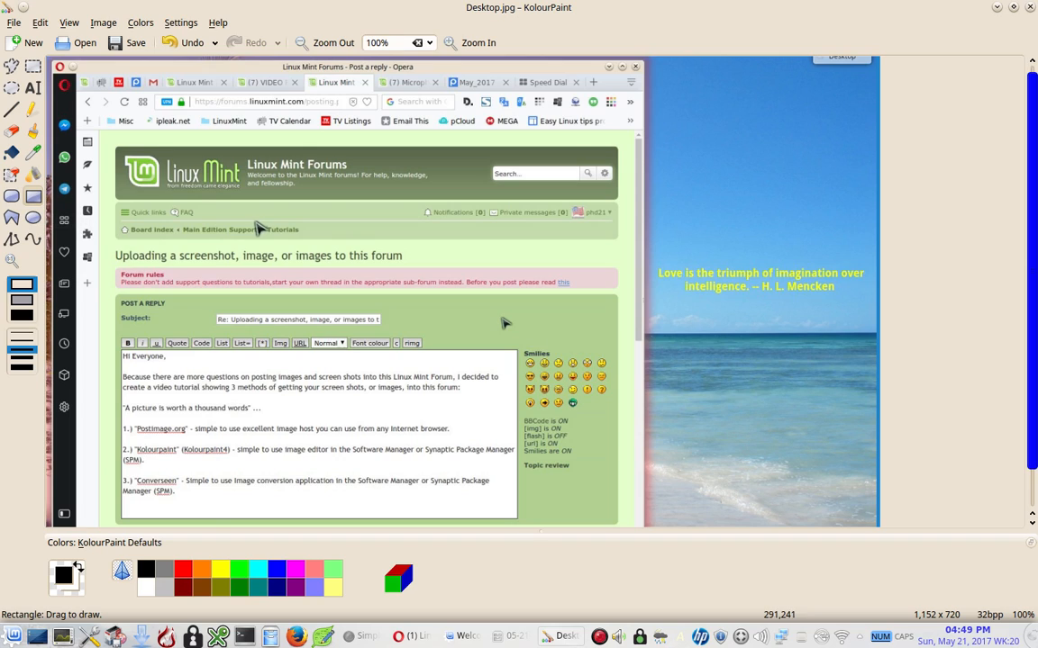
left_click(183, 571)
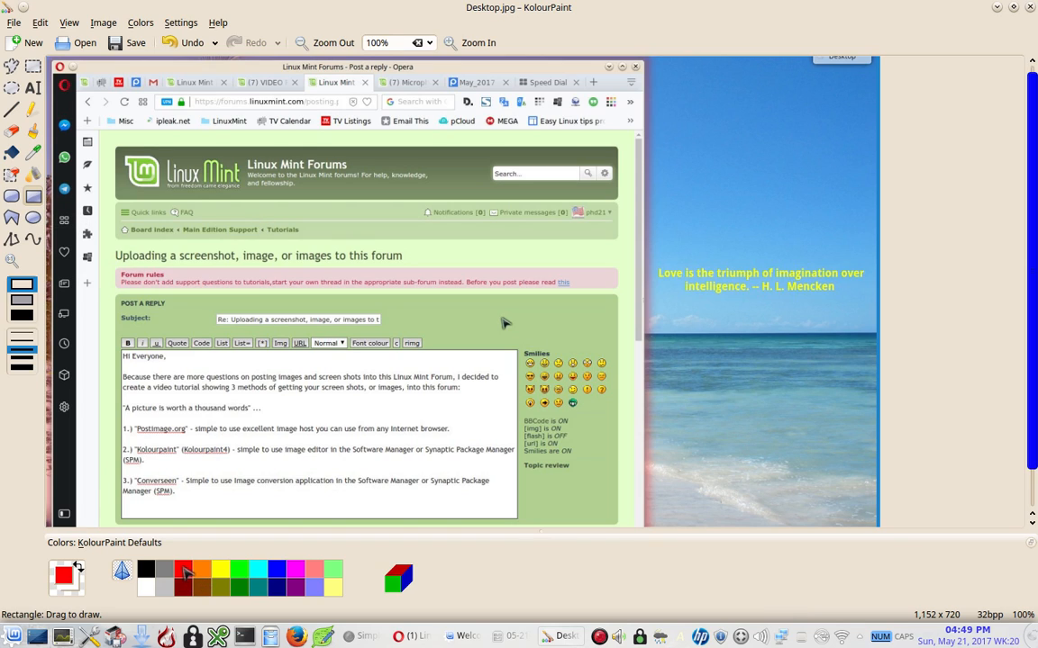
Try a thin red rectangle around the Linux Mint Forums logo and title in the banner, and undo it
scroll(271, 279, "down", 1)
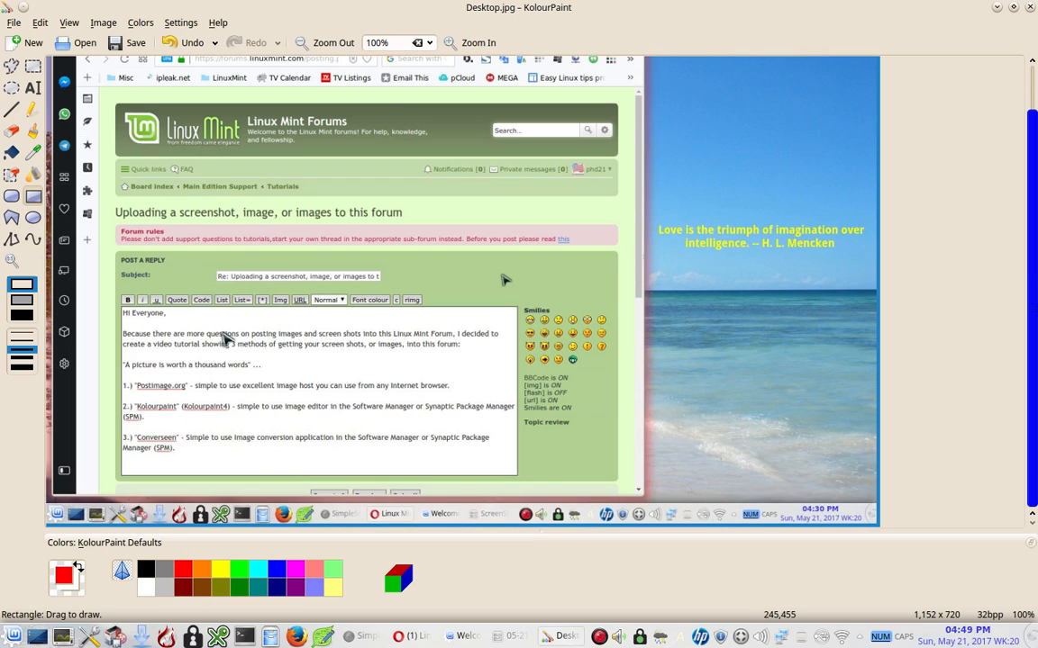
scroll(225, 337, "up", 1)
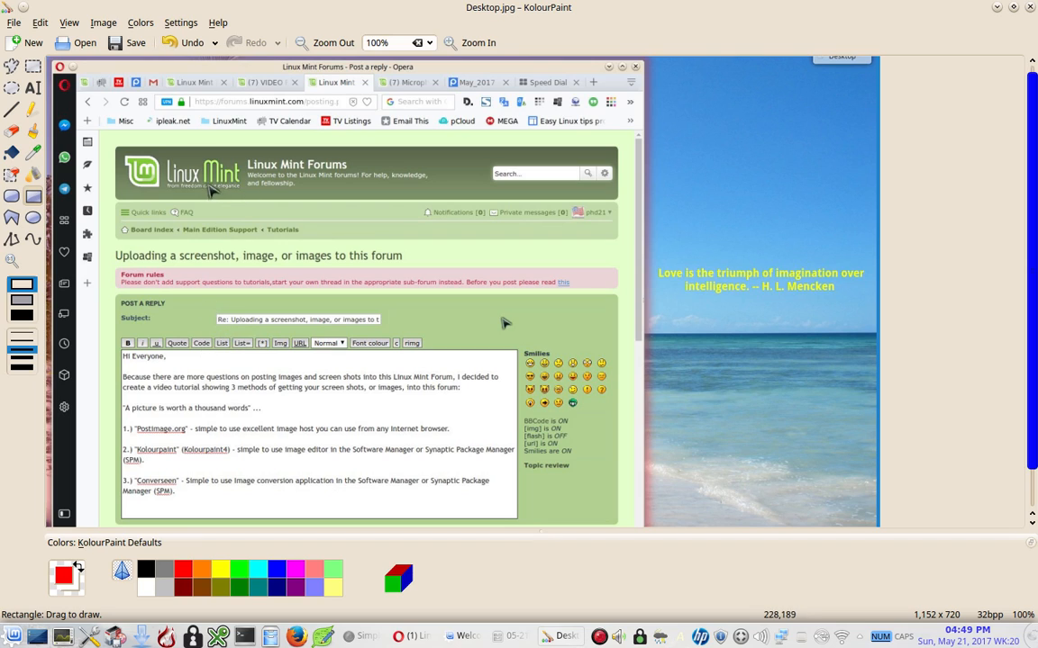
mouse_move(117, 149)
left_mouse_down()
mouse_move(349, 176)
mouse_move(416, 205)
mouse_move(438, 199)
left_mouse_up()
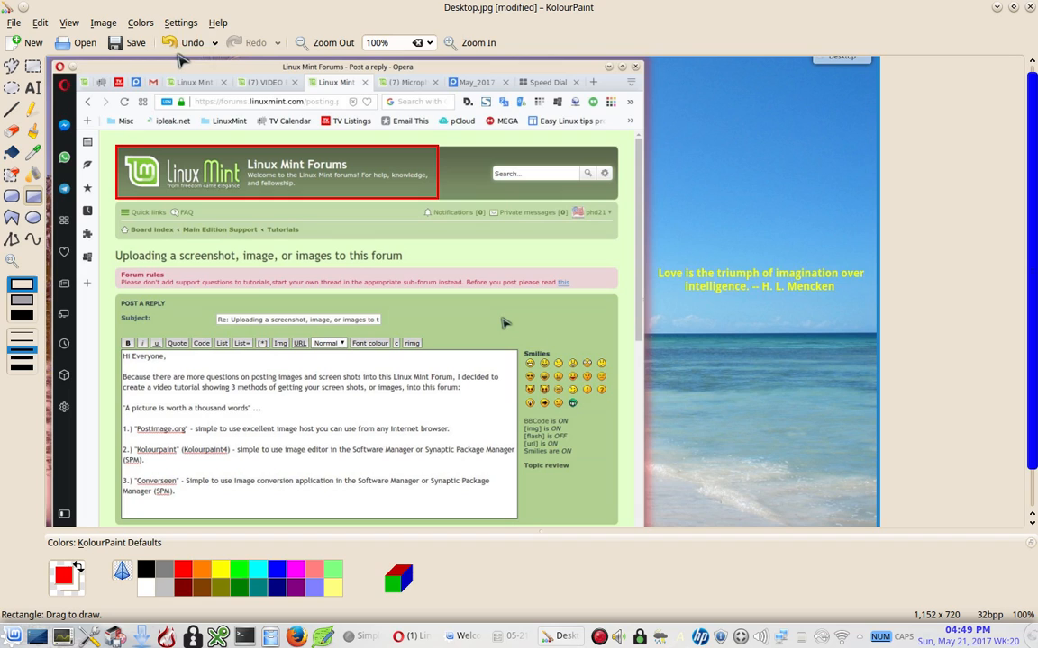
left_click(164, 49)
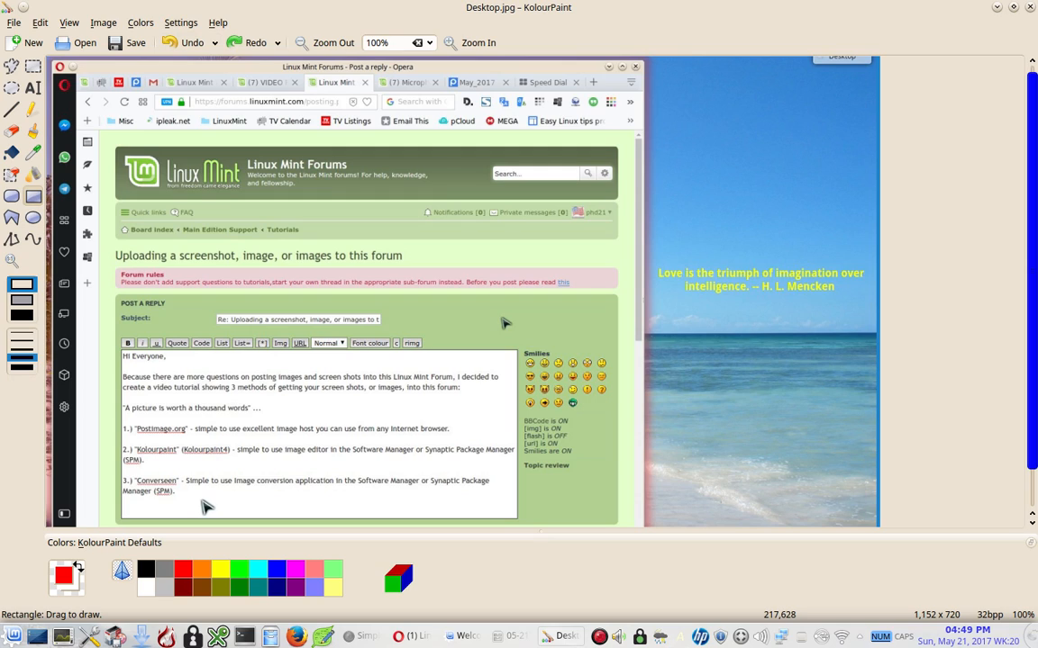
With a thicker line, frame the Subject field with a red rectangle and underline the Linux Mint logo in red
left_click_drag(210, 309, 384, 331)
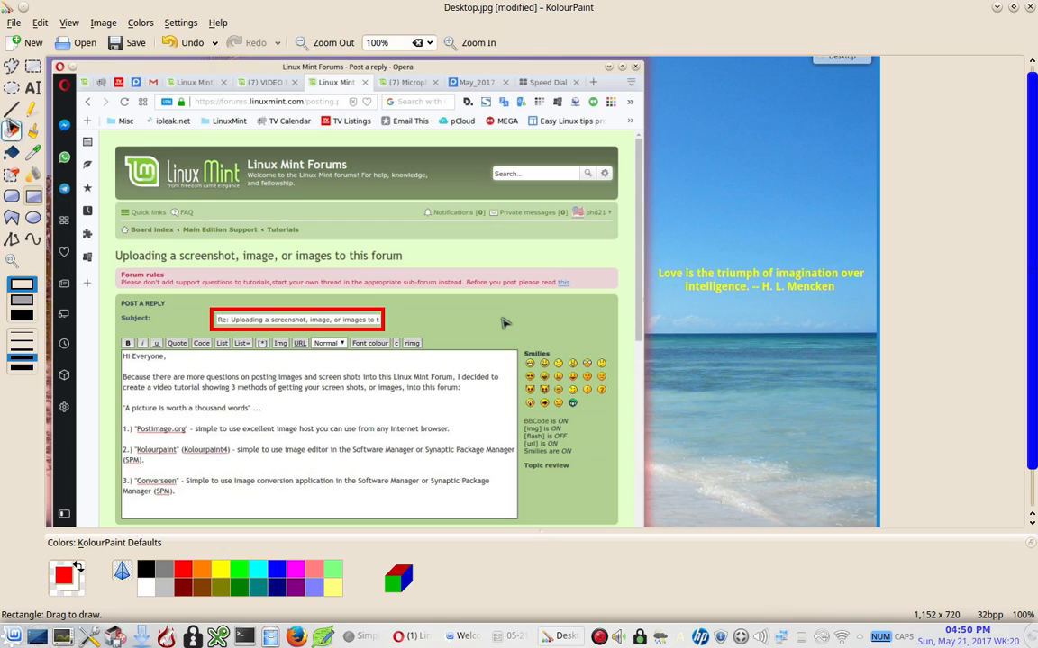
left_click(12, 110)
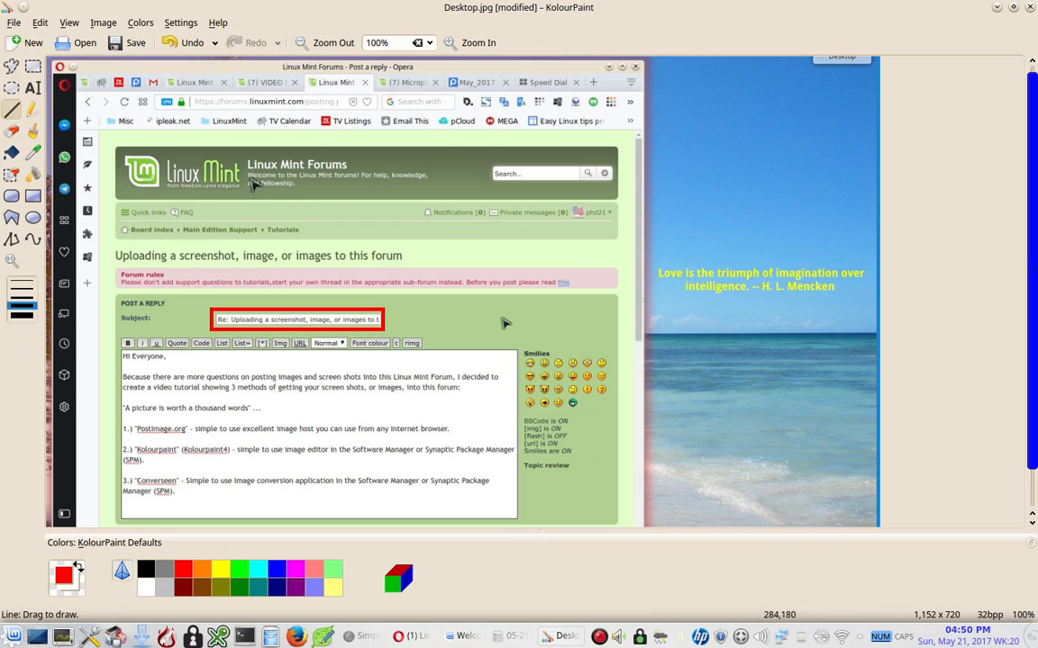
left_click_drag(162, 191, 241, 192)
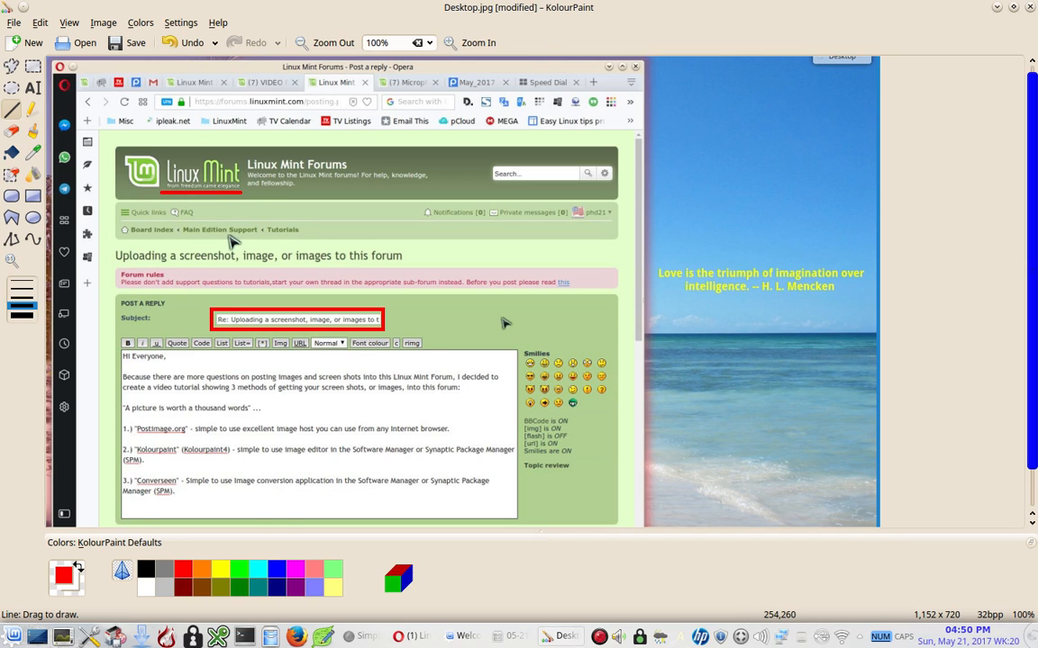
Try the Eraser with a white background on the linuxmint.com address and the last smilies in the screenshot, and undo both erasures
scroll(230, 239, "down", 2)
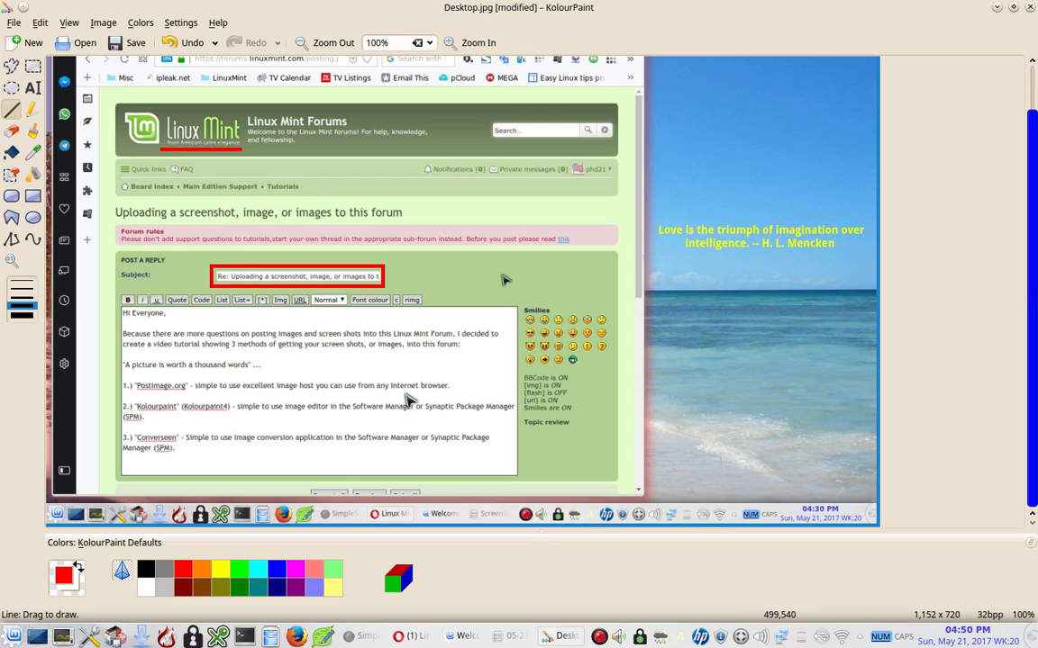
left_click(32, 196)
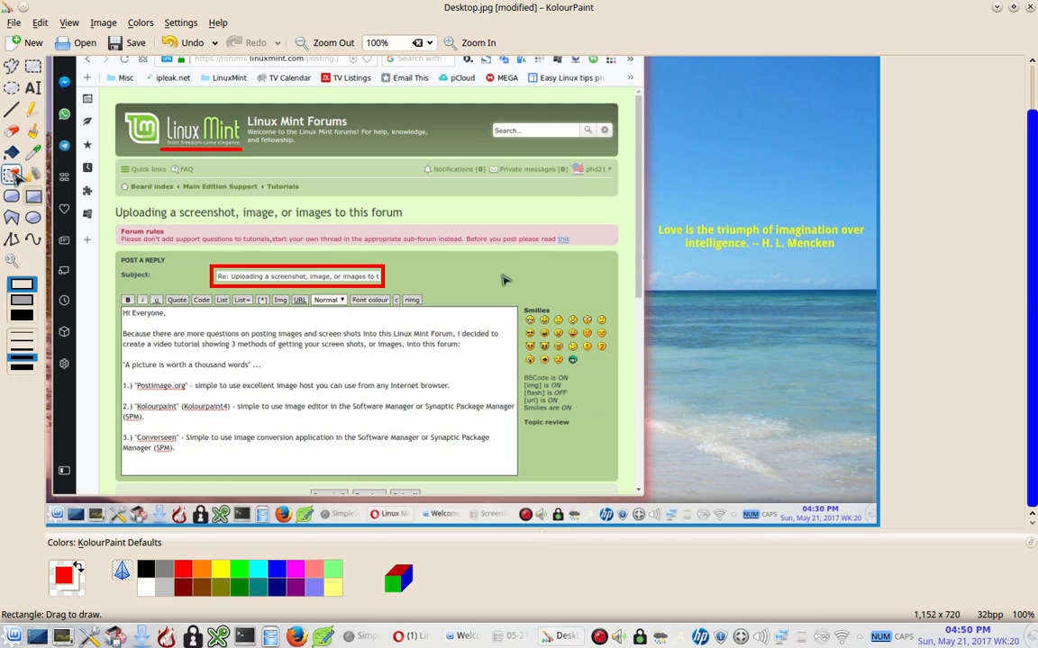
left_click(13, 131)
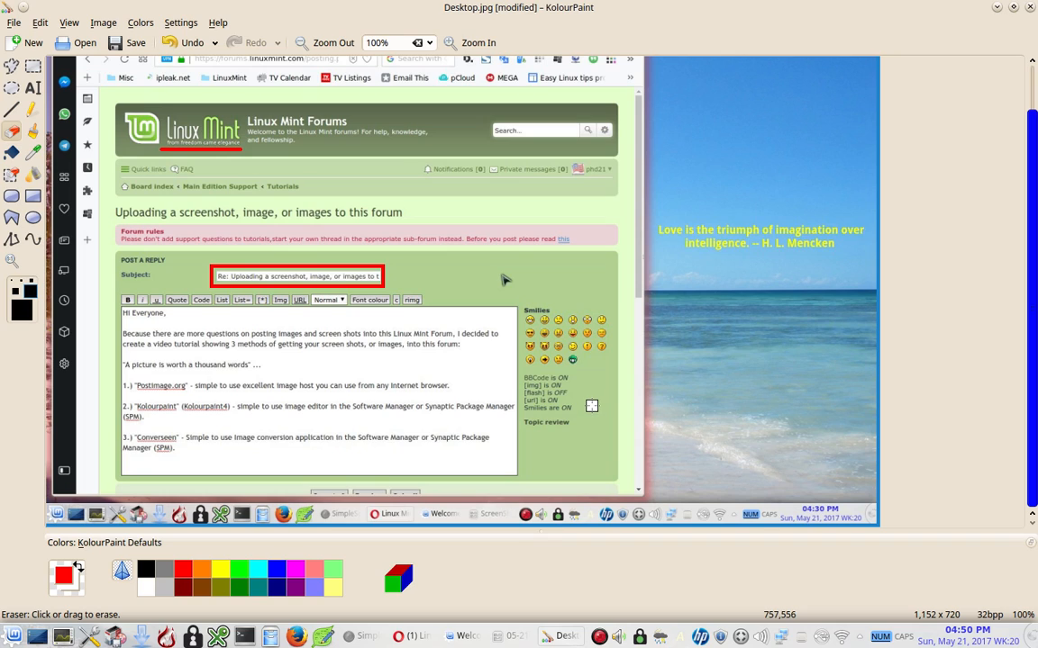
scroll(591, 406, "up", 1)
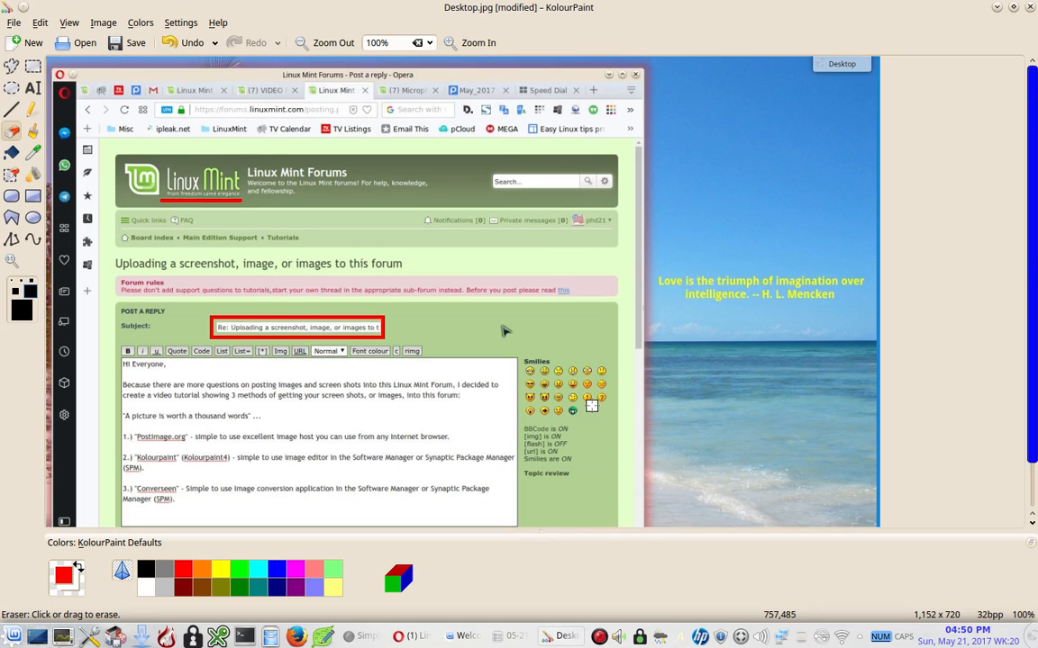
scroll(591, 407, "down", 1)
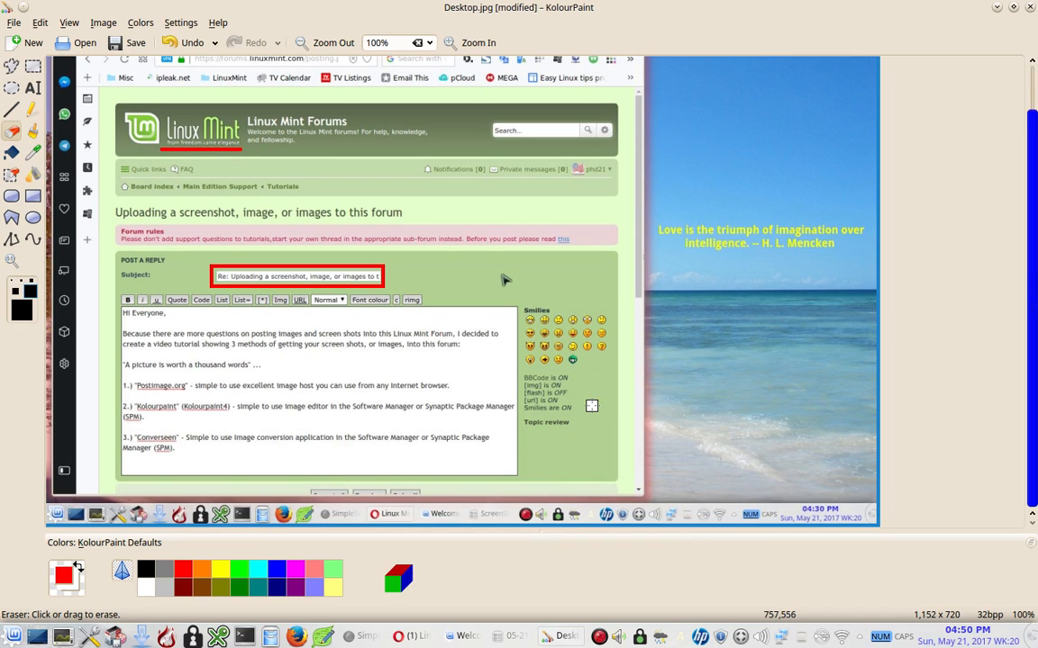
scroll(582, 373, "up", 1)
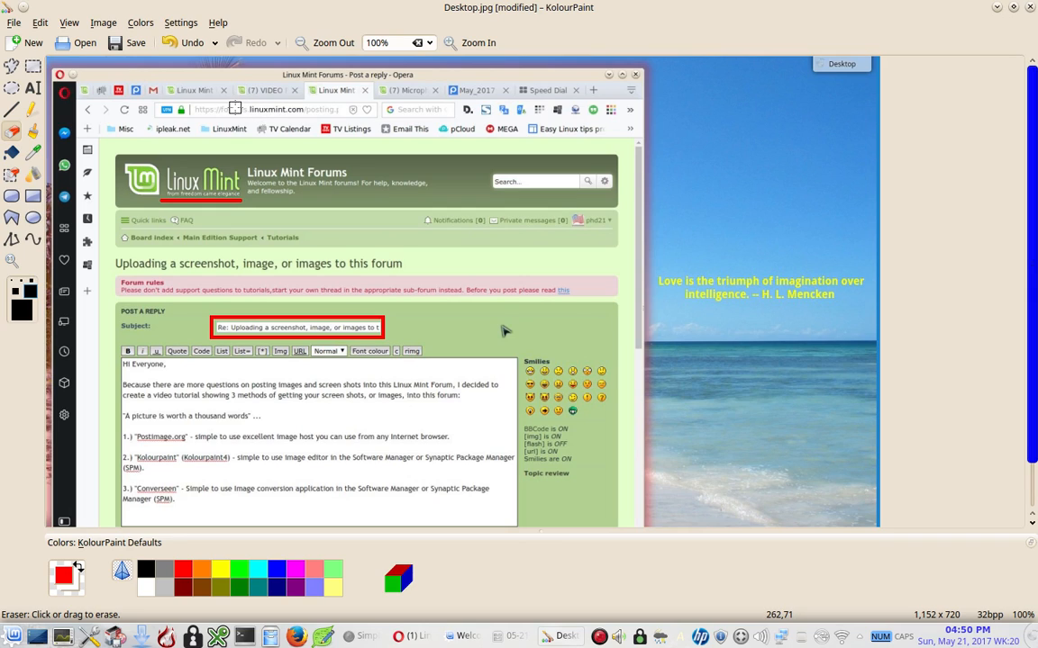
left_click_drag(233, 109, 333, 109)
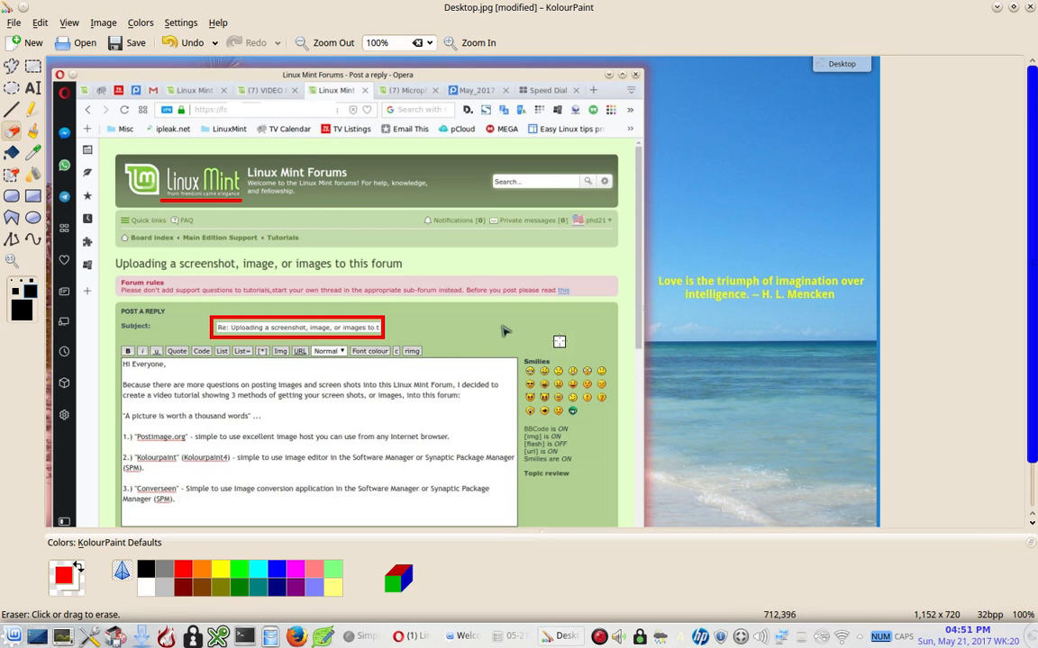
left_click_drag(568, 411, 596, 412)
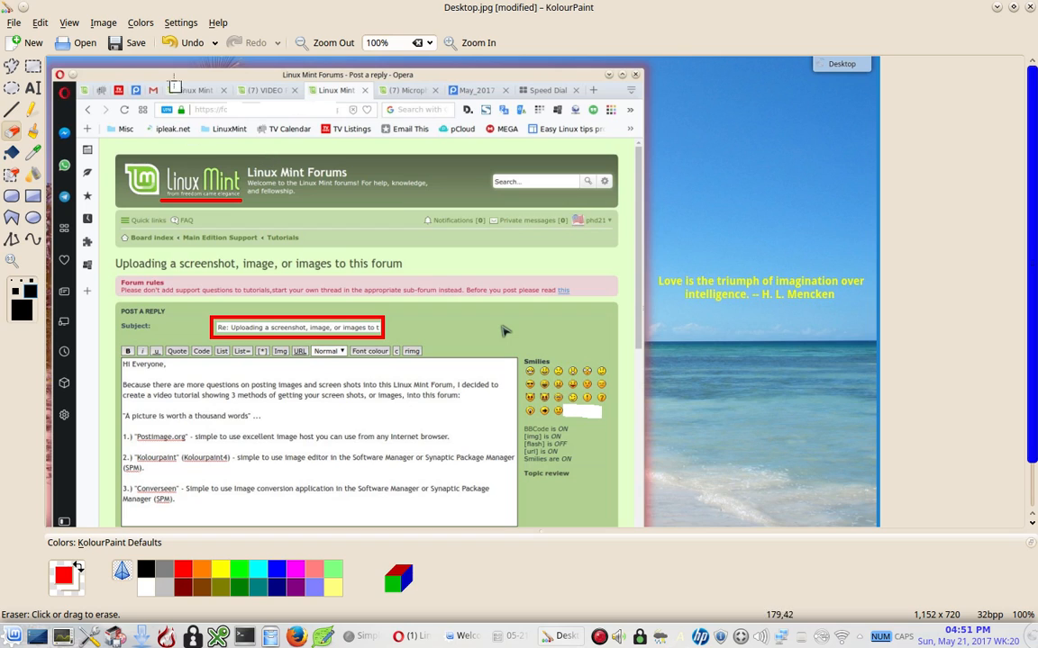
left_click(176, 45)
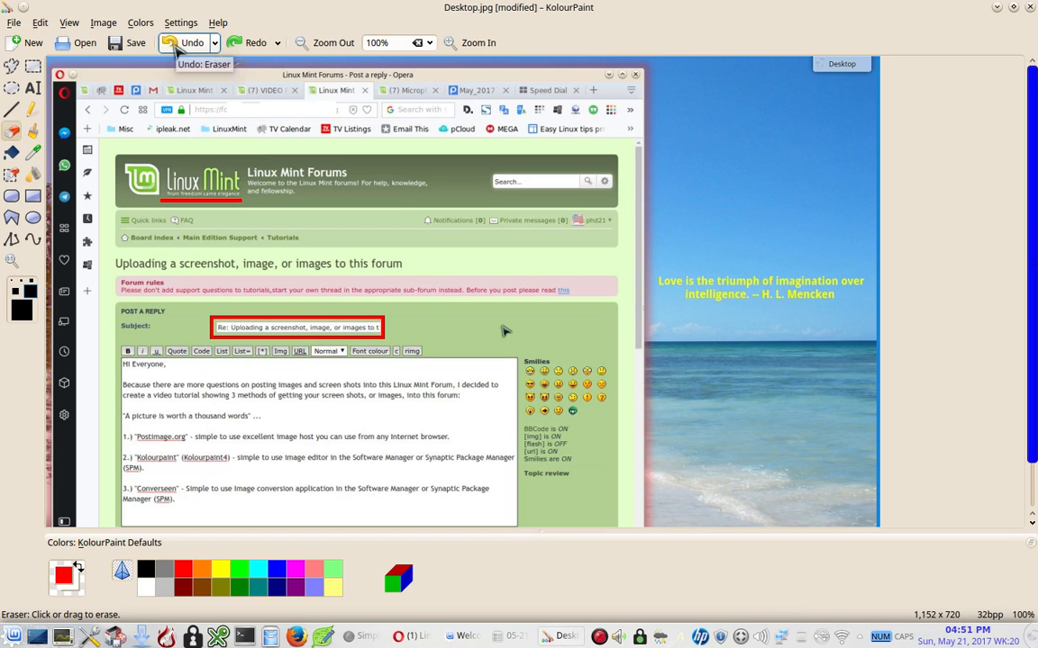
left_click(177, 45)
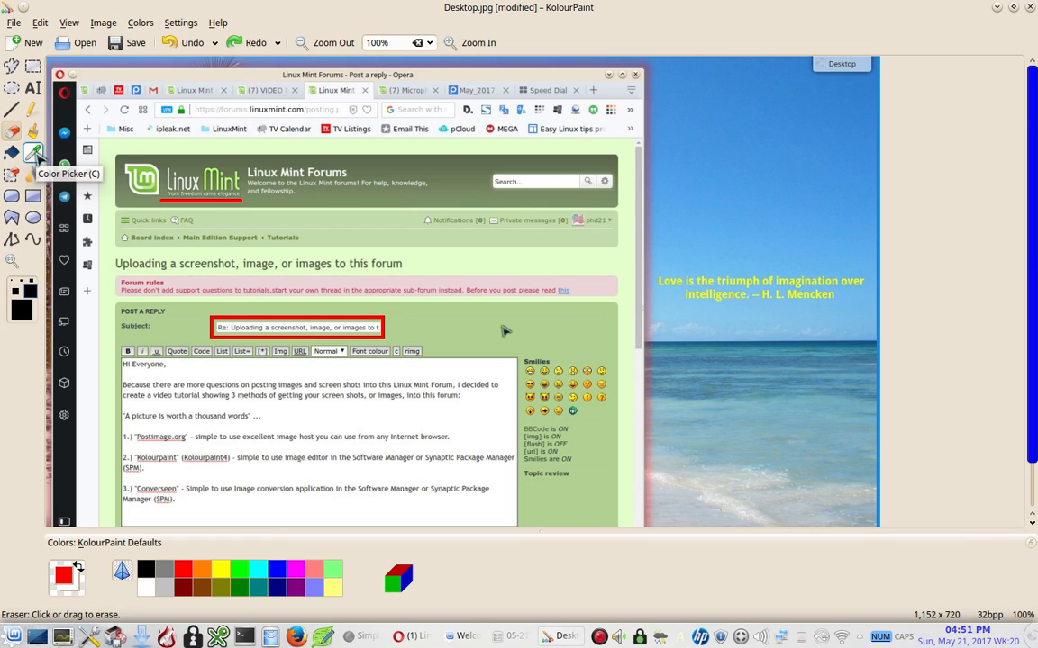
Pick the green beside the smilies as background colour, try erasing the last smiley with it, and undo the erasure
left_click(32, 153)
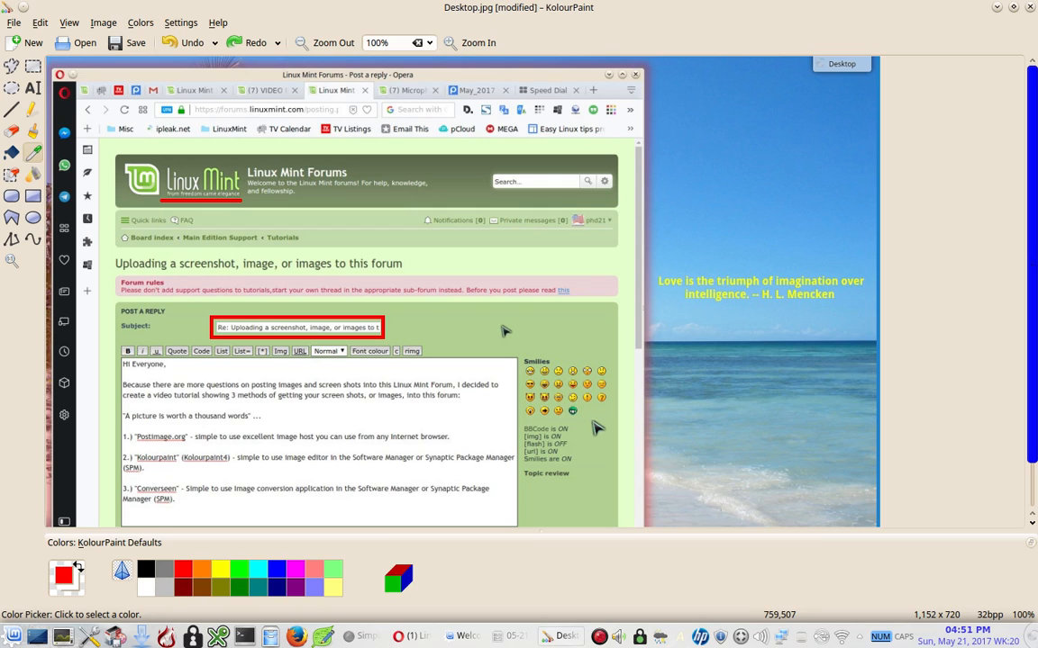
key("shift+e")
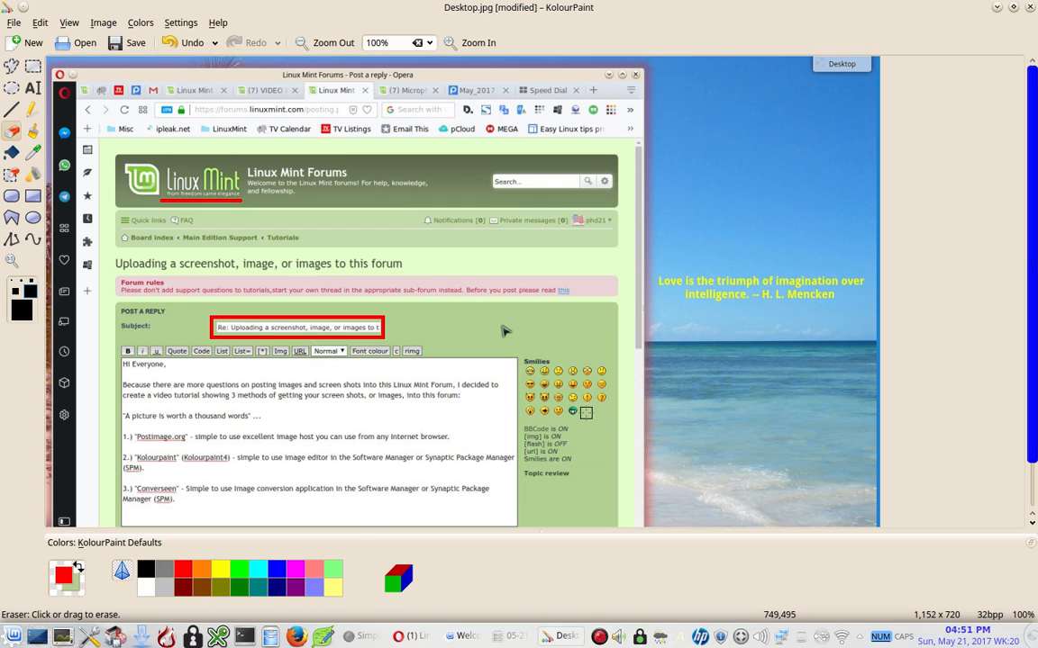
left_click(586, 412)
left_click_drag(586, 412, 576, 412)
left_click(182, 46)
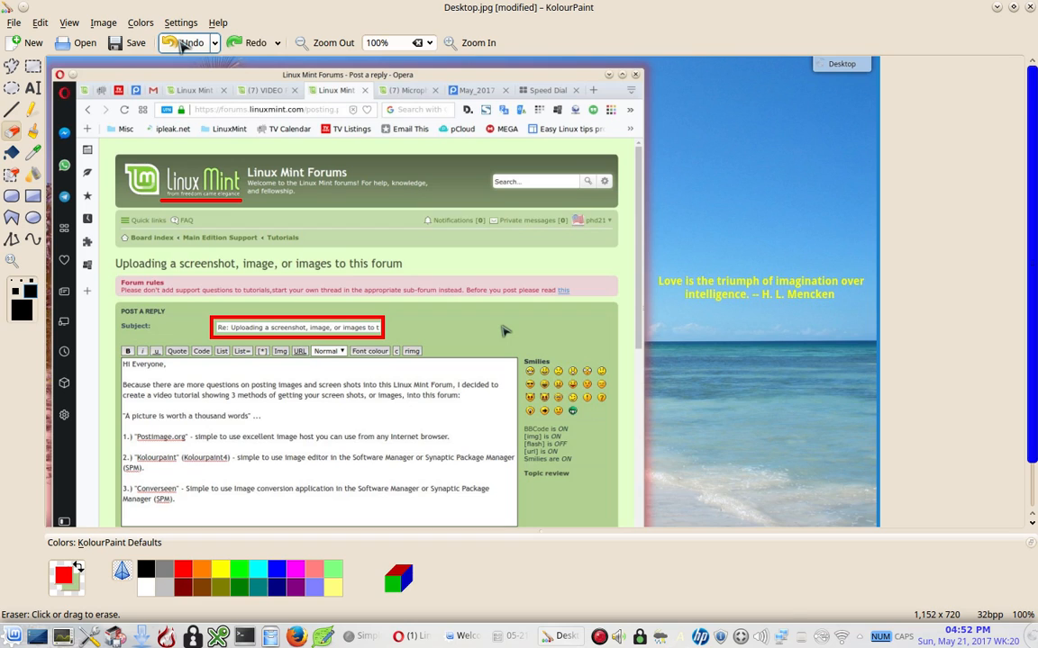
Pick the sky blue as background colour, try erasing the author's name after the yellow quote, and undo the erasure
left_click(32, 155)
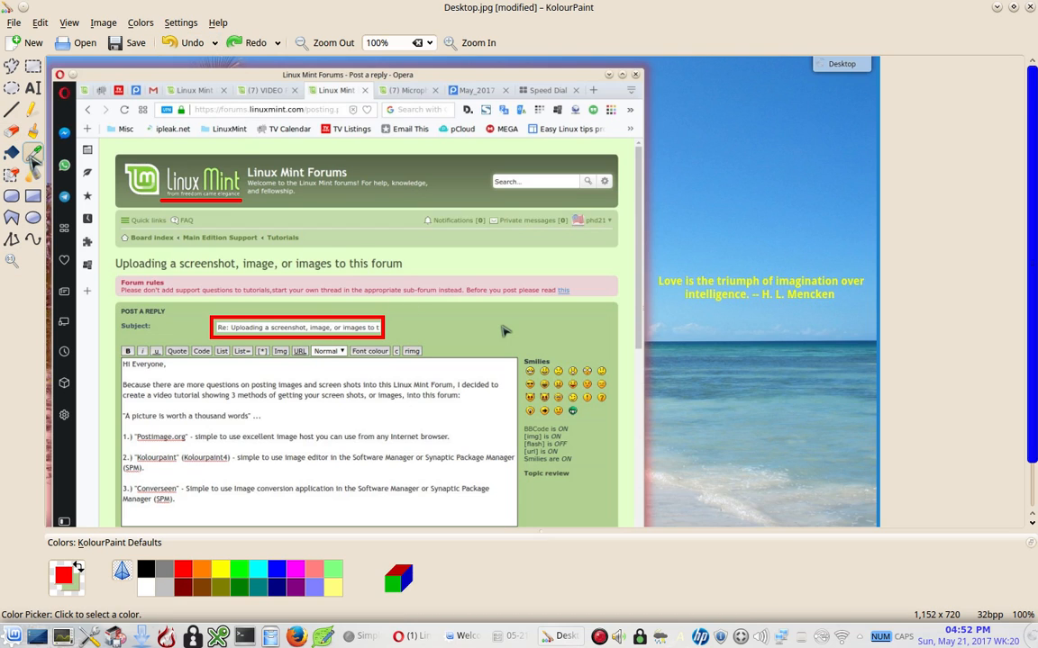
right_click(850, 301)
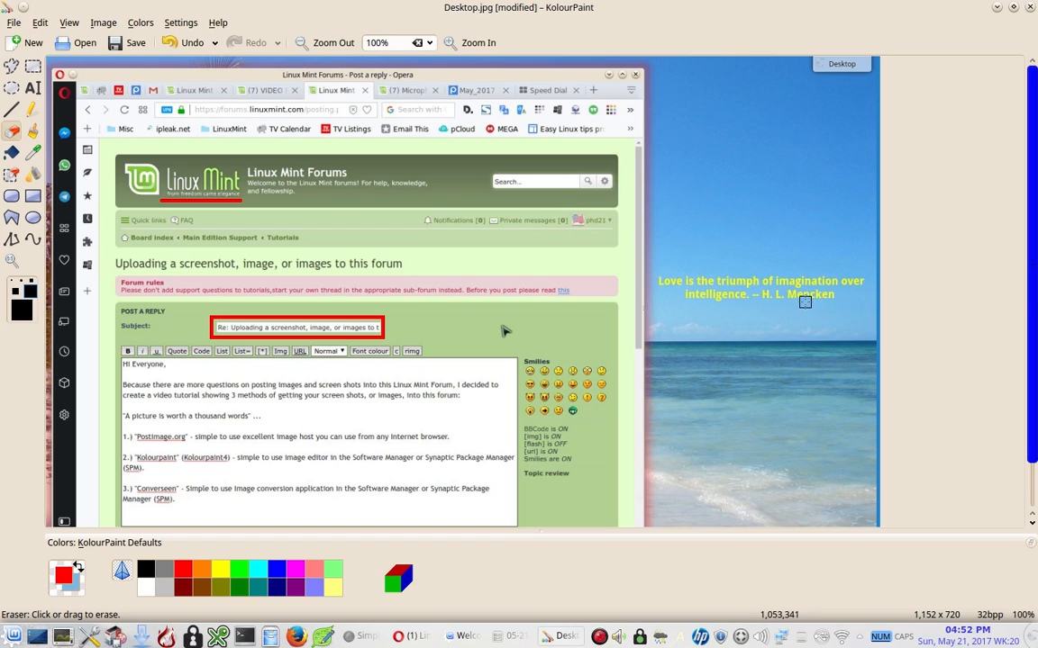
left_click_drag(757, 294, 843, 294)
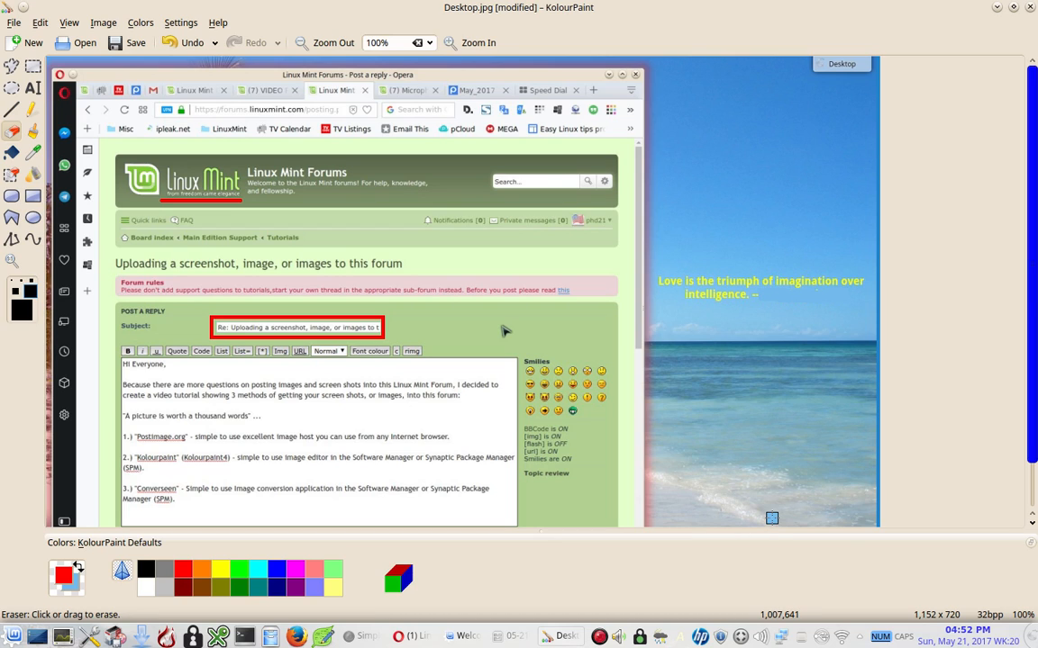
left_click(182, 45)
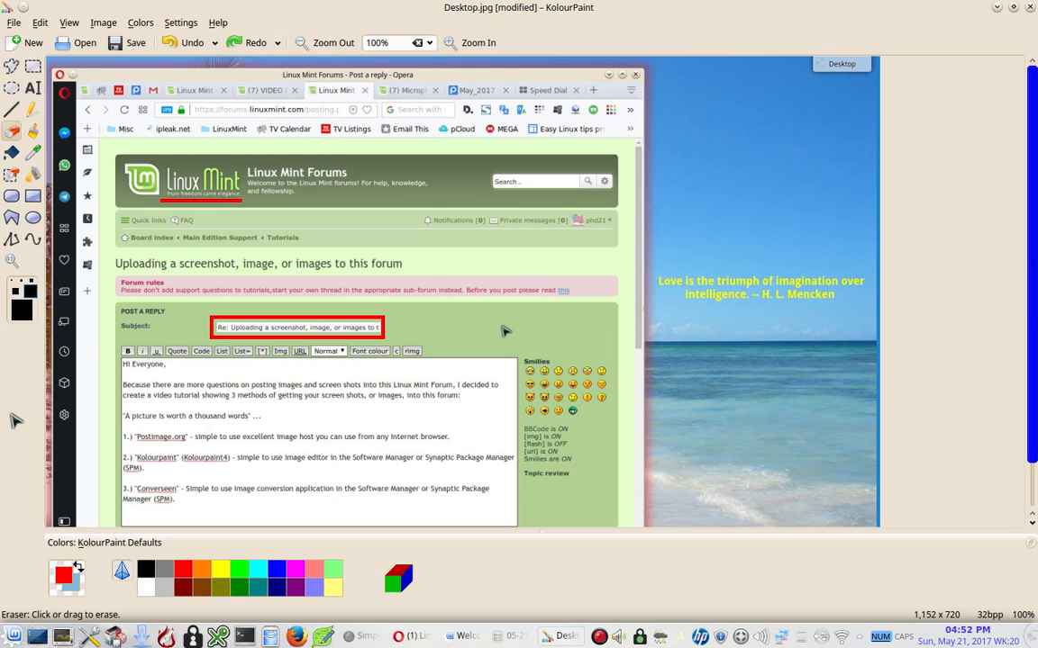
With the Line tool, draw a red arrow from the underlined Linux Mint logo down to the framed Subject field
left_click(11, 108)
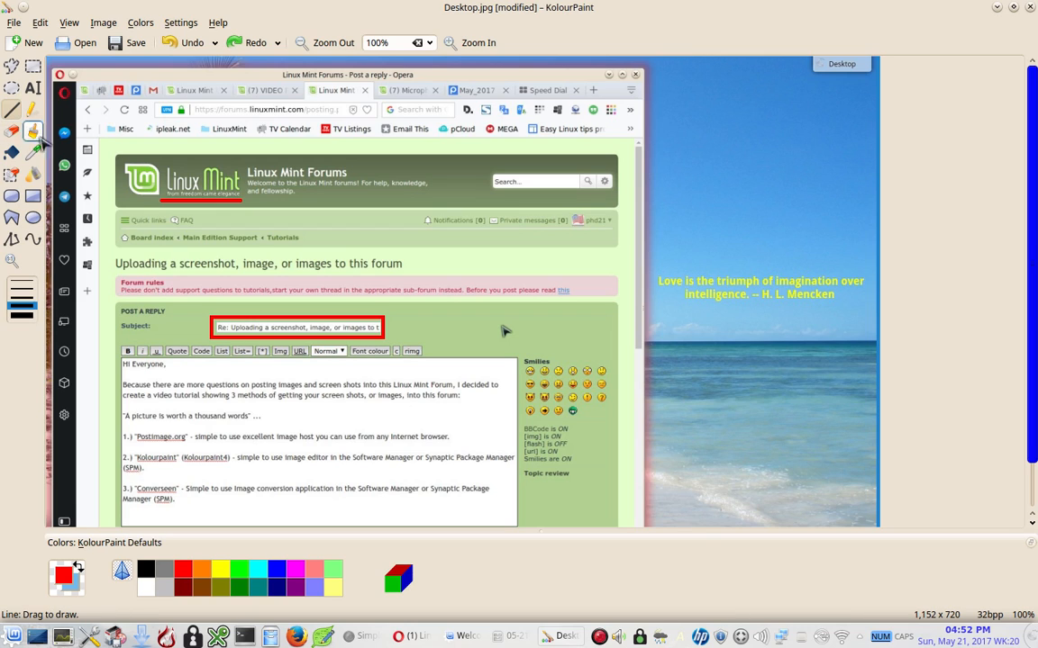
left_click_drag(217, 201, 245, 316)
scroll(439, 236, "down", 1)
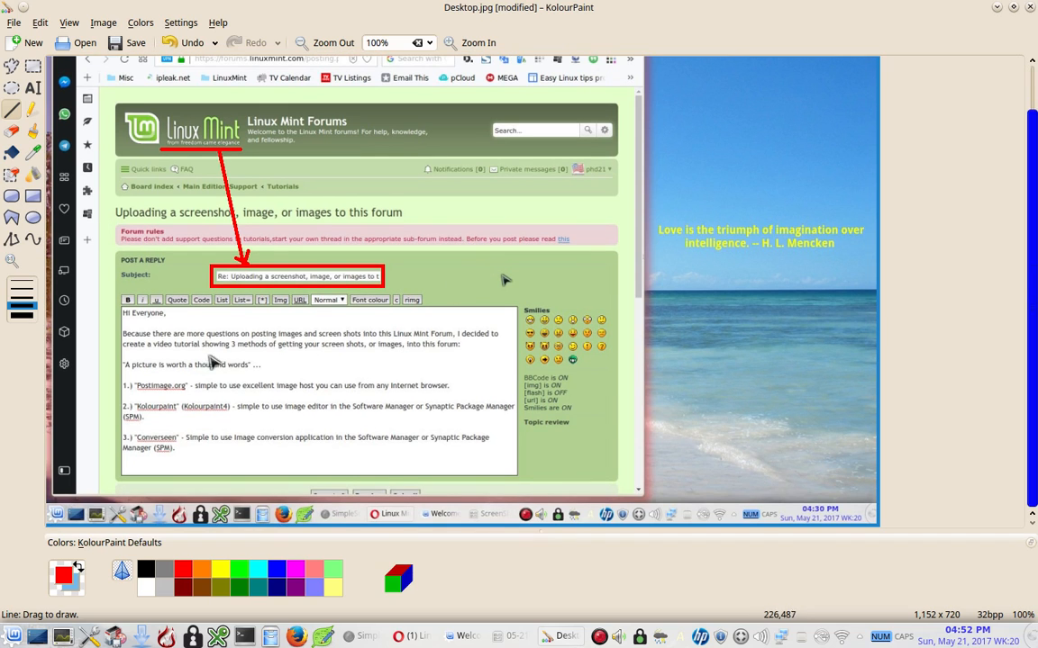
scroll(438, 209, "up", 1)
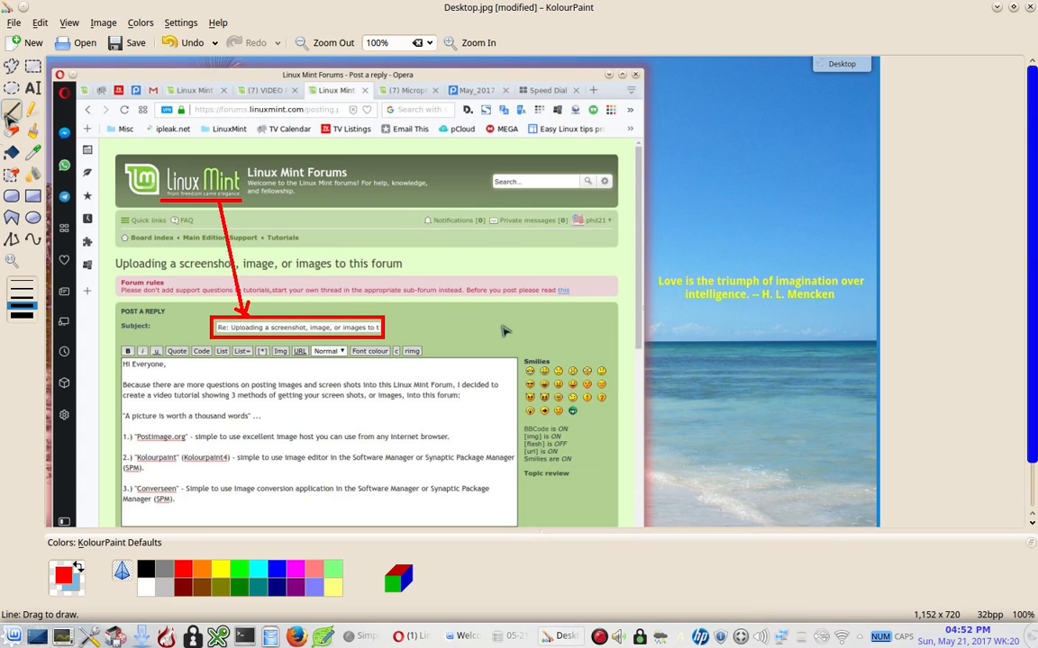
Frame the May_2017 browser tab in the screenshot with a red rectangle
left_click(33, 198)
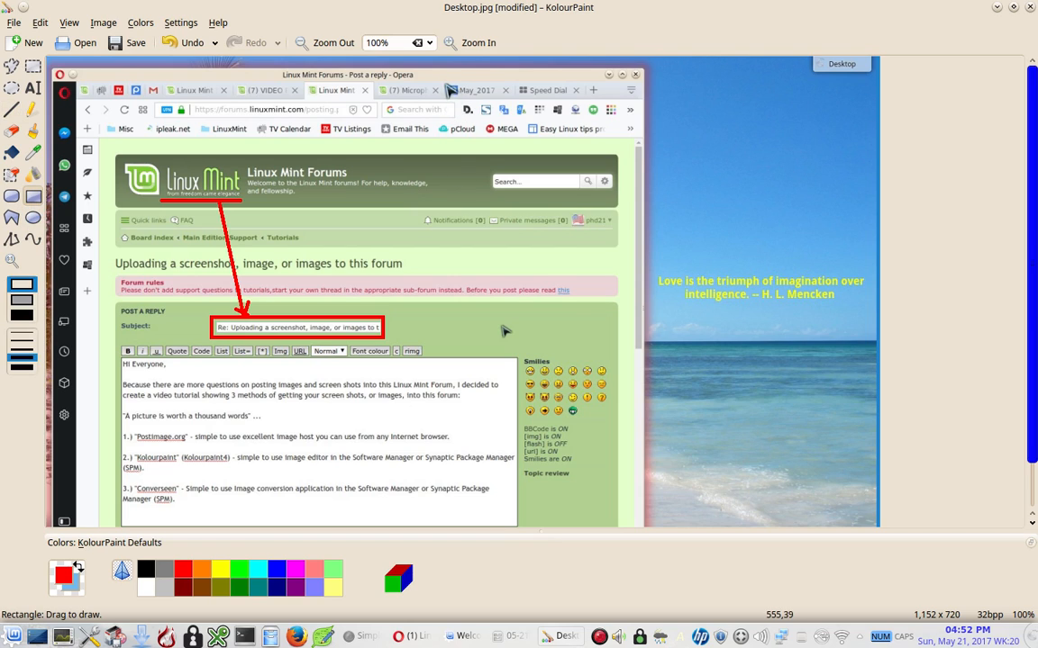
left_click_drag(447, 83, 518, 105)
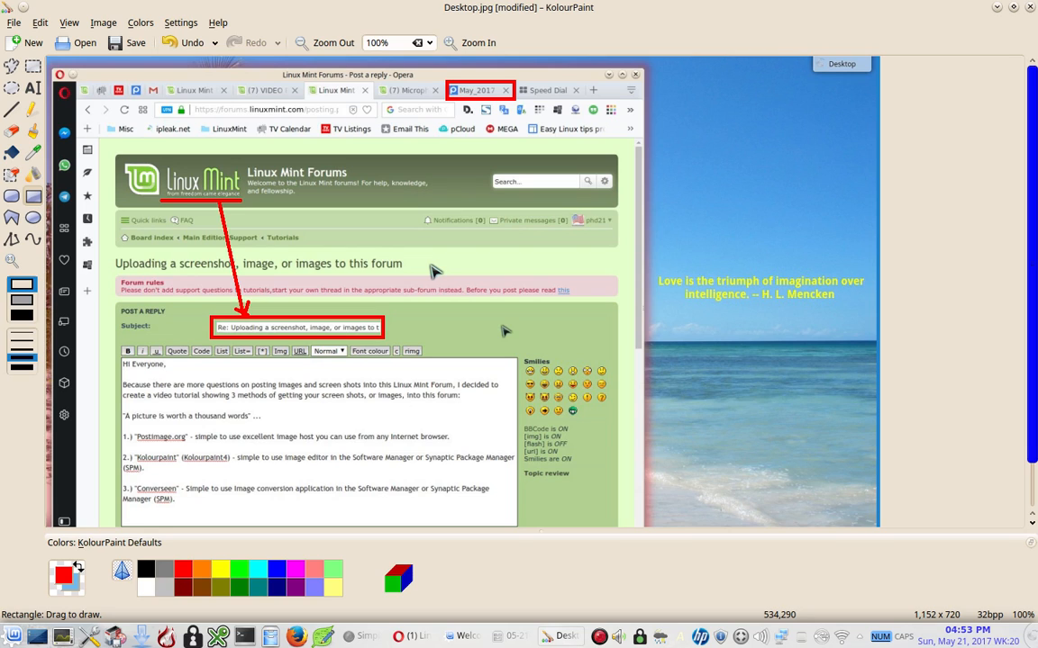
scroll(431, 271, "down", 3)
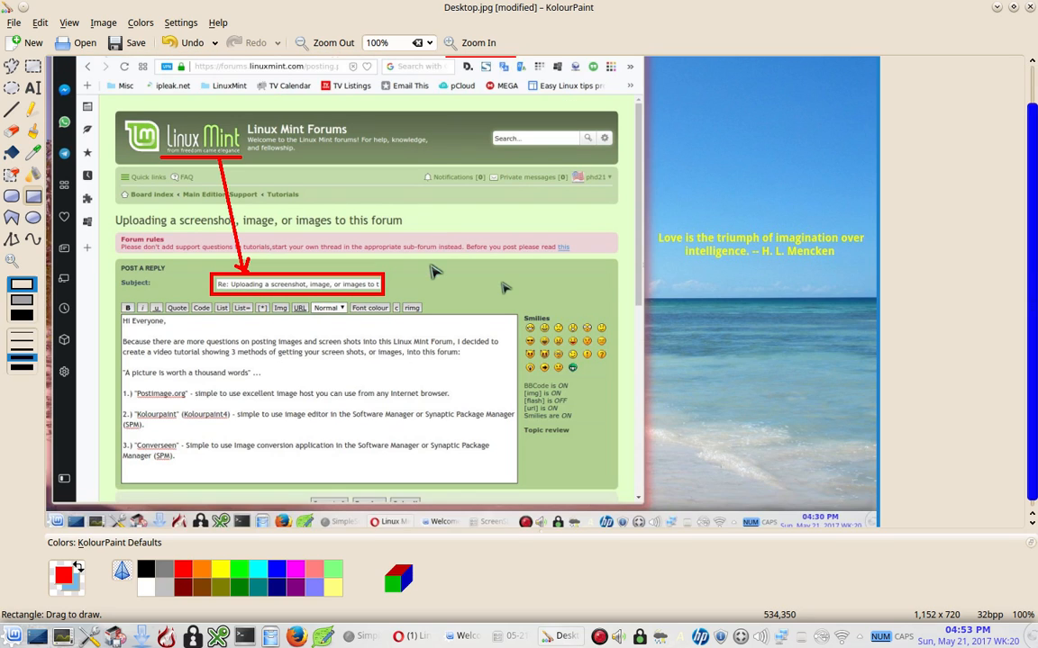
scroll(431, 270, "up", 3)
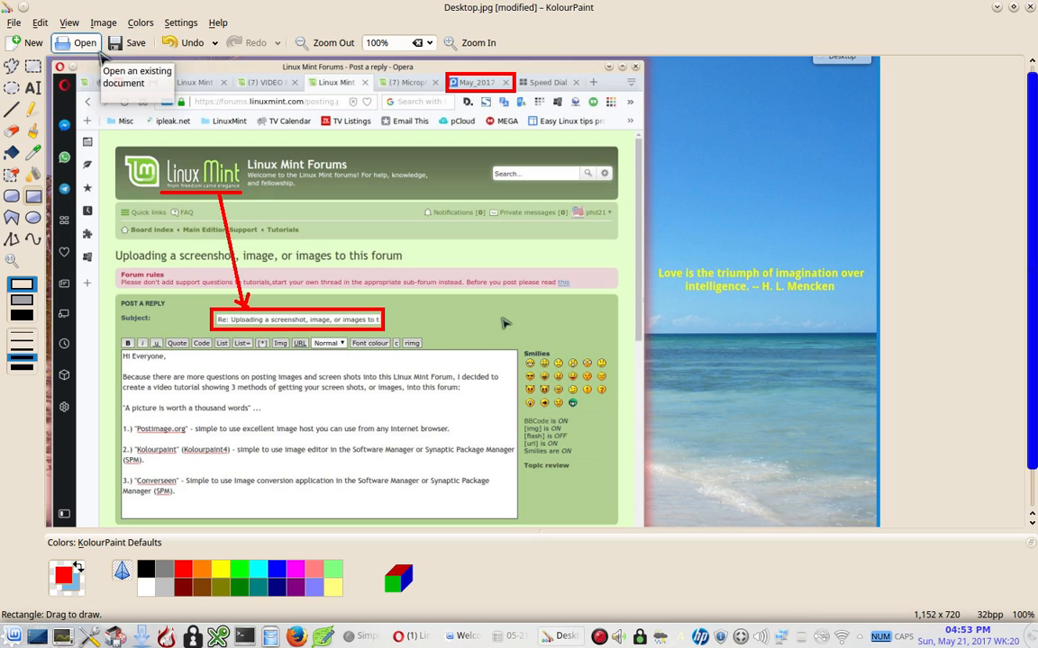
Export the annotated screenshot as JPEG file Desktop2.jpg in the 05-21-2017 folder, and check the file in the Dolphin file manager
left_click(19, 25)
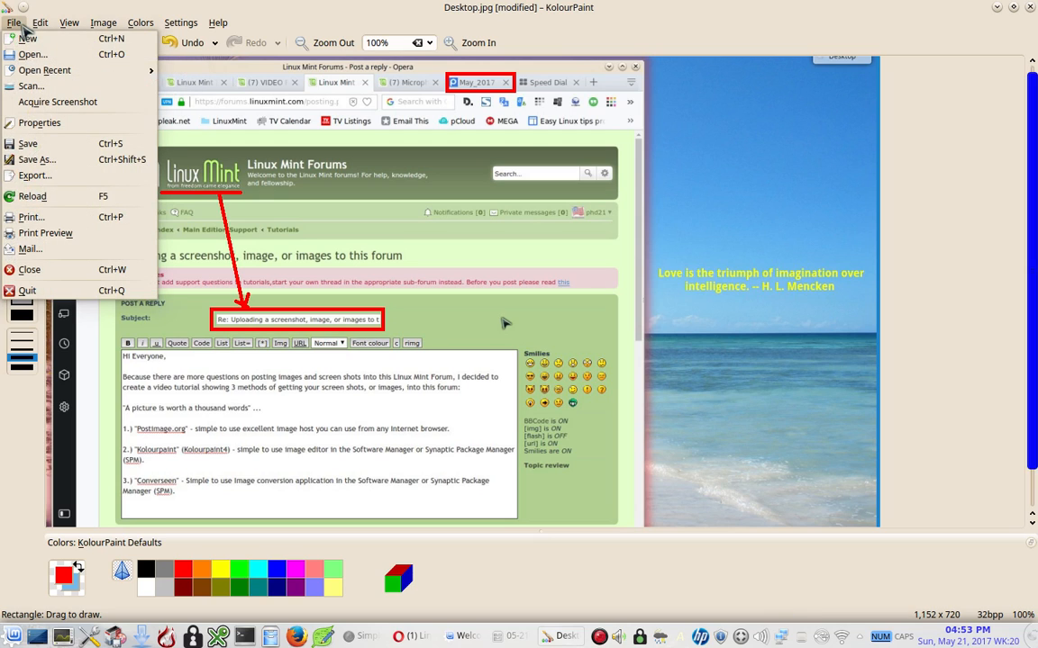
left_click(34, 163)
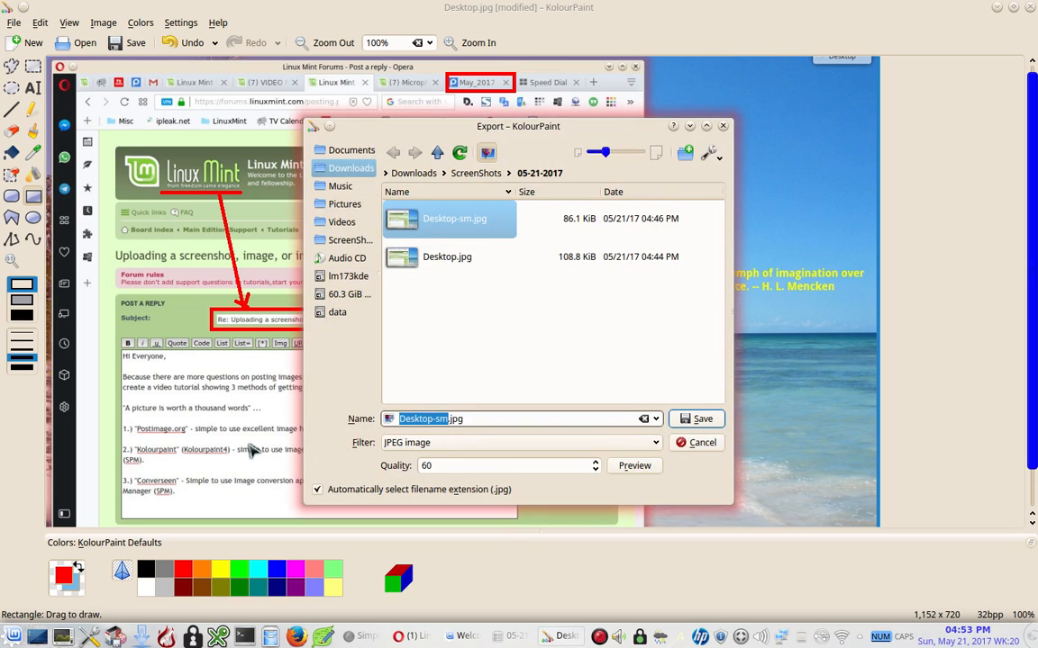
left_click(428, 255)
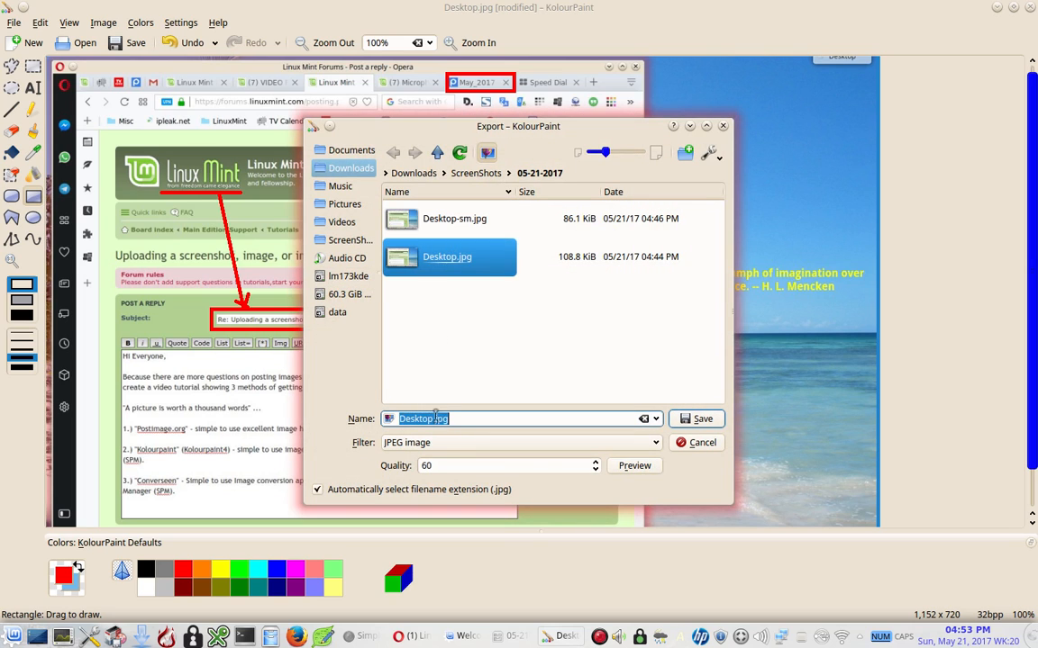
left_click_drag(437, 419, 433, 419)
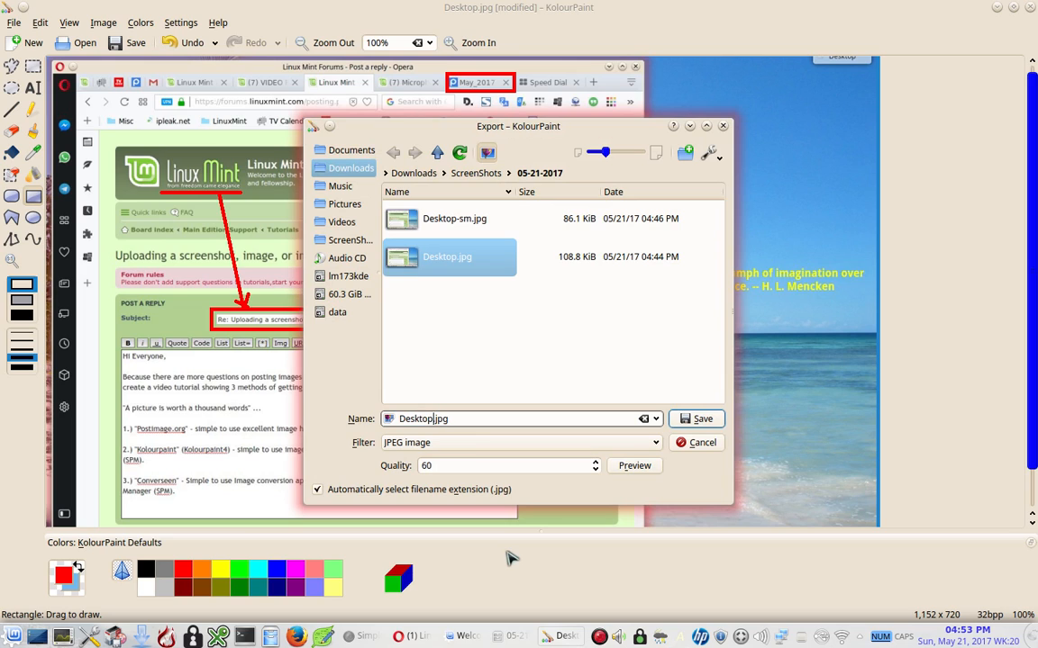
type("2")
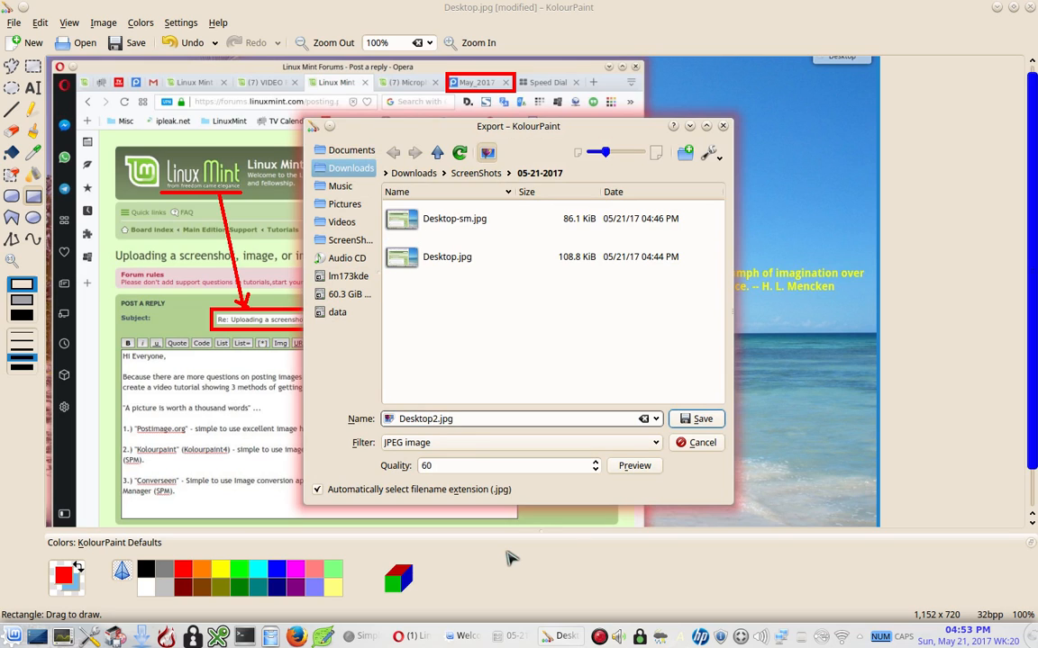
left_click(698, 420)
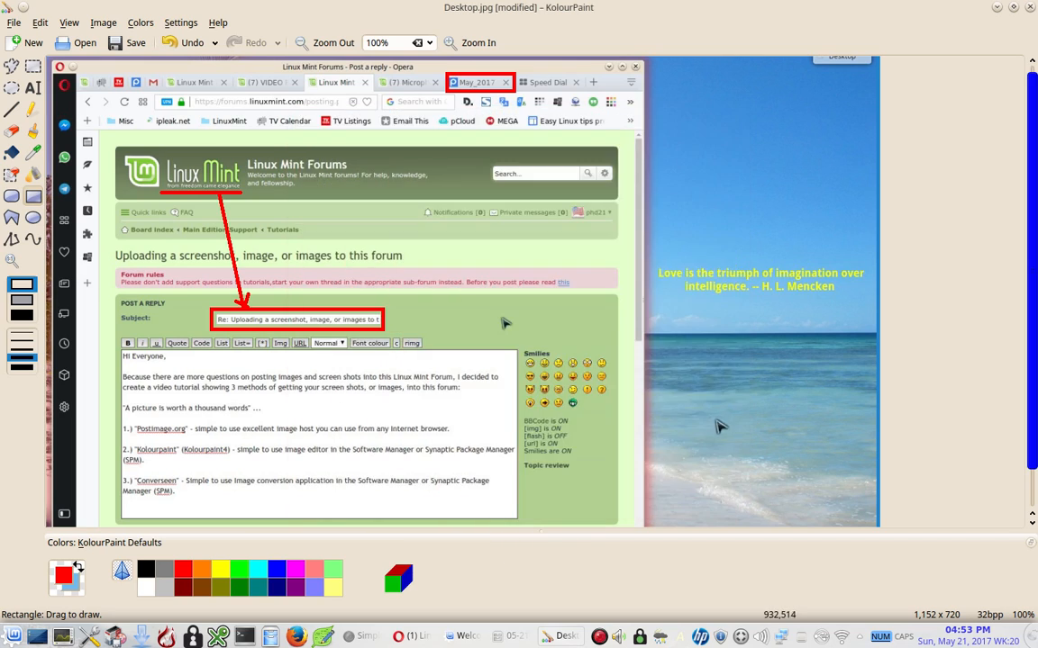
left_click(509, 636)
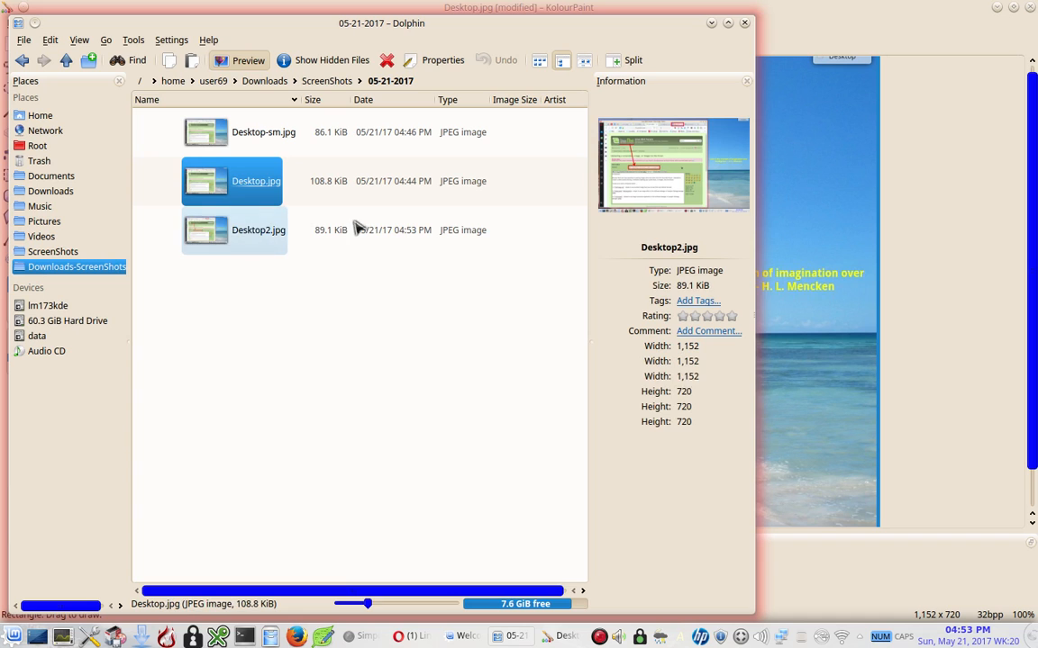
left_click(712, 24)
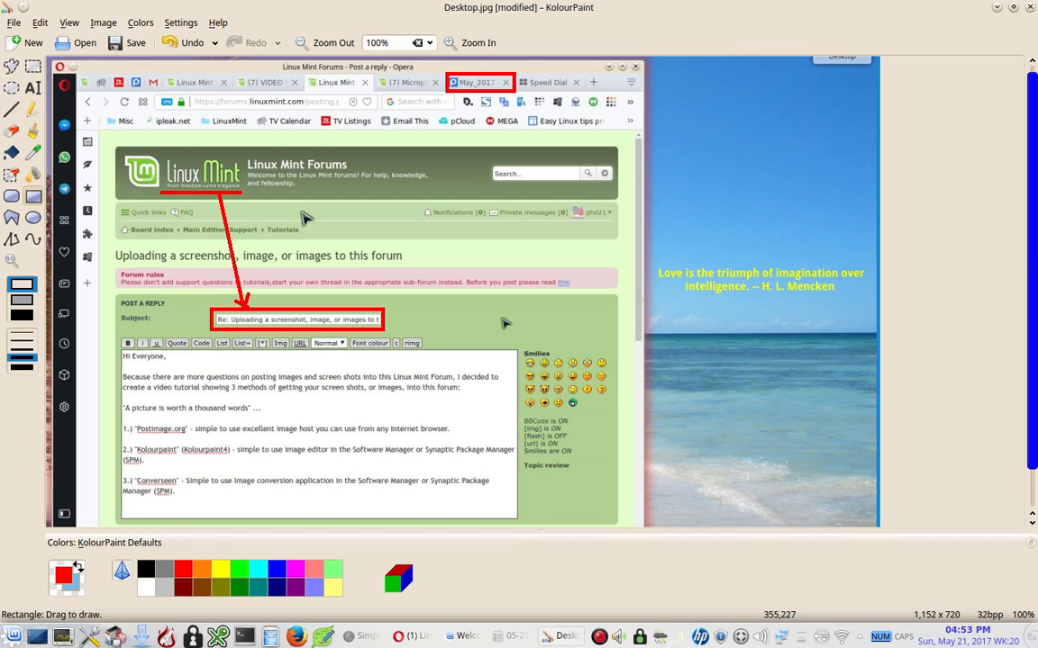
Fit the whole annotated screenshot to the page view
scroll(301, 216, "up", 1)
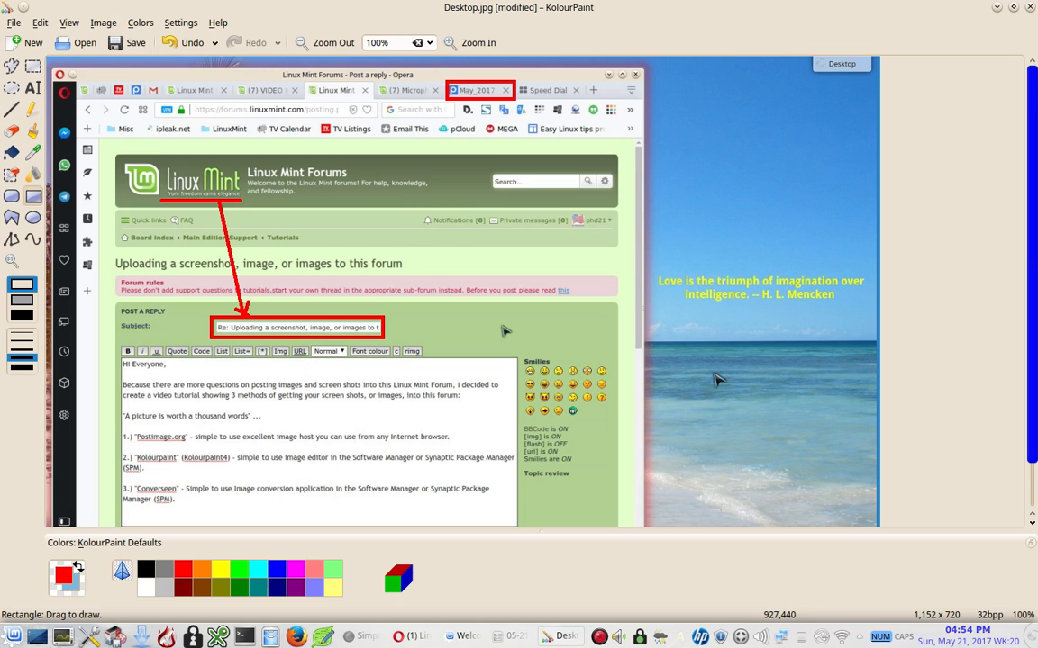
left_click(69, 23)
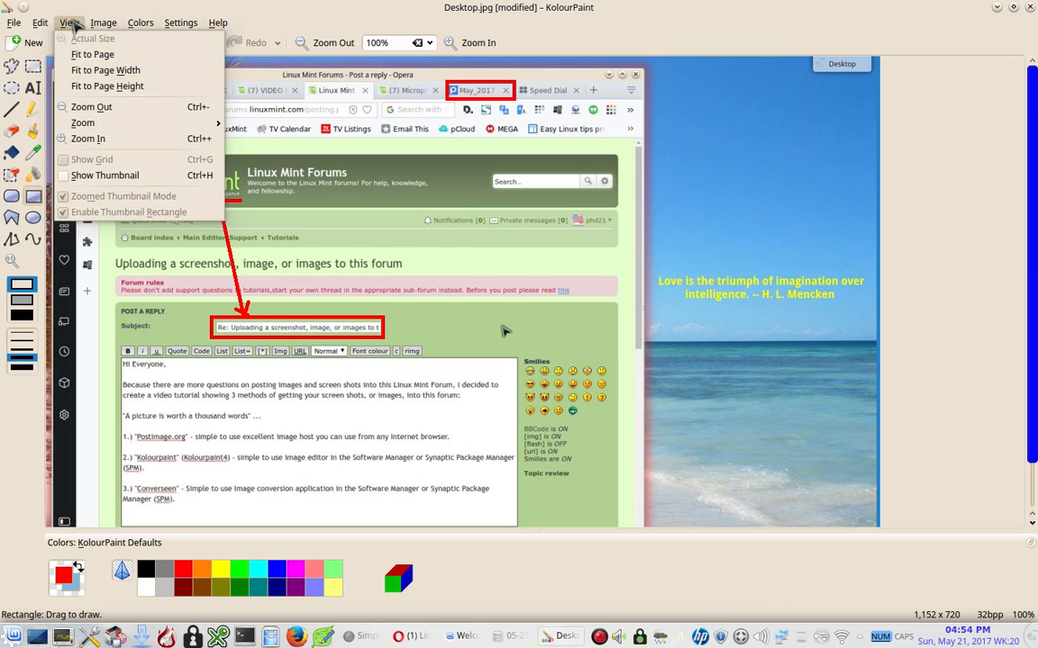
left_click(81, 60)
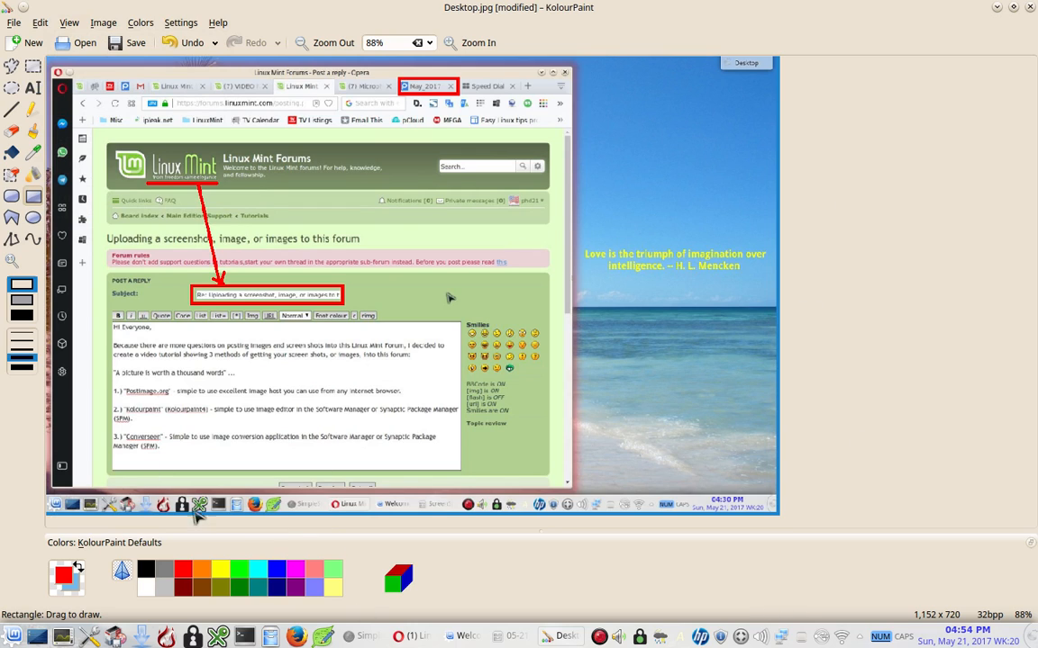
Crop the annotated screenshot to the Opera browser window, using a rectangular selection of about 828 x 670 pixels
left_click(101, 26)
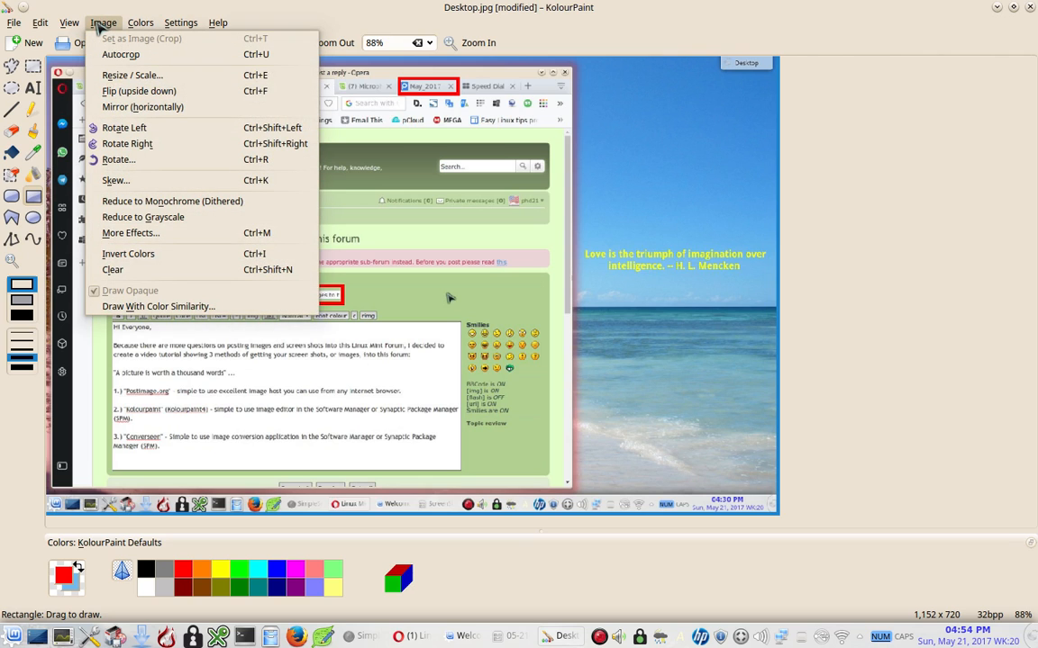
left_click(134, 8)
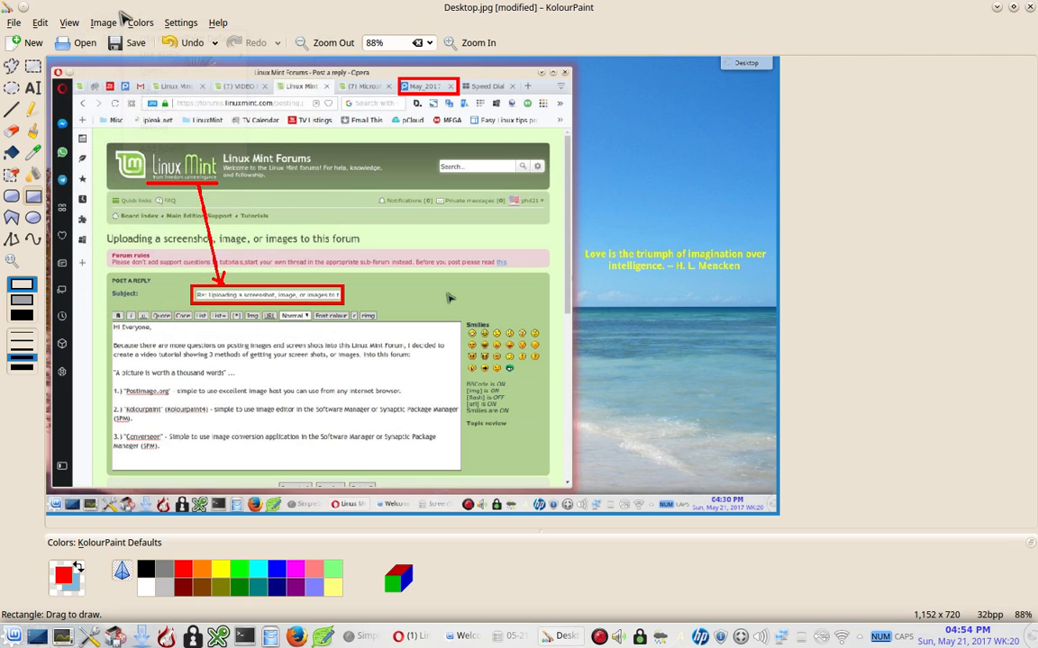
left_click(33, 67)
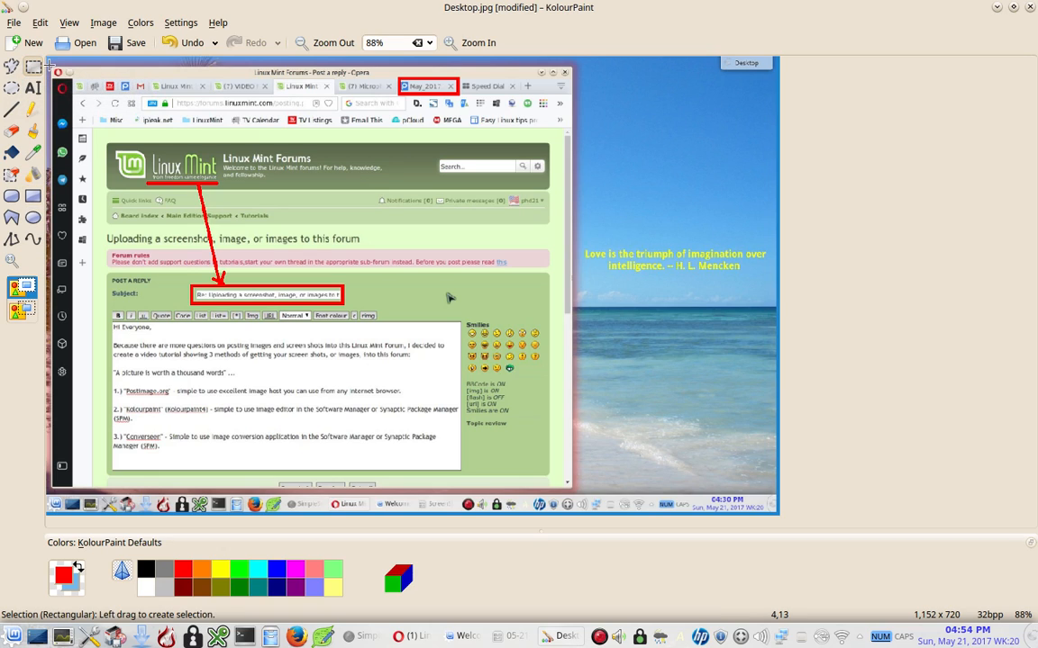
left_click_drag(50, 65, 571, 486)
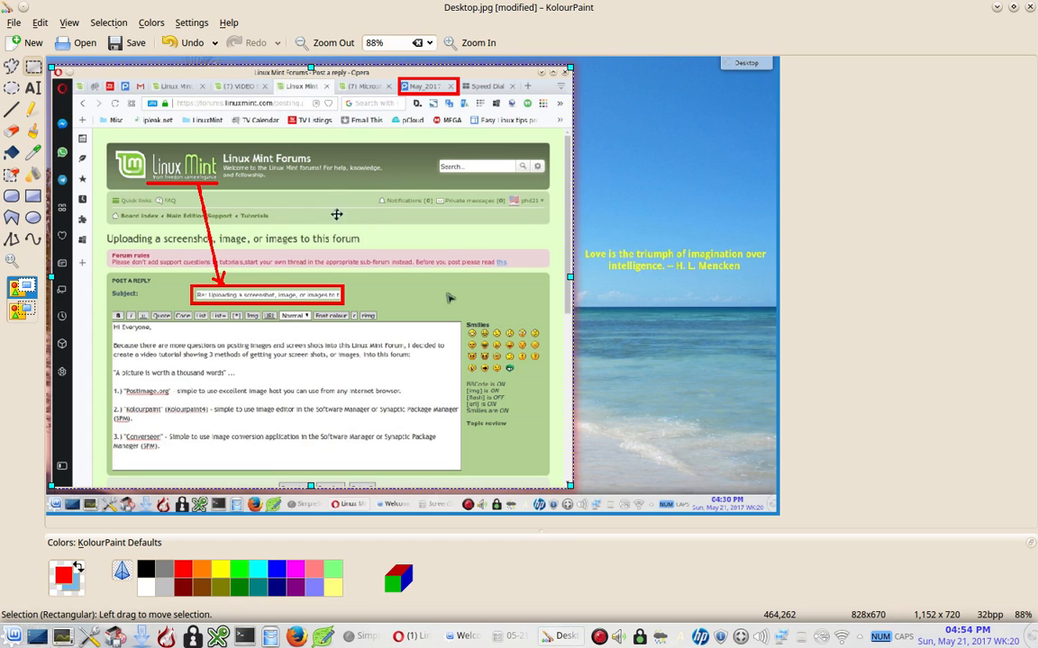
left_click(108, 25)
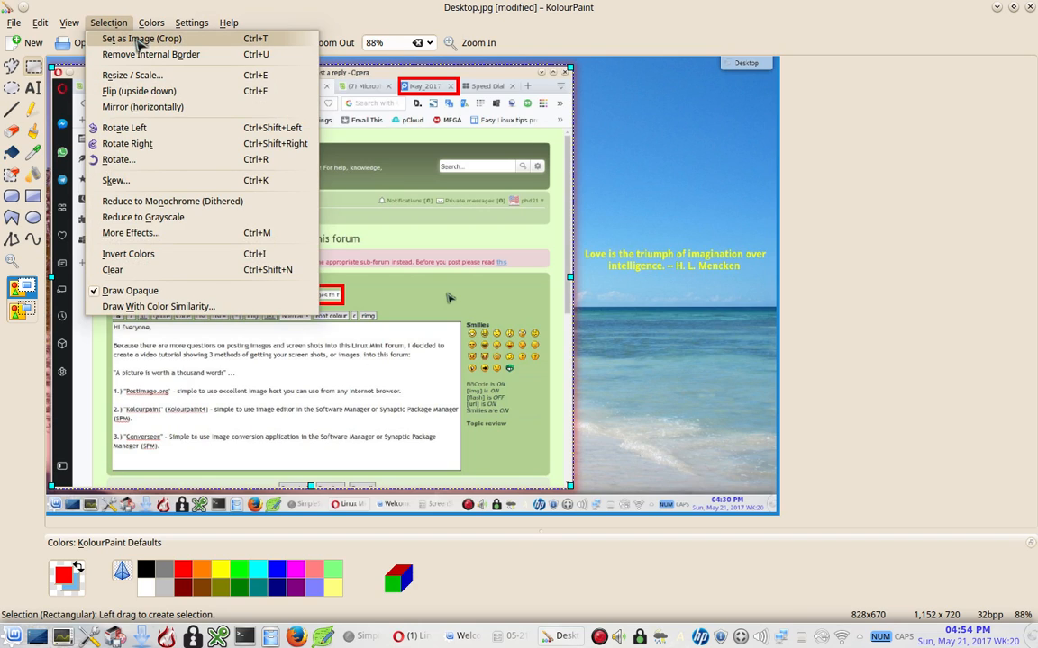
left_click(136, 41)
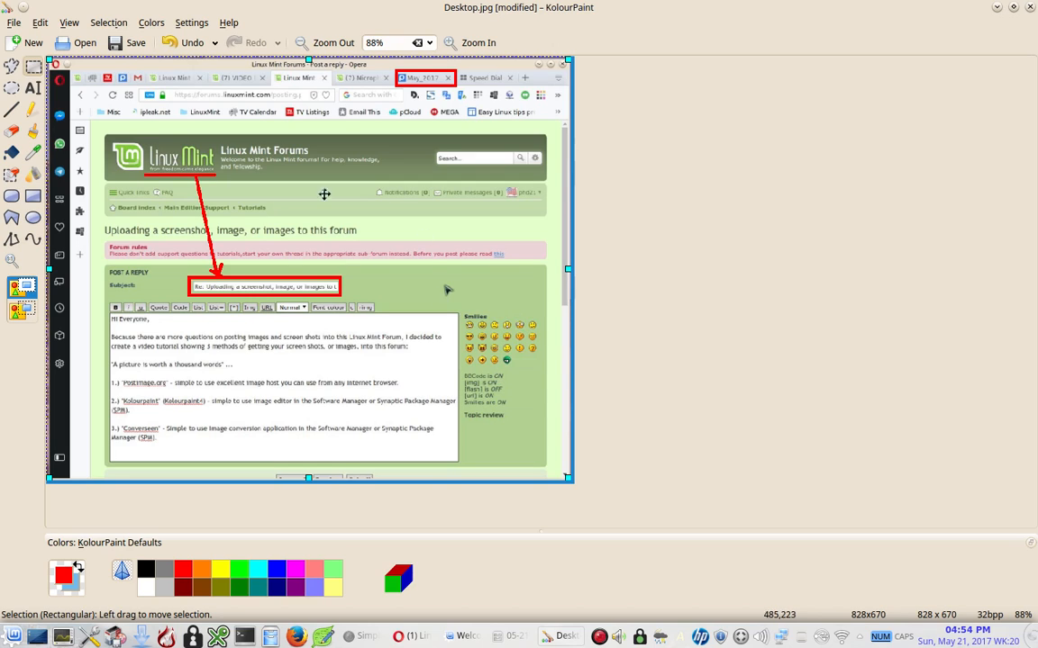
Save the cropped image as Desktop.jpg, and check the file's size and dimensions in the Dolphin file manager
left_click(135, 47)
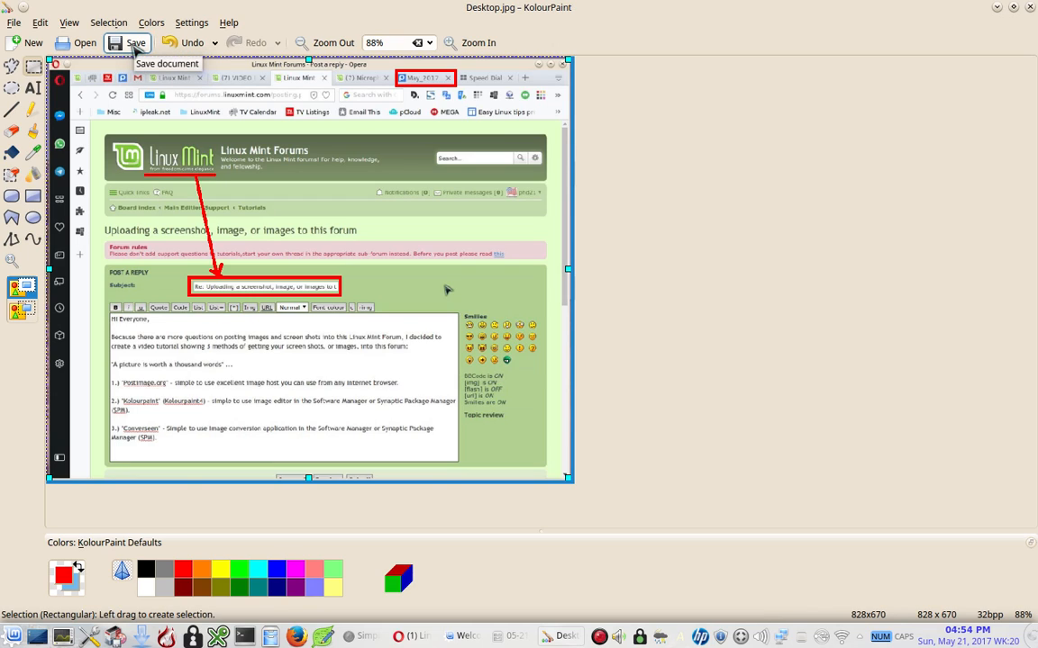
left_click(136, 50)
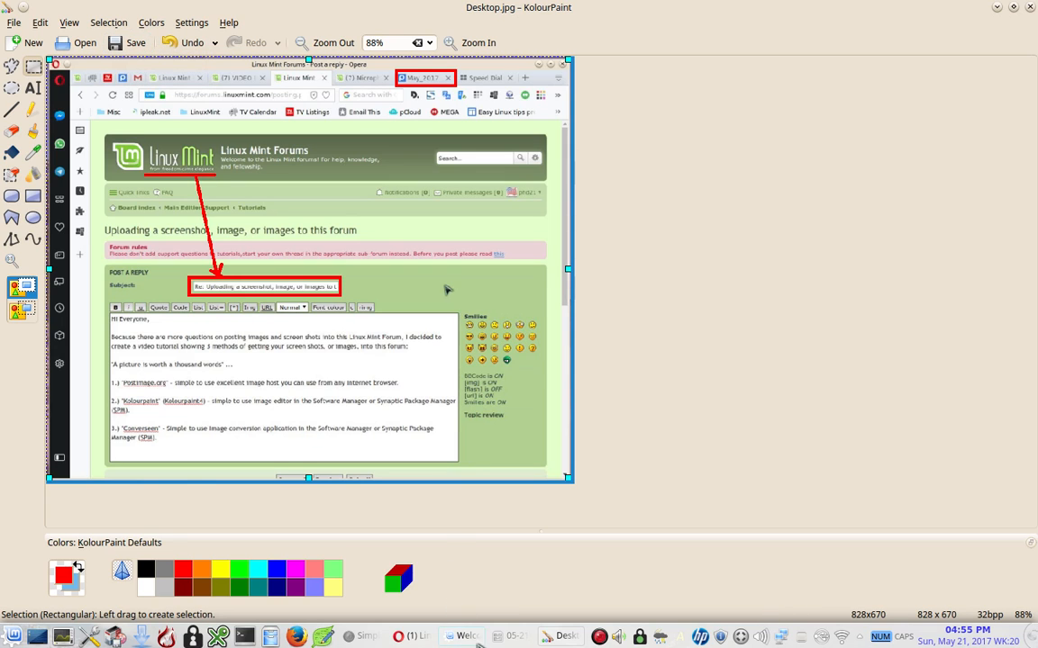
left_click(514, 636)
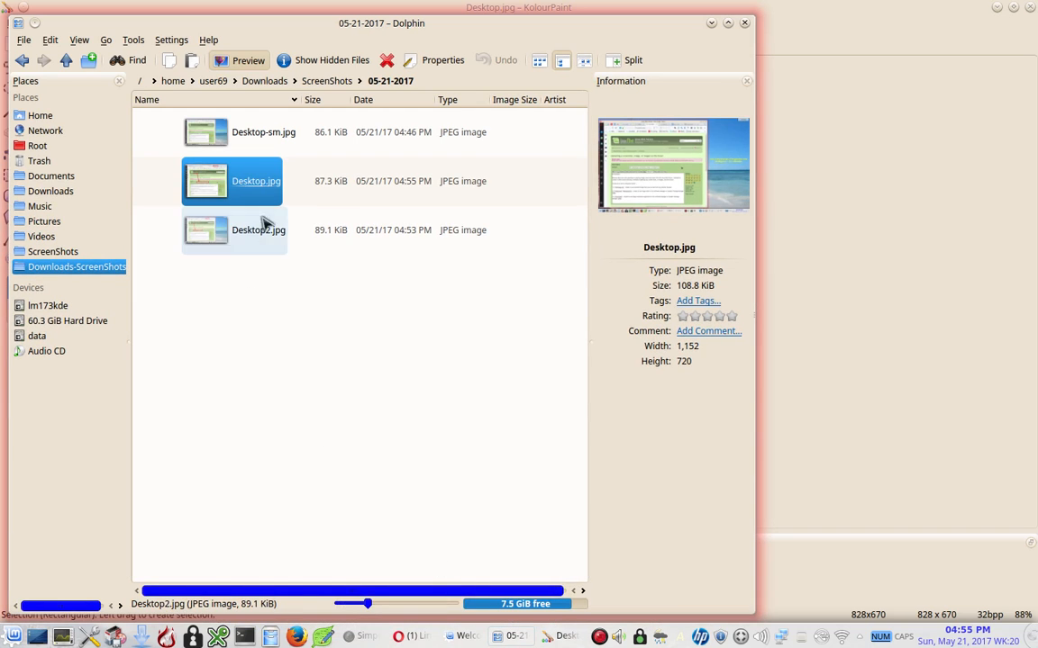
left_click(853, 47)
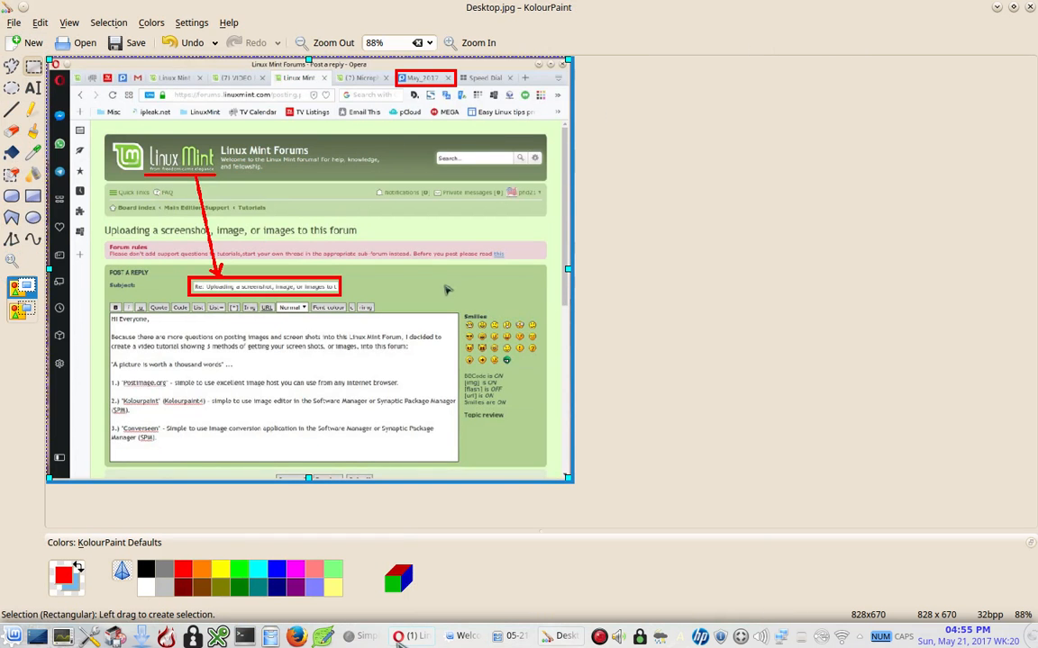
left_click(514, 636)
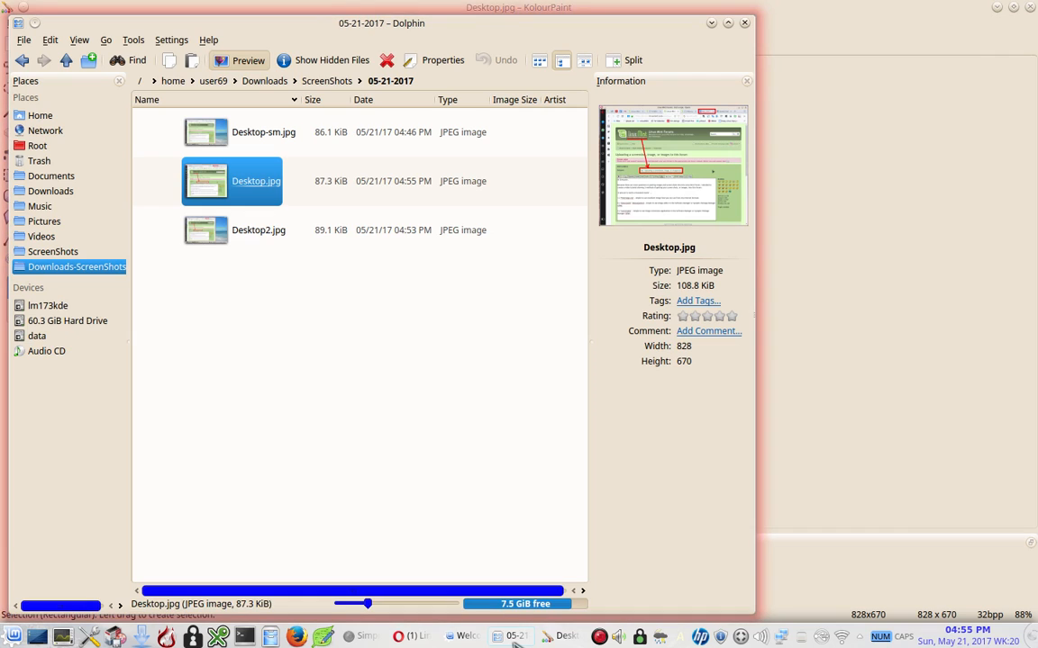
left_click(514, 635)
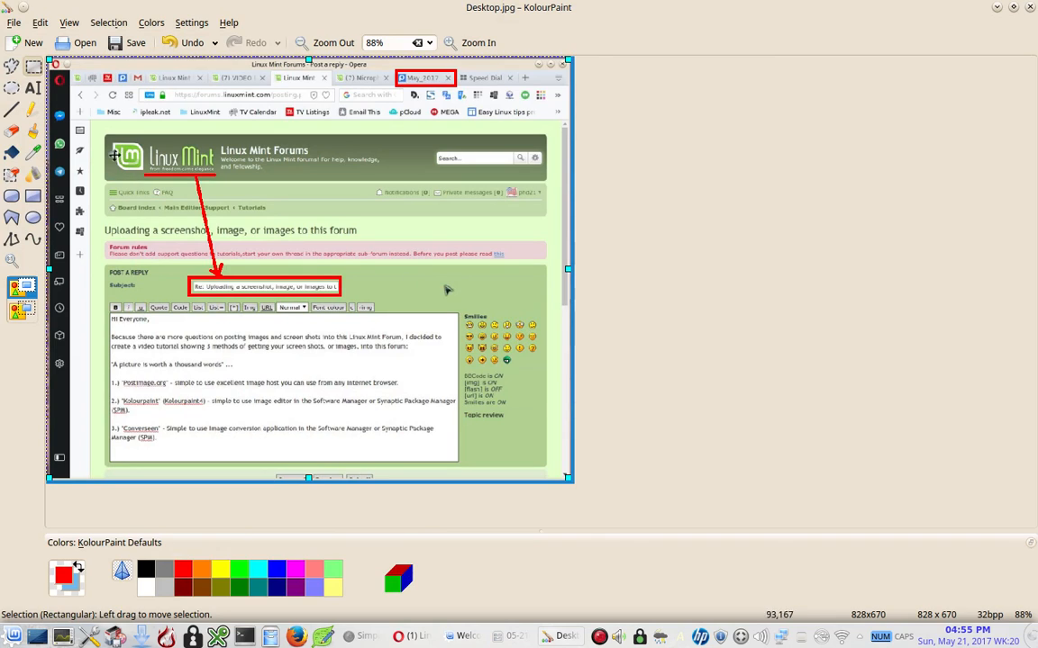
Close KolourPaint and minimize the Opera window to uncover the Welcome Screen window on the desktop
left_click(1033, 7)
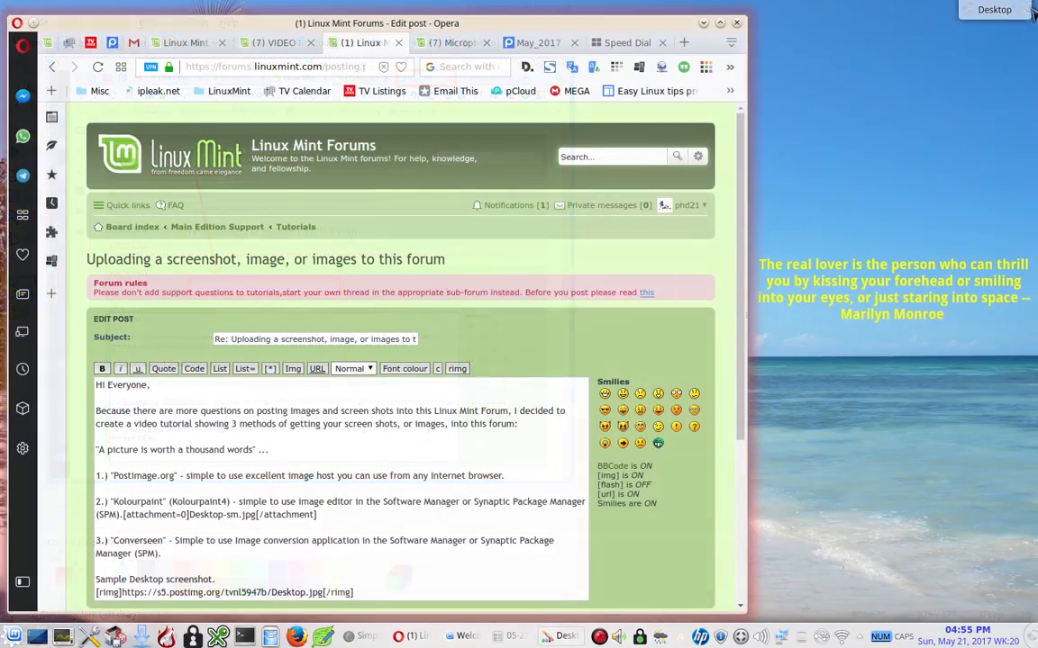
left_click(706, 22)
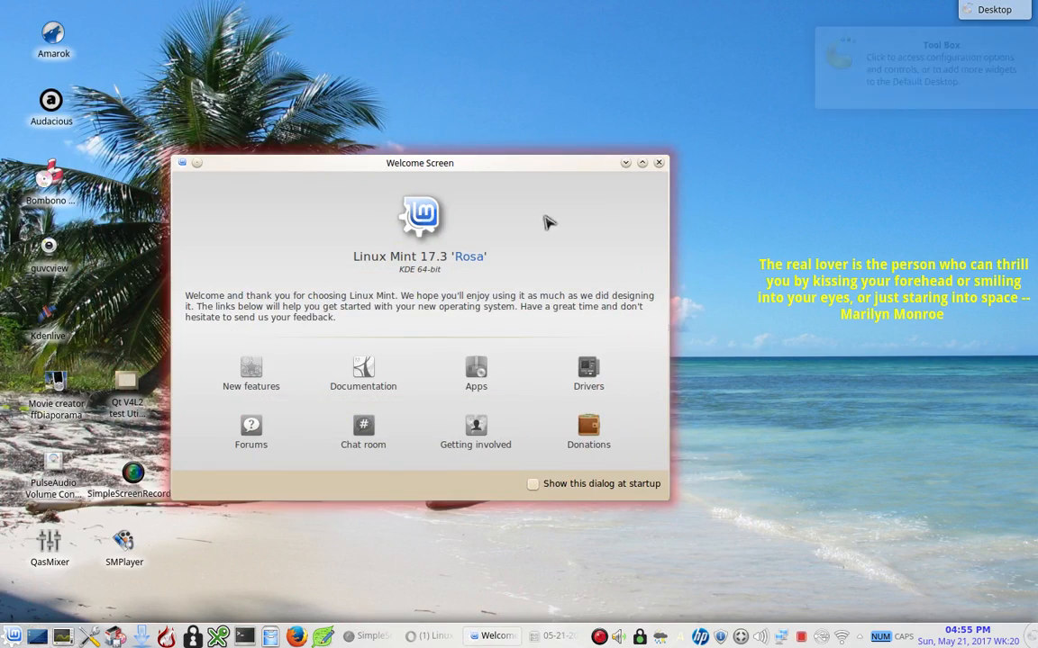
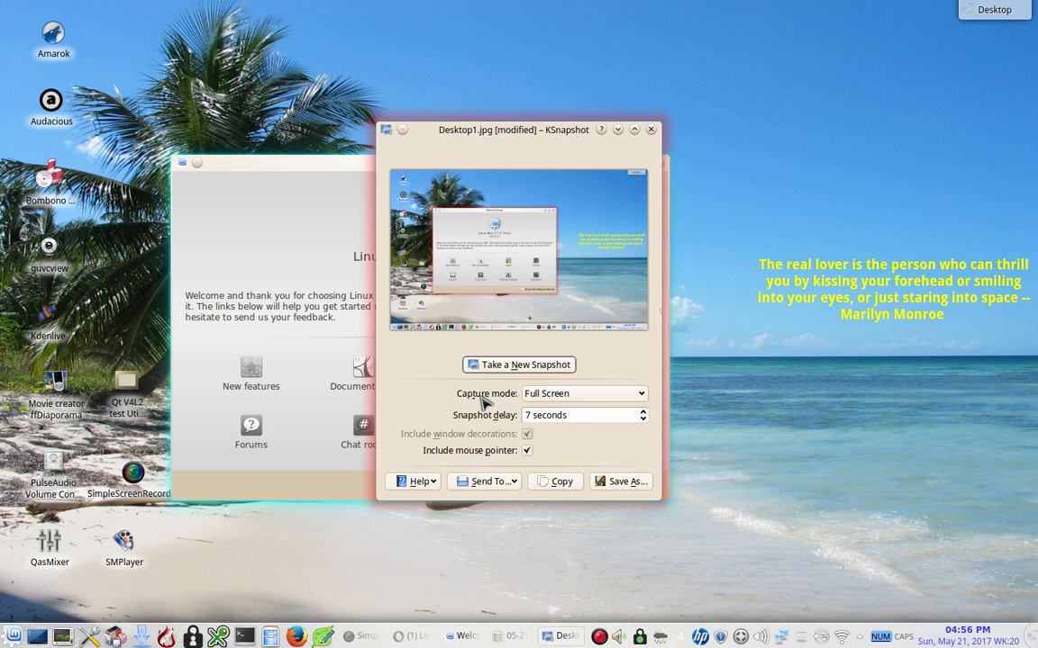
In KSnapshot, capture the Welcome Screen window as a Rectangular Region of about 701 x 490 pixels, with a 1-second delay
left_click(617, 396)
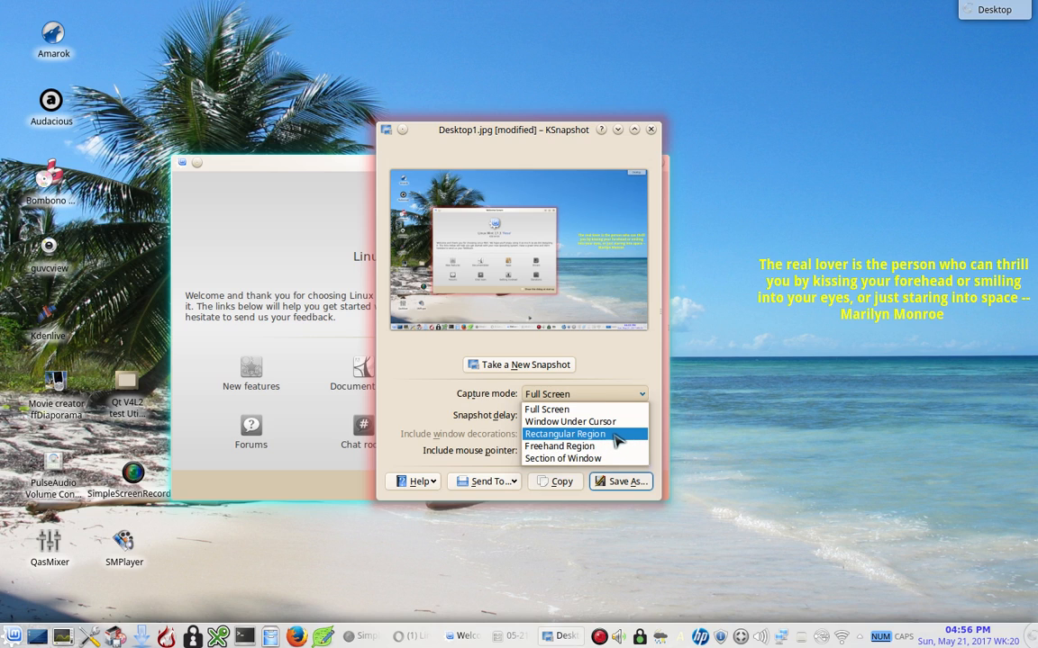
left_click(616, 435)
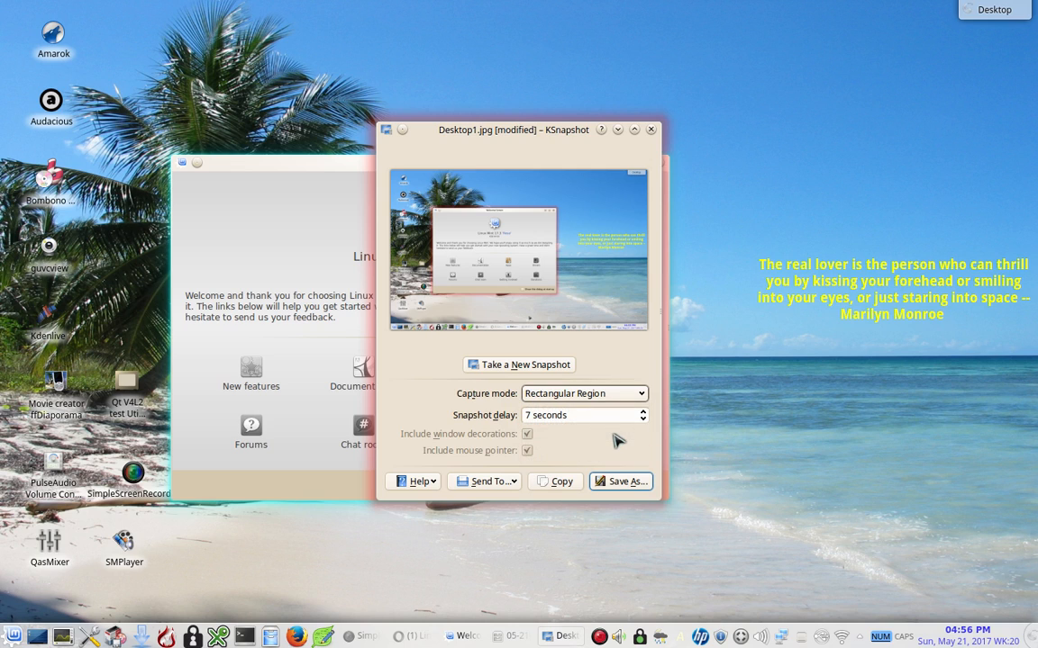
left_click(643, 419)
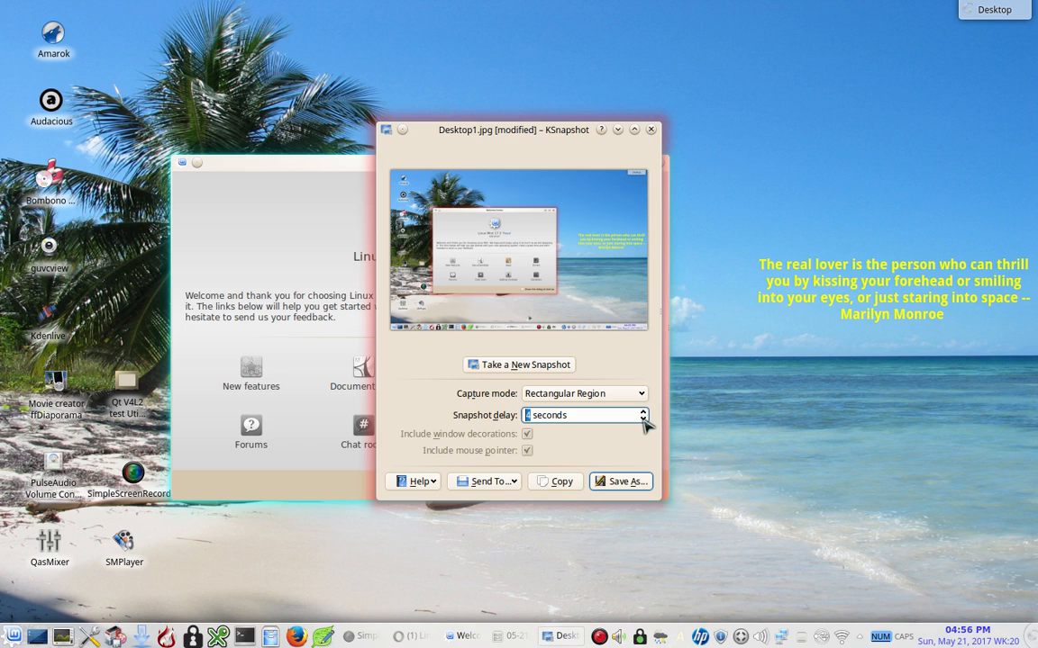
left_click(643, 420)
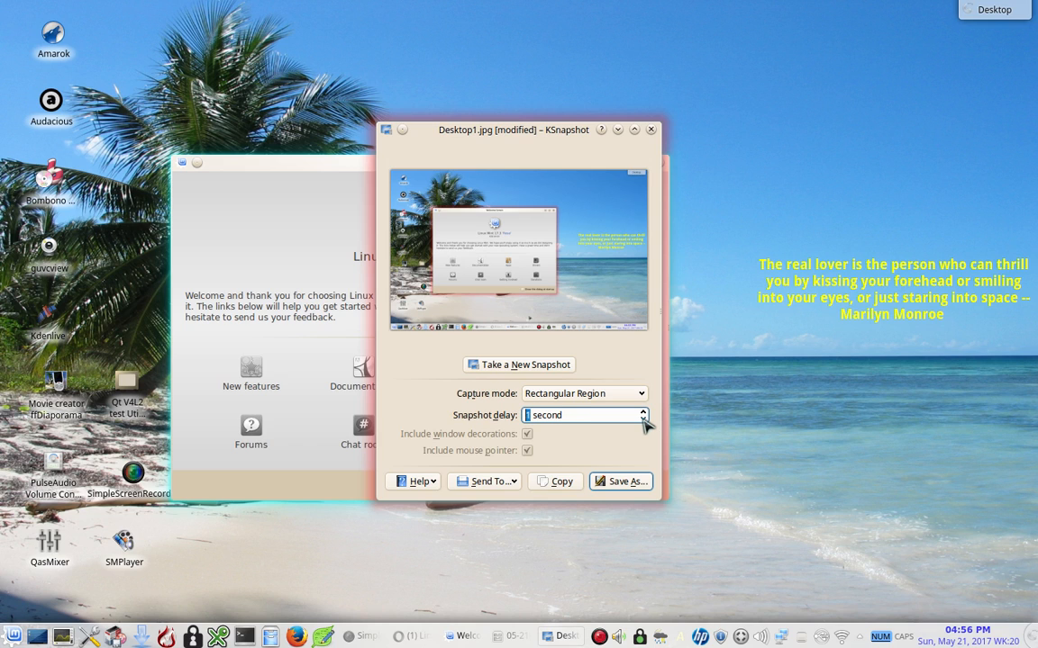
left_click(486, 366)
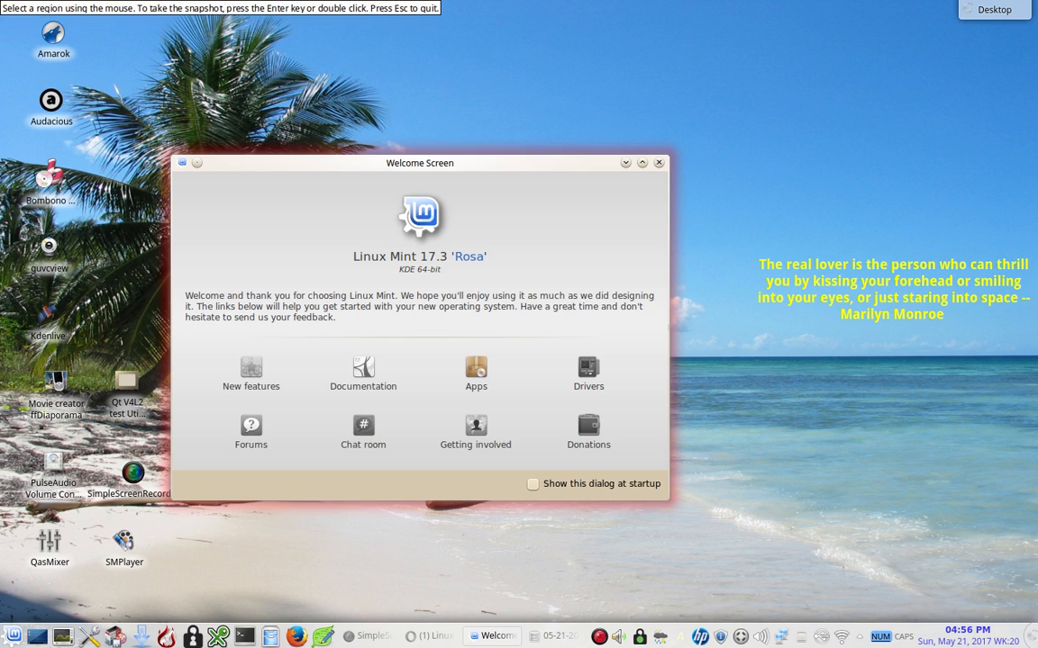
left_click_drag(171, 153, 668, 501)
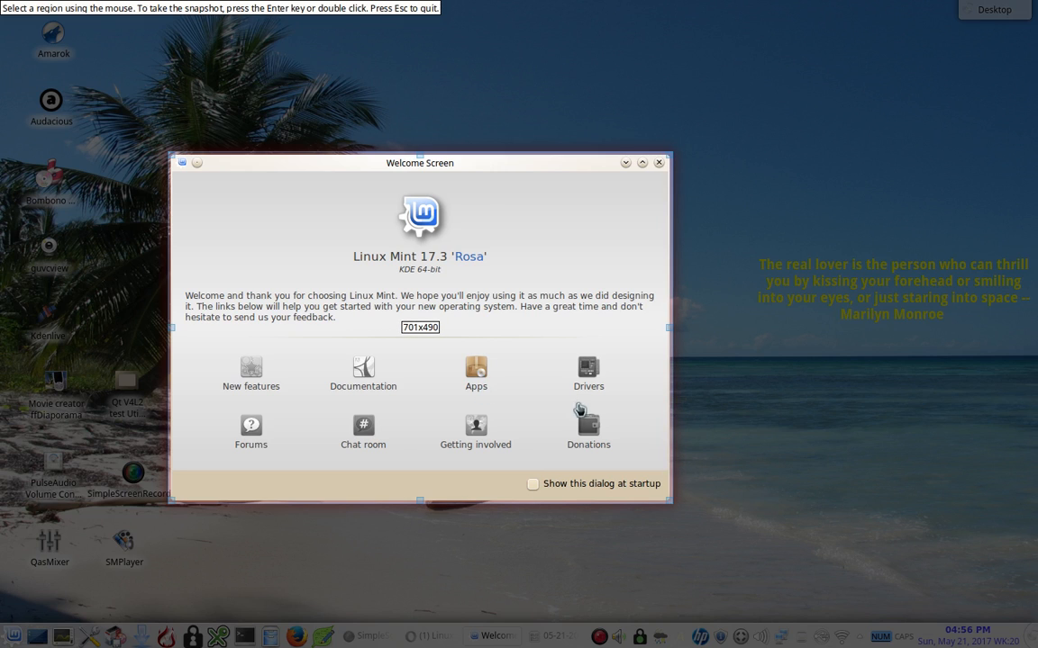
double_click(509, 404)
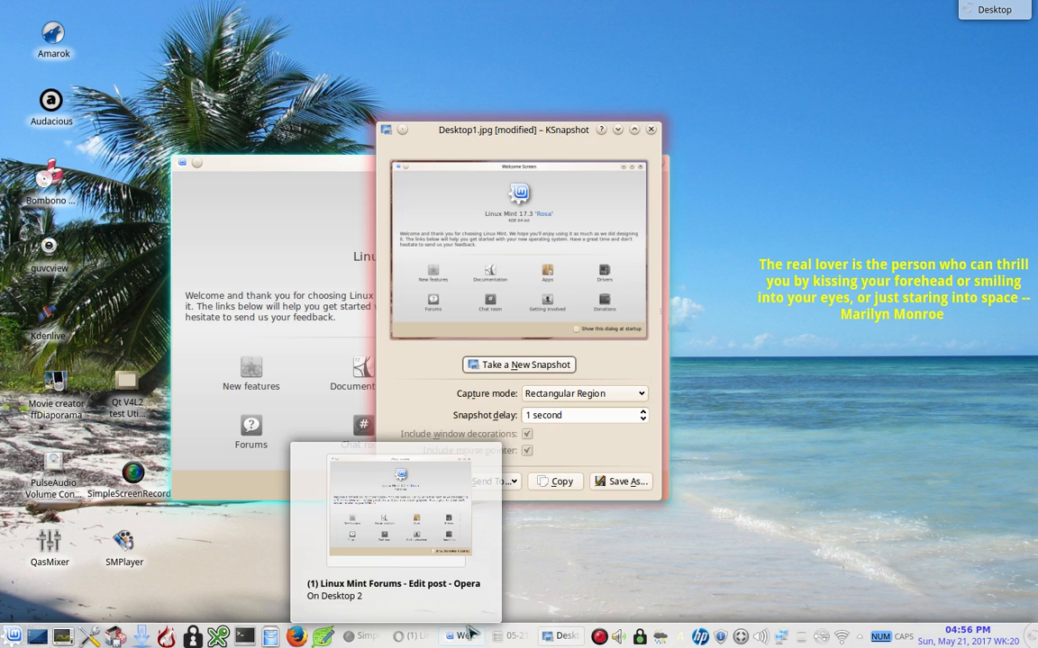
Move the Welcome Screen window to the right edge of the desktop, and bring the Opera and KSnapshot windows back up beside it
mouse_move(464, 637)
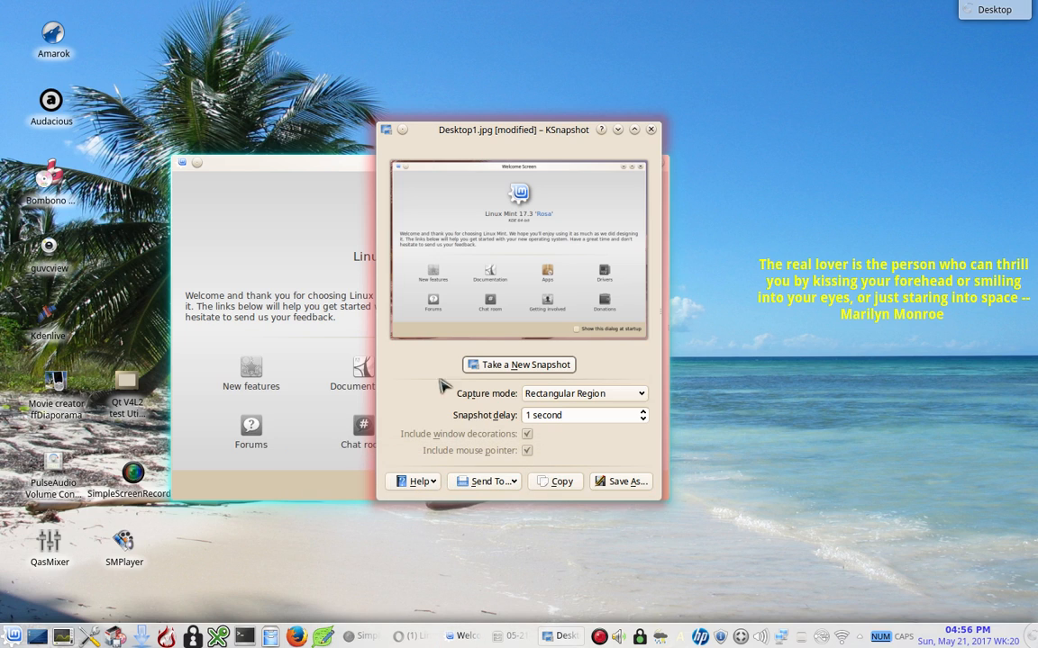
left_click(619, 130)
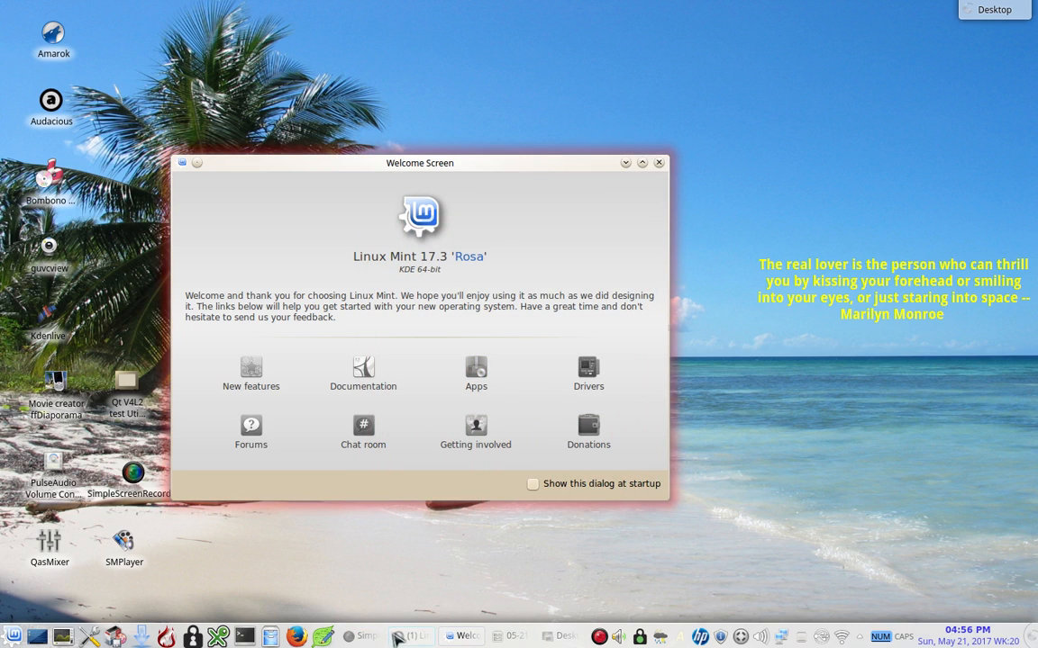
left_click_drag(308, 167, 672, 174)
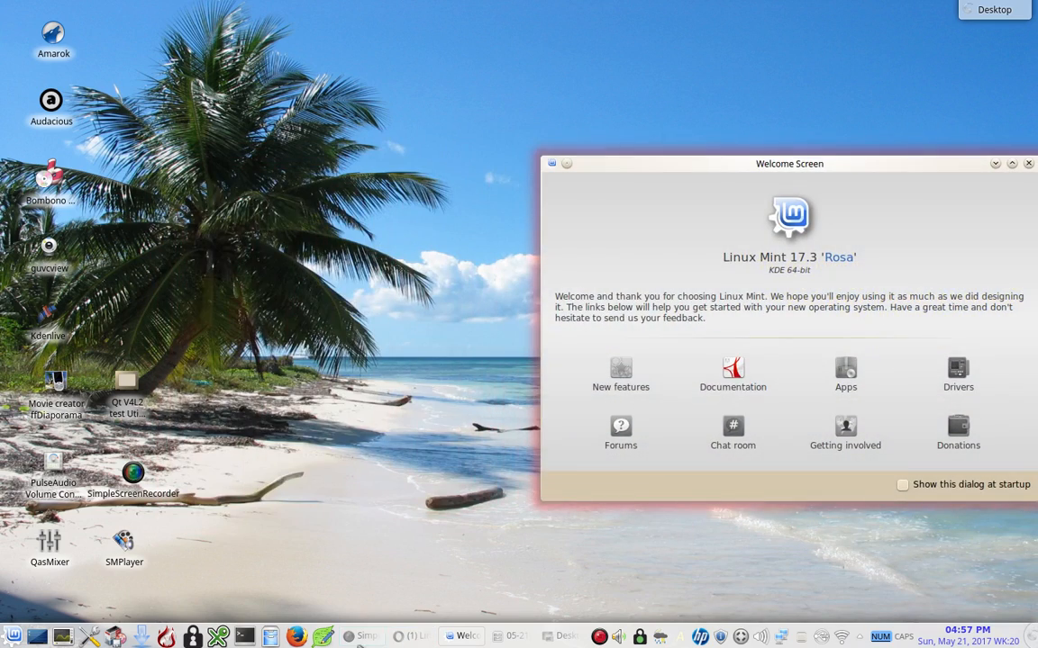
left_click(397, 635)
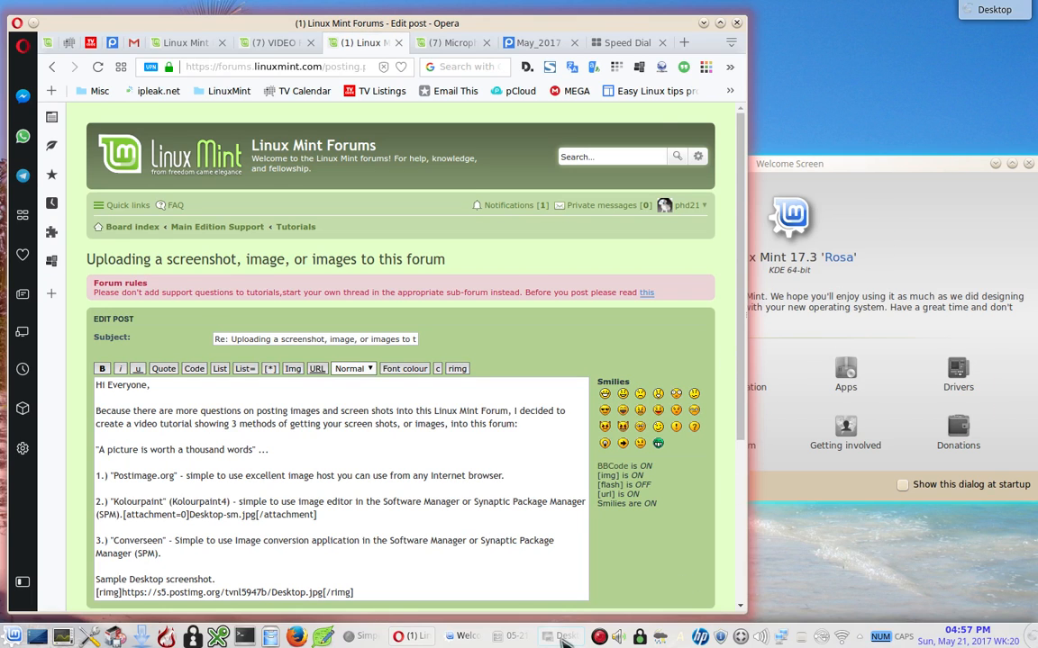
left_click(563, 636)
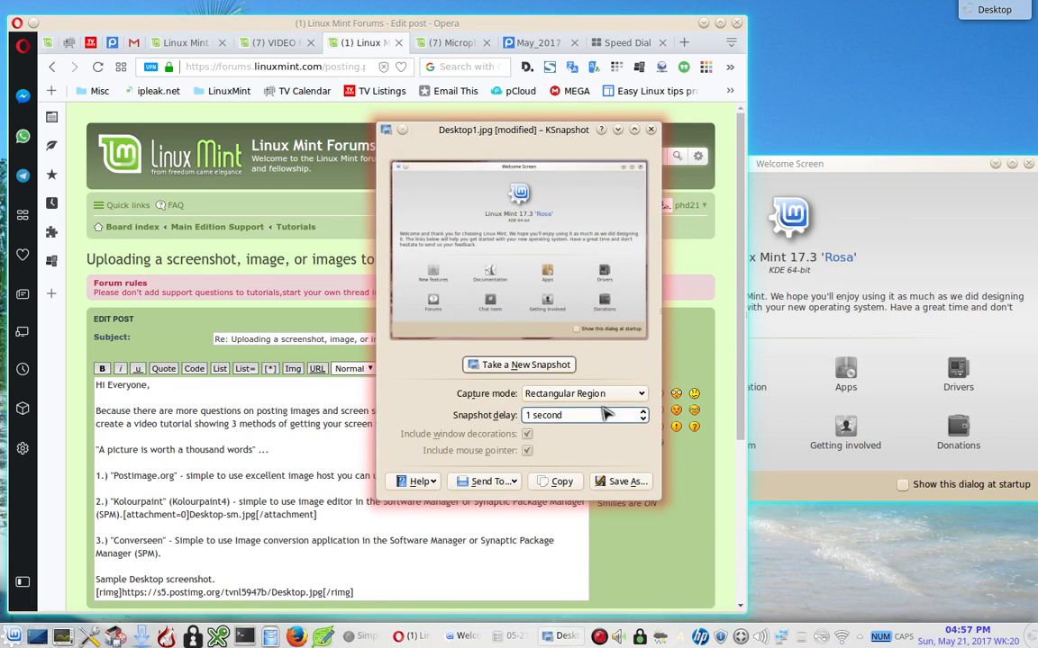
Take a snapshot of the Welcome Screen window in Window Under Cursor mode with a 4-second delay, and close KSnapshot
left_click(604, 396)
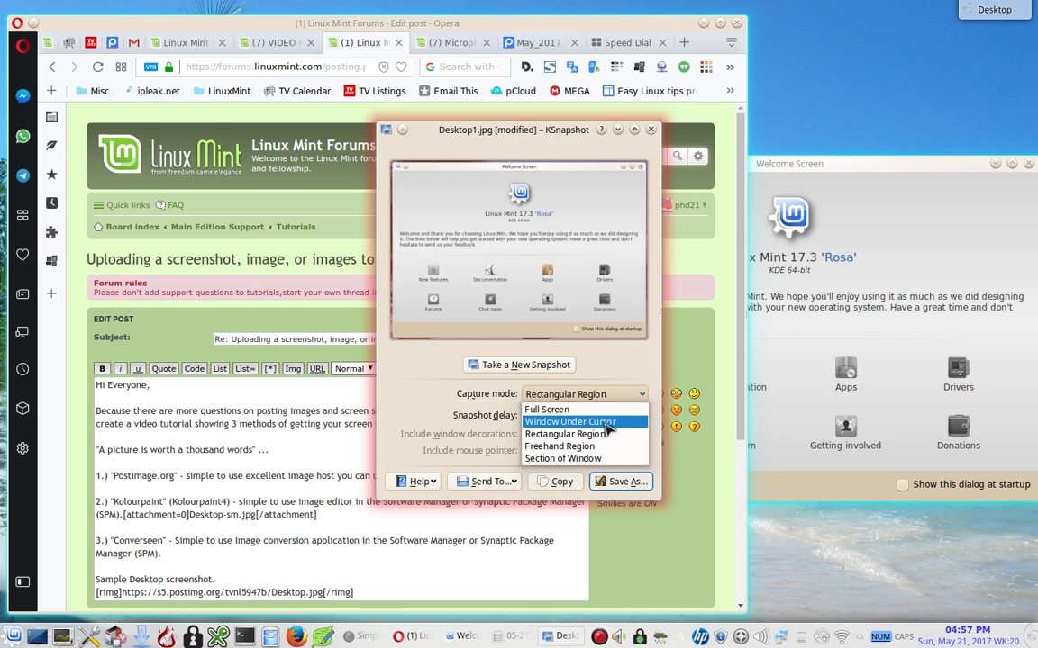
left_click(607, 425)
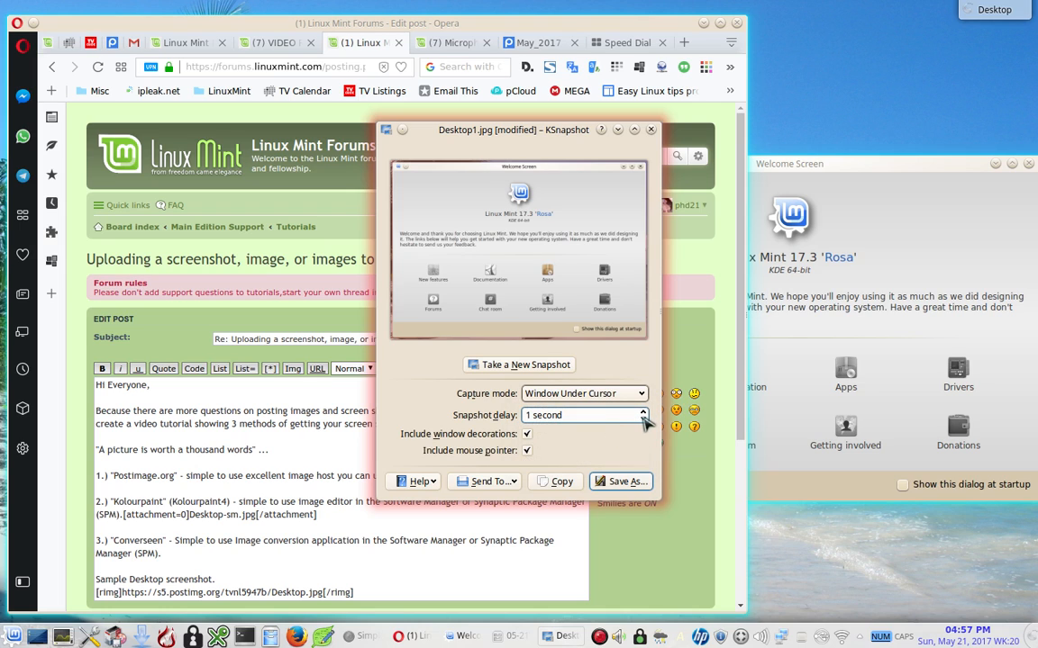
left_click(643, 411)
left_click(643, 411)
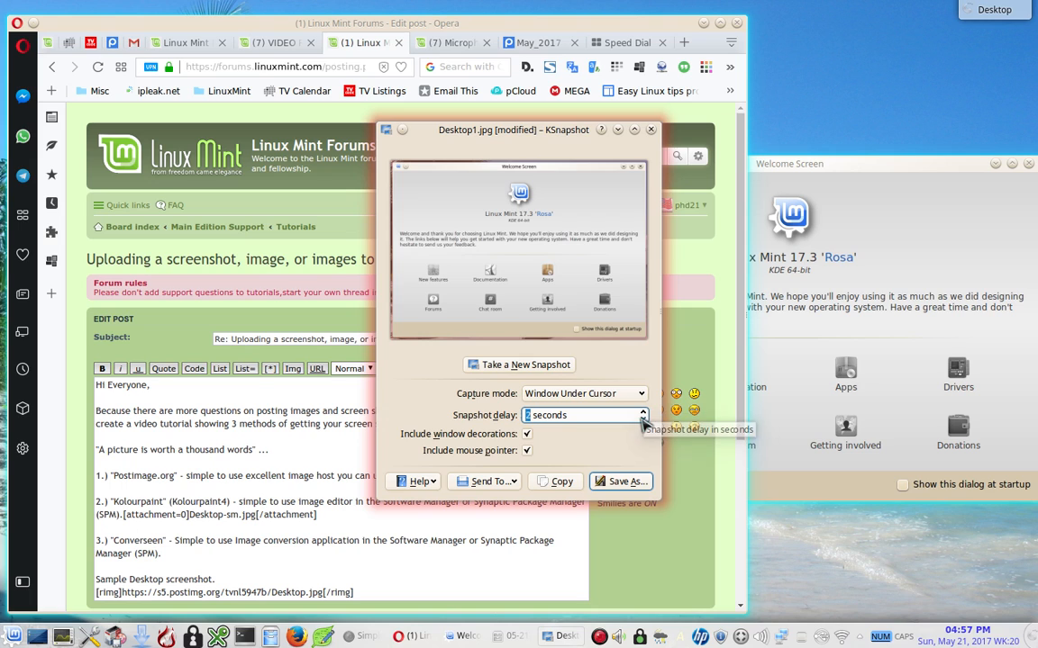
left_click(643, 420)
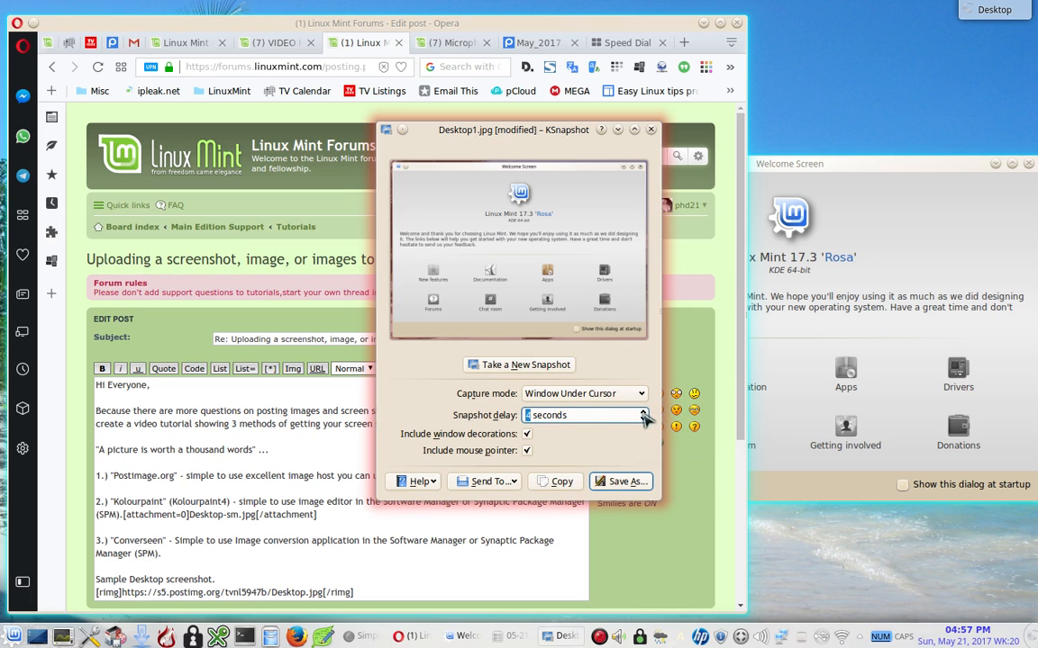
left_click(554, 366)
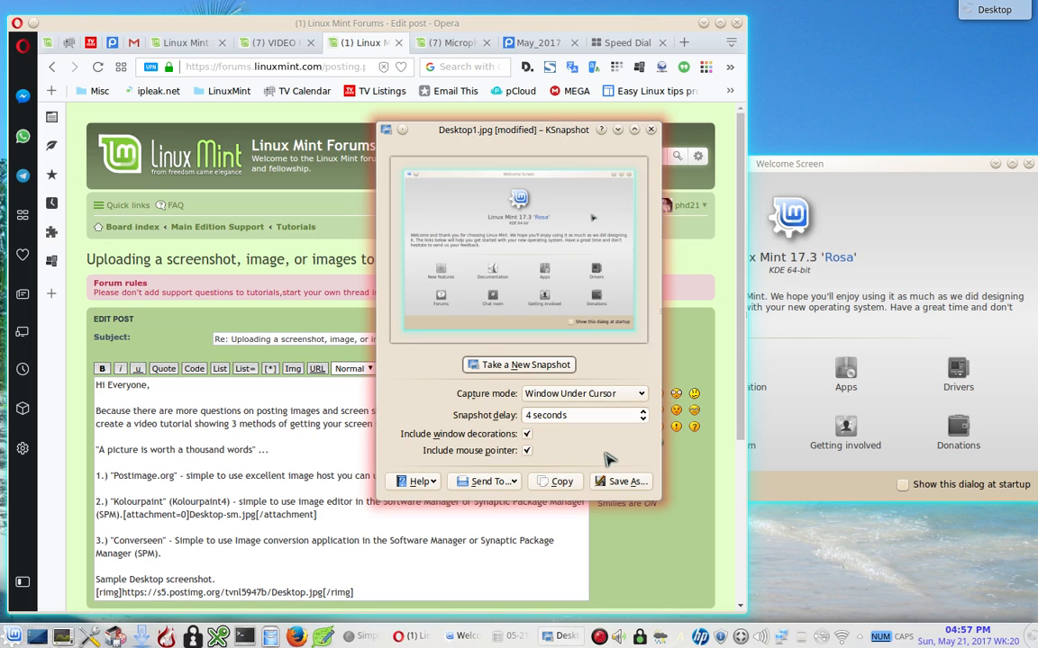
left_click(652, 131)
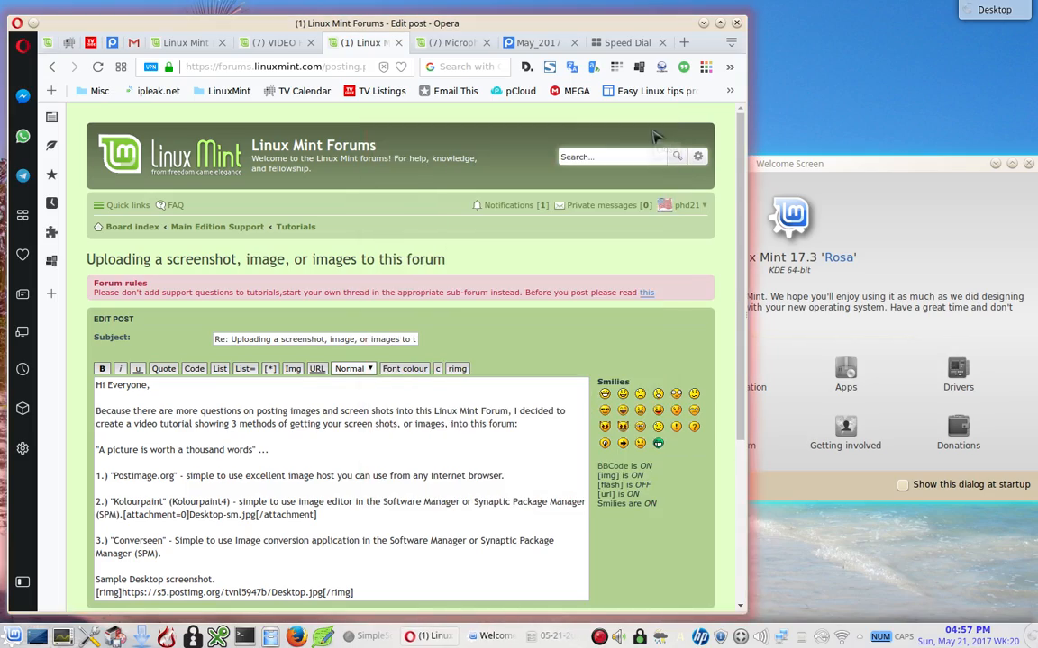
Switch through the virtual desktops to the one holding the Converseen, KolourPaint and Shutter launchers
scroll(809, 580, "down", 1)
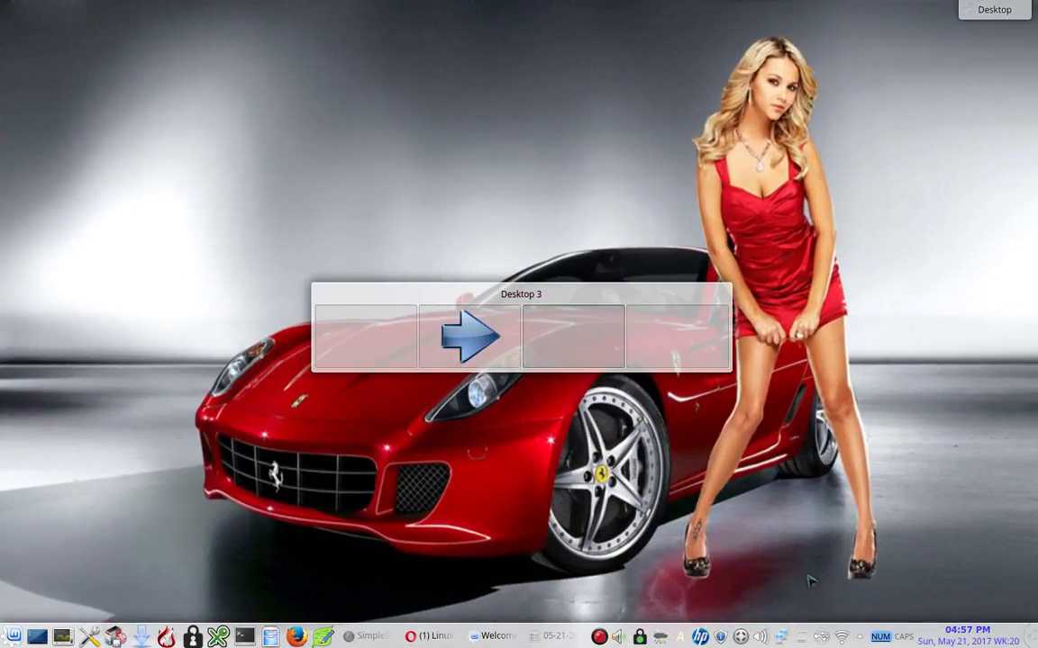
scroll(808, 577, "down", 1)
scroll(808, 557, "down", 1)
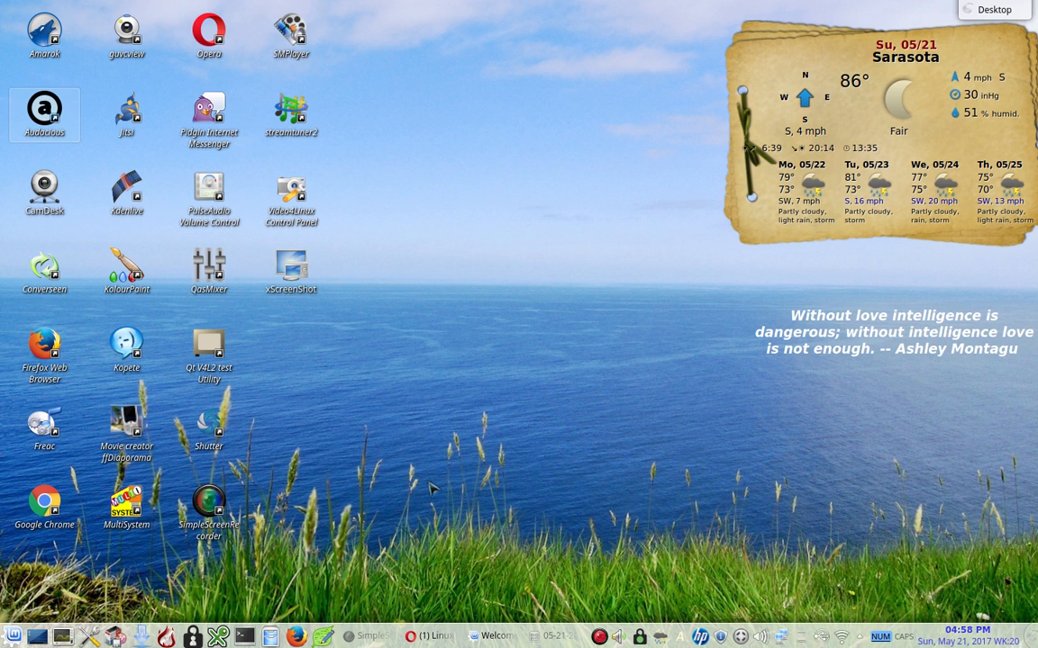
Switch back to the desktop showing the forum post being edited and close the Welcome Screen window
key("ctrl+F2")
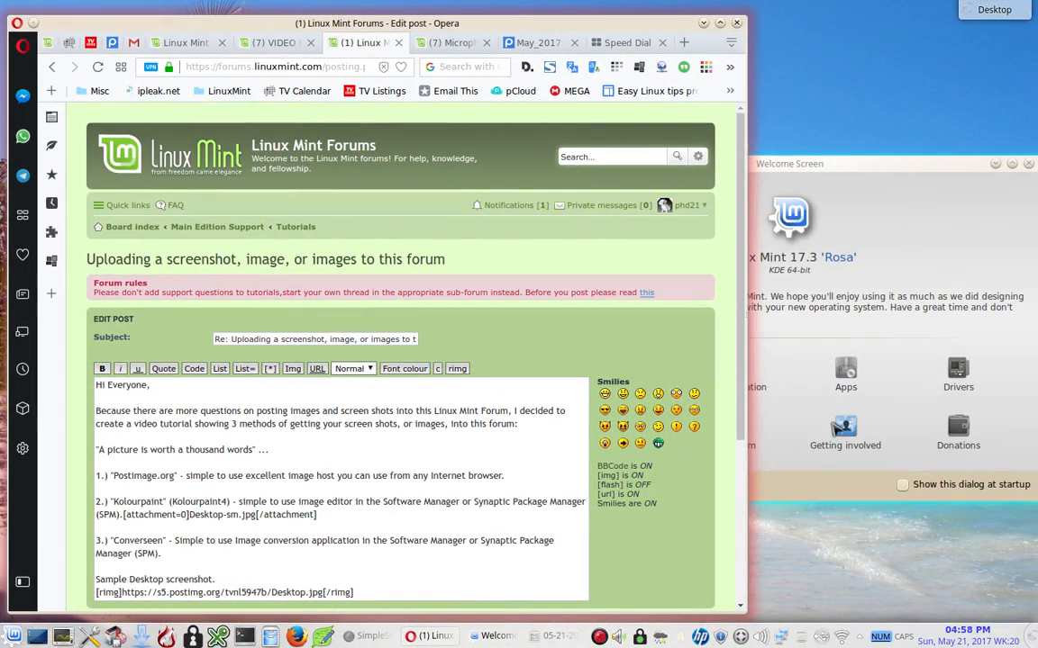
left_click(1029, 164)
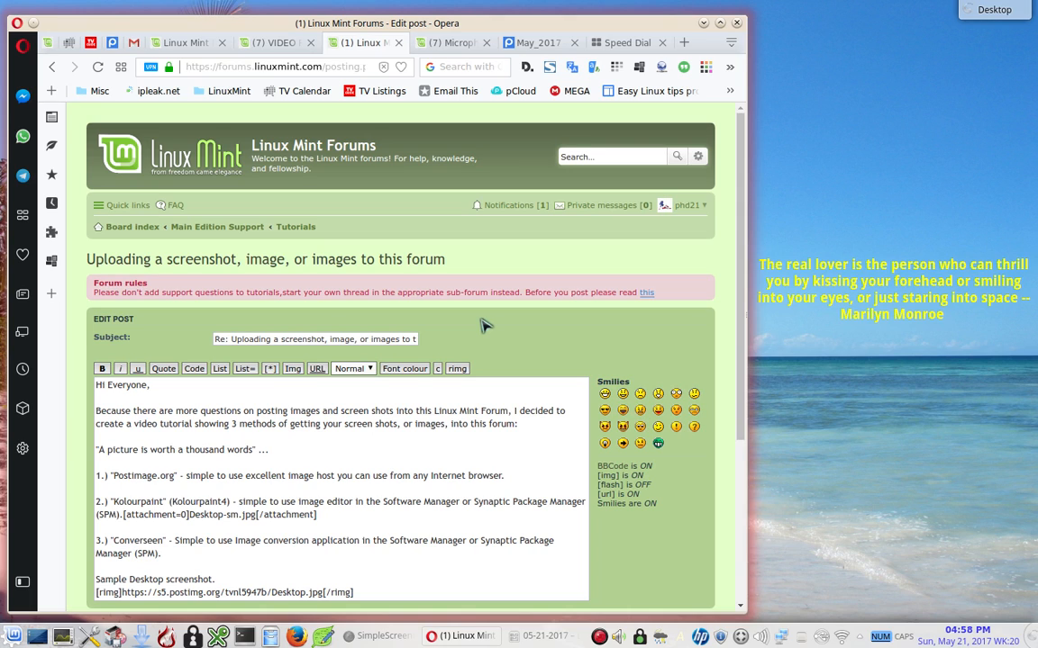
scroll(441, 279, "down", 1)
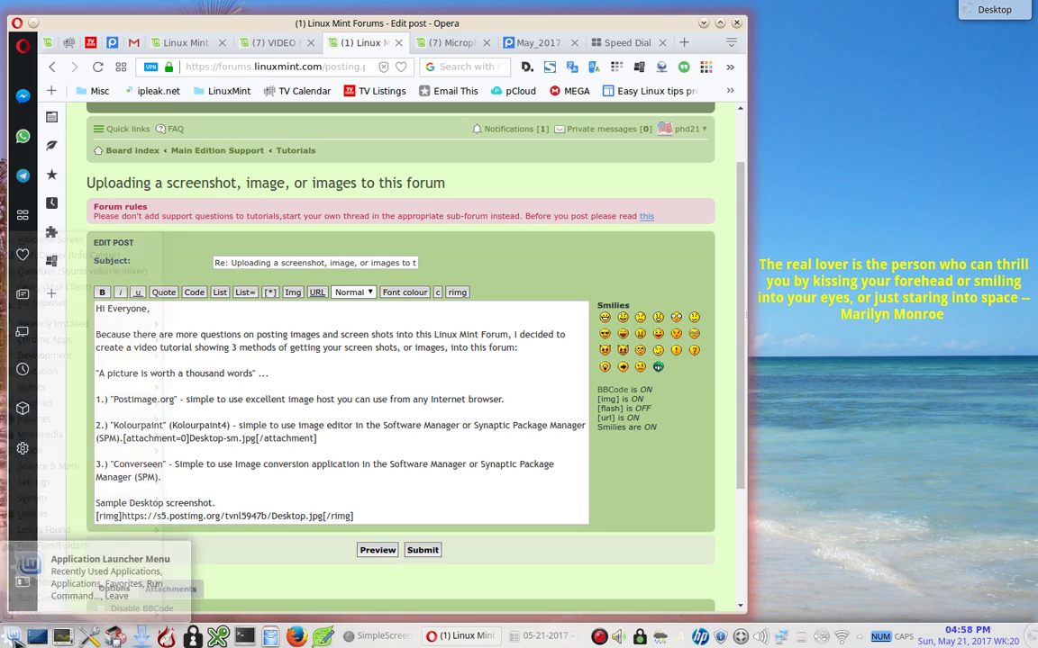
Launch Converseen from the Graphics applications and minimize the Opera window behind it
left_click(14, 635)
mouse_move(47, 613)
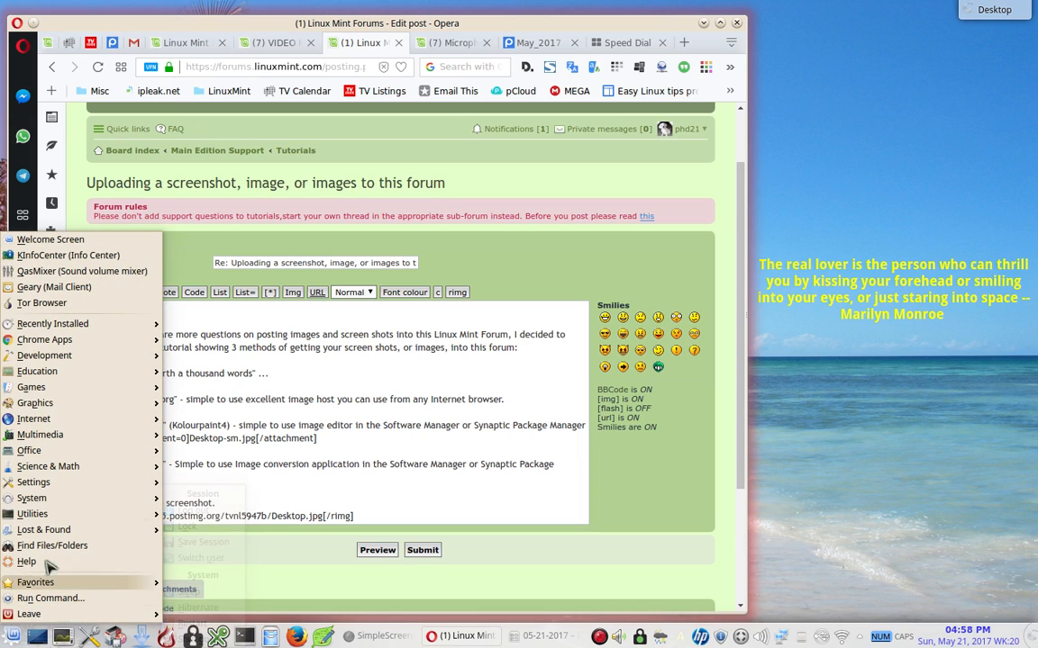
mouse_move(42, 404)
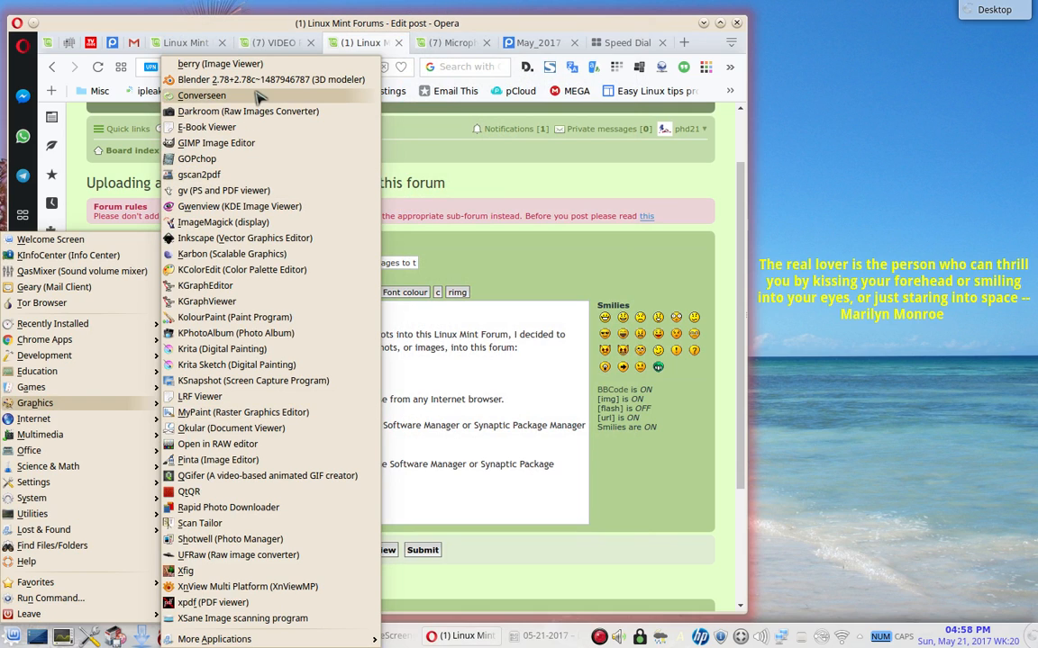
left_click(201, 96)
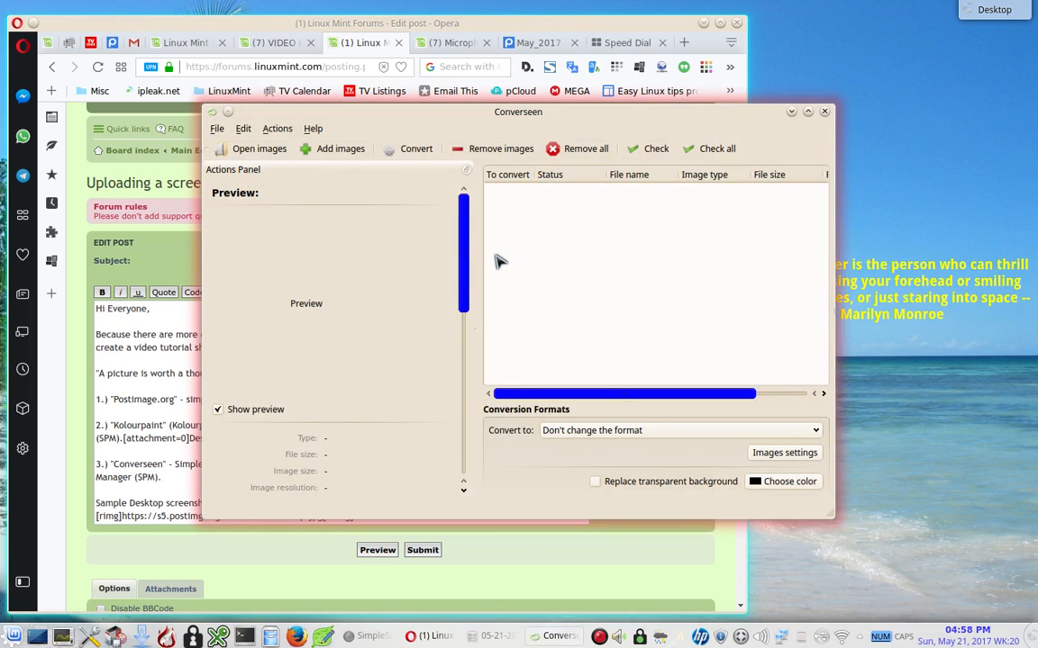
left_click(704, 24)
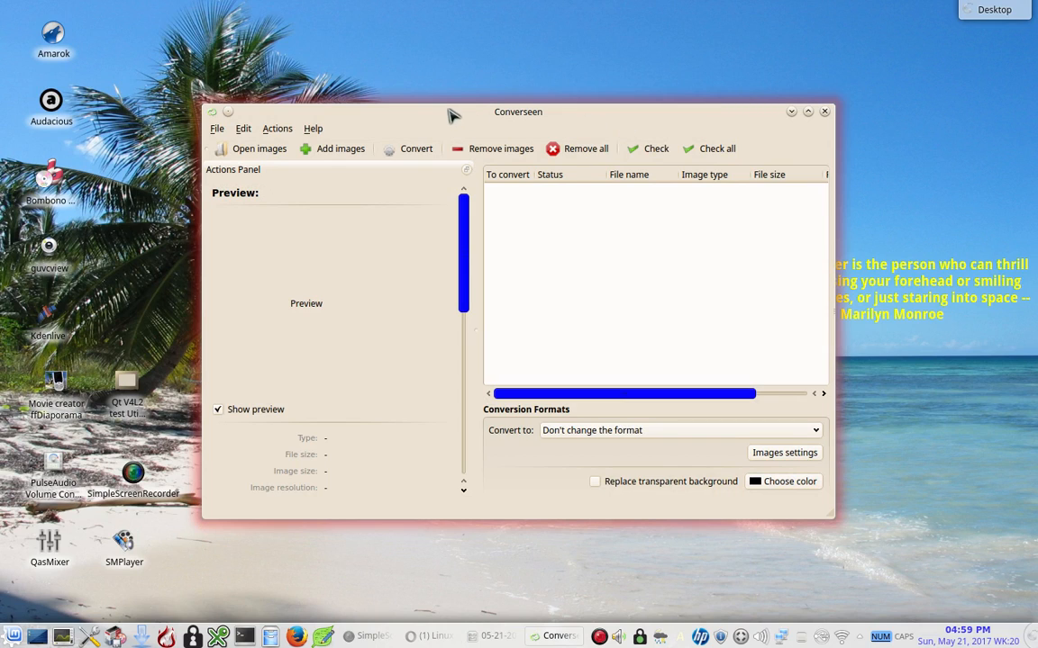
Move and enlarge the Converseen window, extend it to the desktop's left edge, and maximize it
left_click_drag(447, 110, 351, 75)
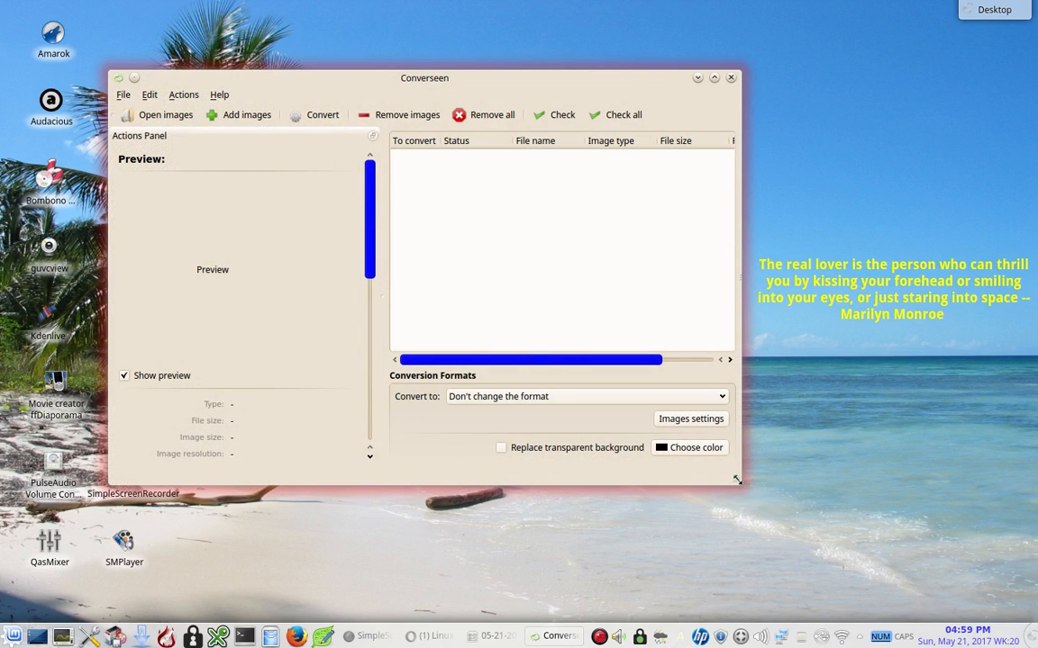
left_click_drag(737, 480, 723, 614)
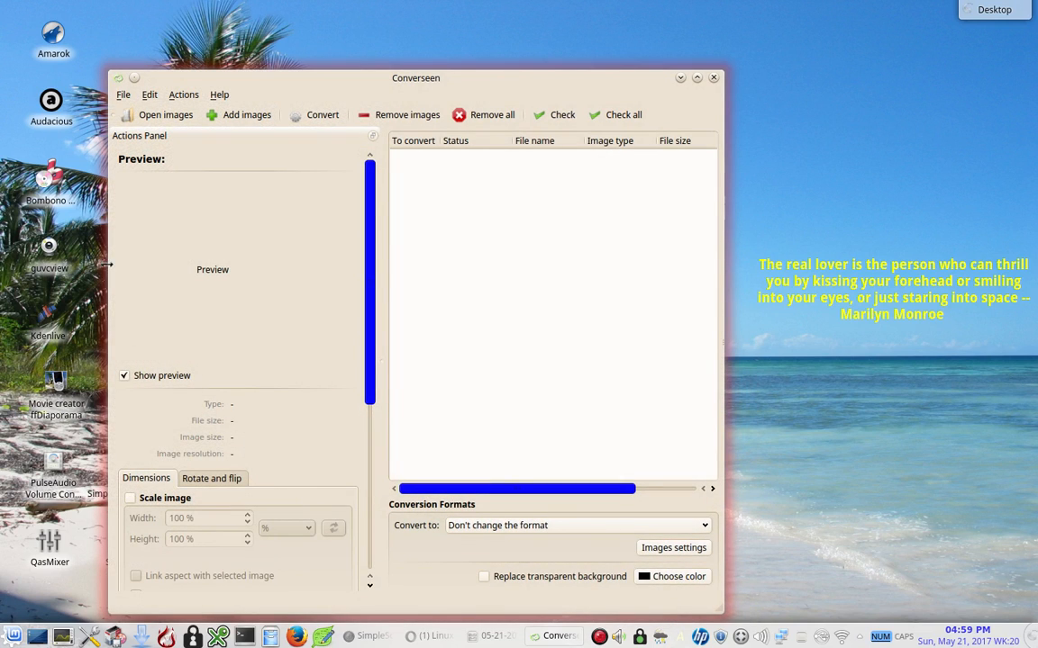
left_click_drag(105, 264, 3, 238)
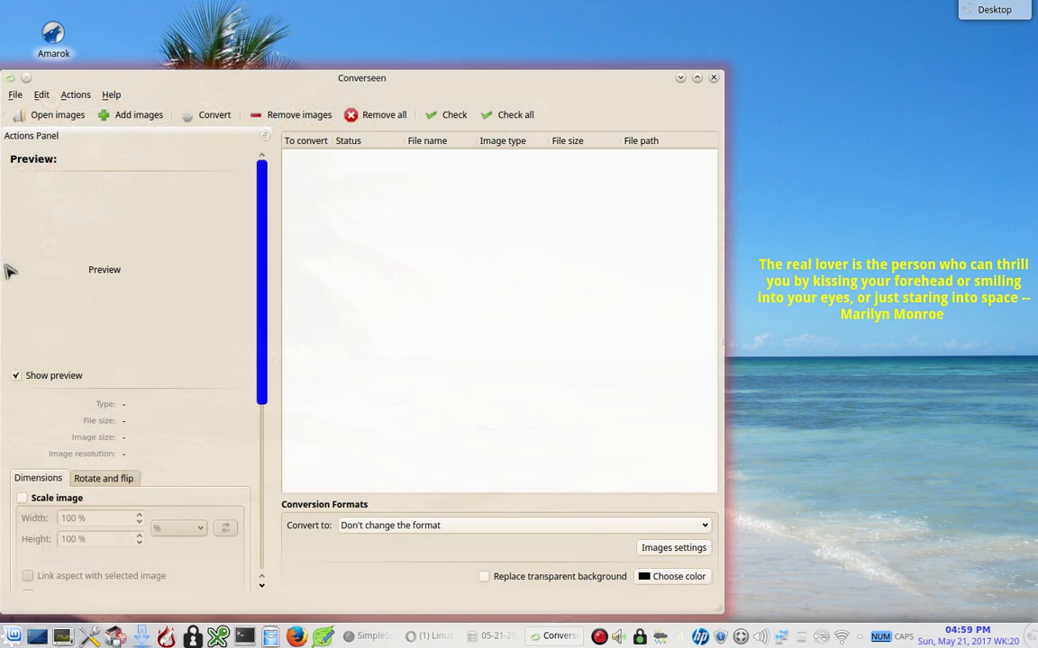
double_click(629, 78)
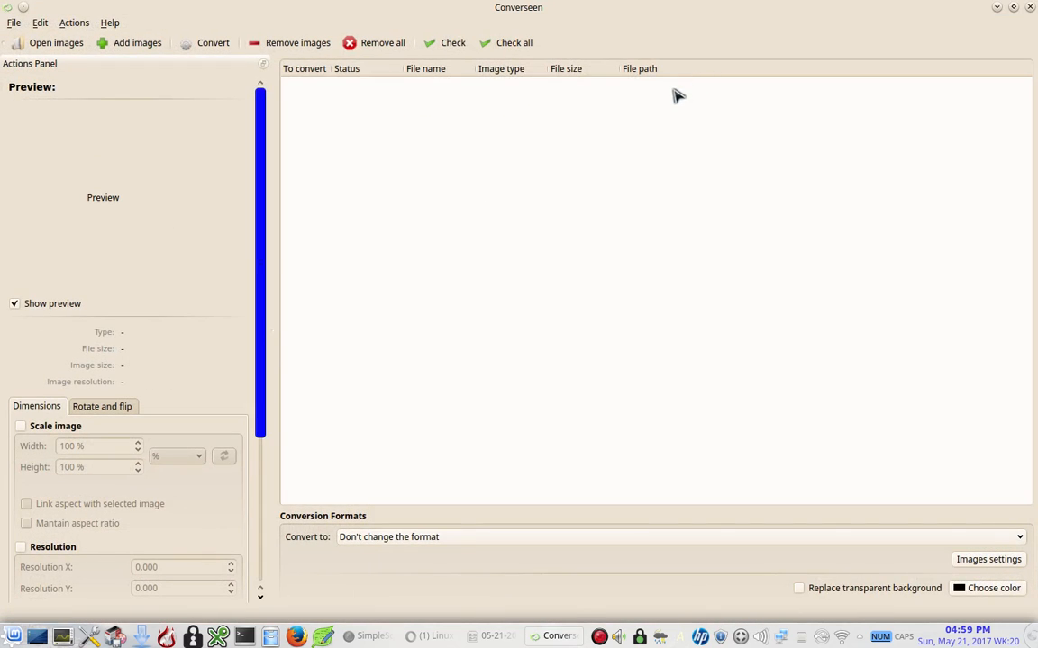
Add K3b_CreateAudioCD1.jpg, K3b_CreateAudioCD2.jpg and K3b_CreateAudioCD3.jpg from the Downloads/ScreenShots folder to the conversion list
left_click(132, 52)
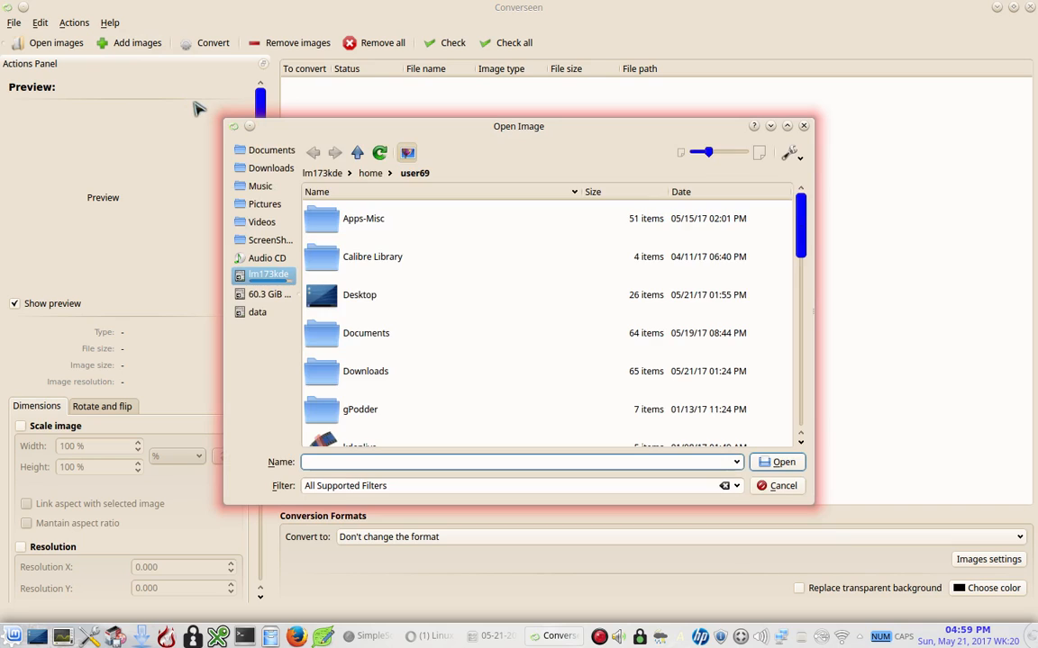
left_click(331, 382)
double_click(331, 383)
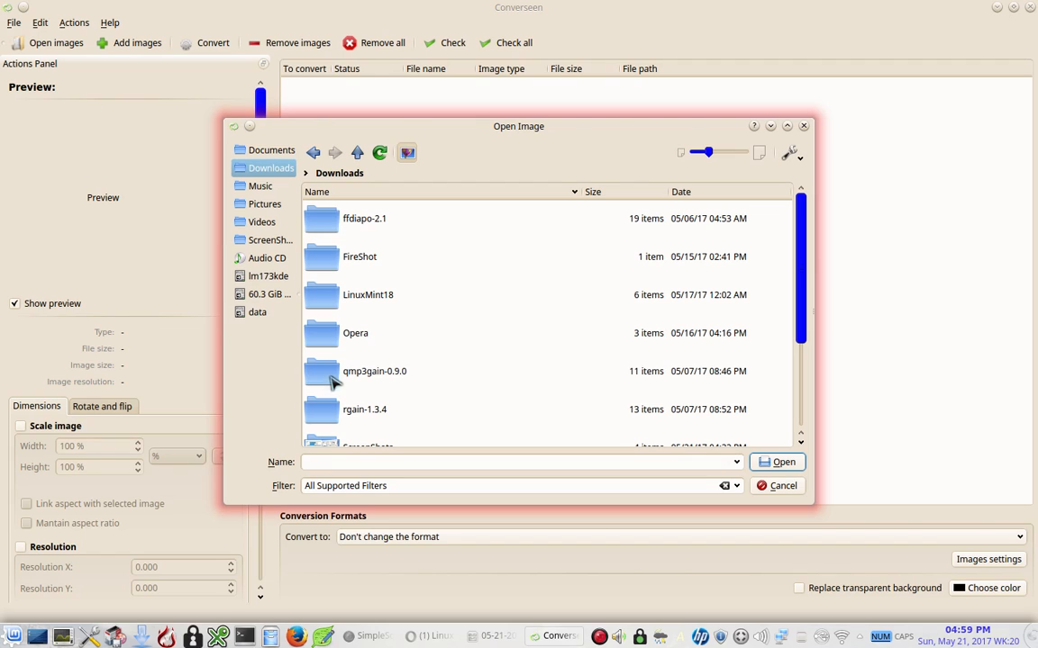
scroll(331, 380, "down", 3)
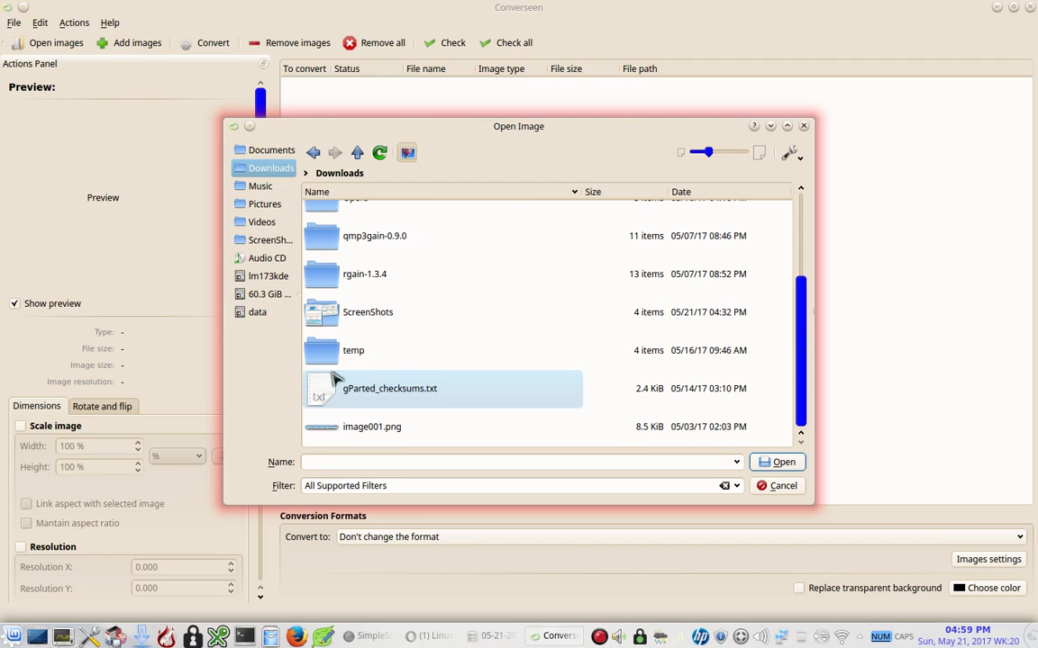
left_click(327, 318)
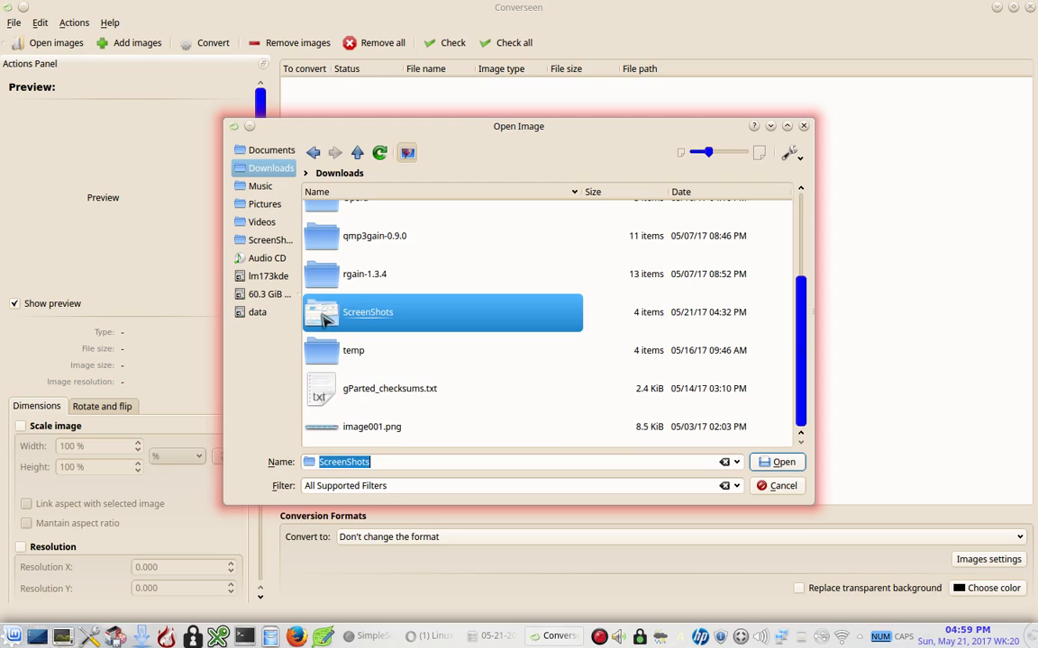
double_click(326, 318)
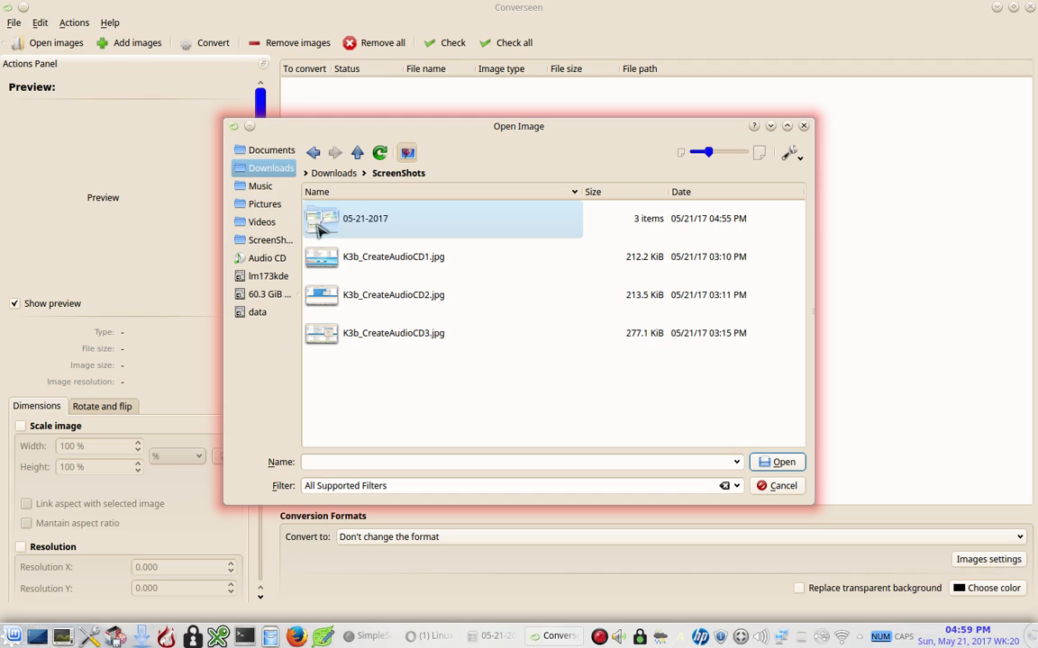
left_click(324, 268)
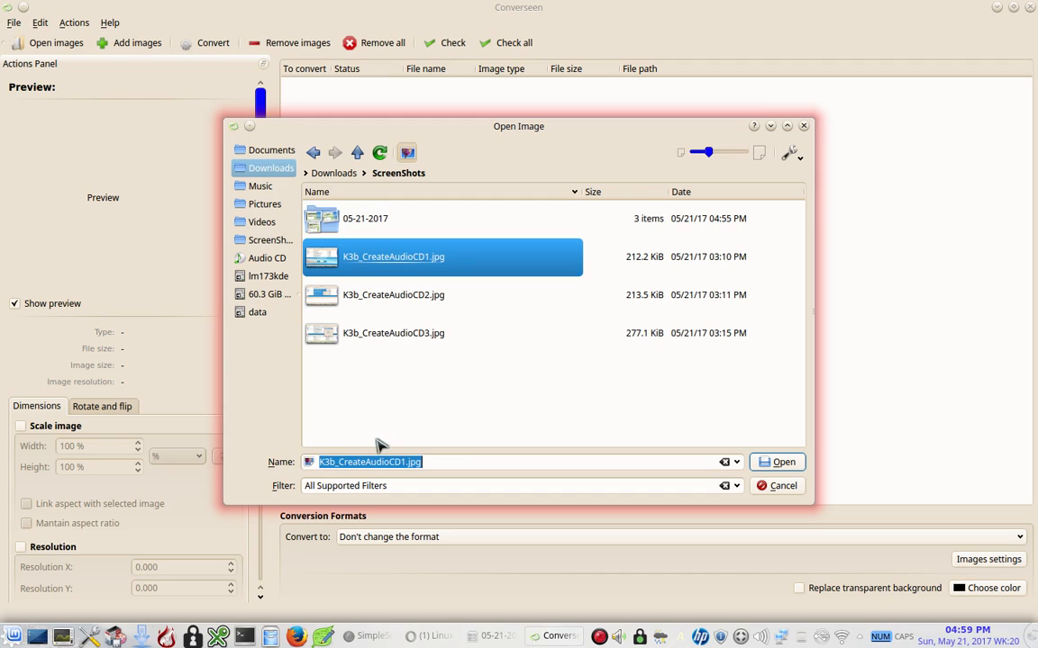
key("shift+Down")
key("shift+Down")
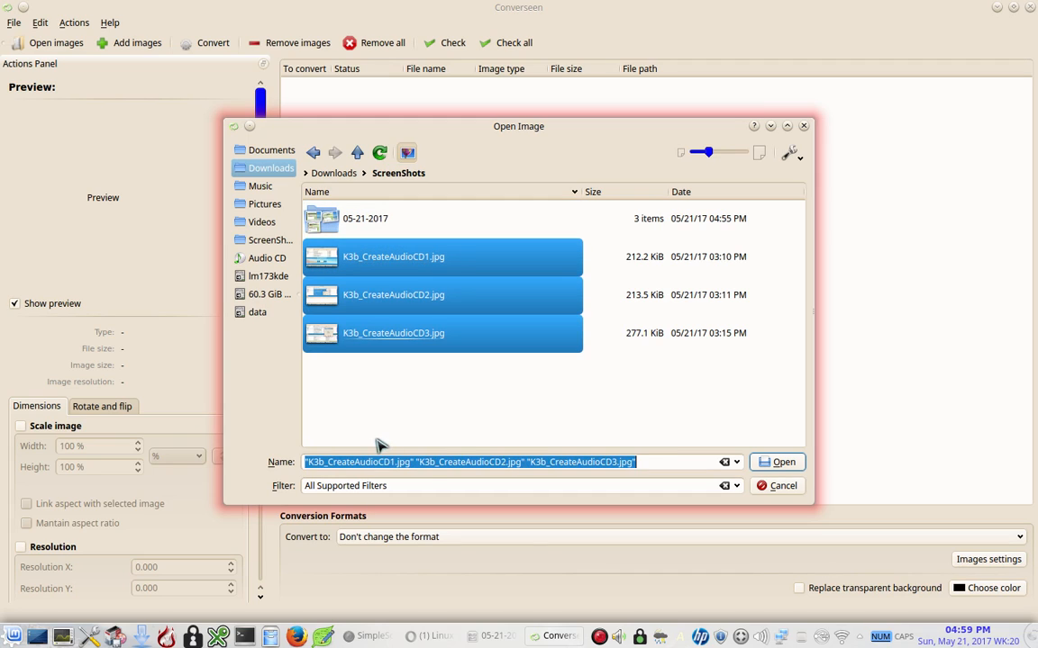
left_click(778, 463)
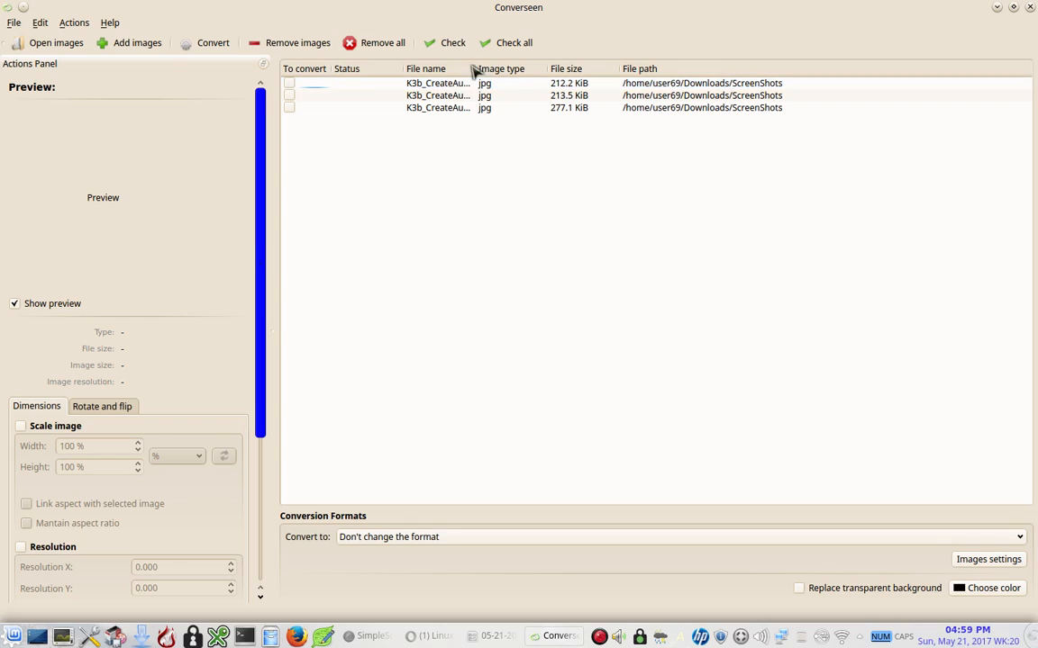
Widen the File name column to show full names, mark all images for conversion, and preview K3b_CreateAudioCD1.jpg
left_click_drag(474, 68, 522, 68)
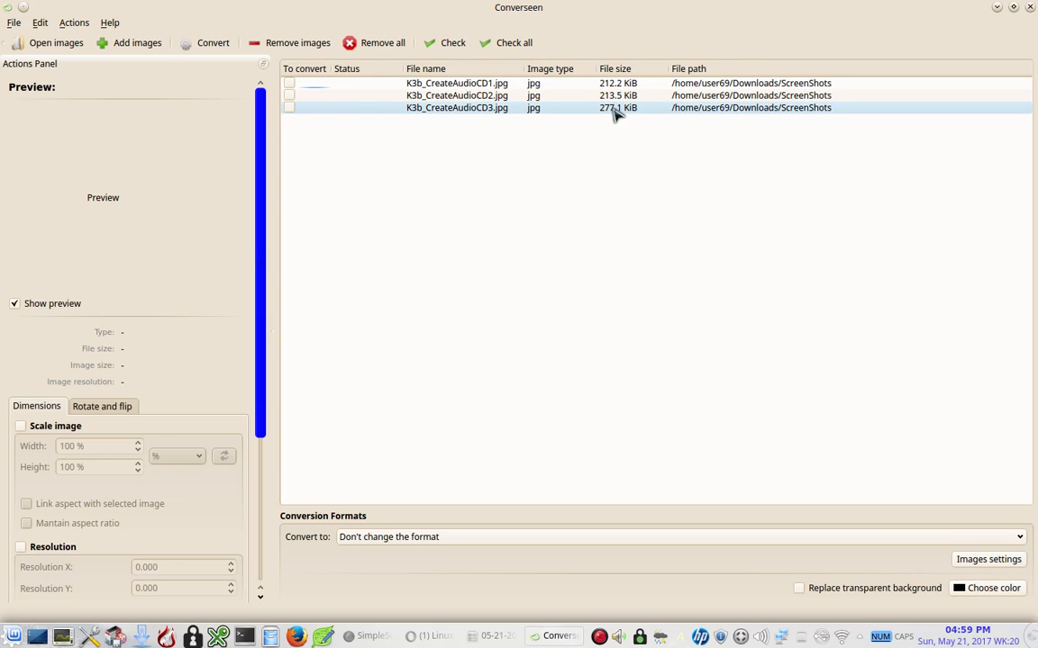
left_click(515, 45)
left_click(461, 83)
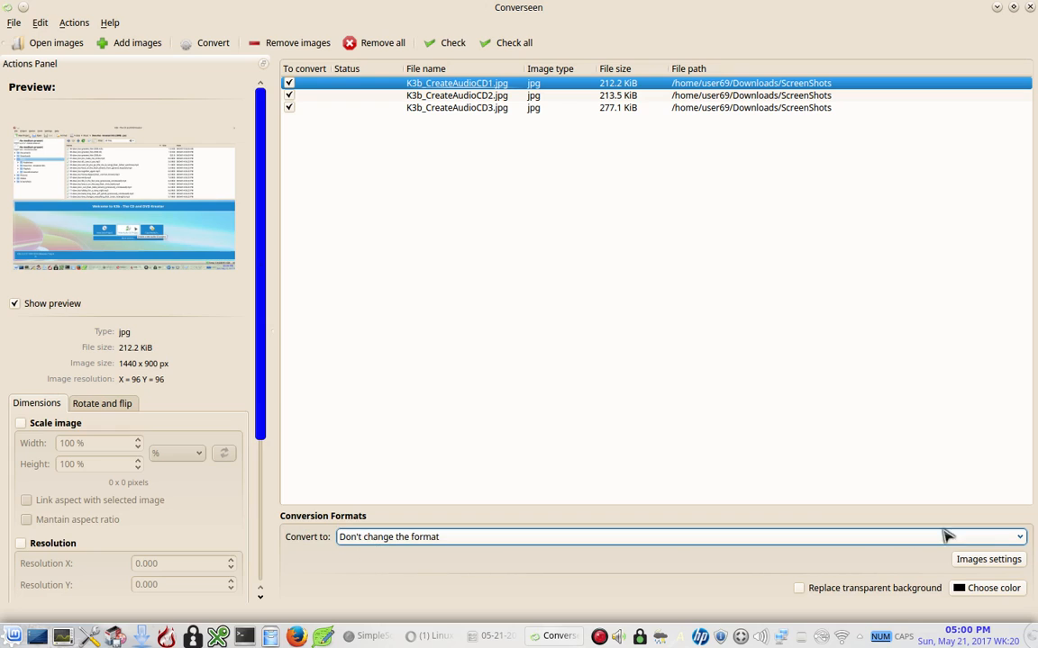
Set the conversion format to JPG - (Joint Photographic Experts Group JFIF format)
left_click(1018, 538)
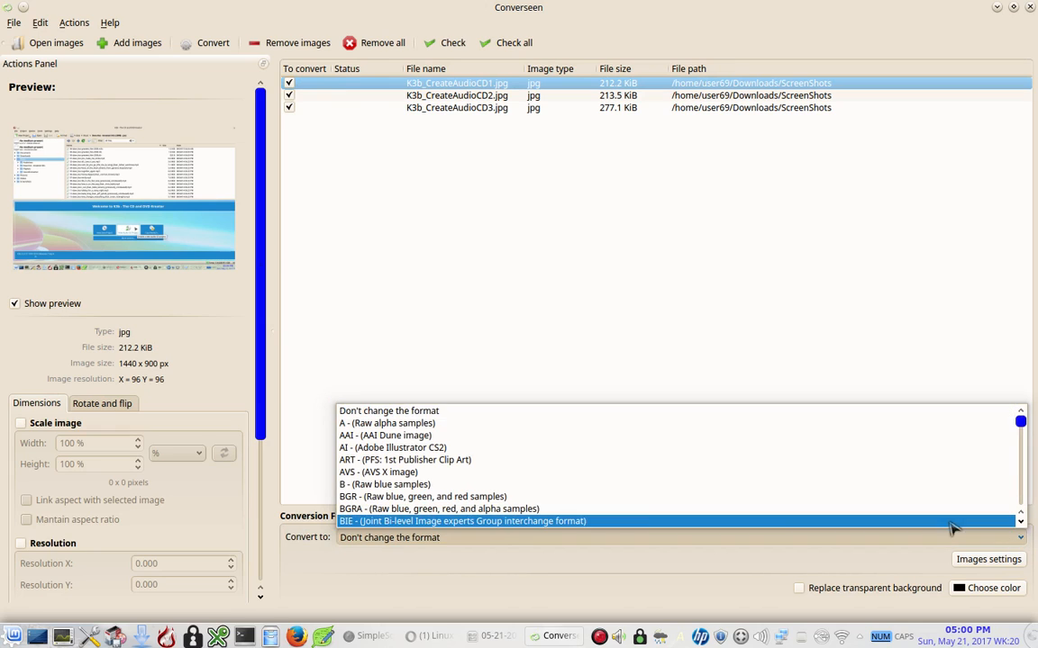
scroll(561, 485, "down", 5)
scroll(561, 485, "down", 8)
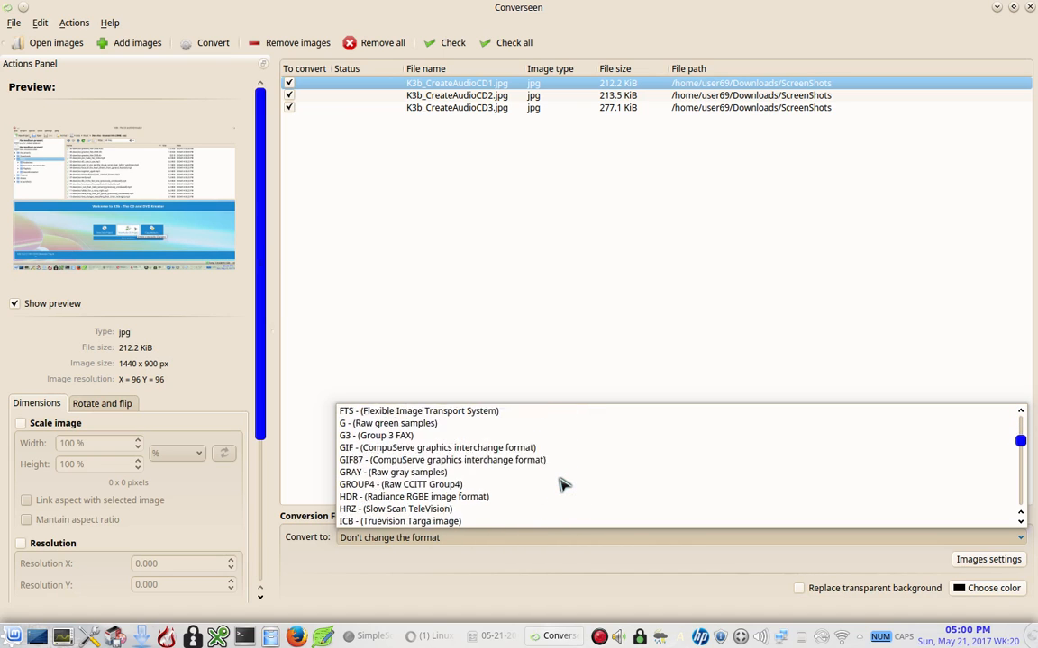
scroll(561, 484, "down", 4)
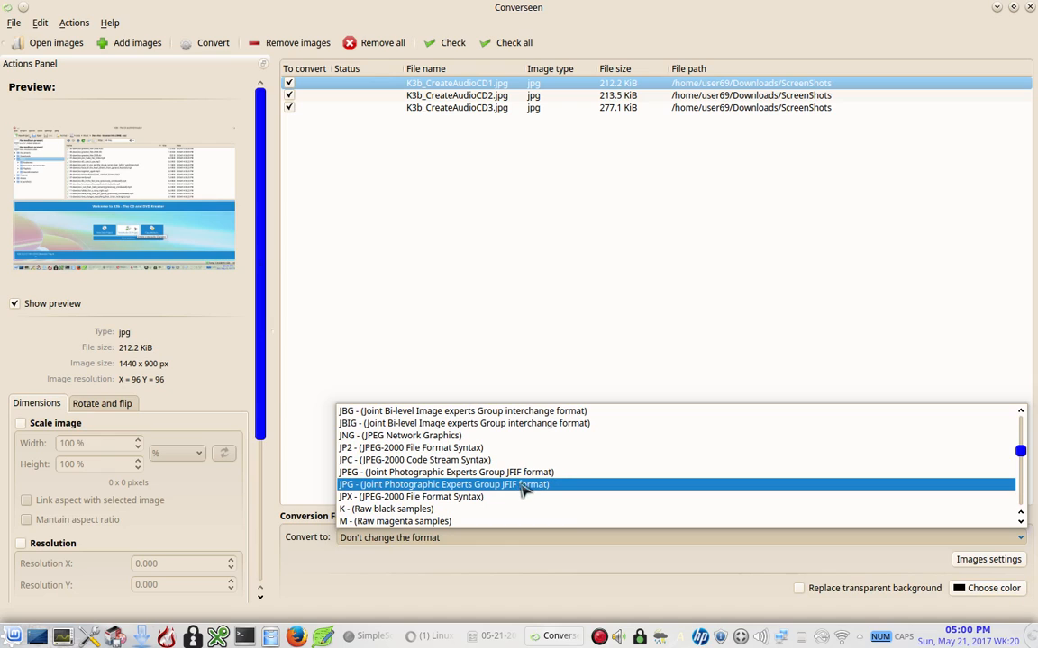
left_click(526, 488)
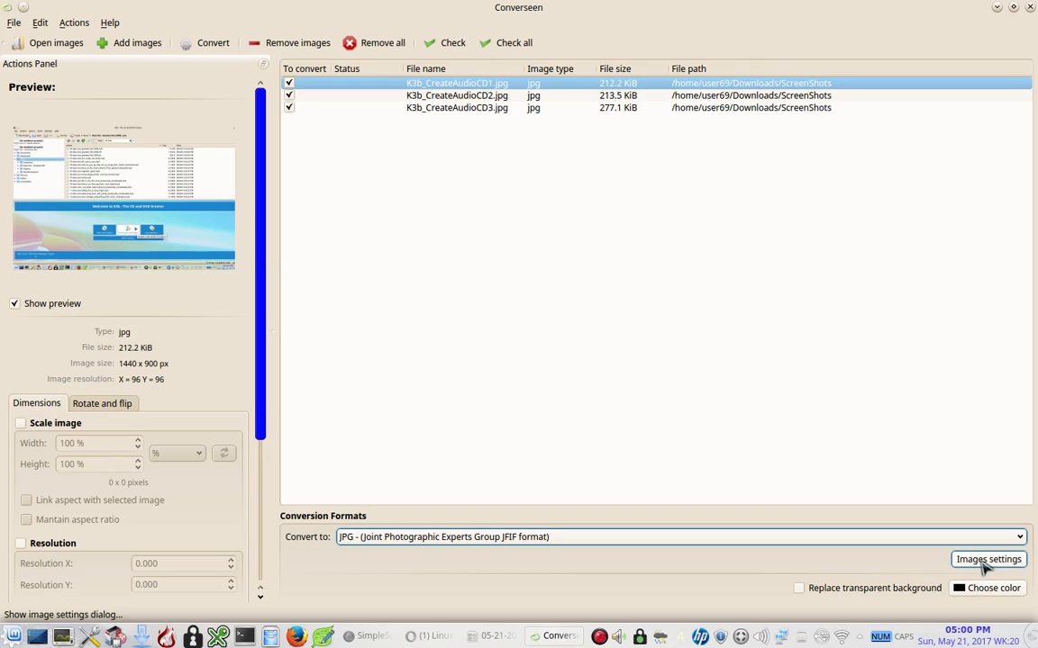
Set the JPEG compression quality to 69 in the image settings
left_click(986, 562)
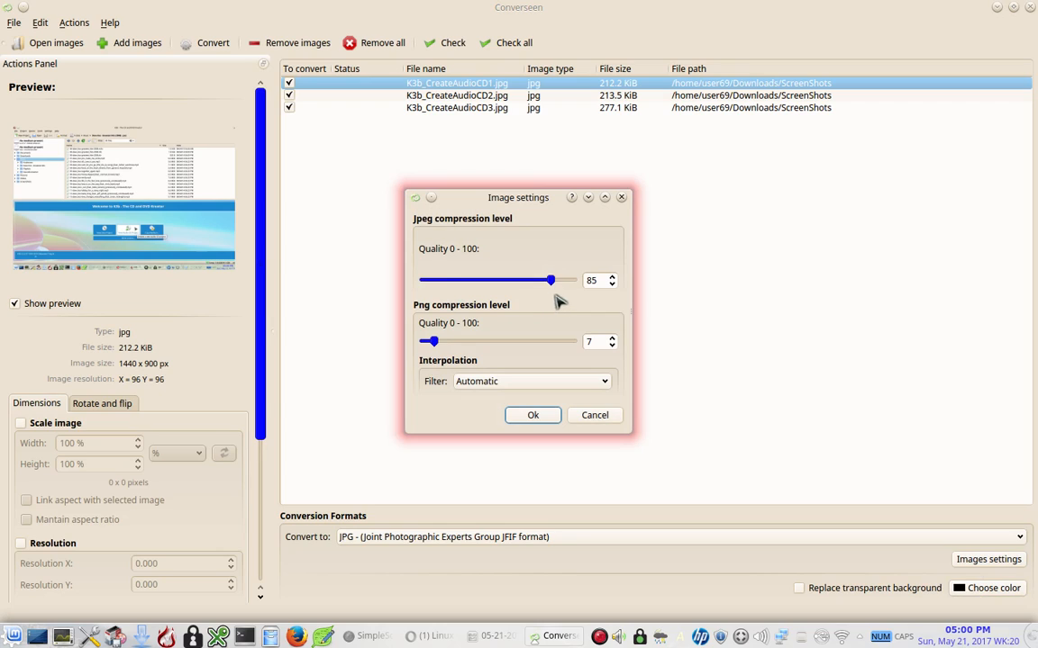
left_click_drag(550, 280, 530, 285)
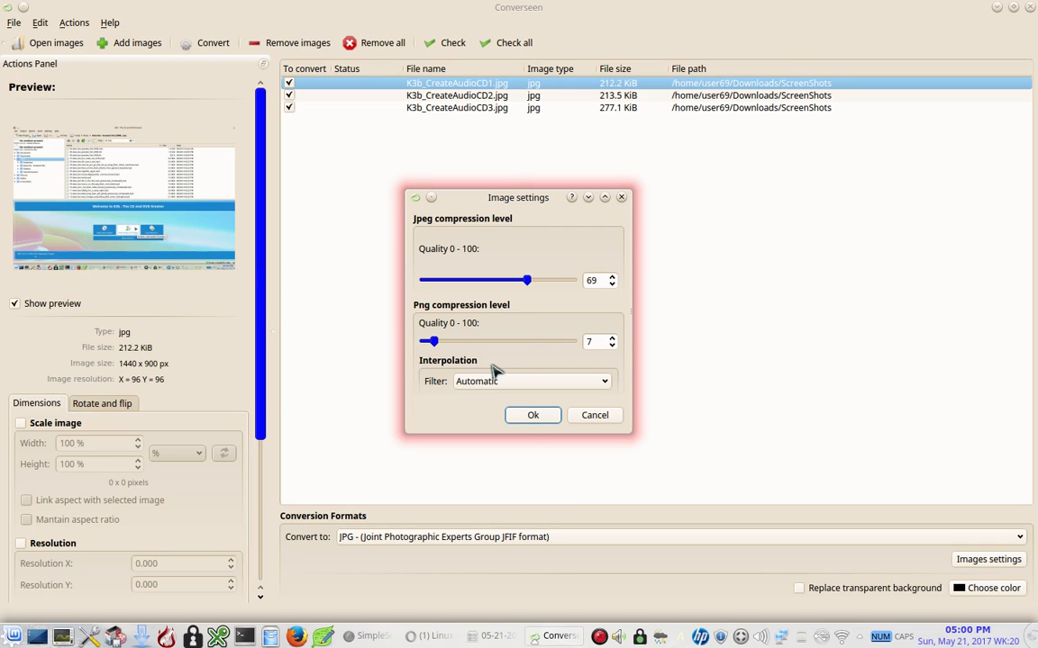
left_click(533, 415)
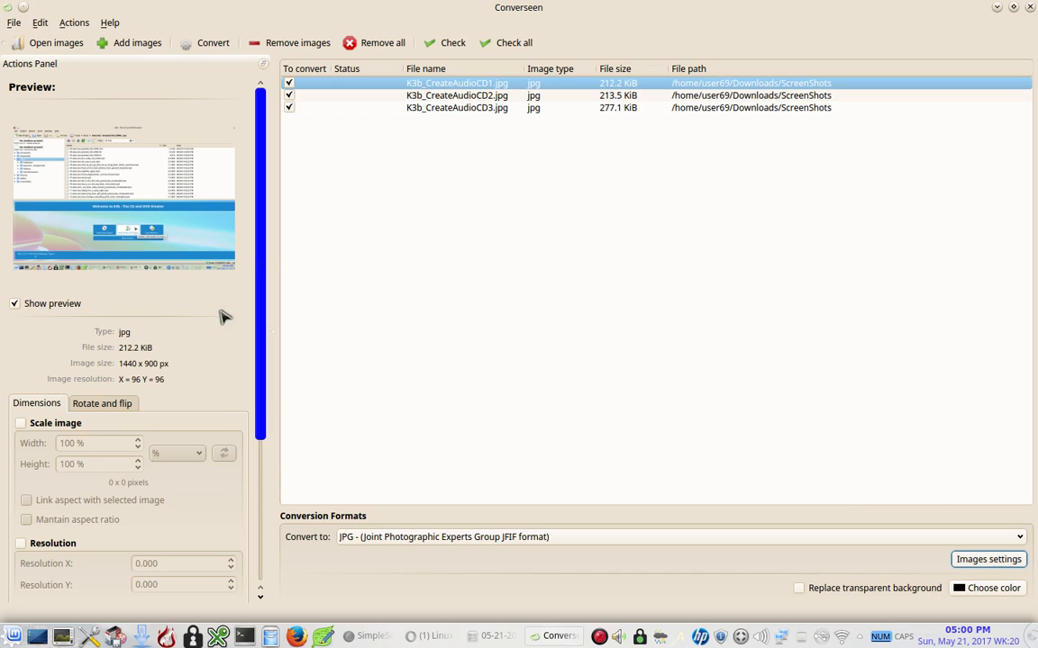
Enable image scaling with the aspect ratio maintained, and set the scale to 80 %
scroll(227, 263, "down", 3)
scroll(227, 263, "down", 1)
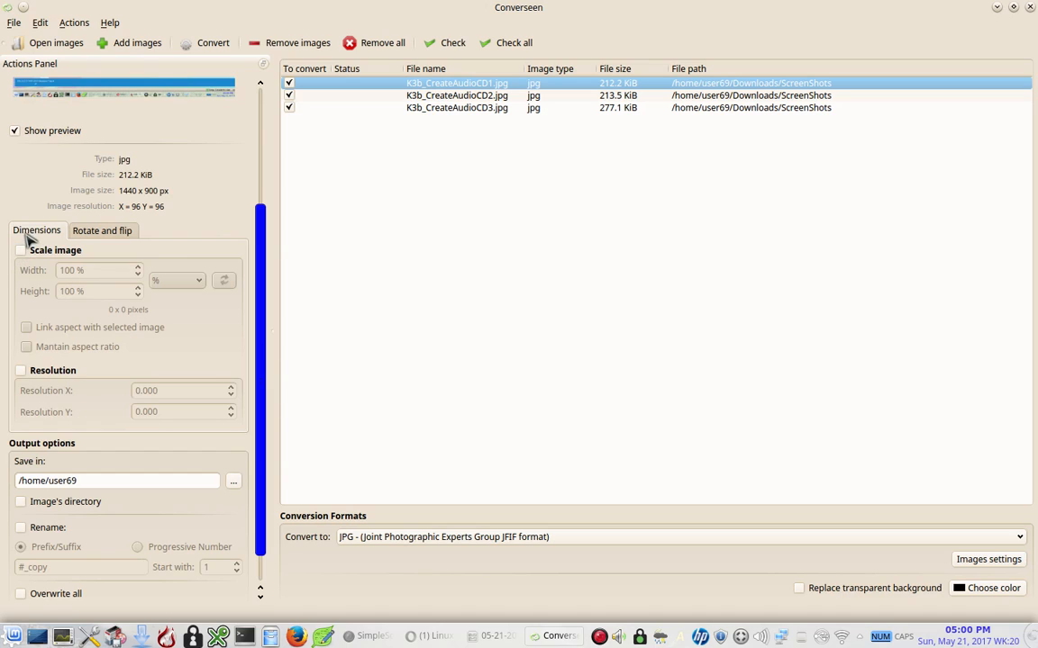
left_click(20, 251)
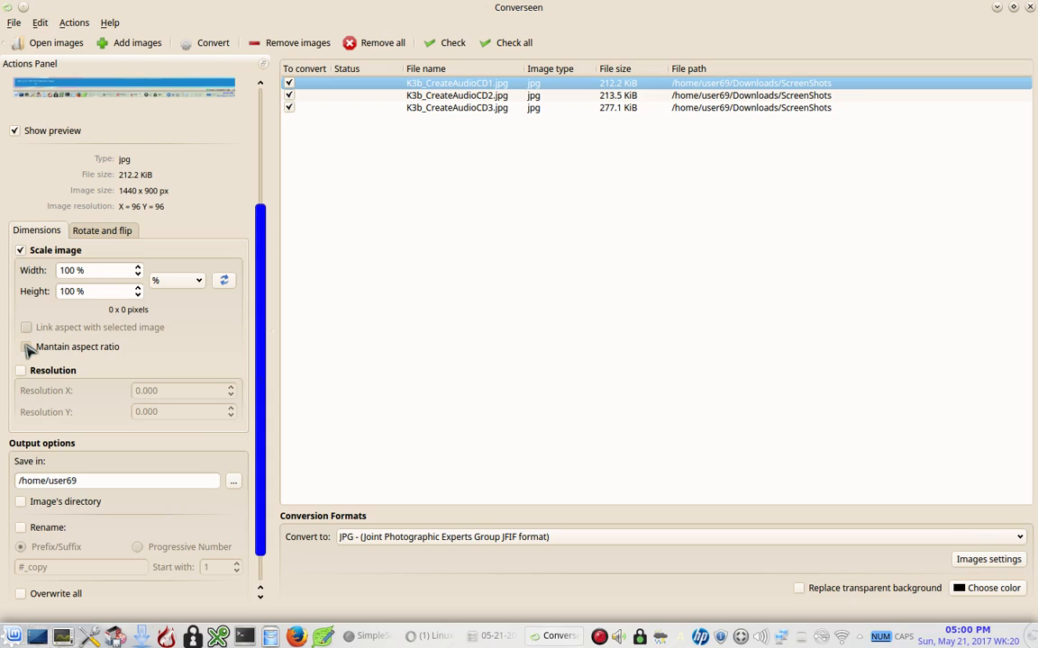
left_click(26, 348)
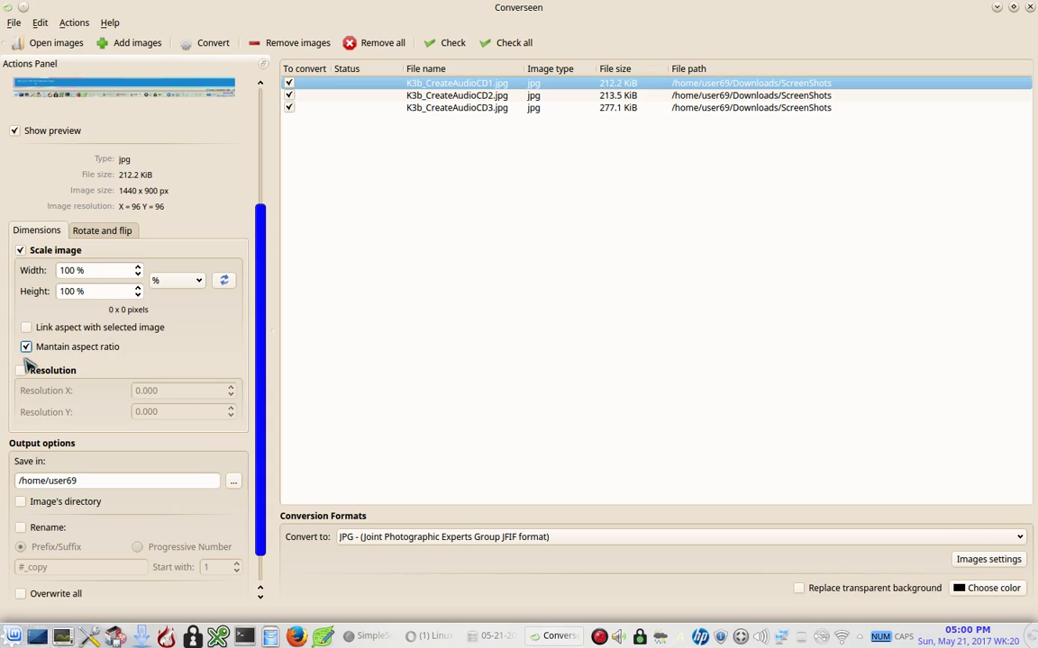
left_click(57, 288)
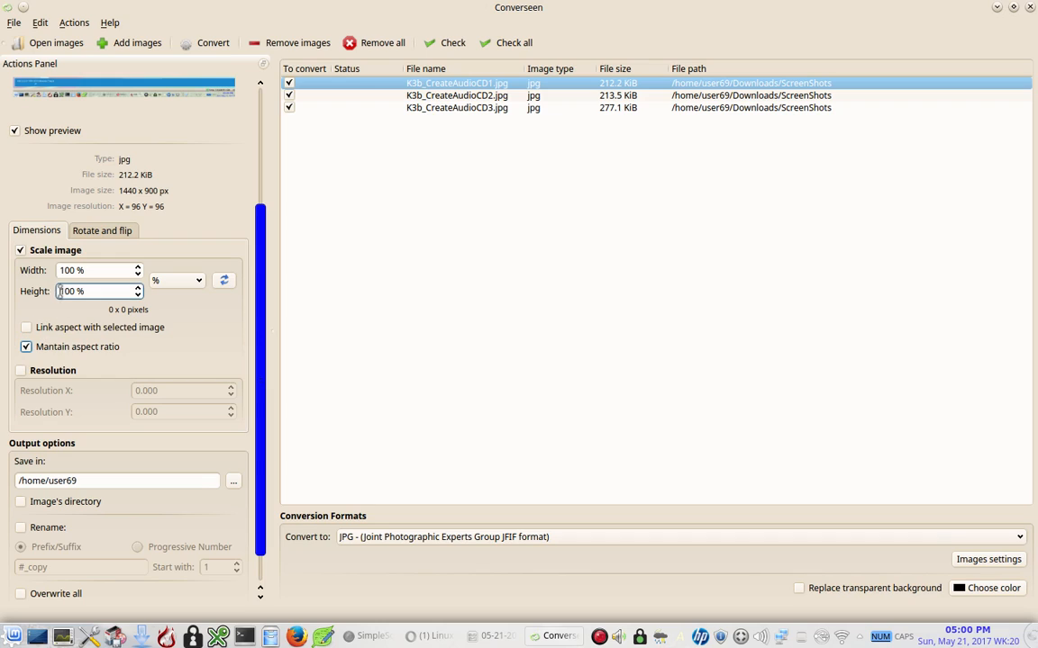
double_click(60, 292)
type("80")
key("Tab")
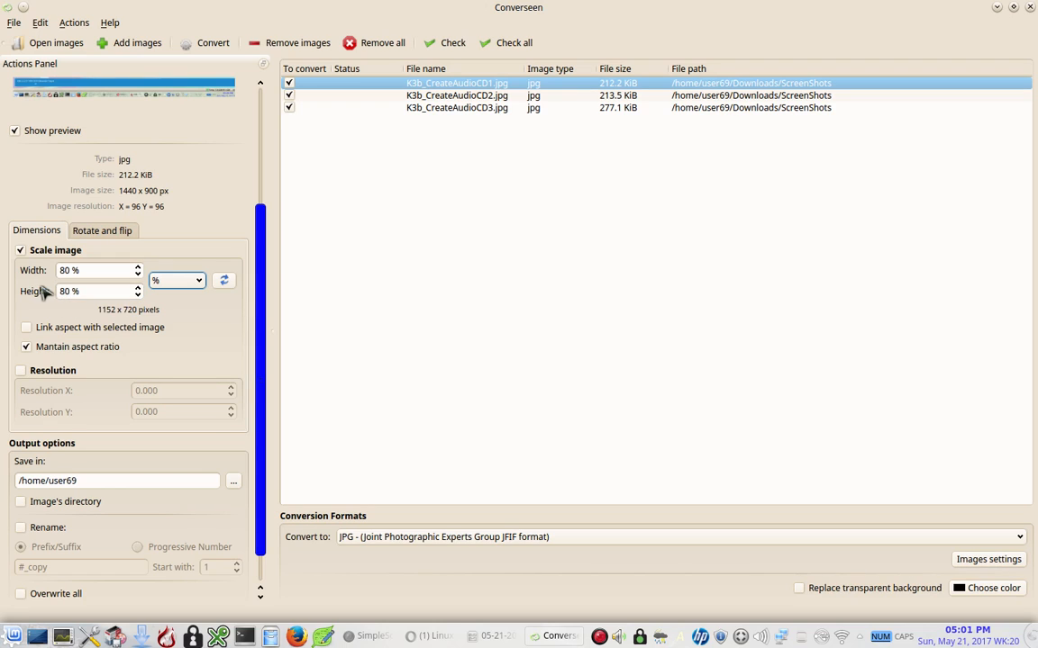
Try px as the scaling unit, return it to %, and set the width and height to 80 %
left_click(61, 270)
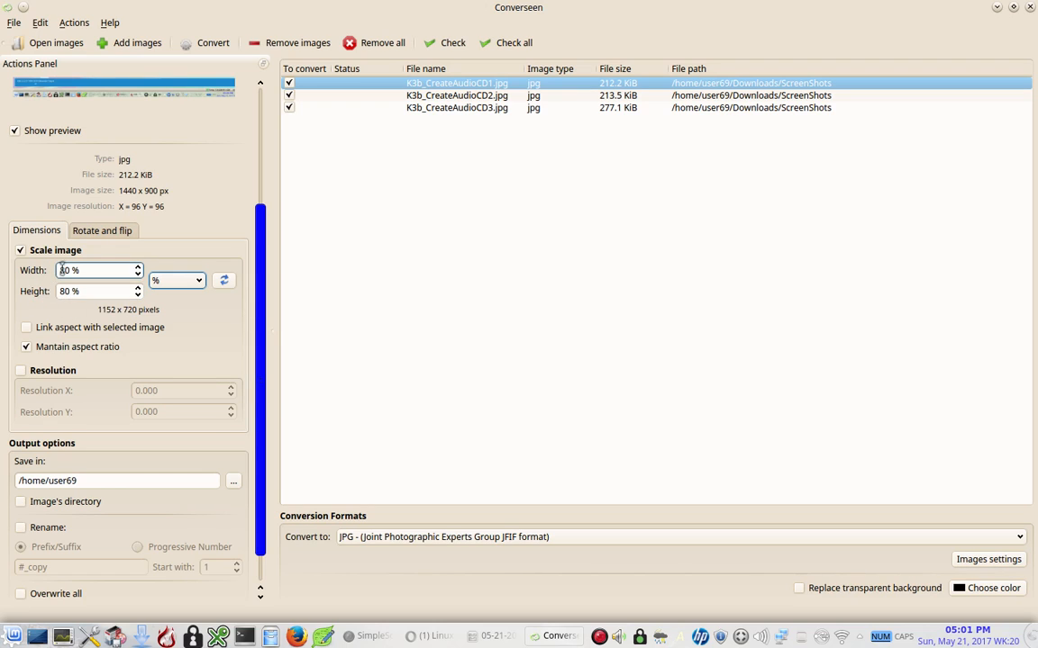
left_click(178, 281)
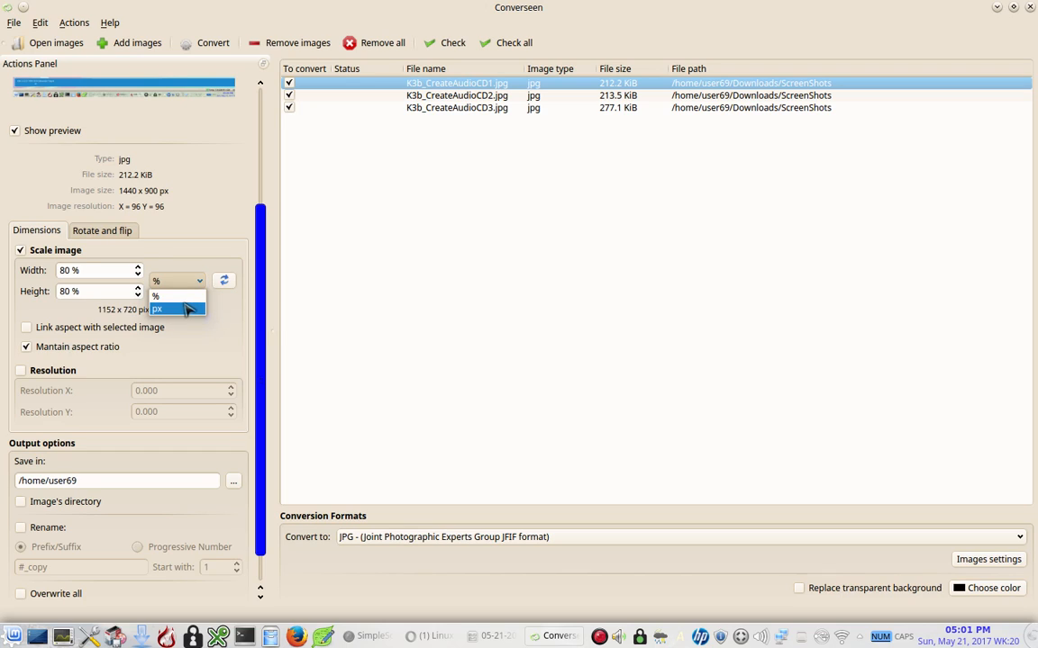
left_click(185, 309)
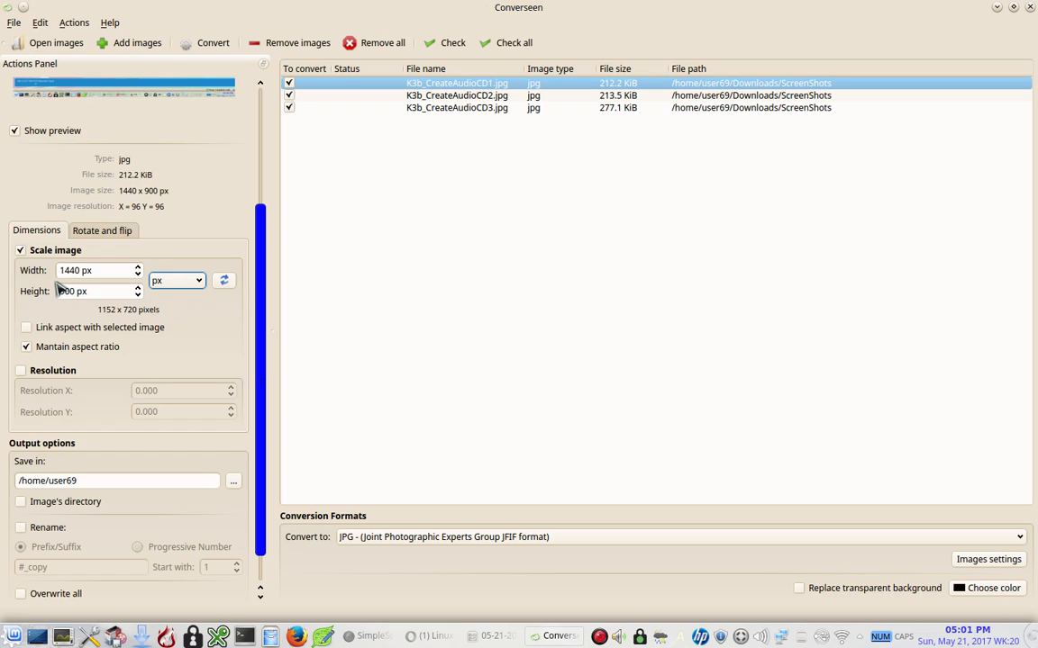
left_click(191, 285)
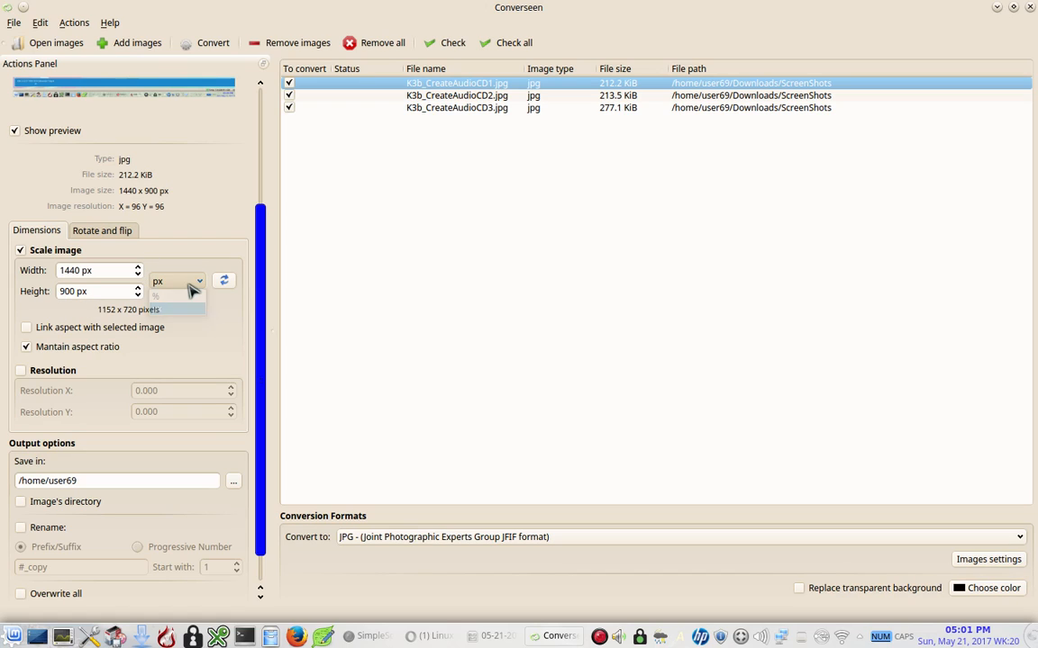
left_click(167, 295)
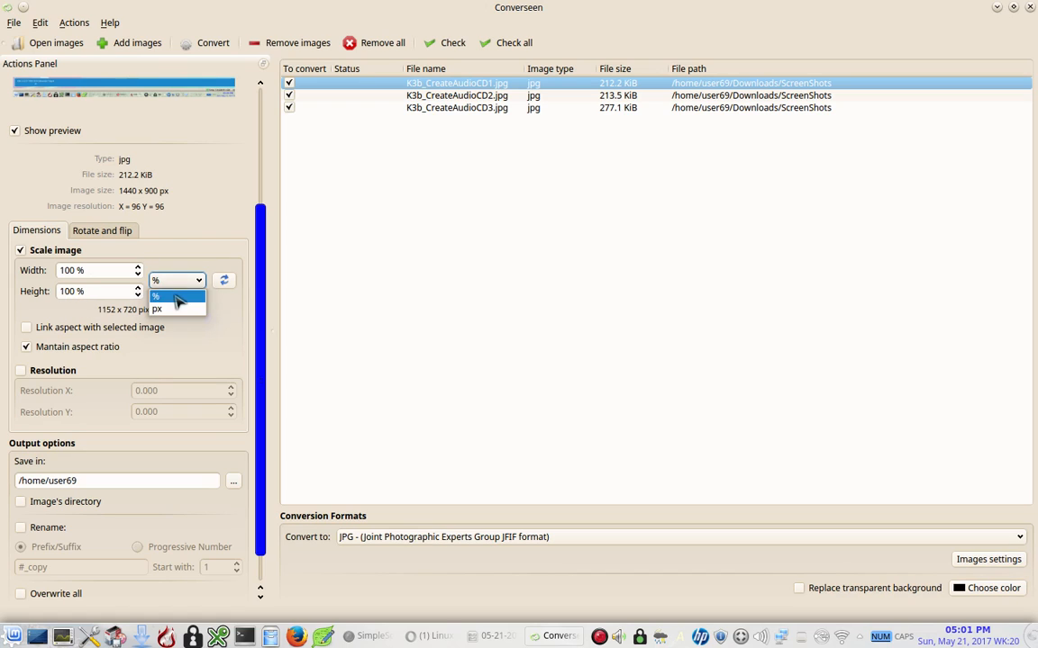
double_click(59, 292)
type("80")
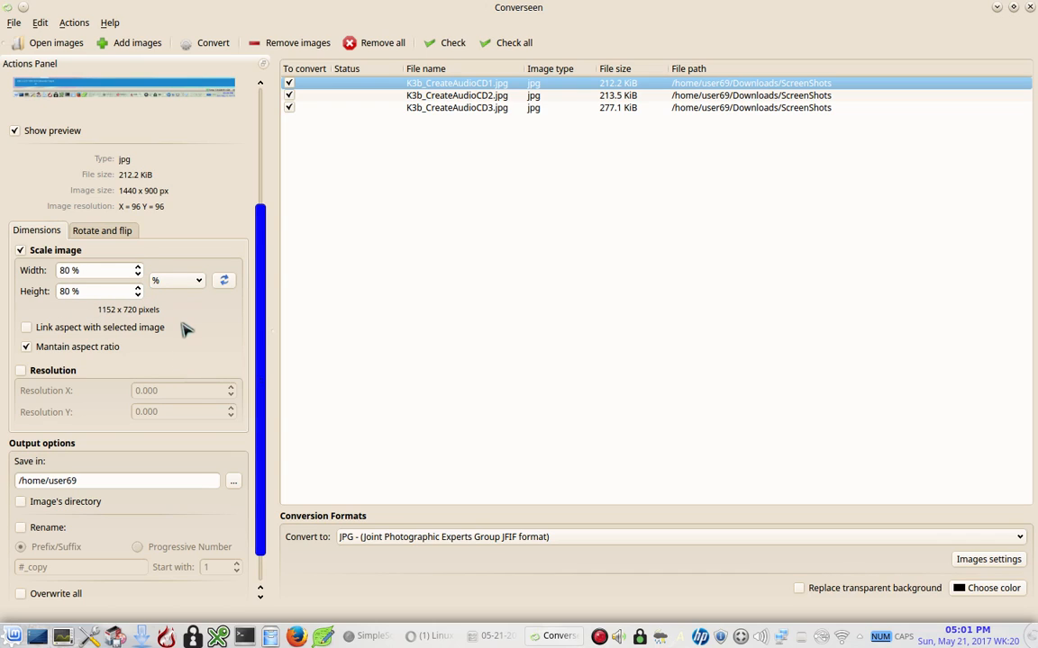
Set the output to the image's directory with renaming enabled using the #_copy suffix, and convert the three marked images
scroll(184, 328, "down", 1)
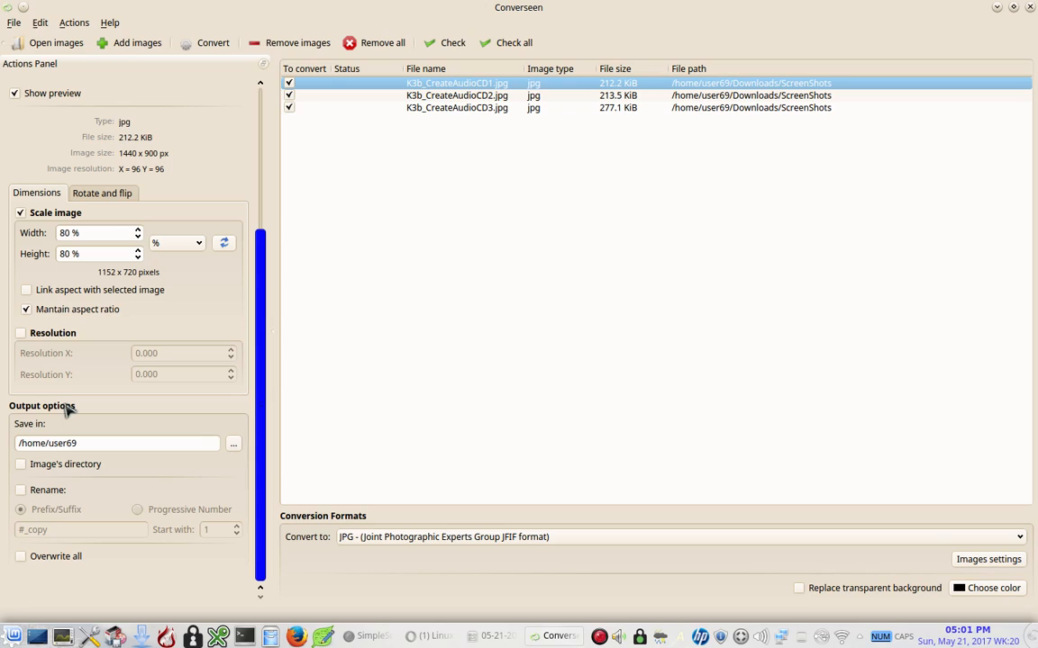
left_click(21, 465)
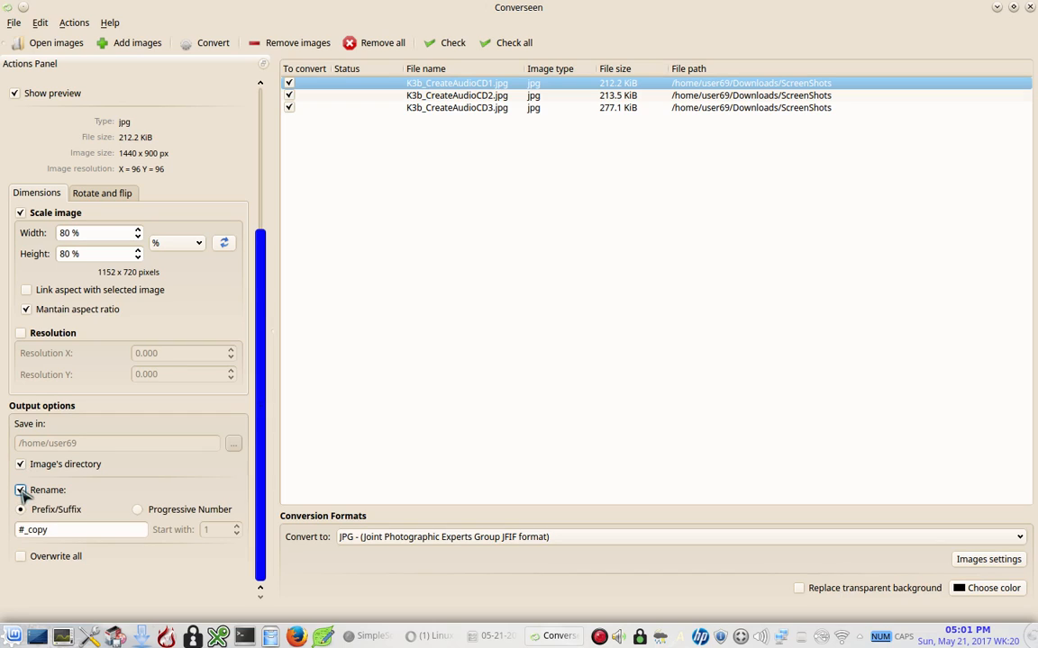
left_click(20, 531)
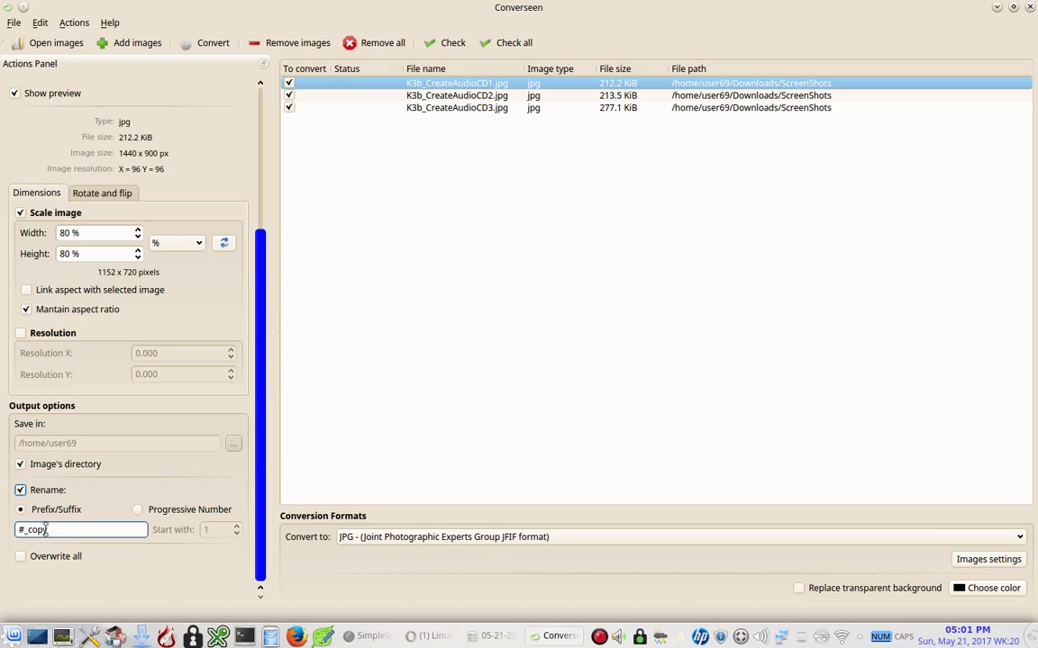
left_click(20, 464)
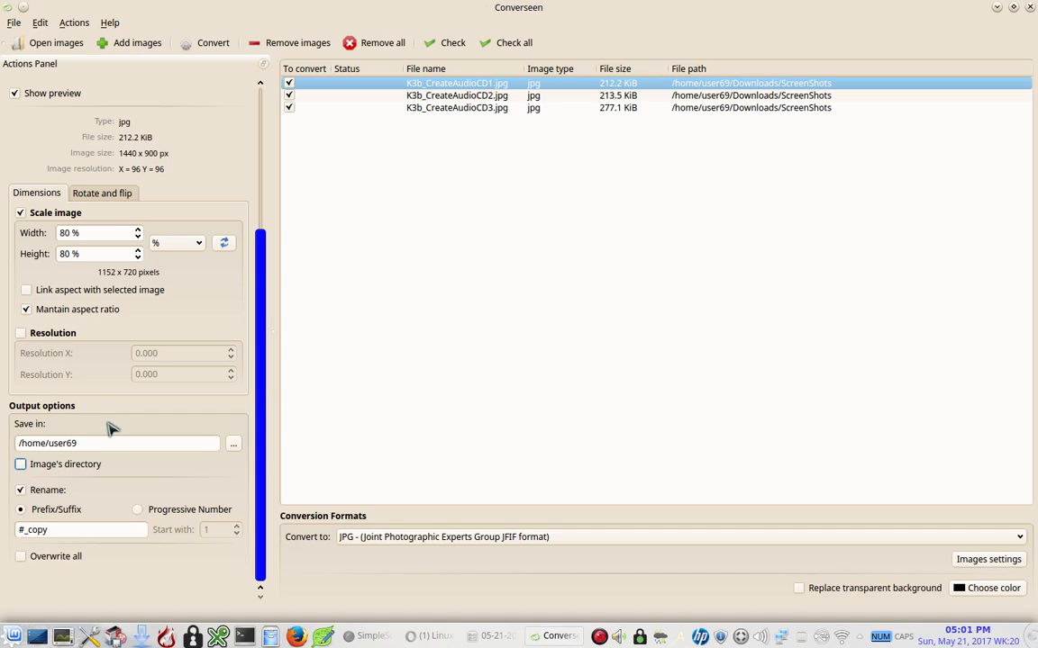
left_click(20, 464)
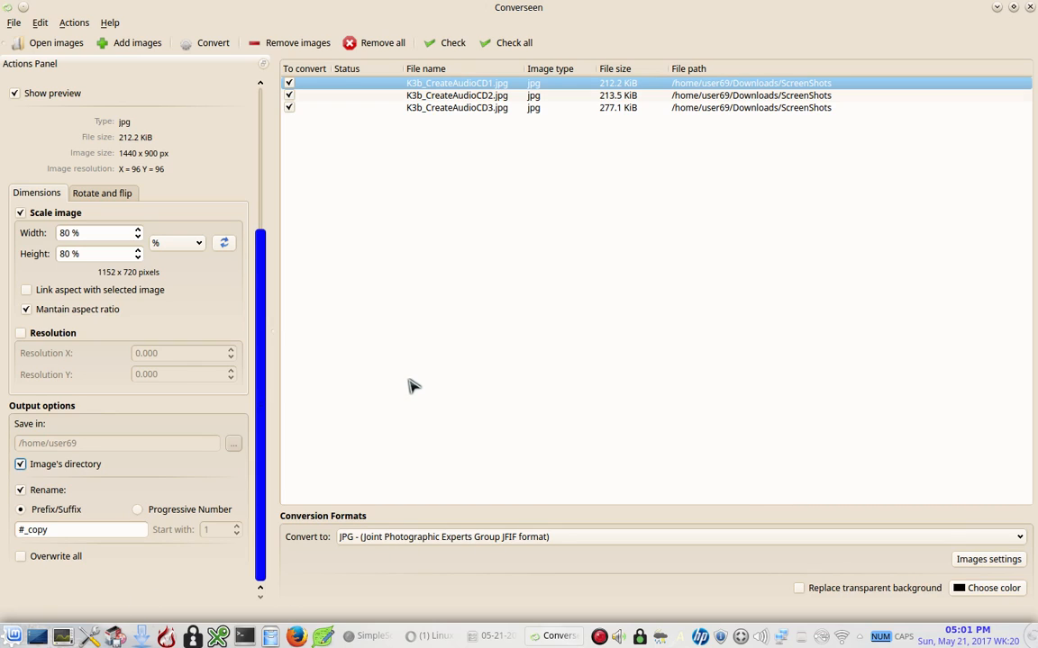
left_click(207, 49)
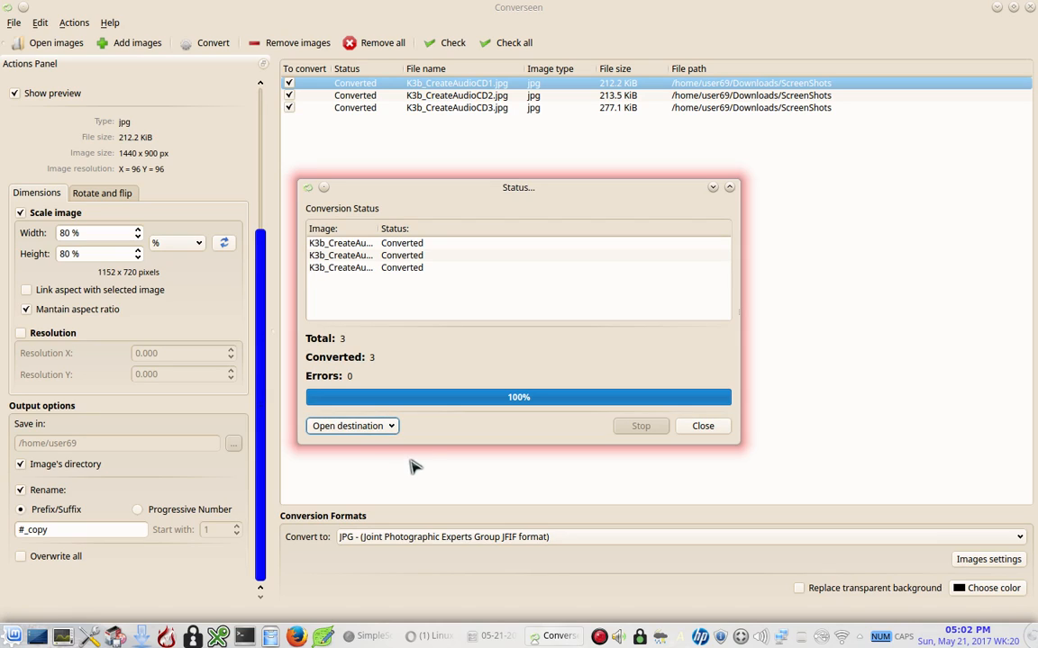
left_click(687, 431)
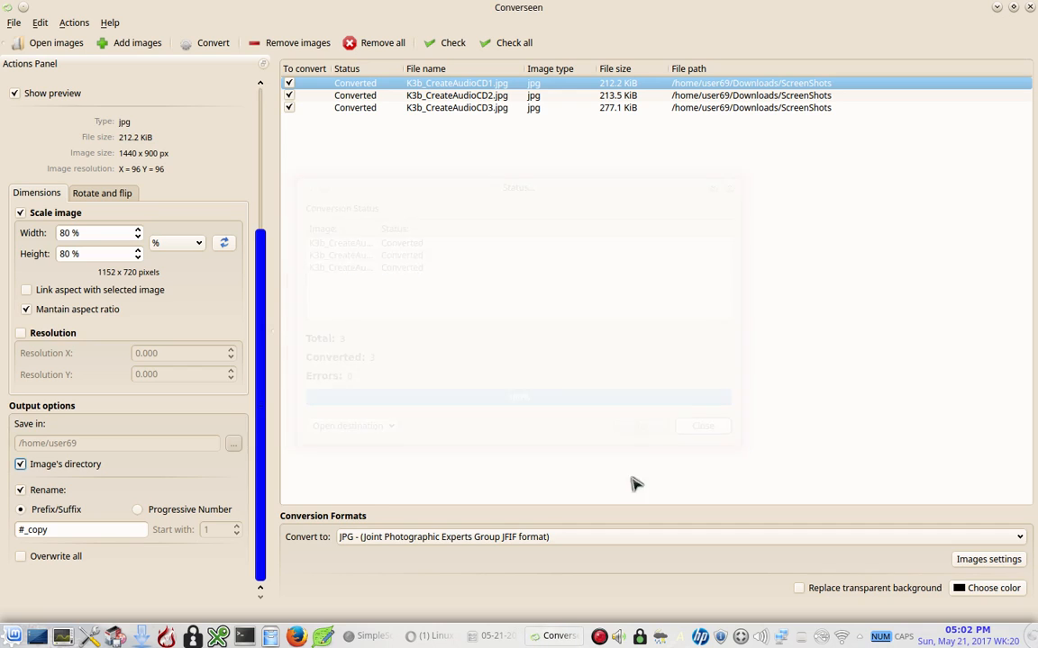
Switch to Dolphin, refresh the view, open the ScreenShots folder, and check the file size and dimensions of the converted copies
left_click(494, 636)
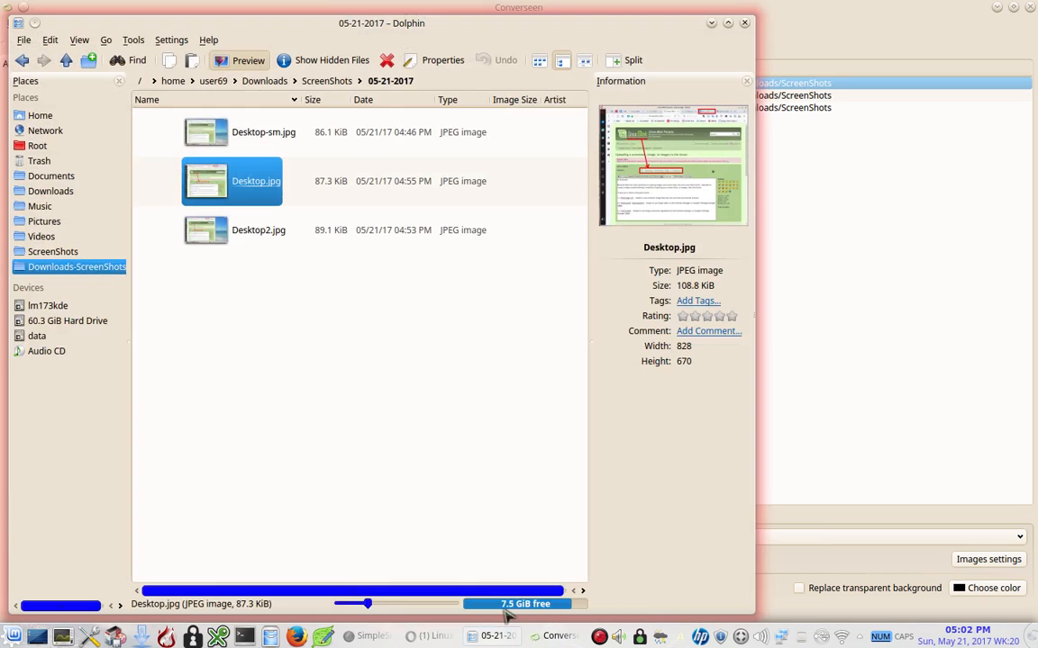
left_click(77, 41)
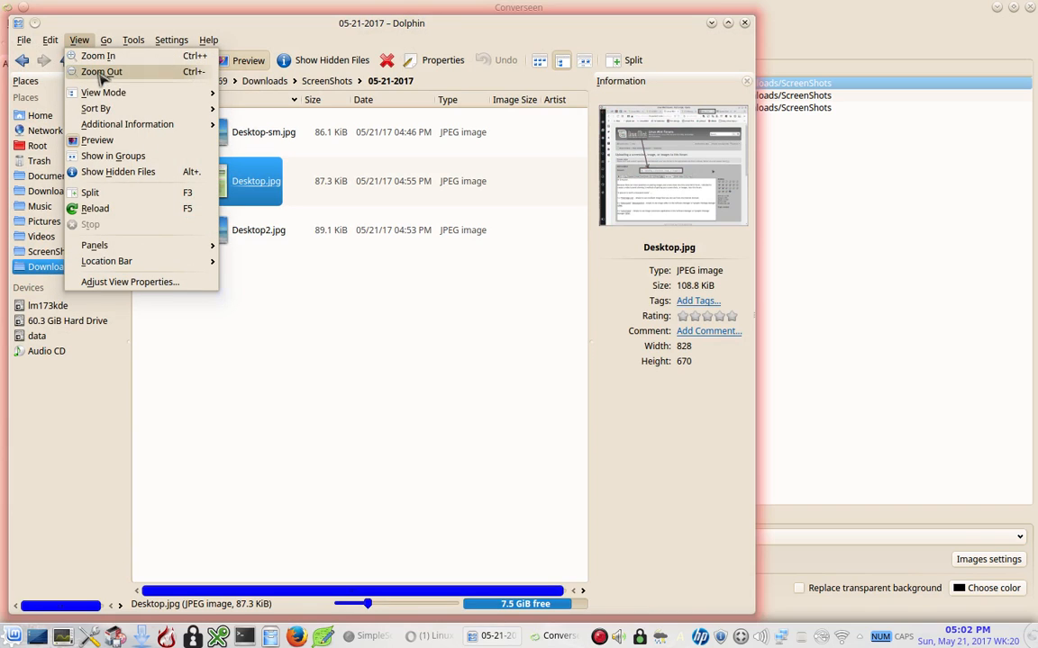
left_click(114, 212)
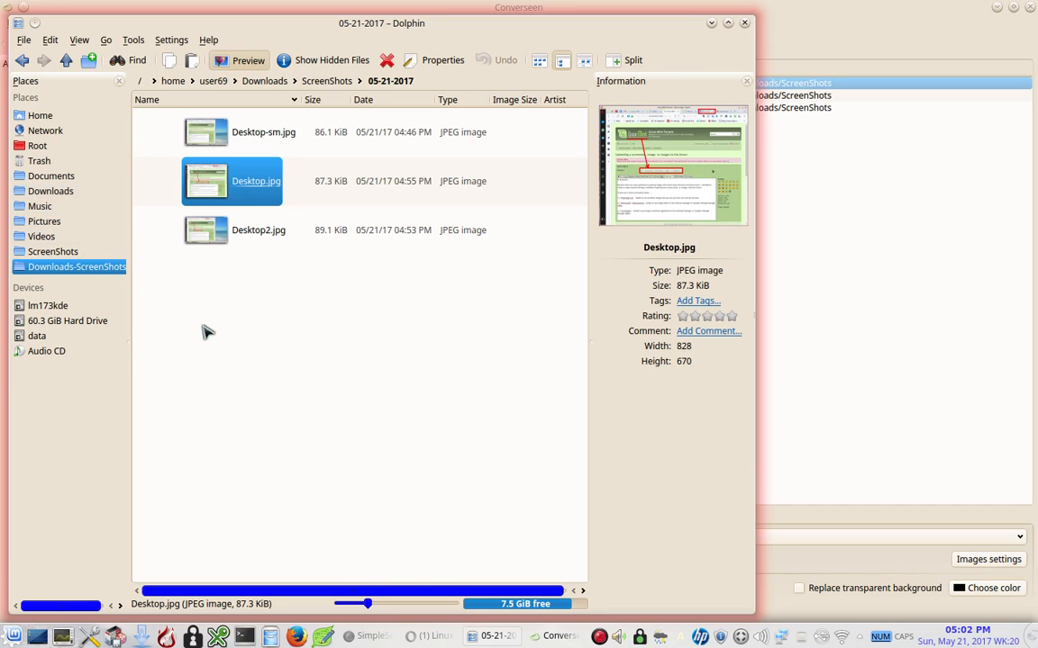
left_click(320, 82)
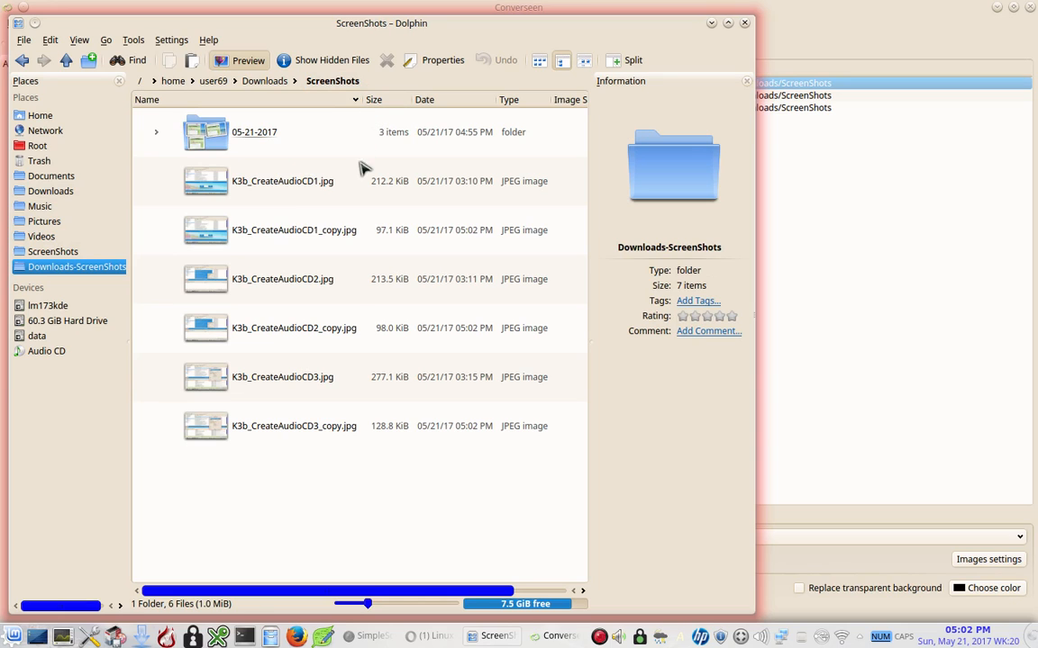
mouse_move(335, 239)
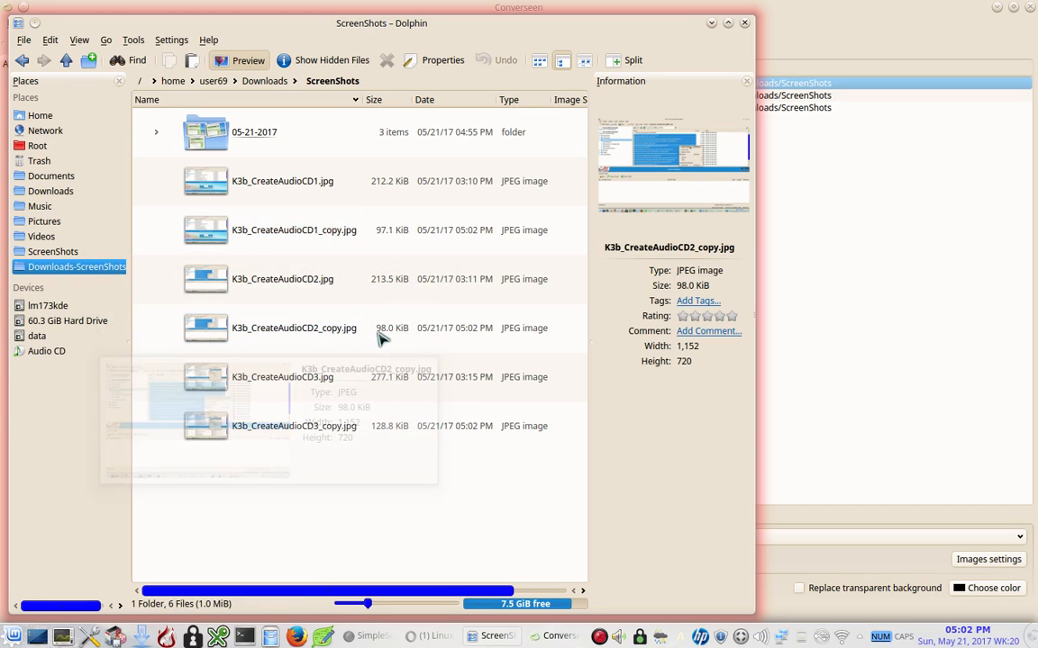
mouse_move(305, 443)
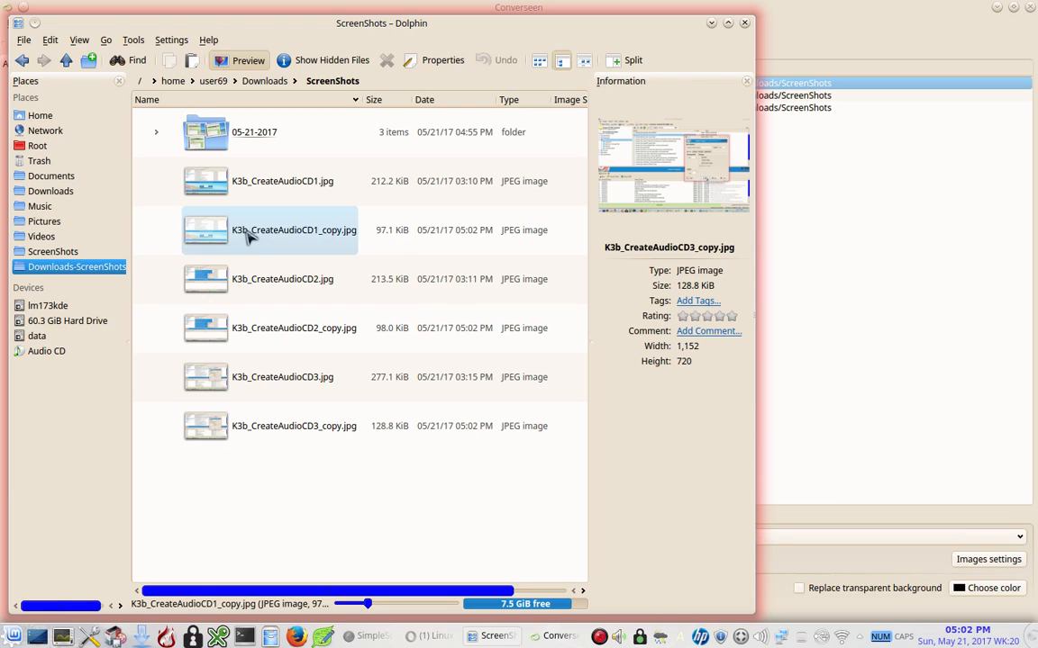
mouse_move(374, 236)
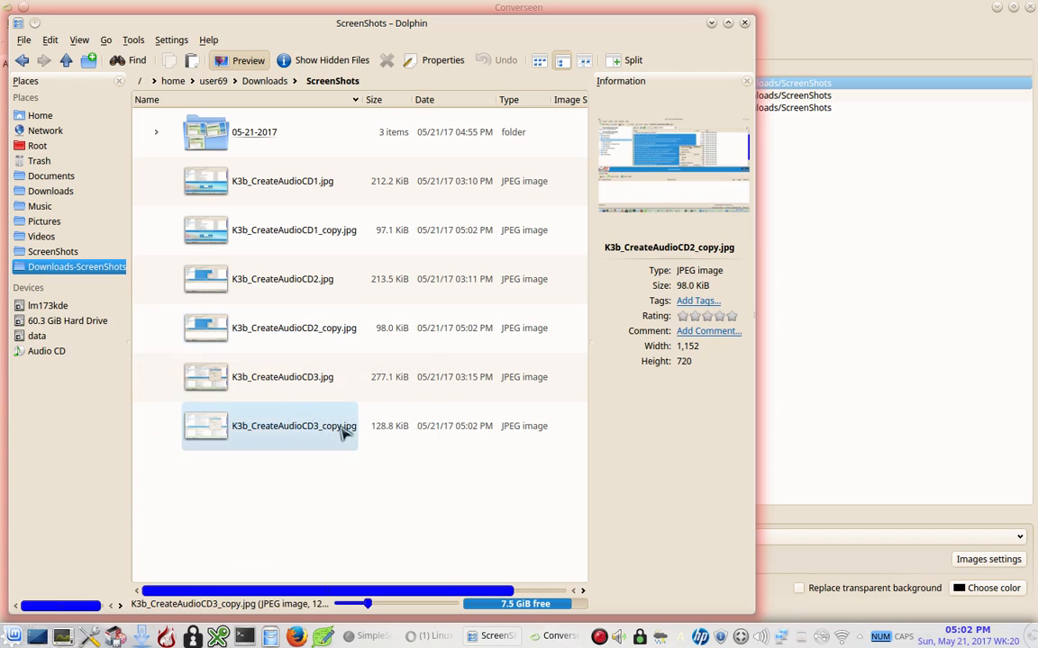
mouse_move(342, 434)
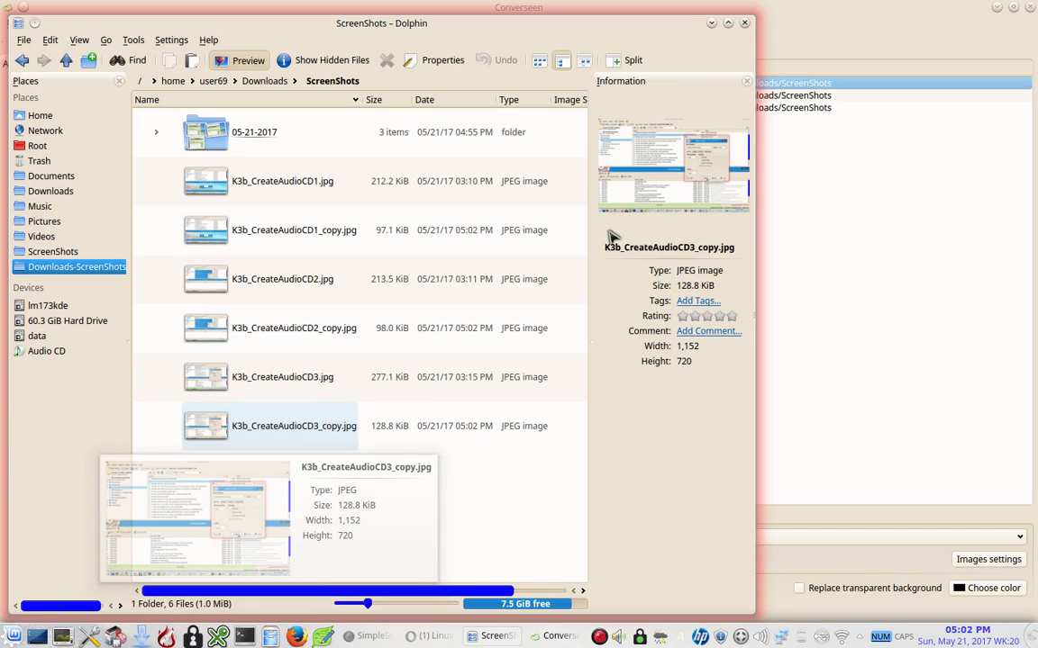
Switch back to Converseen and set the JPEG compression quality to 65, keeping all three images marked
left_click(802, 53)
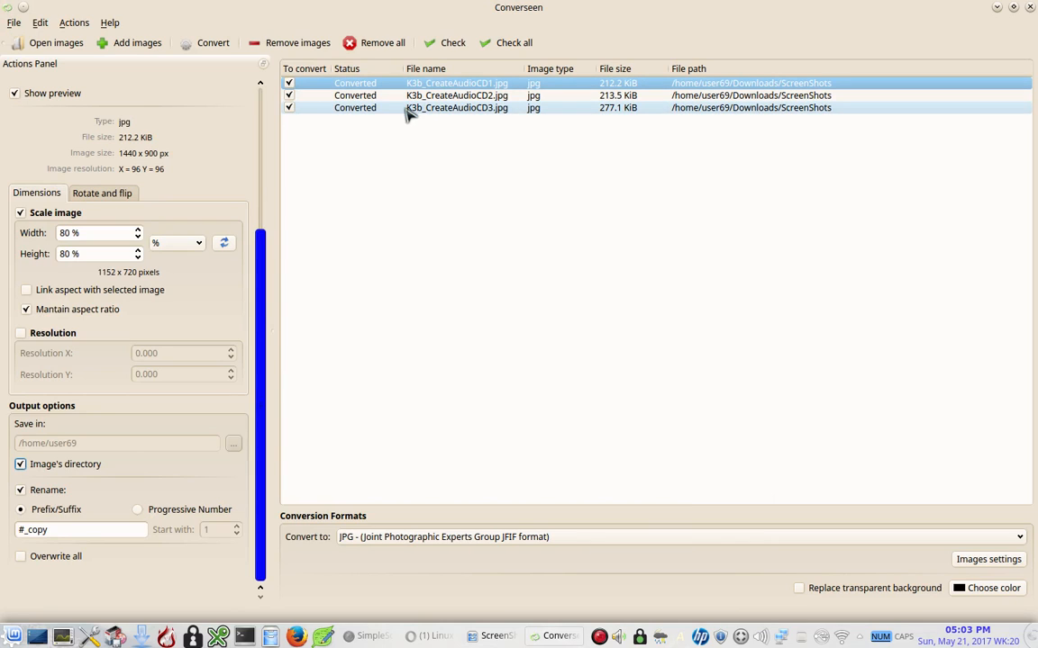
left_click(289, 84)
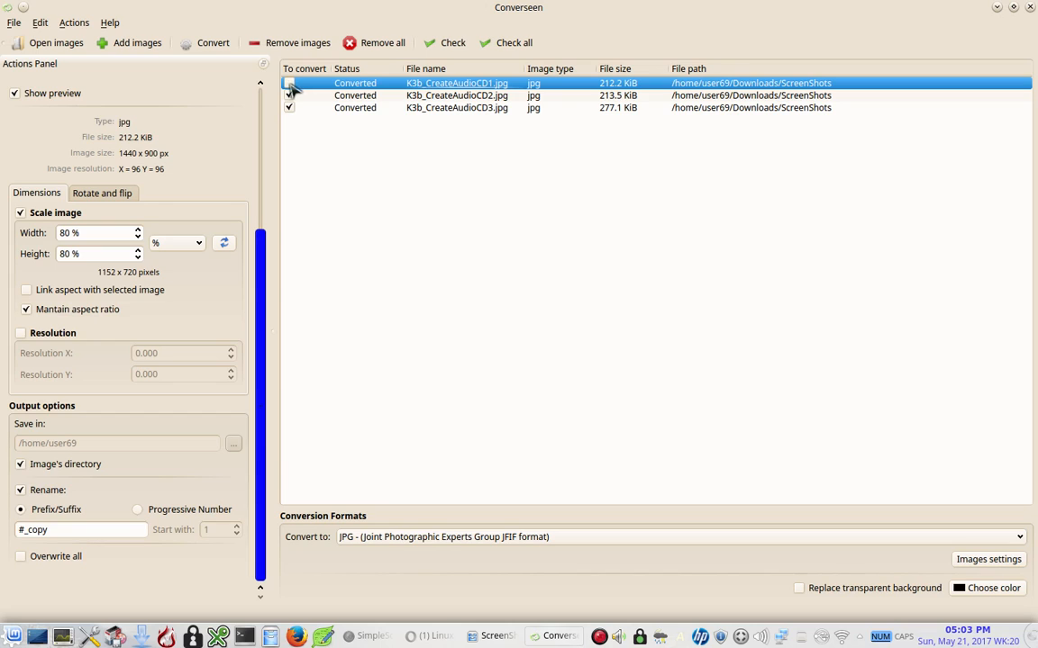
left_click(289, 84)
left_click(60, 254)
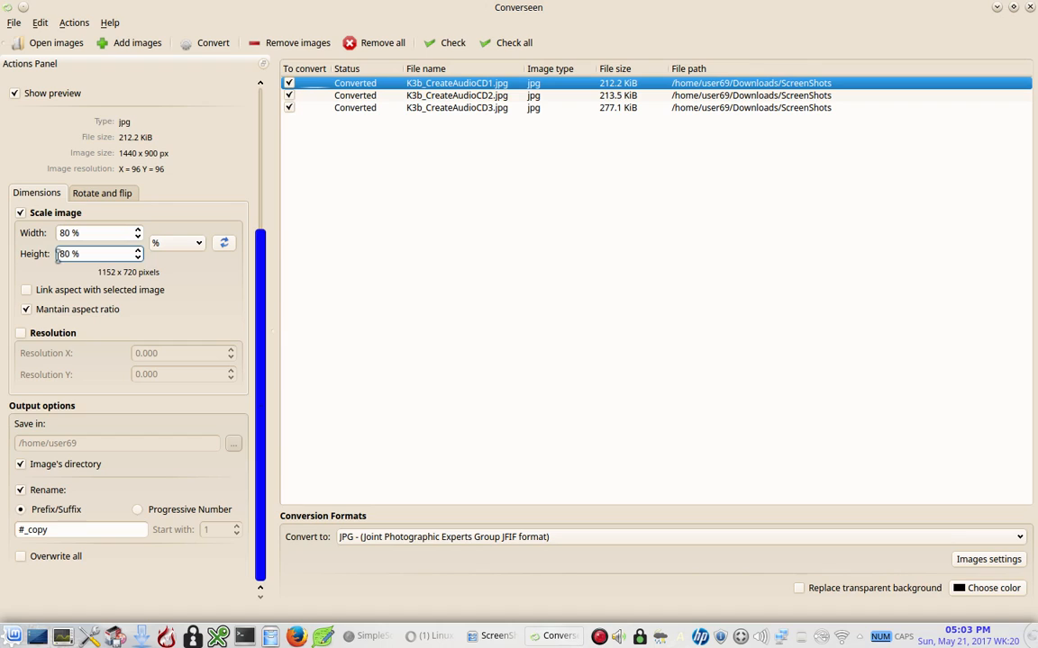
left_click(988, 560)
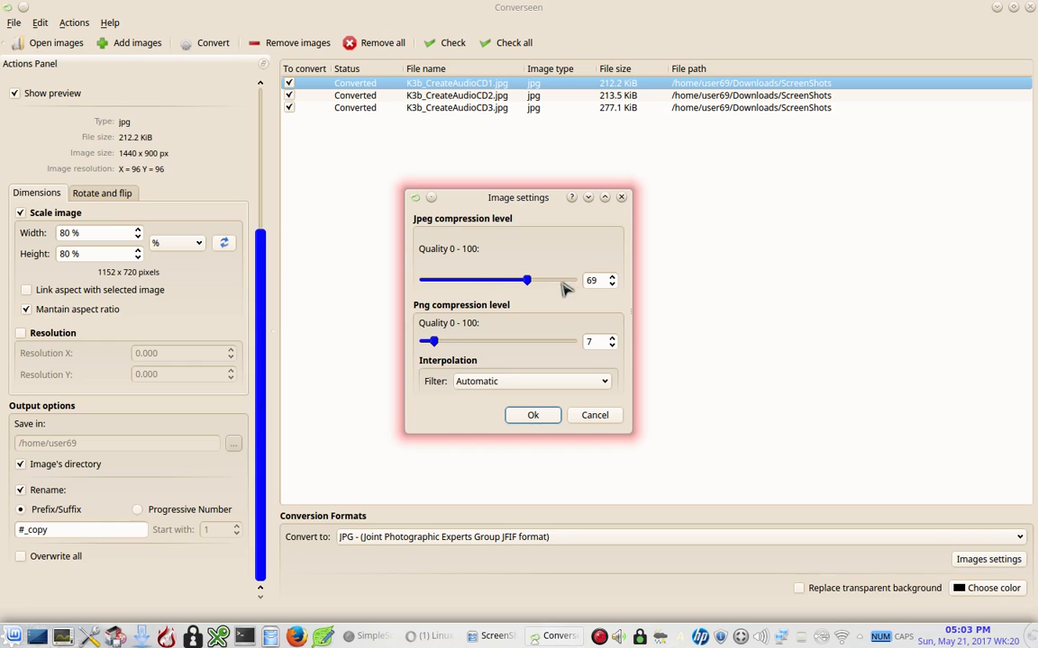
scroll(612, 285, "down", 2)
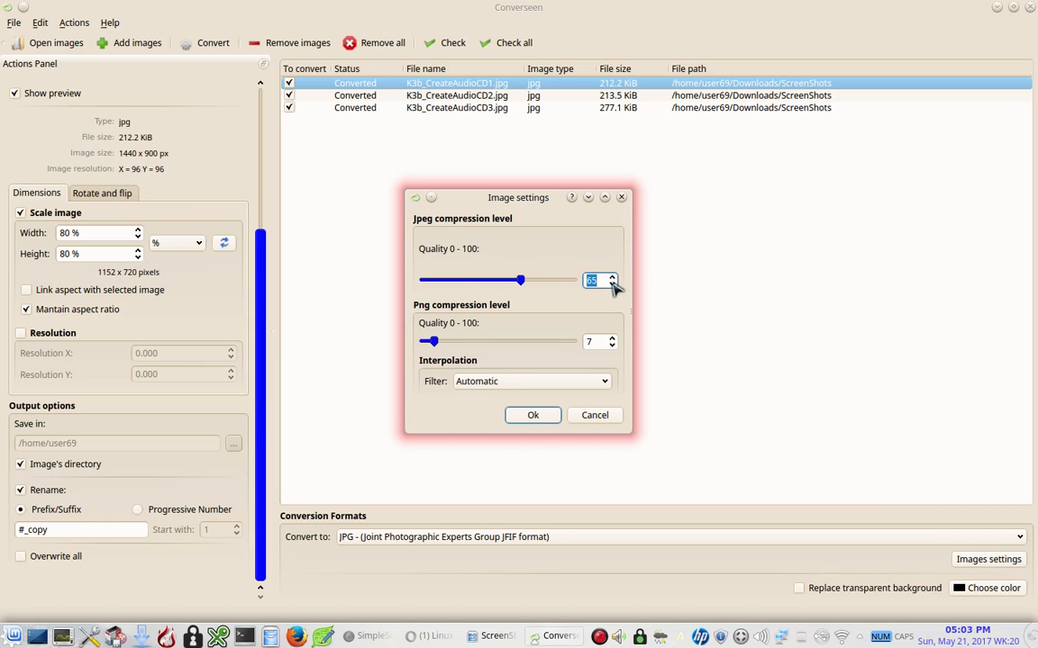
left_click(532, 415)
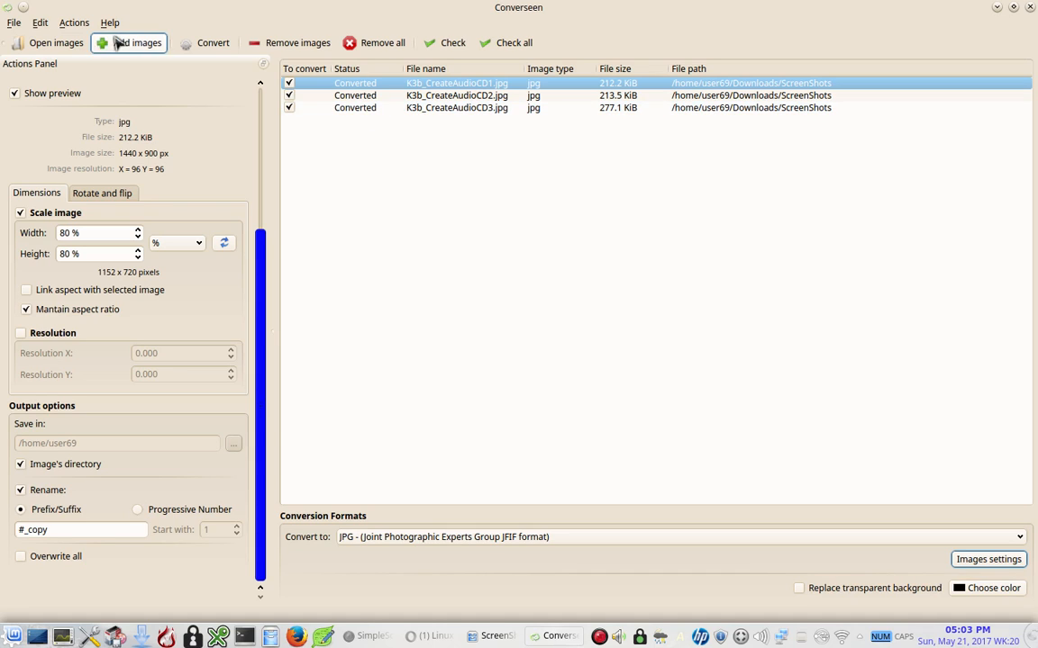
Convert the three images again and check the new file sizes of the copies in Dolphin
left_click(216, 47)
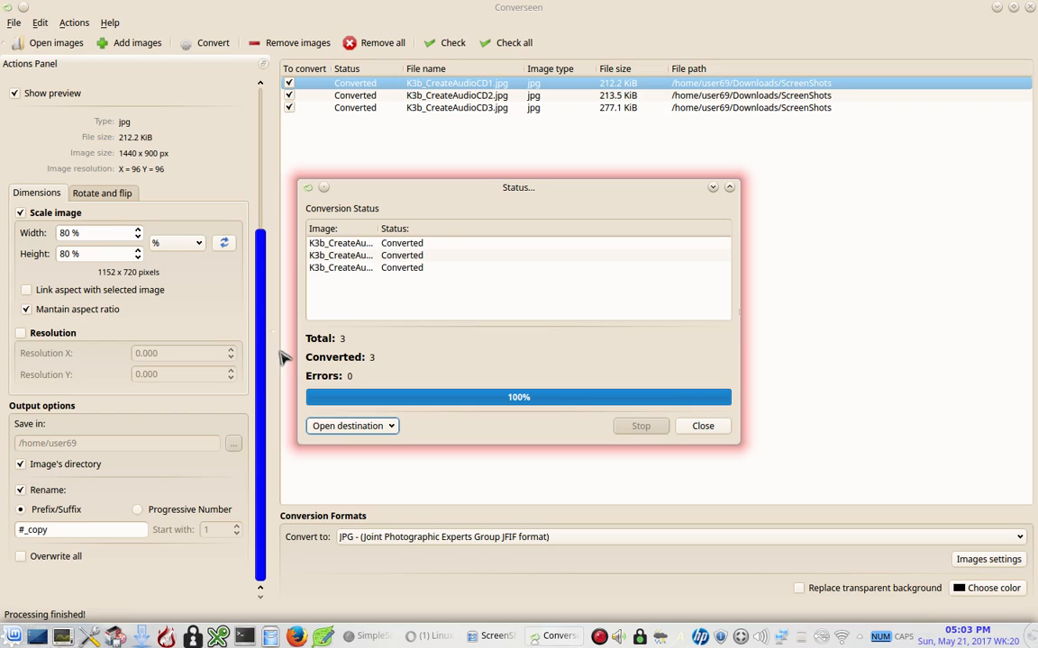
left_click(703, 427)
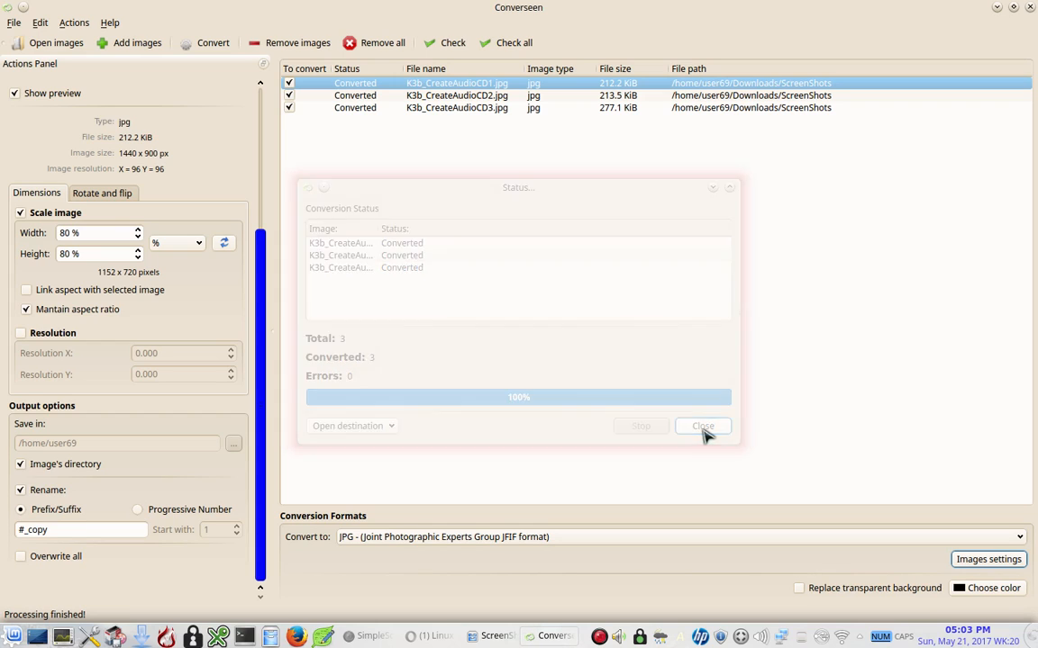
left_click(487, 636)
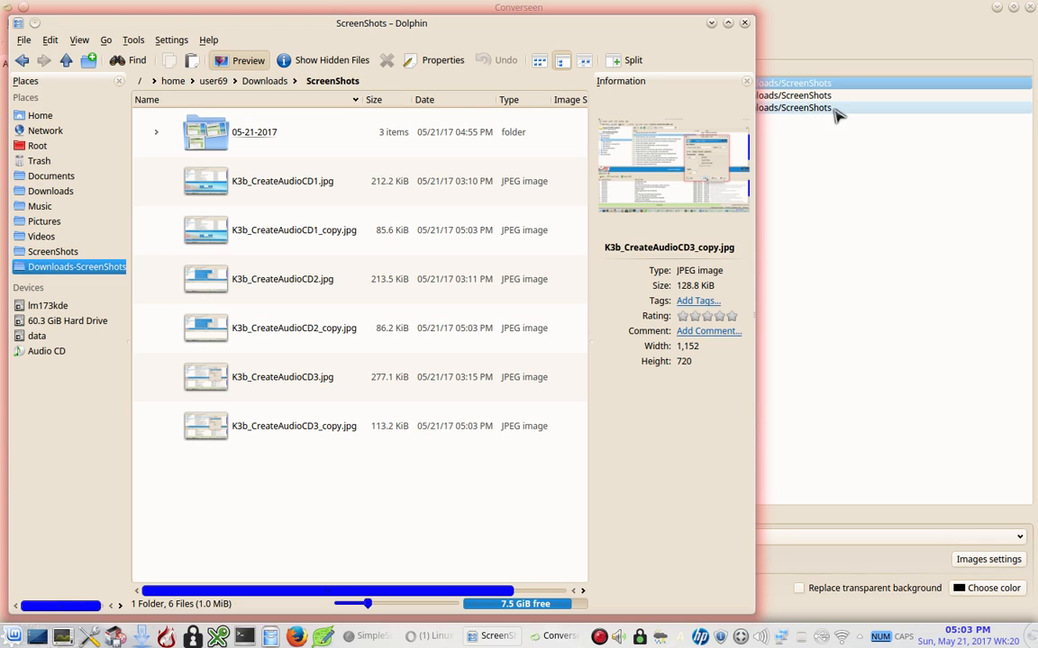
Back in Converseen, leave only K3b_CreateAudioCD3.jpg marked, set the scale to 76 %, and convert it
left_click(780, 43)
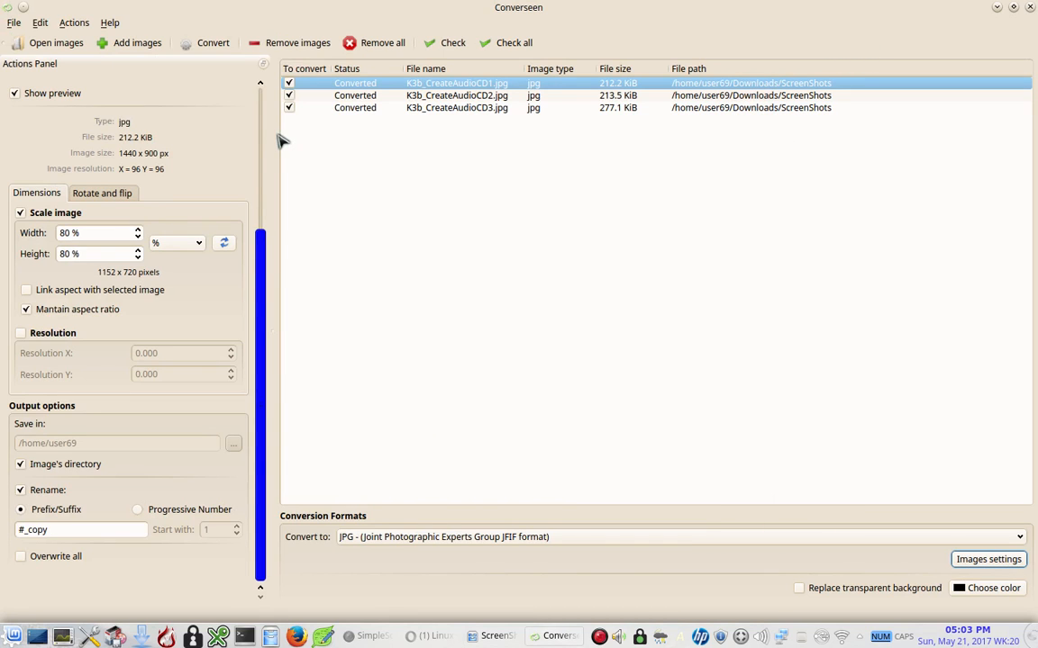
left_click(288, 83)
left_click(288, 95)
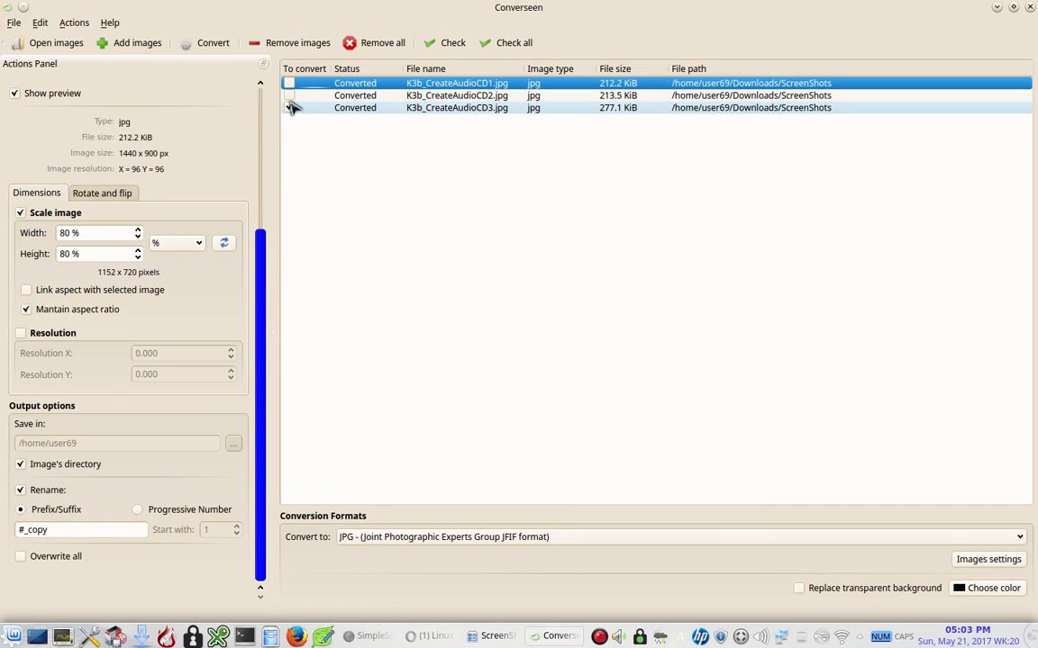
left_click(56, 254)
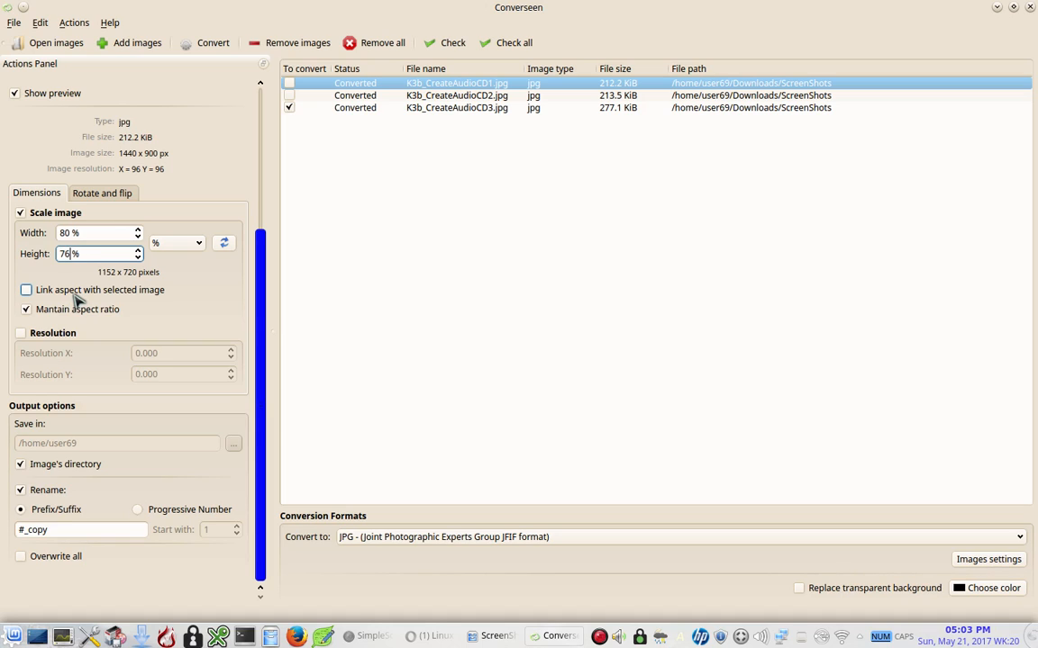
key("Tab")
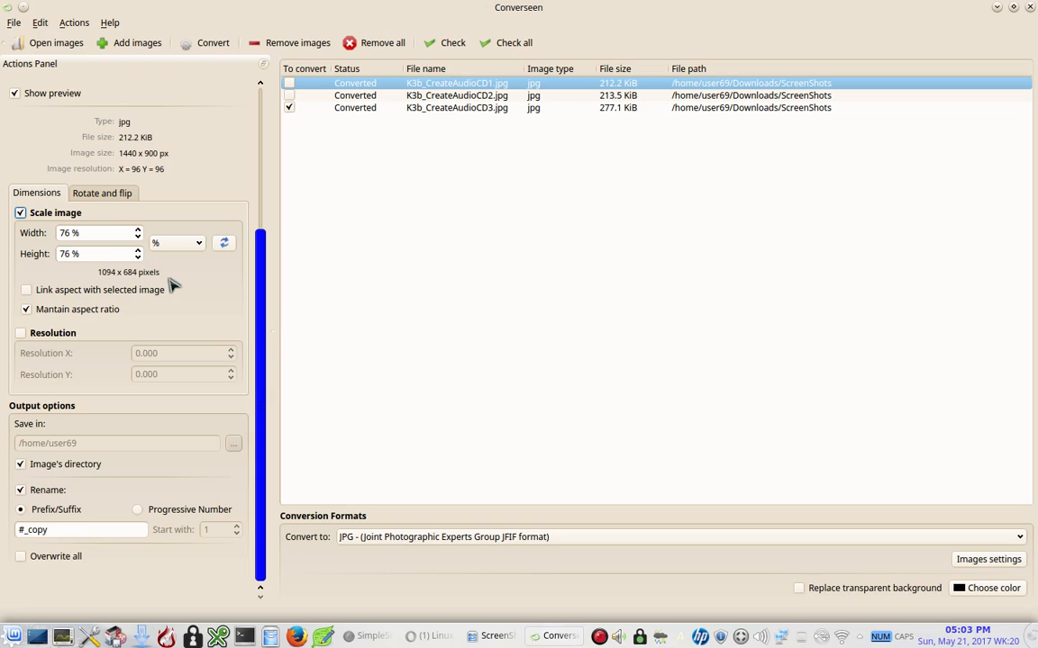
left_click(202, 52)
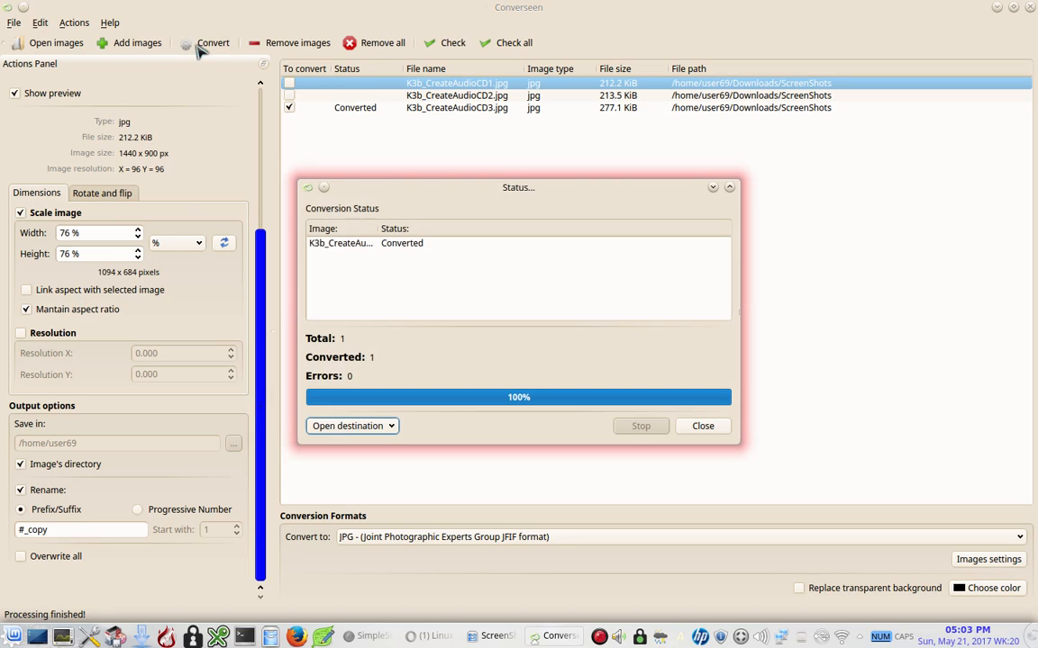
Dismiss the conversion status and check the new file size of K3b_CreateAudioCD3_copy.jpg in Dolphin
left_click(721, 427)
left_click(494, 636)
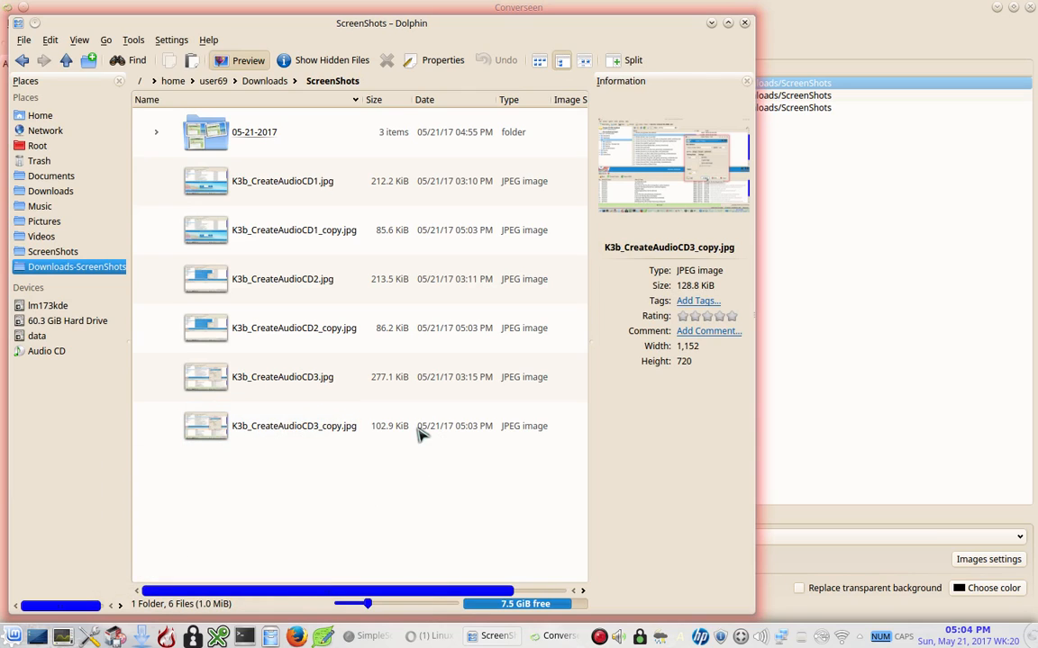
left_click(744, 23)
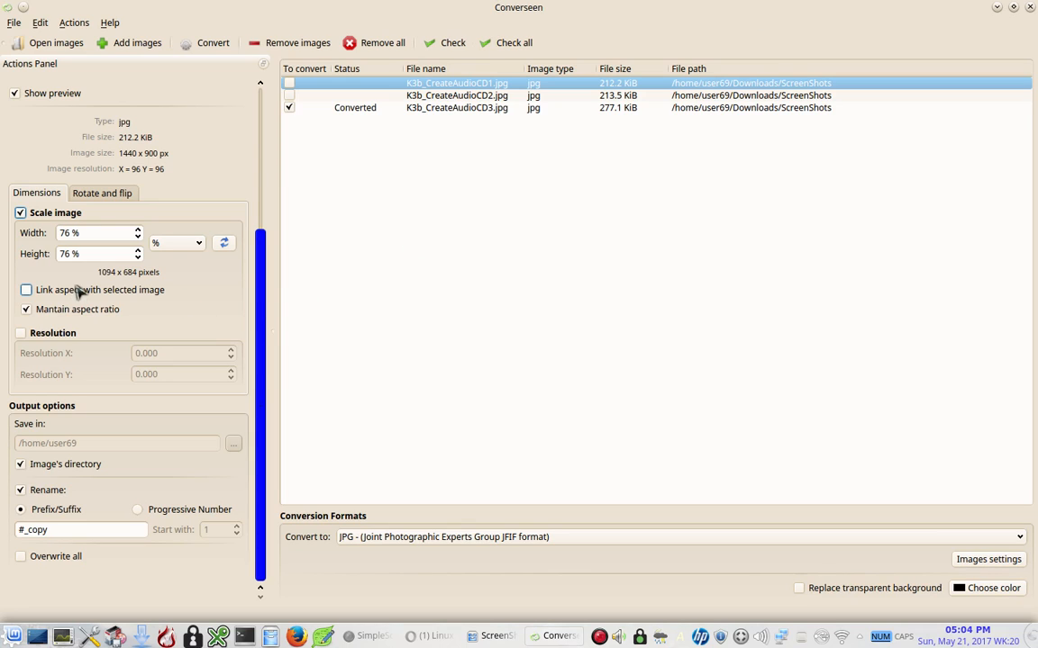
Reduce the image scale to 70 % and convert K3b_CreateAudioCD3.jpg again
left_click(138, 257)
left_click(138, 258)
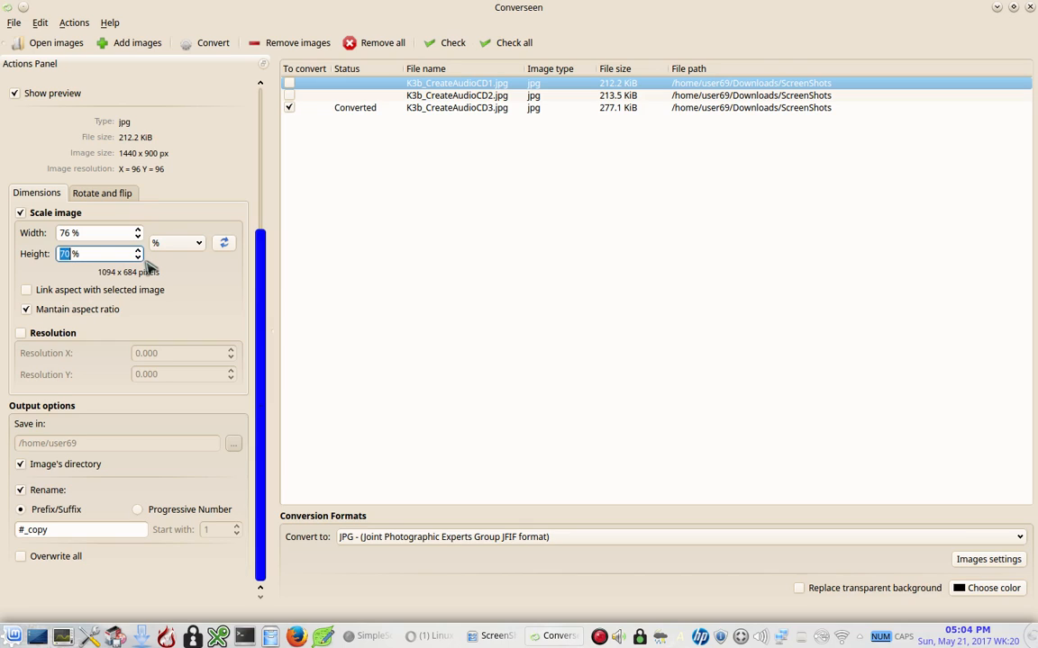
left_click(159, 265)
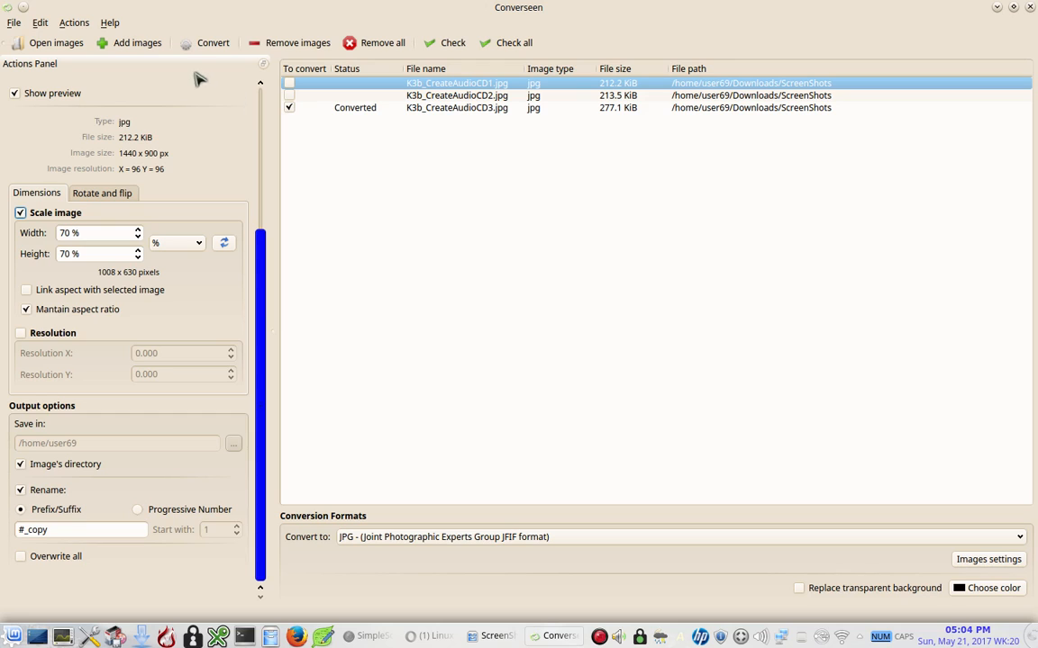
left_click(203, 46)
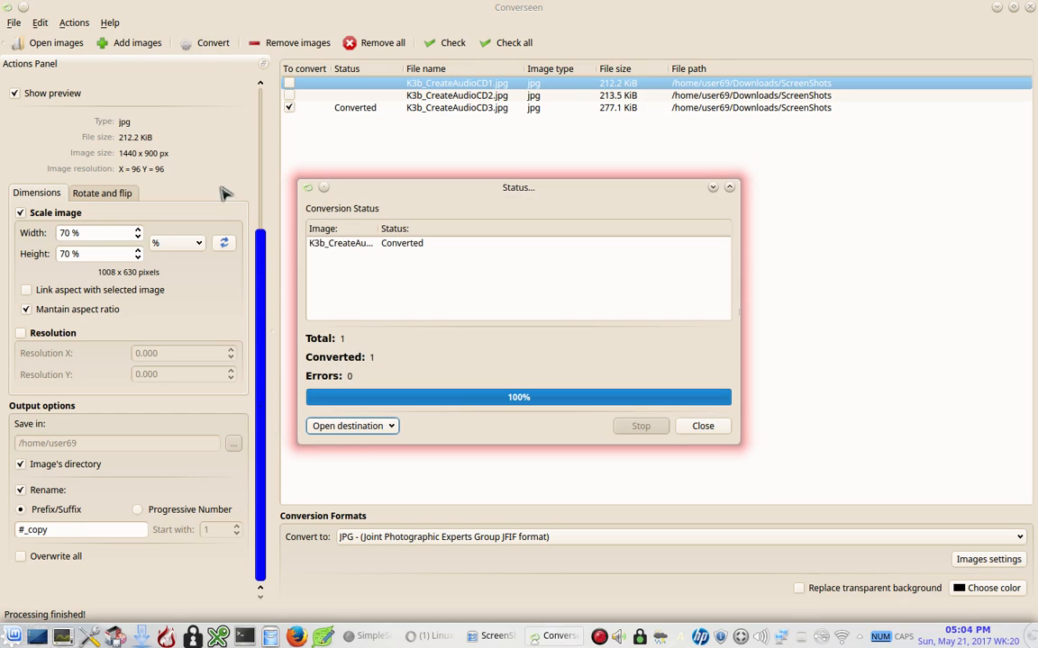
left_click(704, 428)
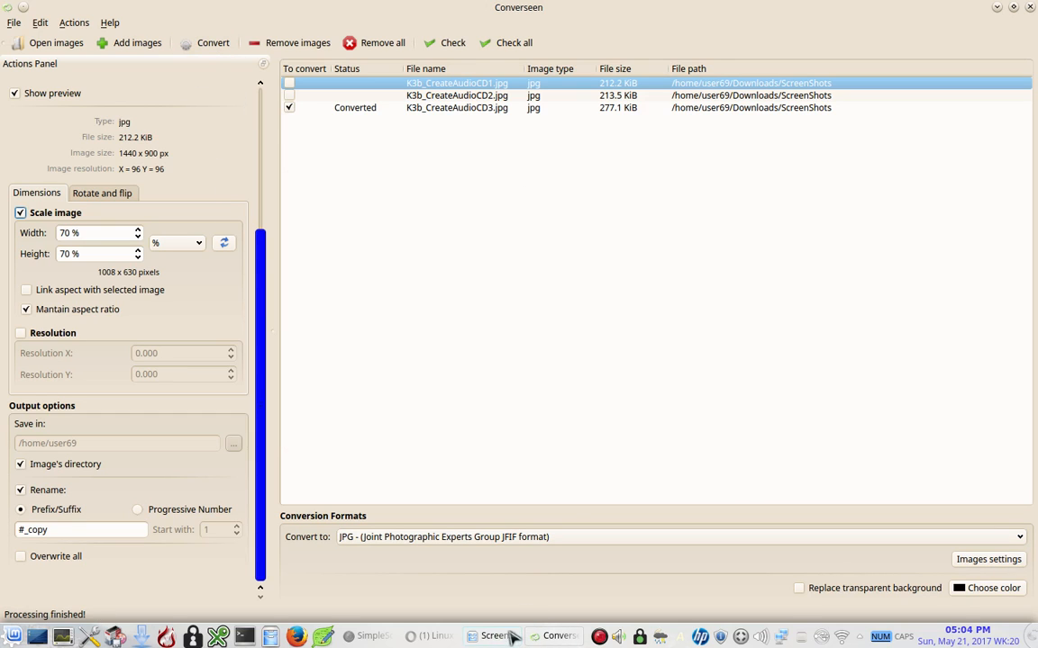
Switch to Dolphin, check the size of K3b_CreateAudioCD3_copy.jpg, and view it in KolourPaint before returning to Converseen
left_click(494, 636)
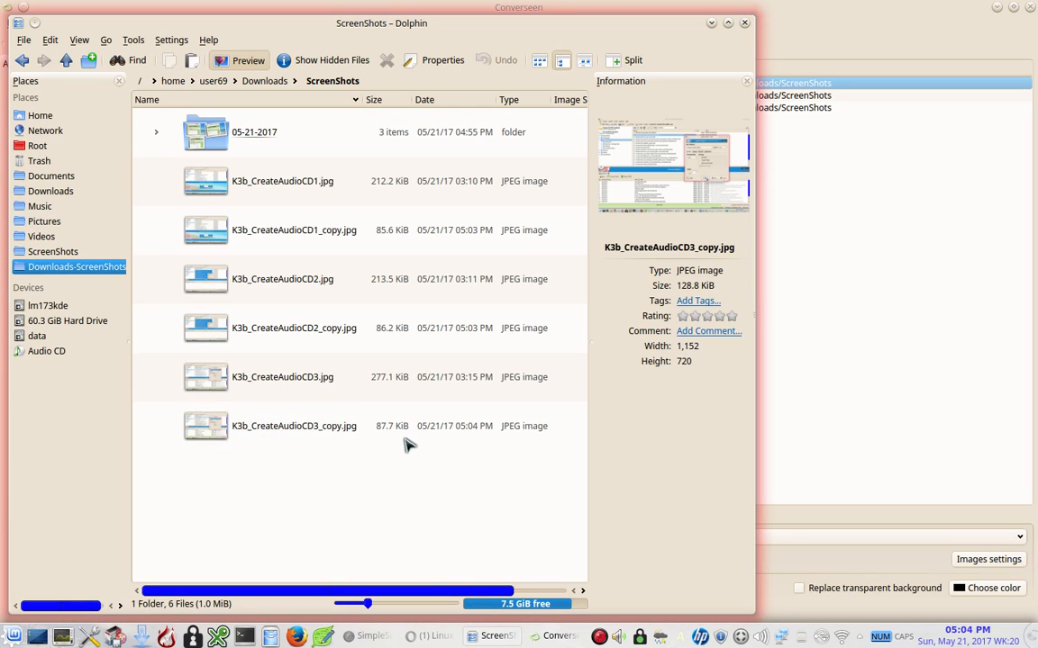
left_click(218, 435)
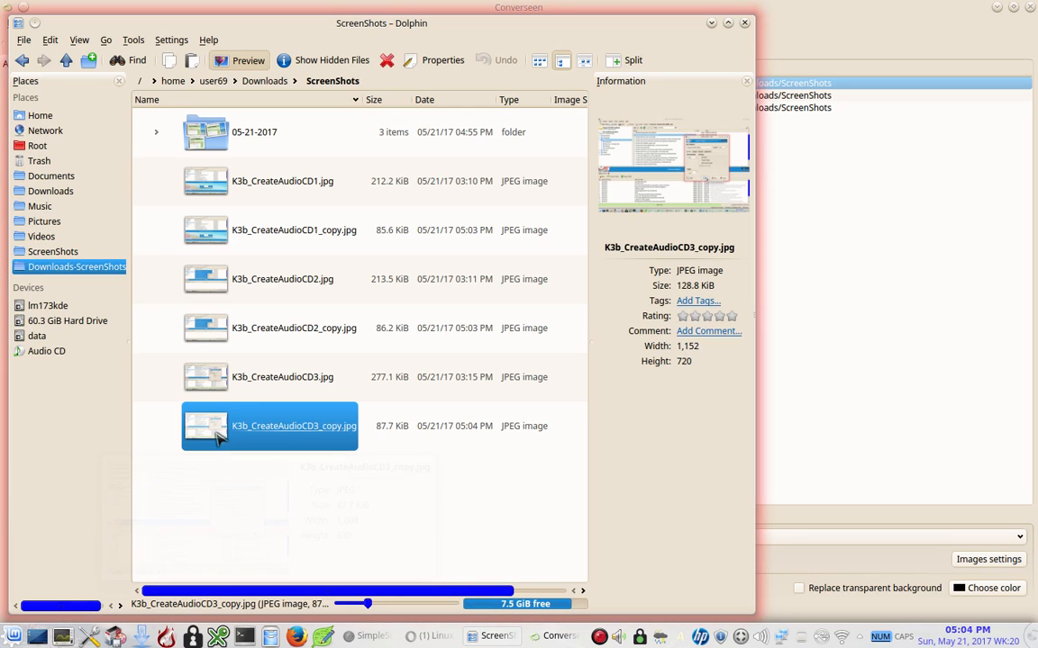
double_click(218, 435)
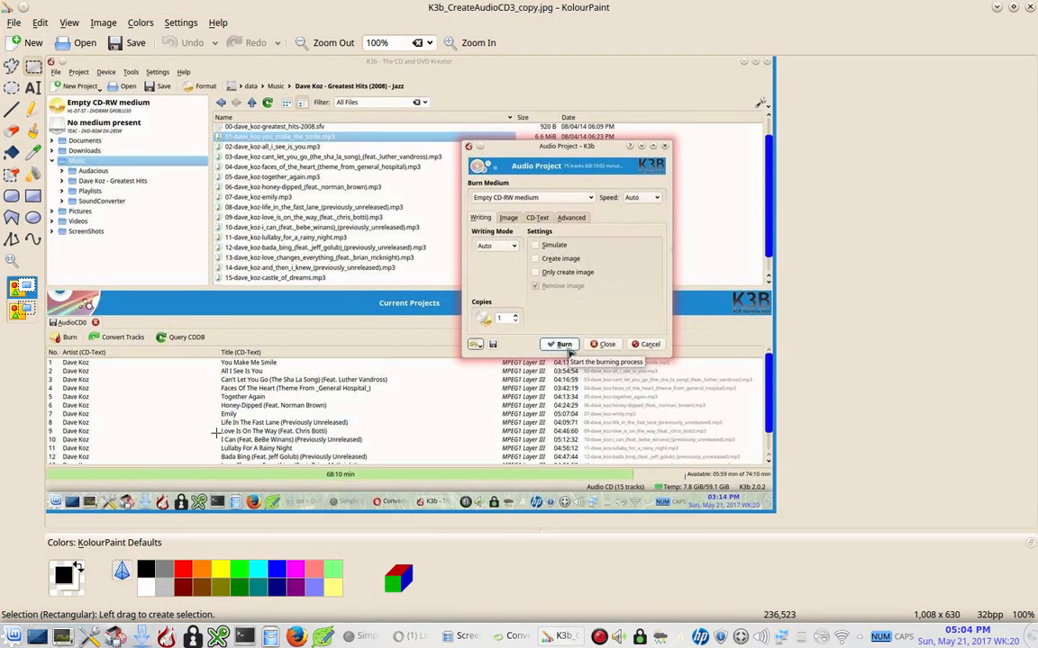
left_click(101, 22)
mouse_move(76, 24)
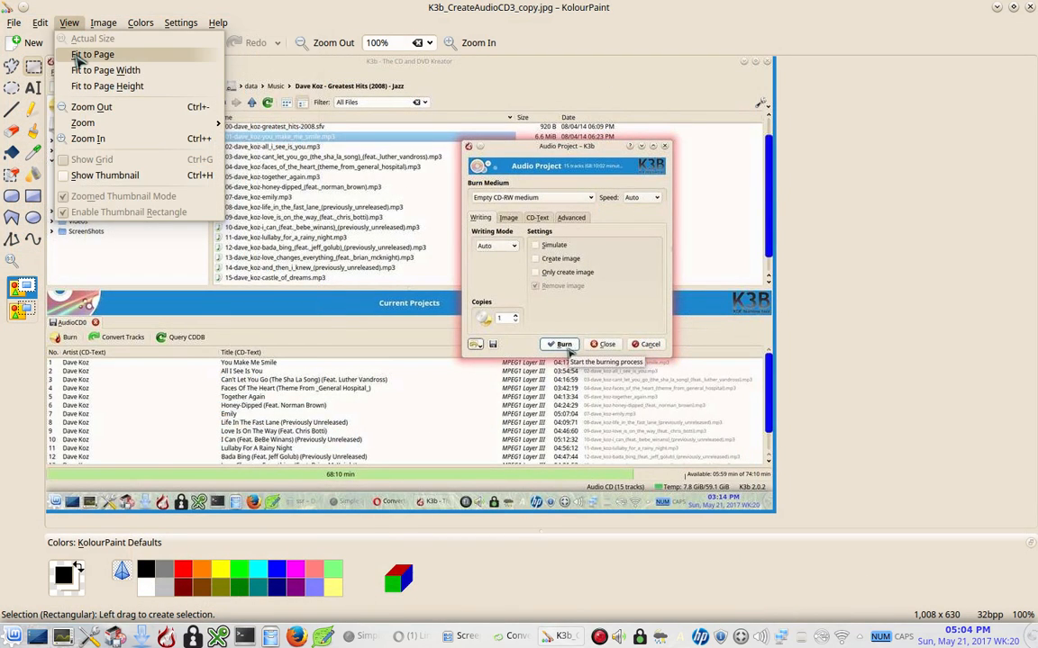
left_click(676, 20)
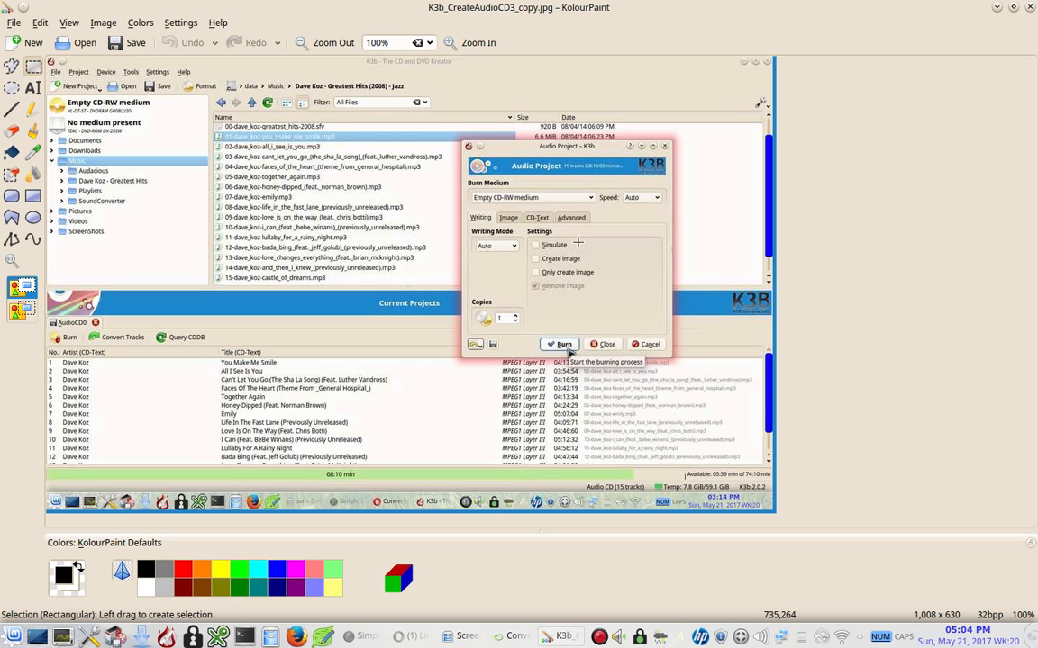
left_click(1029, 7)
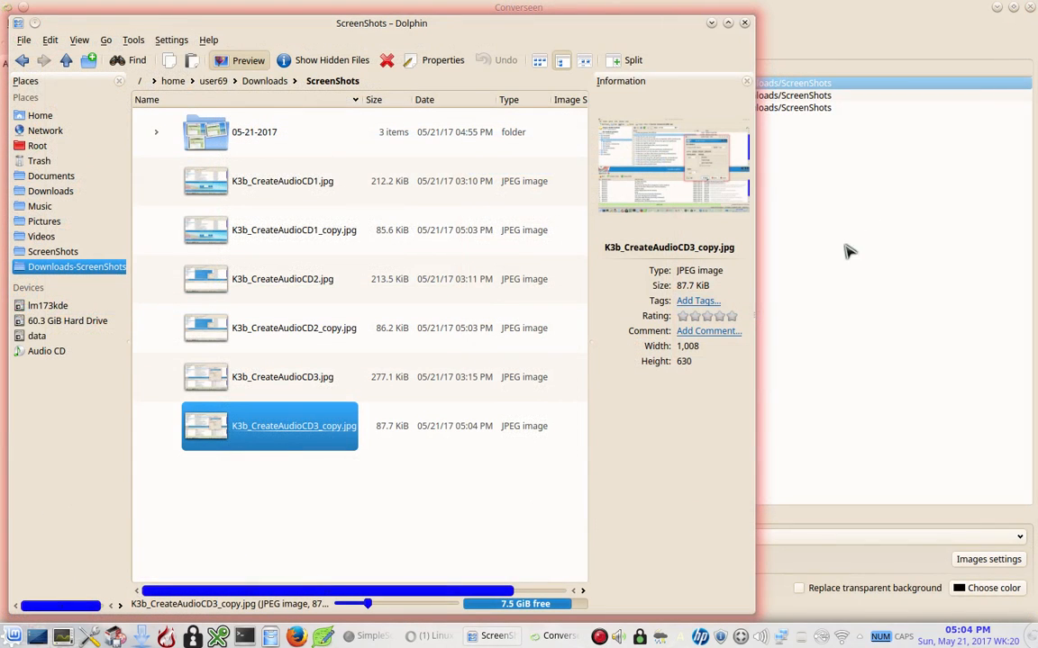
left_click(744, 23)
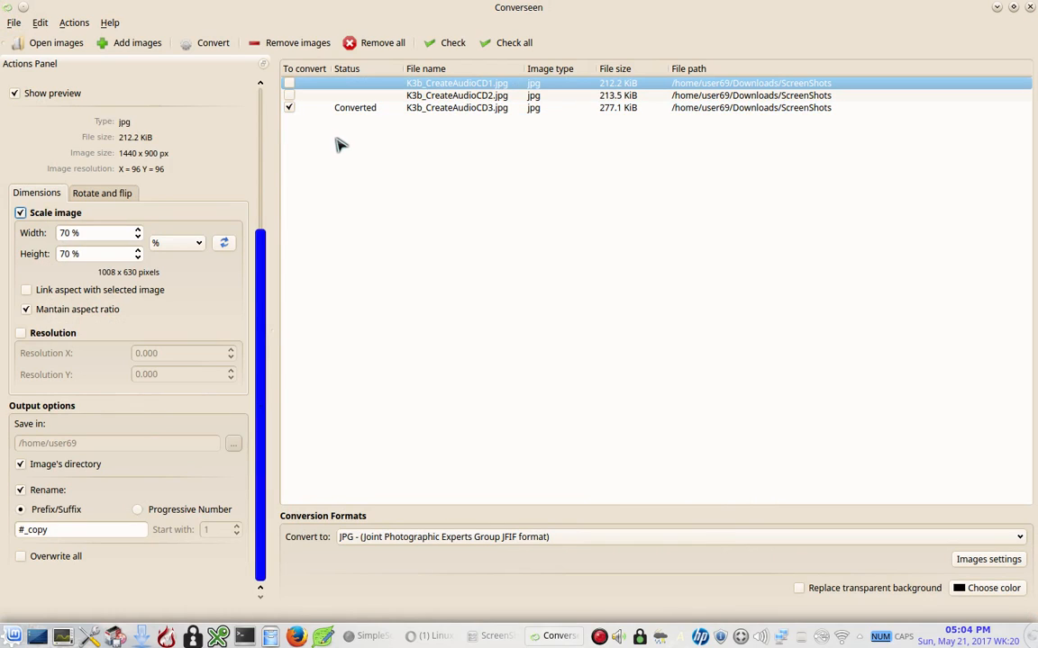
Look through the available output formats for the conversion, leaving JPG selected
left_click(988, 538)
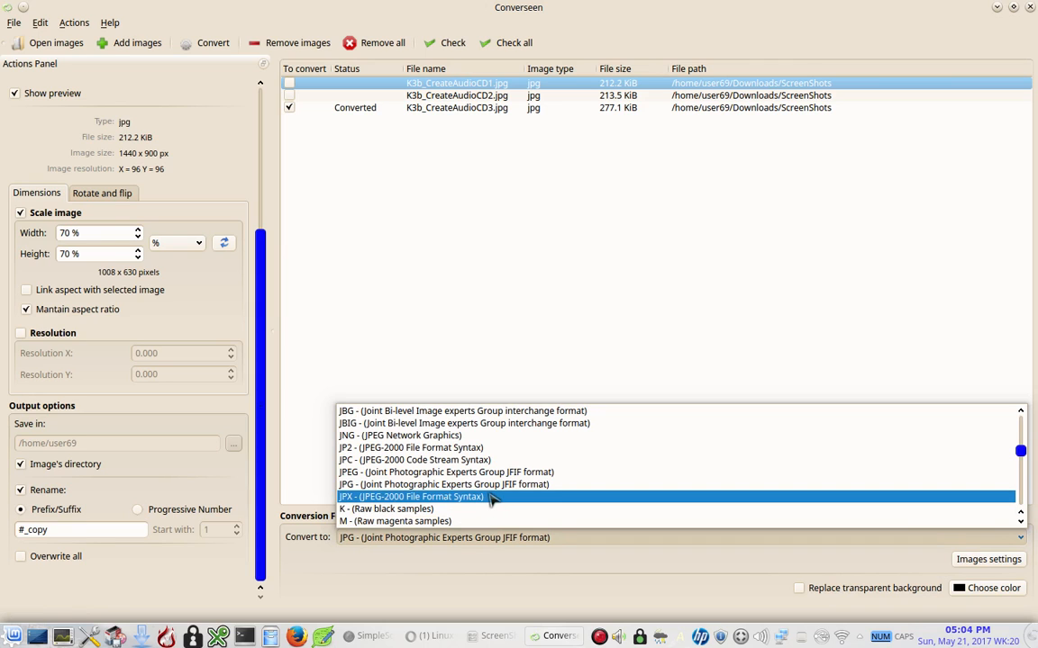
scroll(491, 500, "up", 15)
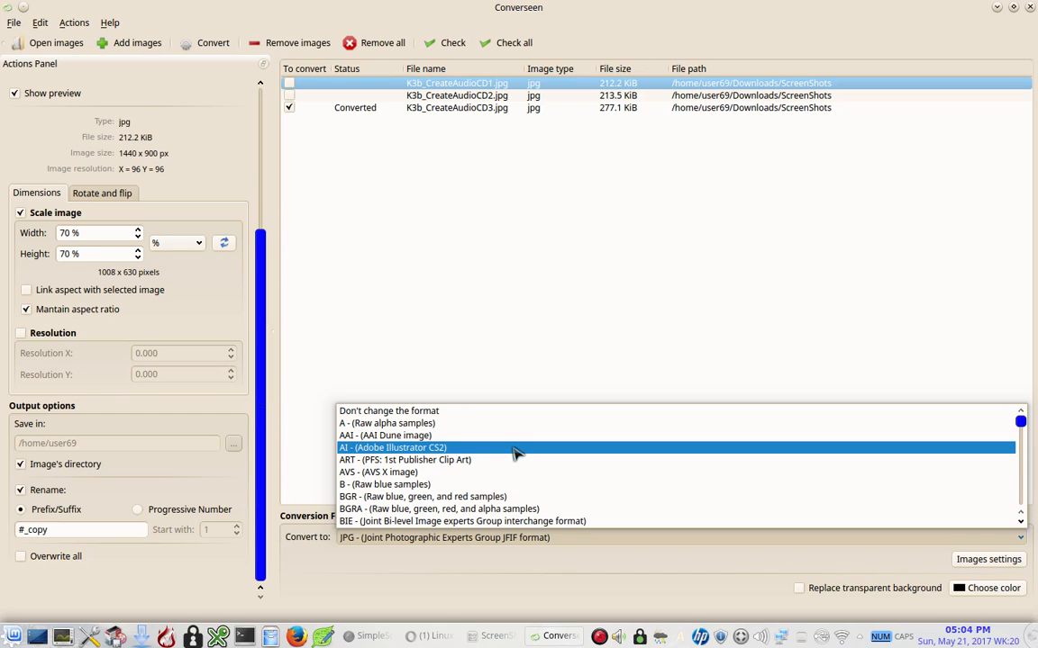
scroll(516, 453, "down", 1)
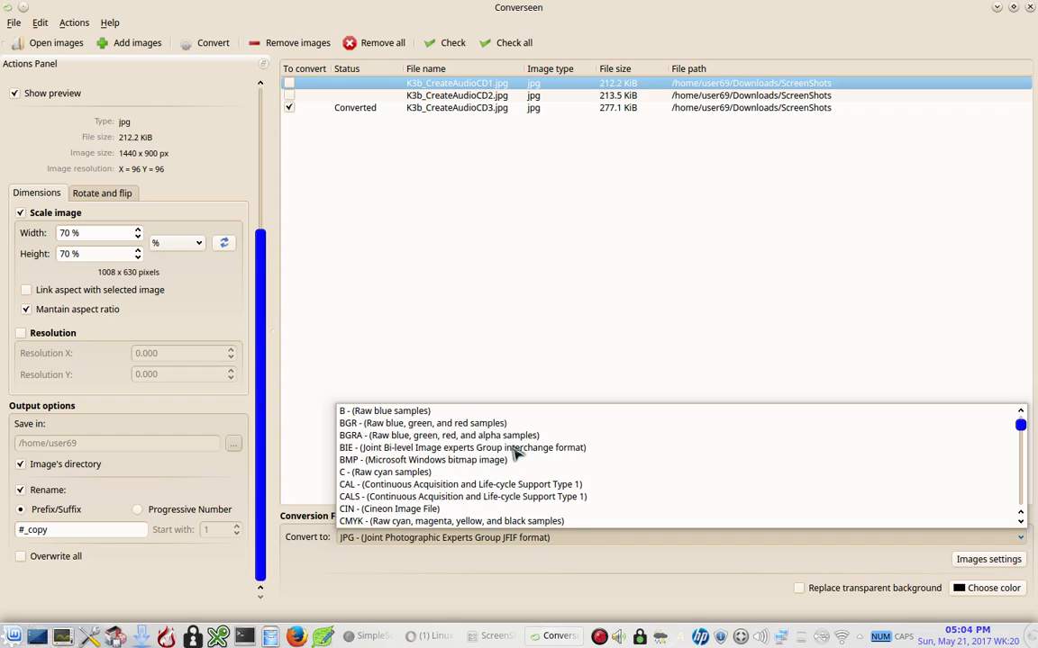
scroll(517, 453, "down", 2)
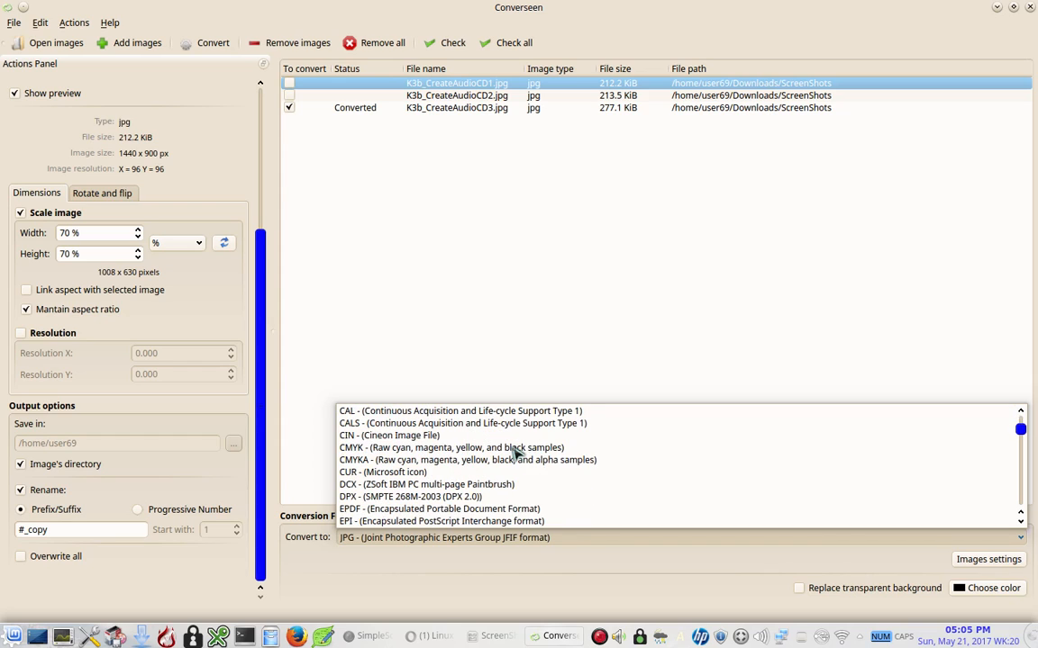
scroll(516, 453, "down", 8)
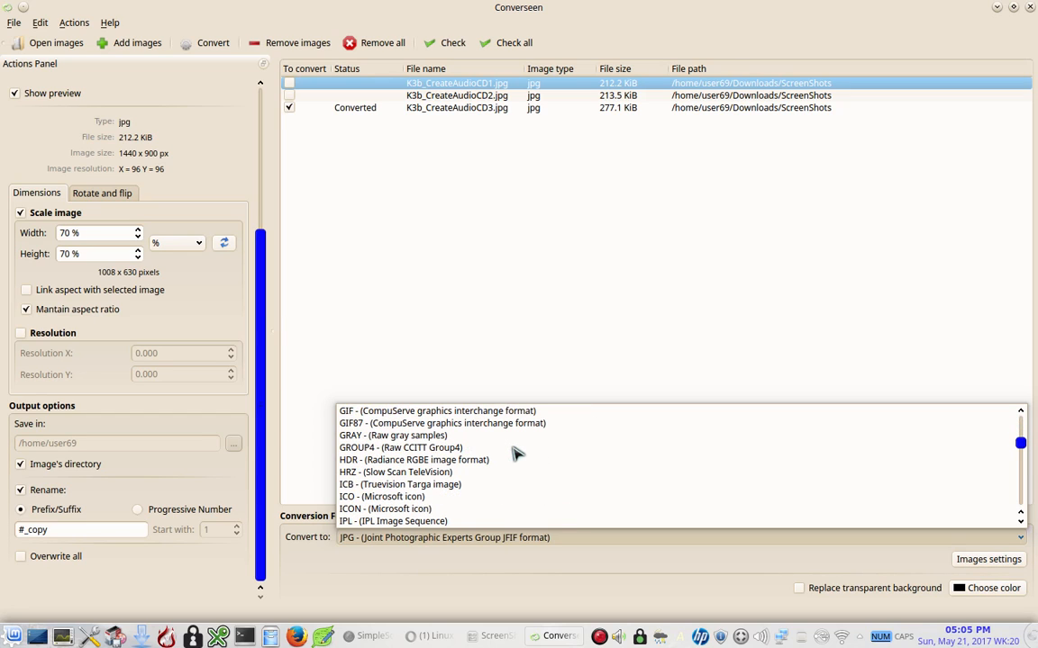
scroll(516, 453, "down", 11)
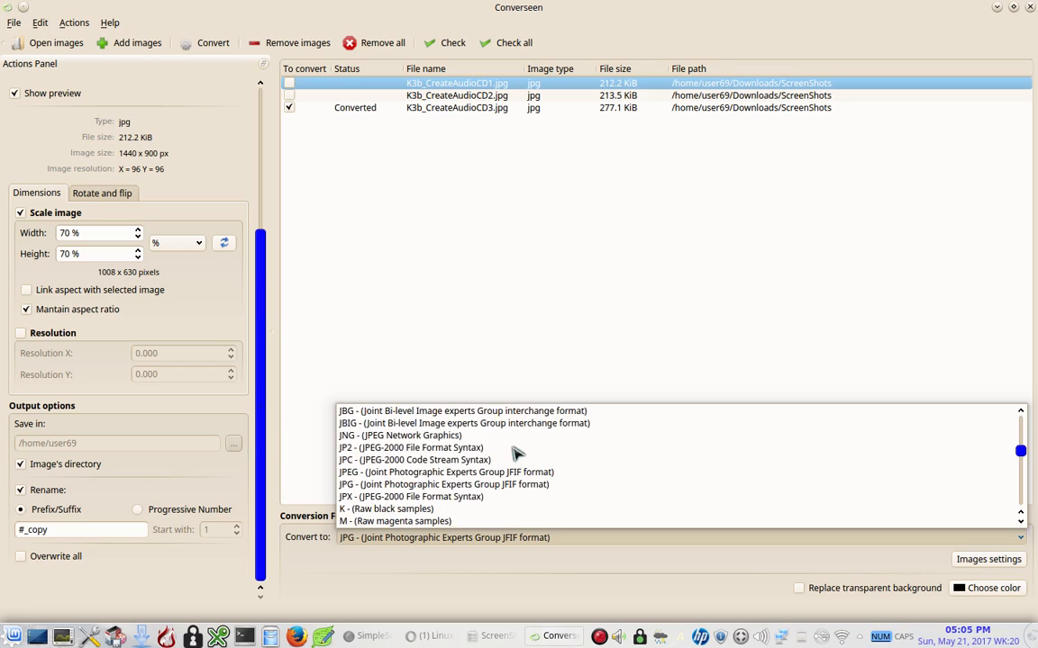
scroll(516, 453, "down", 7)
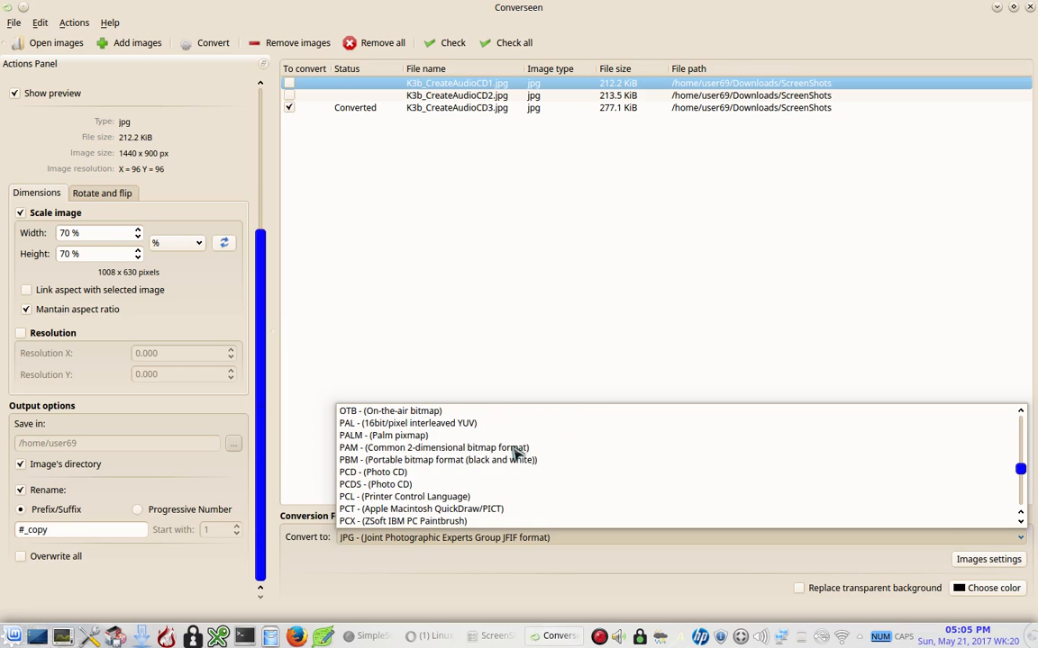
scroll(516, 453, "up", 4)
scroll(516, 453, "up", 2)
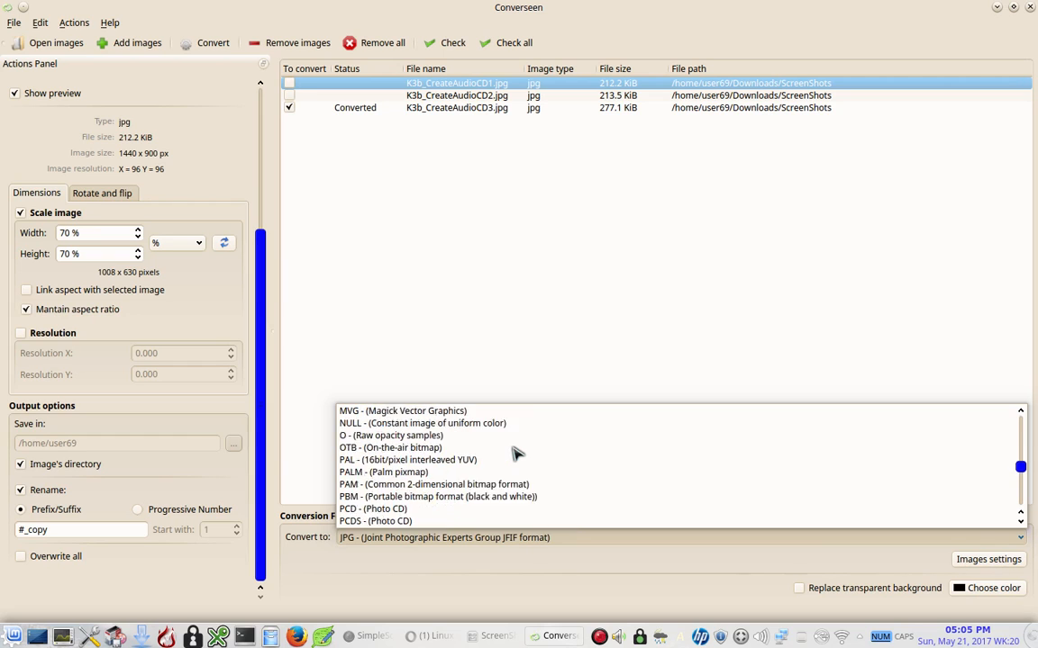
scroll(516, 453, "up", 3)
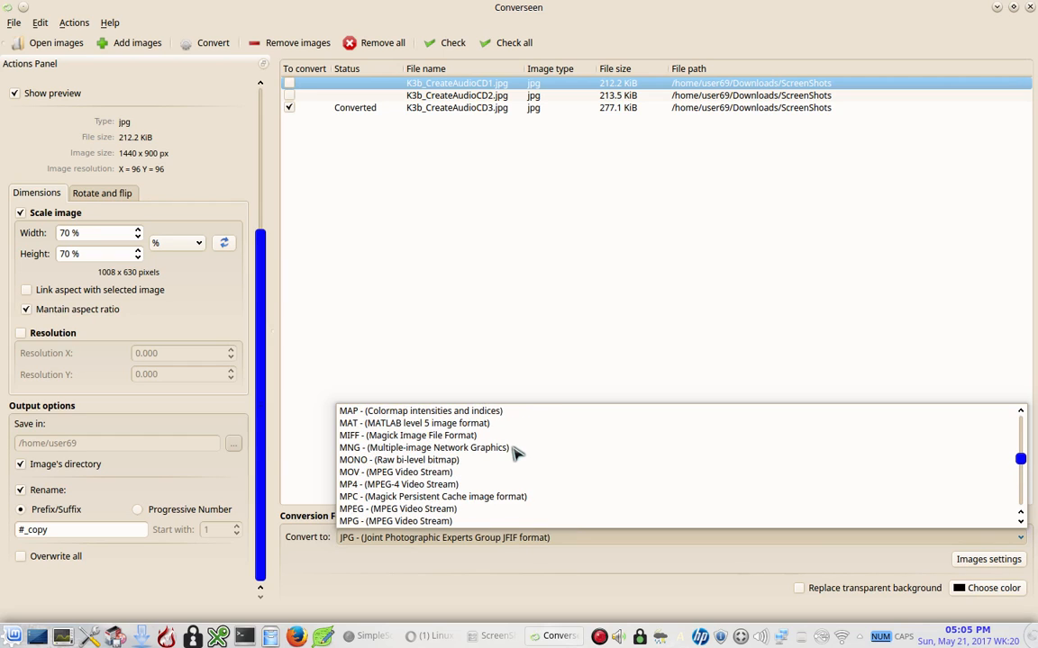
scroll(516, 453, "up", 2)
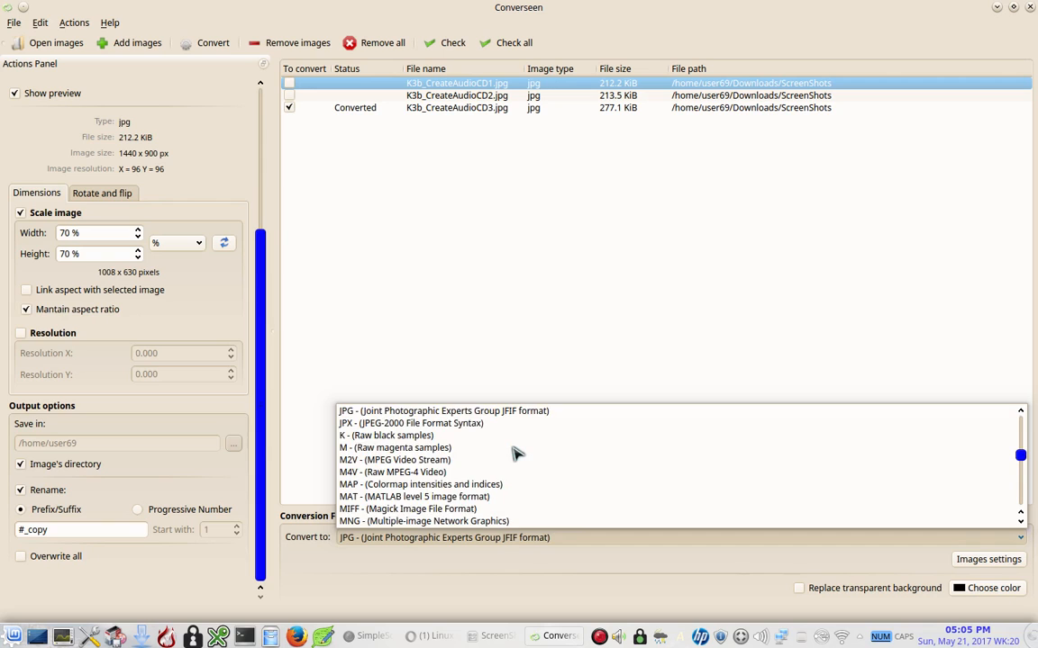
scroll(517, 453, "down", 20)
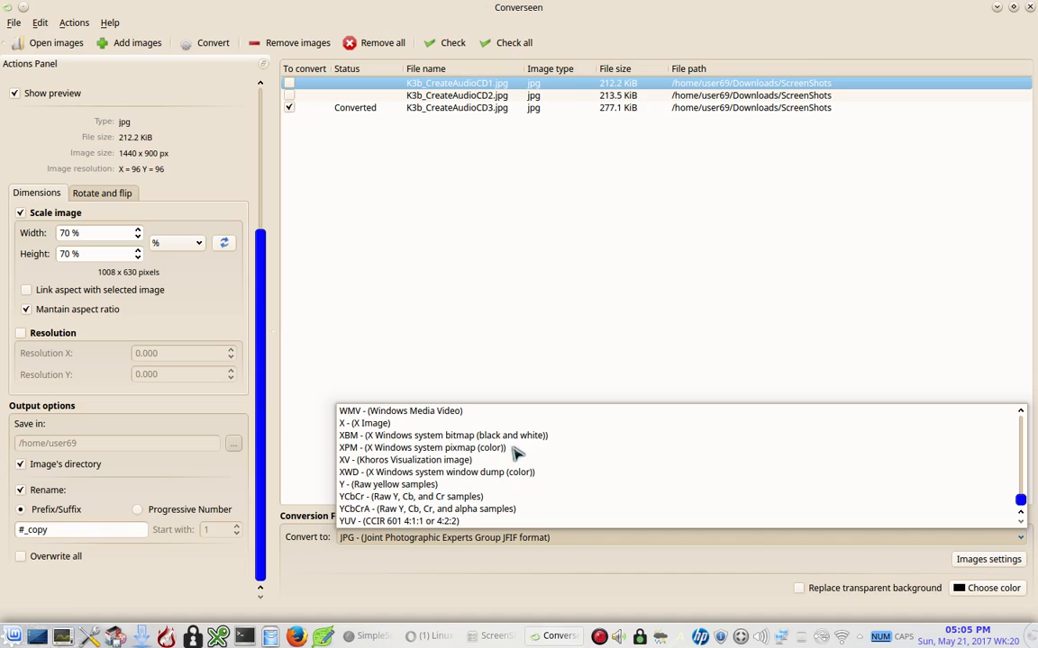
left_click(644, 604)
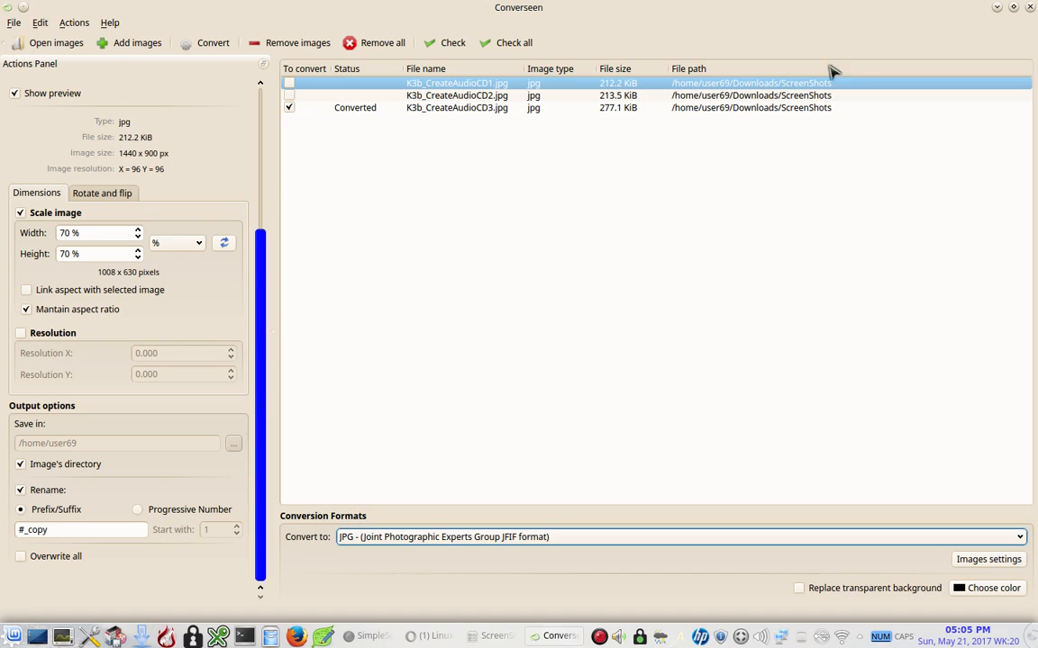
Close Converseen, switch to the forum post in Opera, and add three new lines after the last image link
left_click(1031, 8)
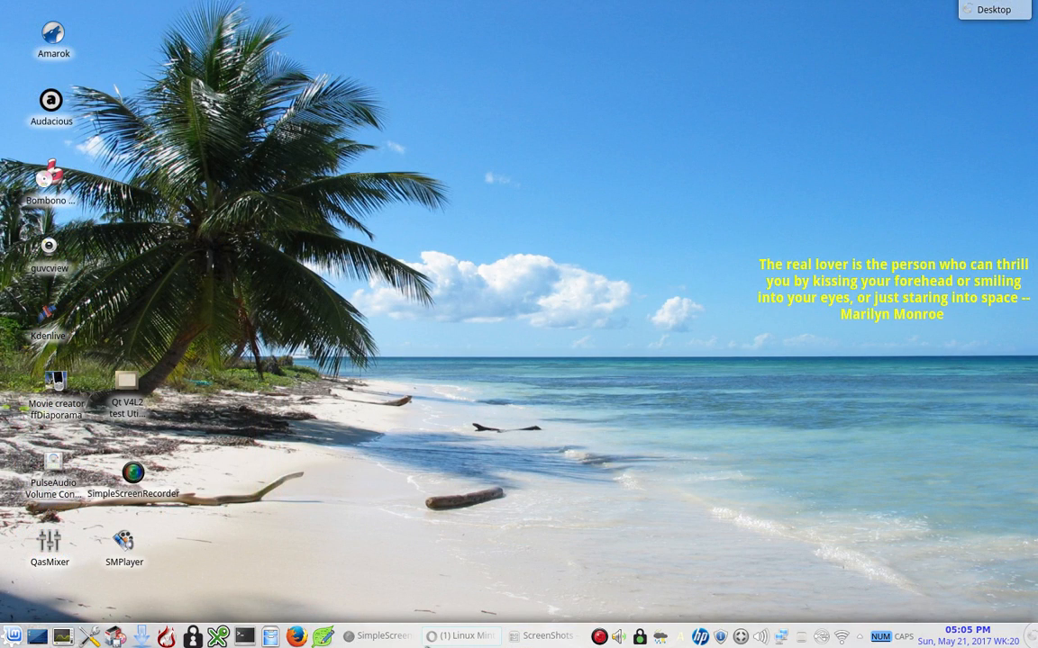
mouse_move(449, 642)
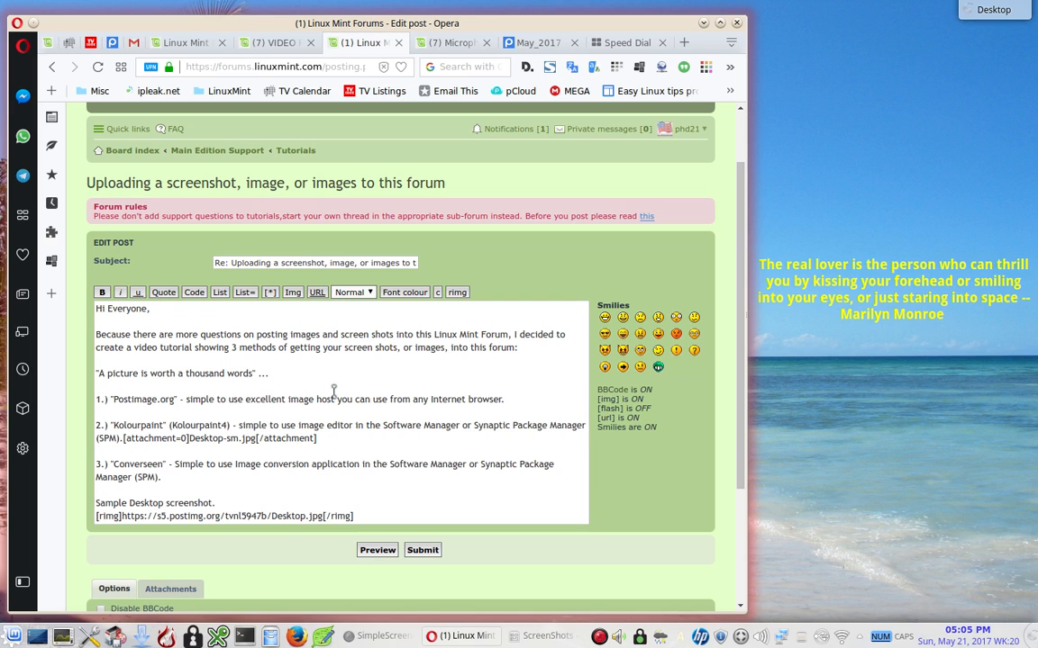
scroll(336, 394, "down", 2)
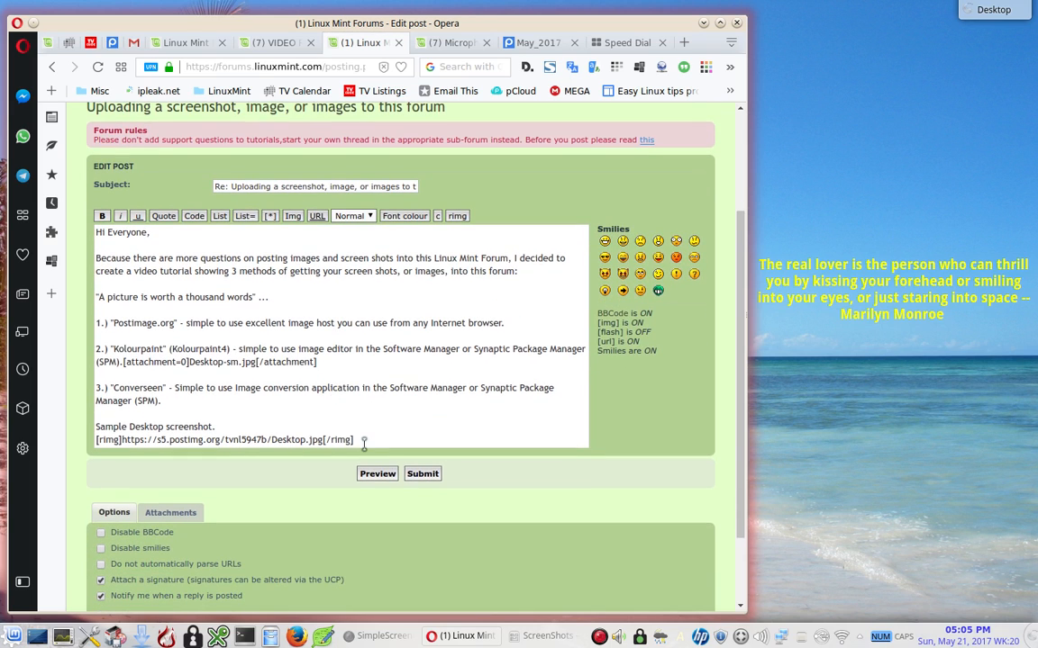
left_click(379, 438)
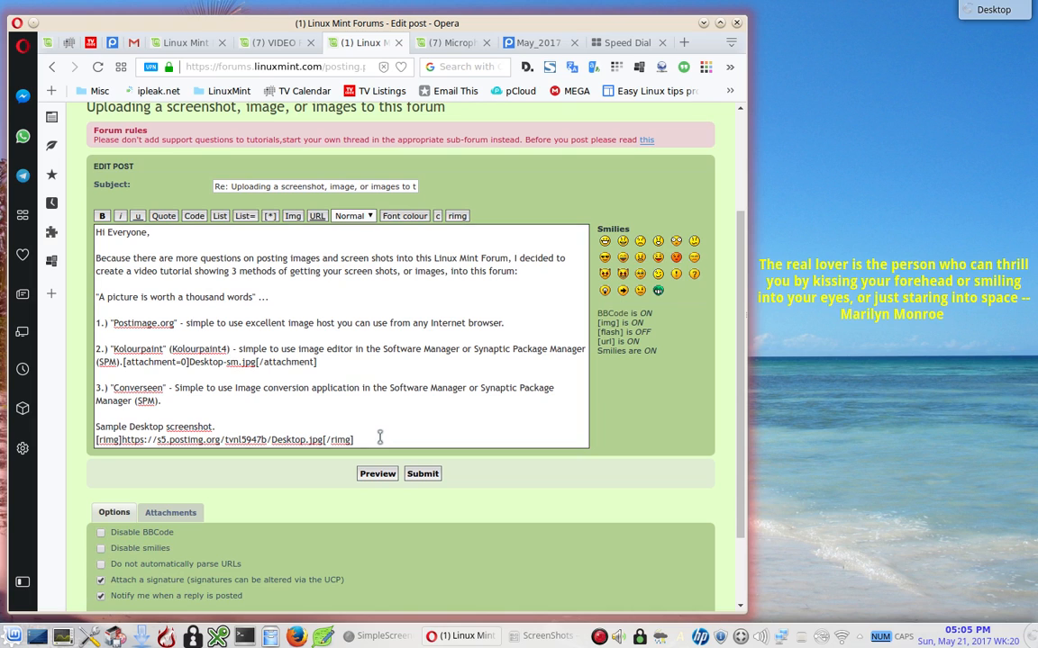
key("Return")
key("Return")
key("Return")
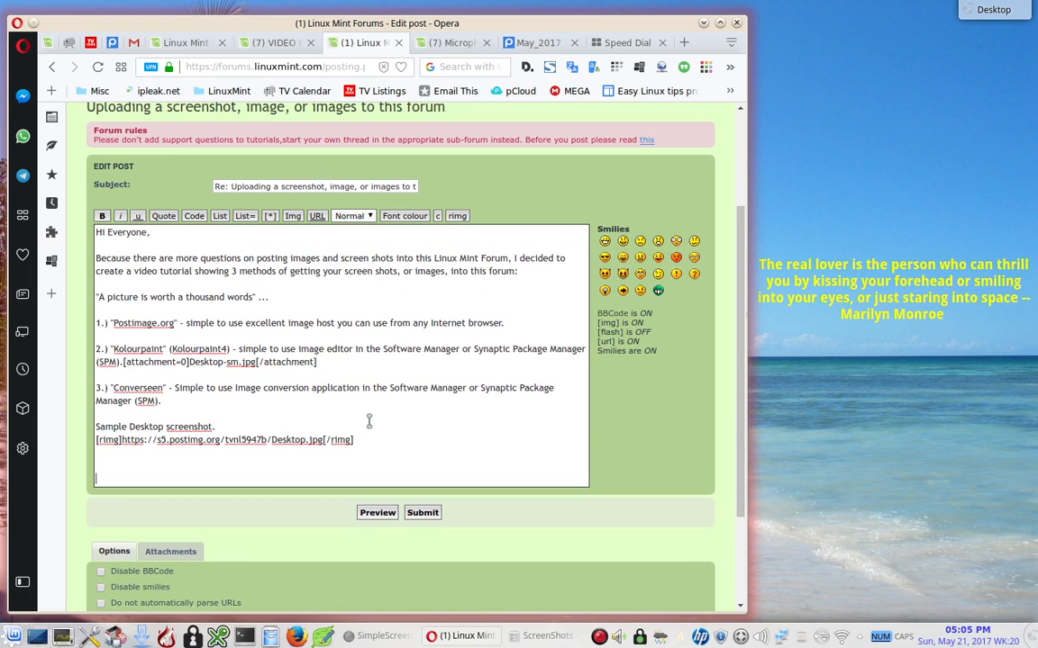
Attach K3b_CreateAudioCD1_copy.jpg, K3b_CreateAudioCD2_copy.jpg and K3b_CreateAudioCD3_copy.jpg from the ScreenShots folder to the forum post
scroll(371, 396, "down", 3)
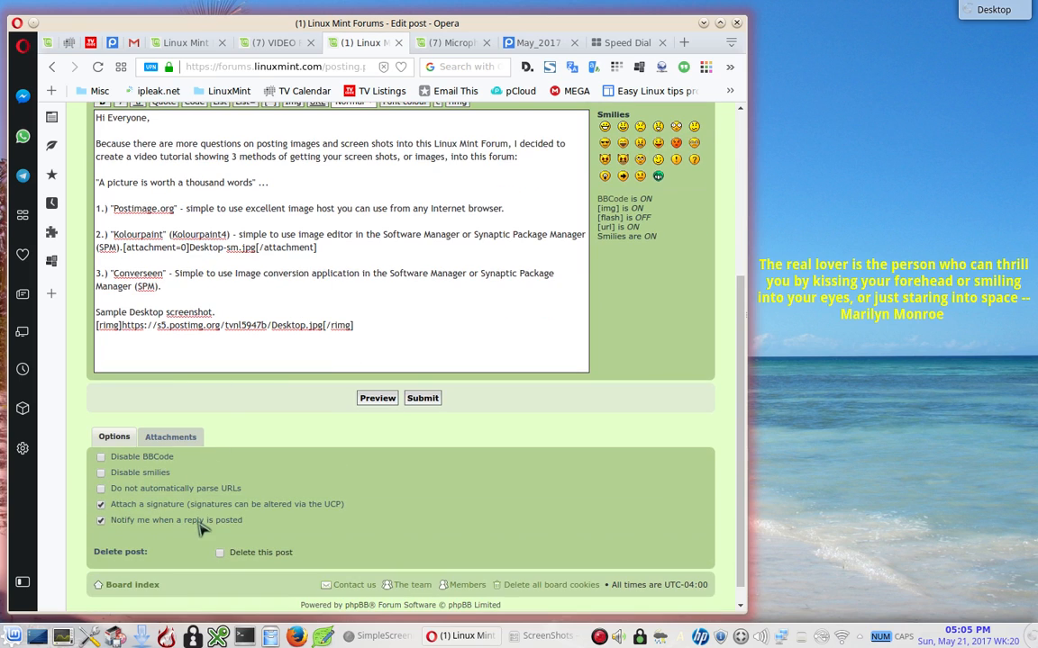
left_click(163, 437)
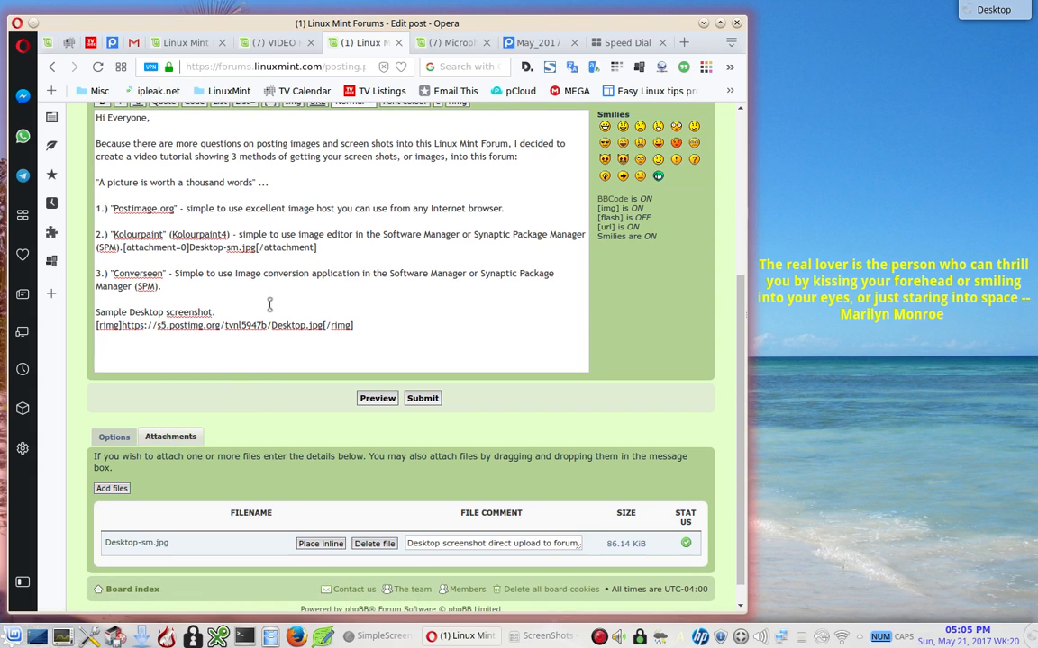
left_click(103, 492)
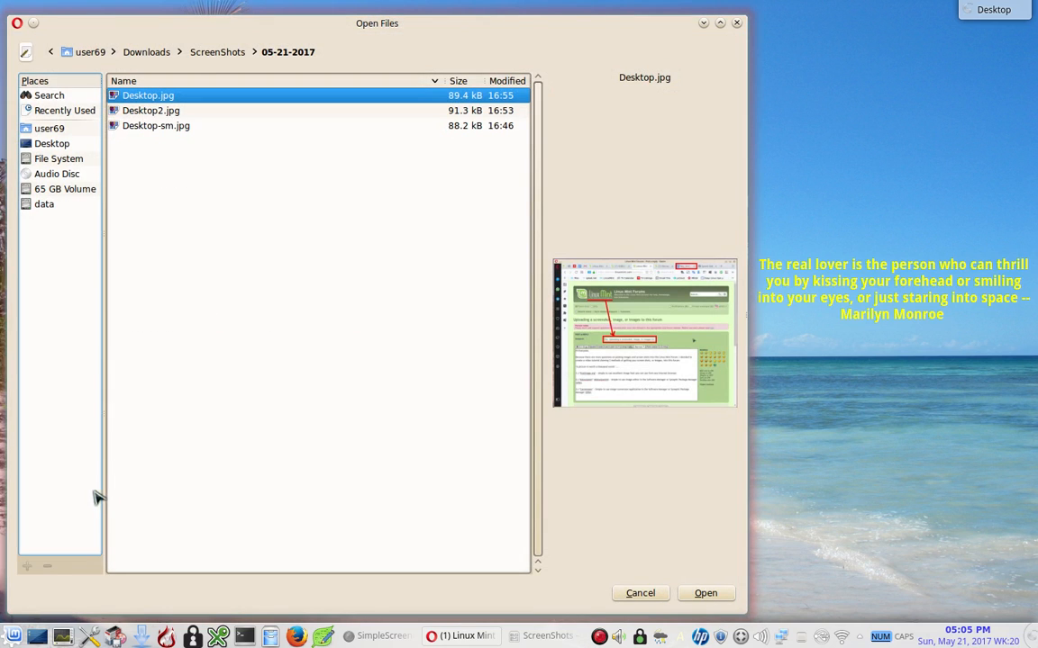
left_click(216, 53)
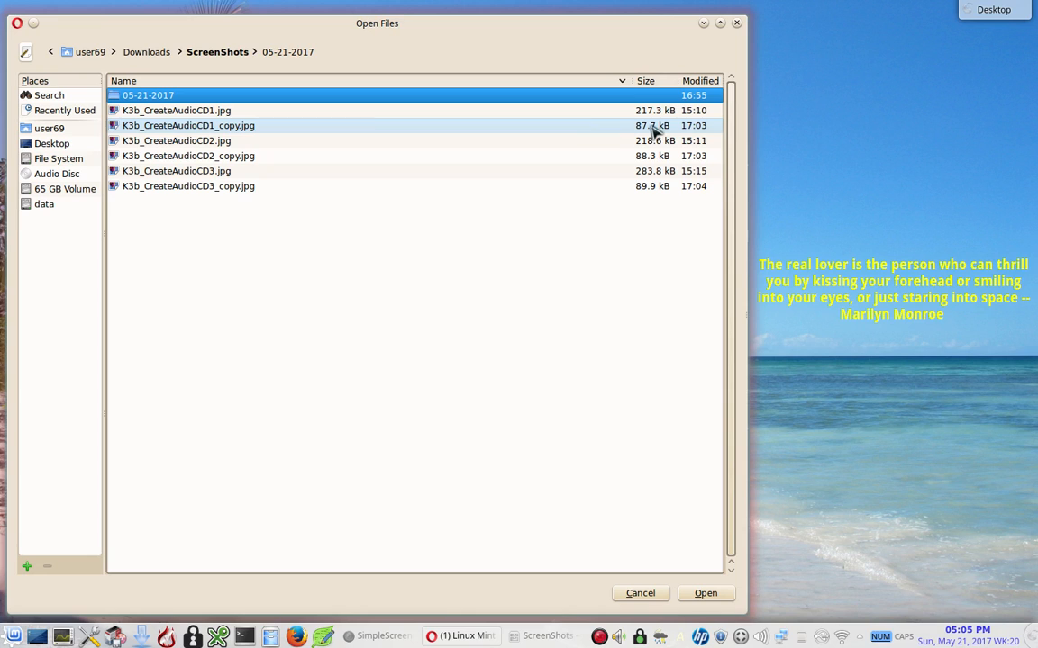
left_click(226, 132)
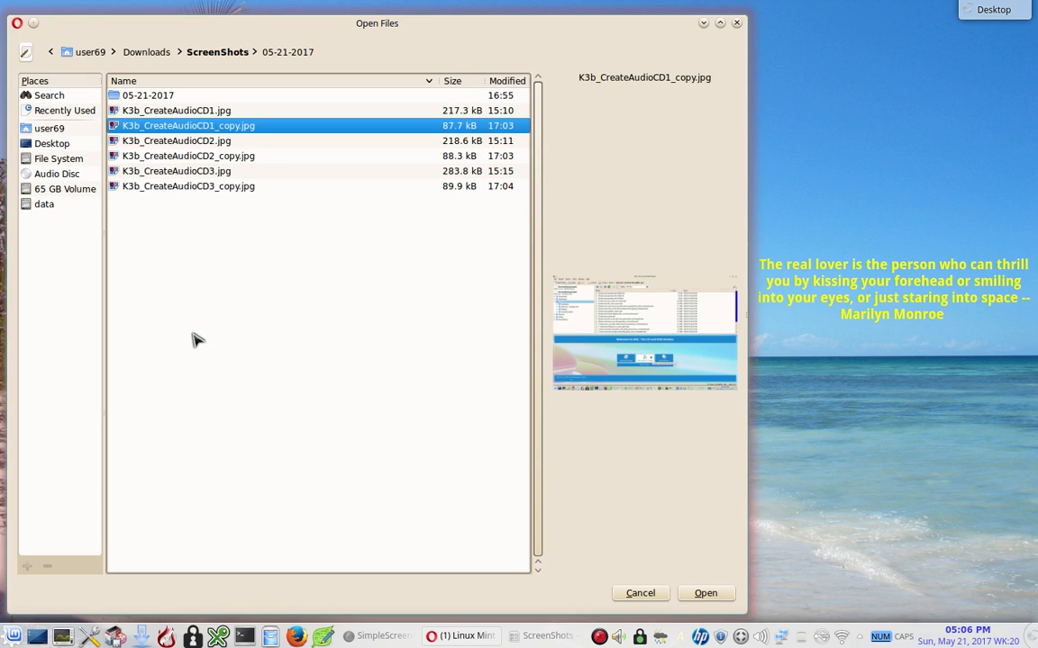
left_click(177, 187, "shift")
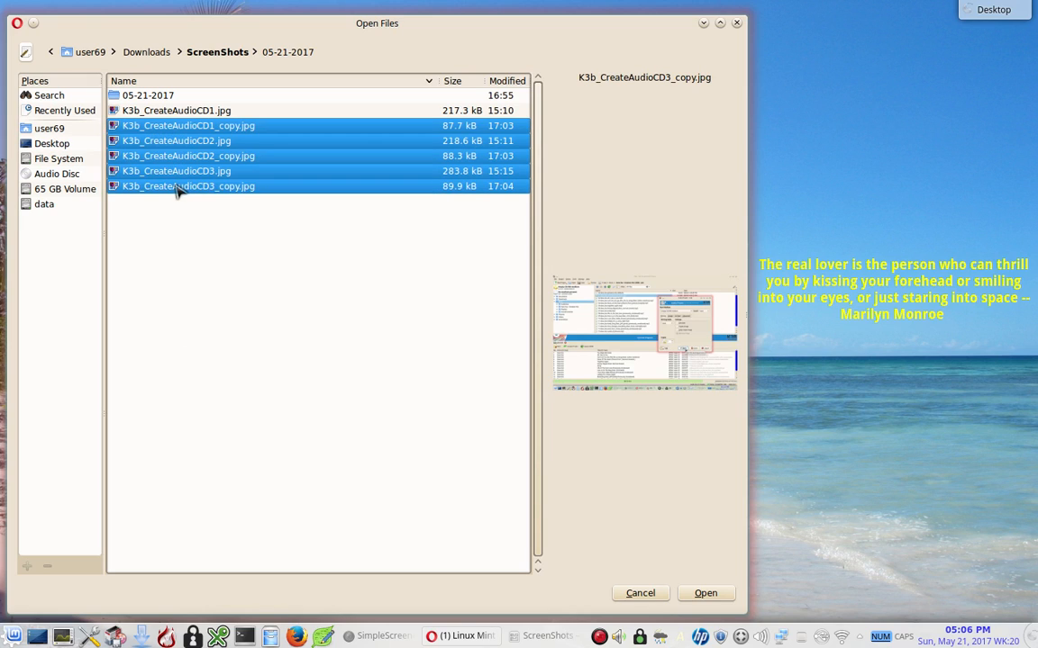
left_click(220, 127)
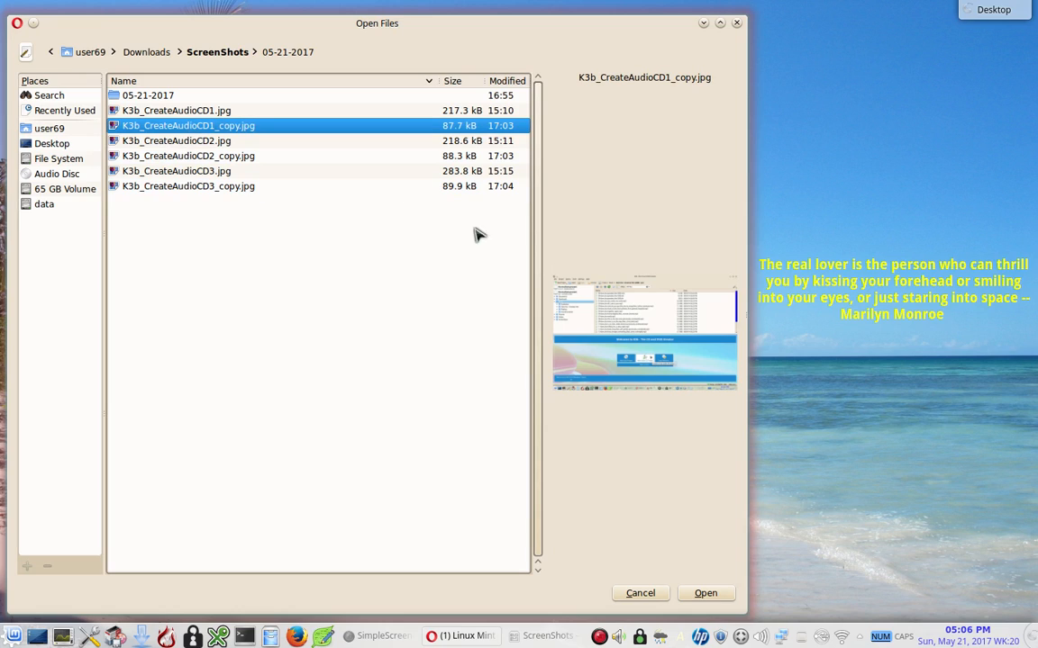
left_click(242, 158, "ctrl")
left_click(241, 187, "ctrl")
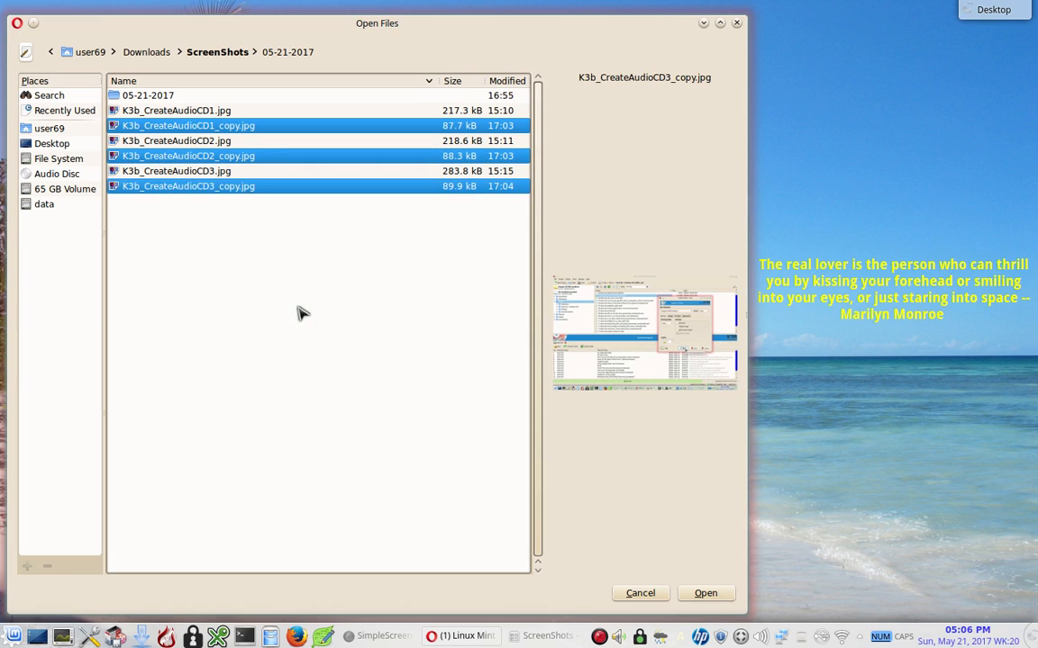
left_click(705, 593)
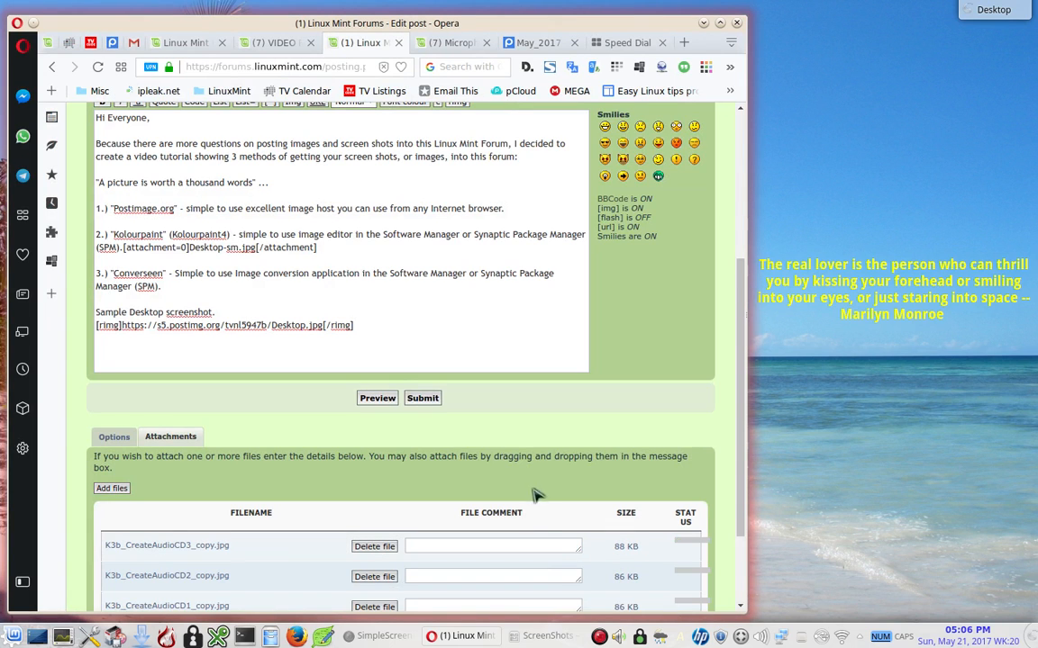
scroll(572, 293, "down", 2)
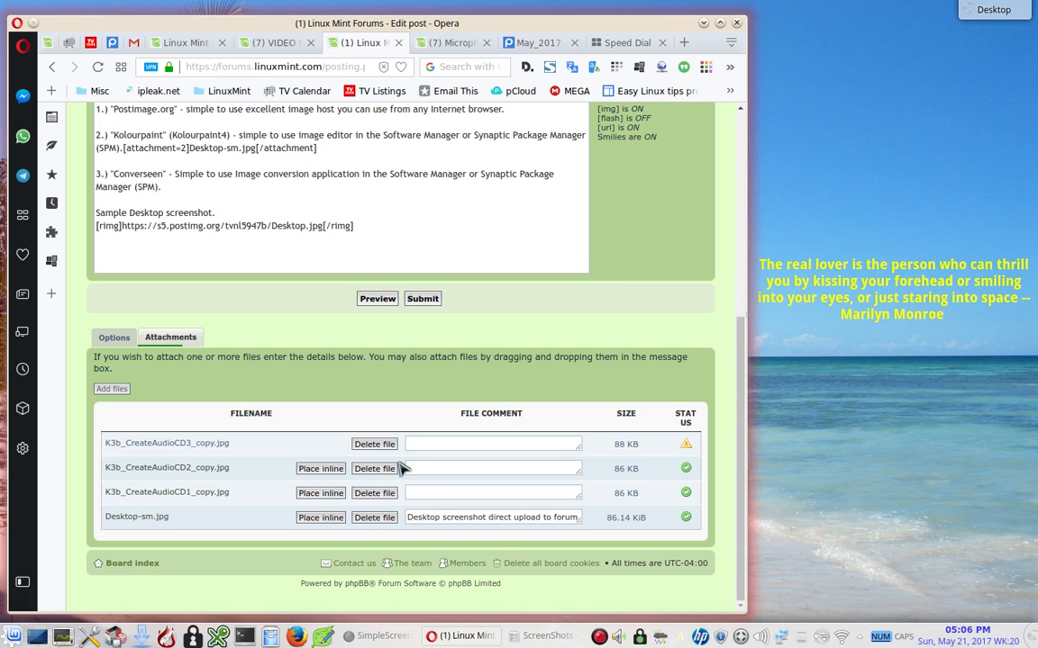
Delete the three K3b_CreateAudioCD copy attachments from the post, keeping Desktop-sm.jpg, and reload the edit page
left_click(375, 448)
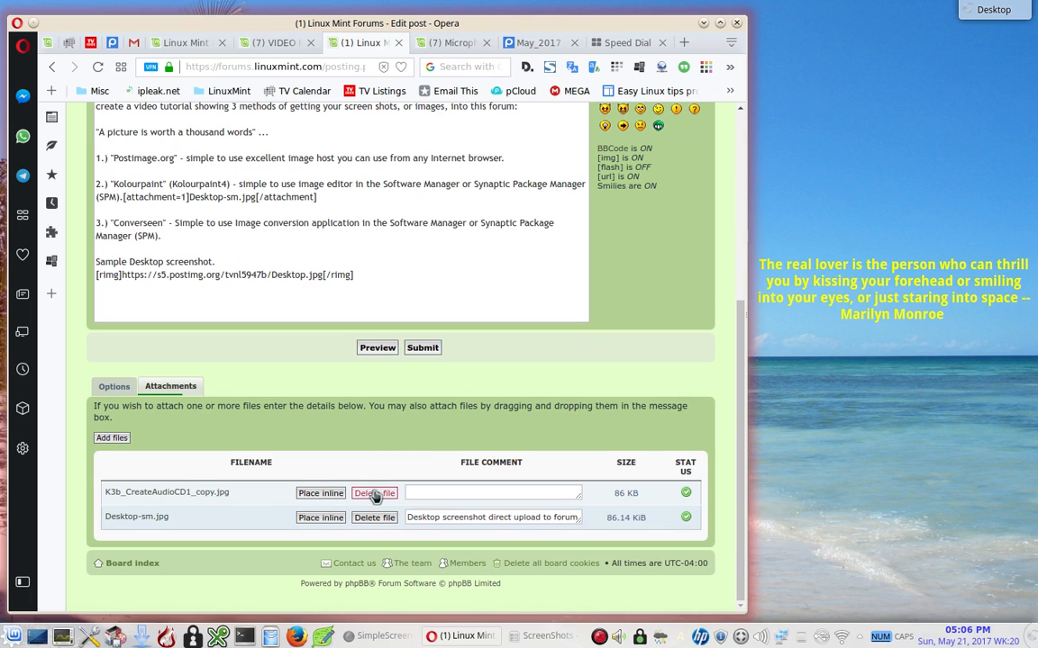
left_click(375, 495)
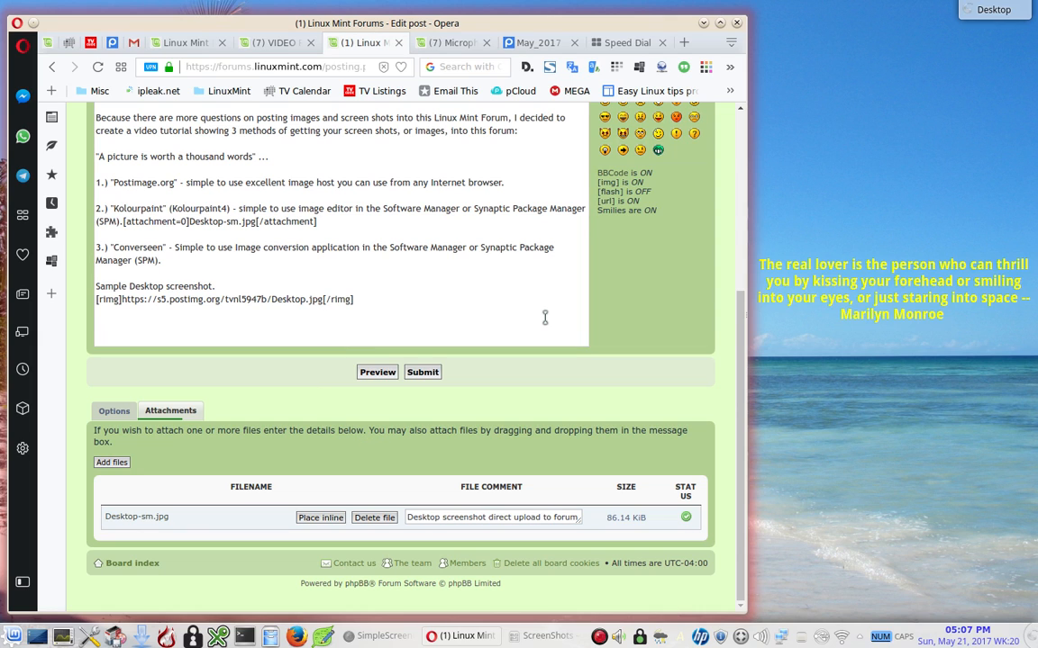
scroll(432, 318, "up", 1)
scroll(540, 319, "up", 1)
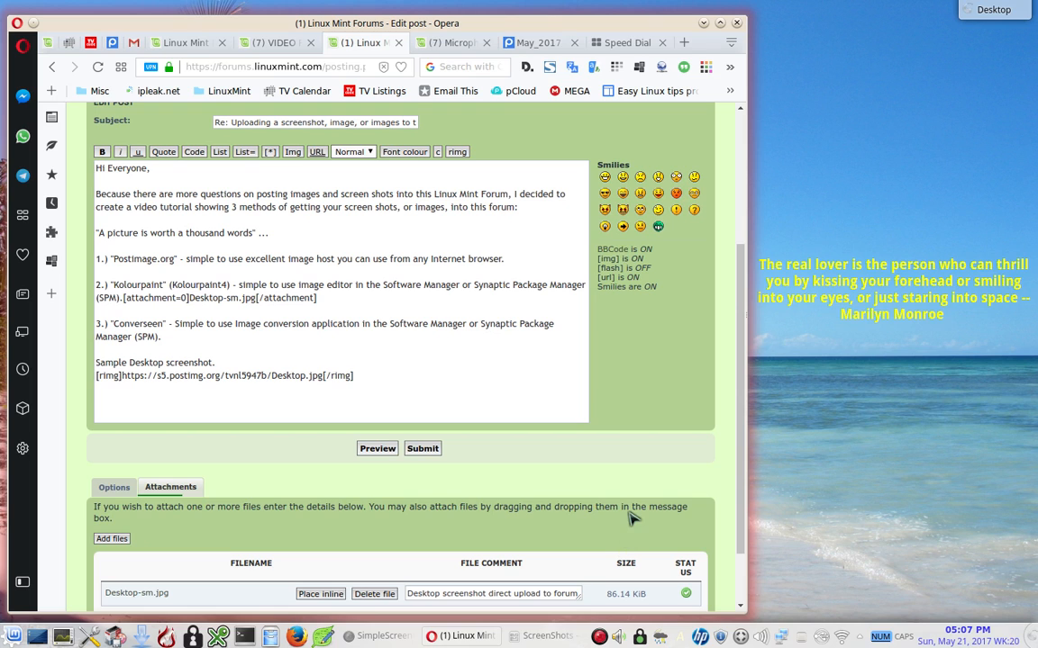
key("F5")
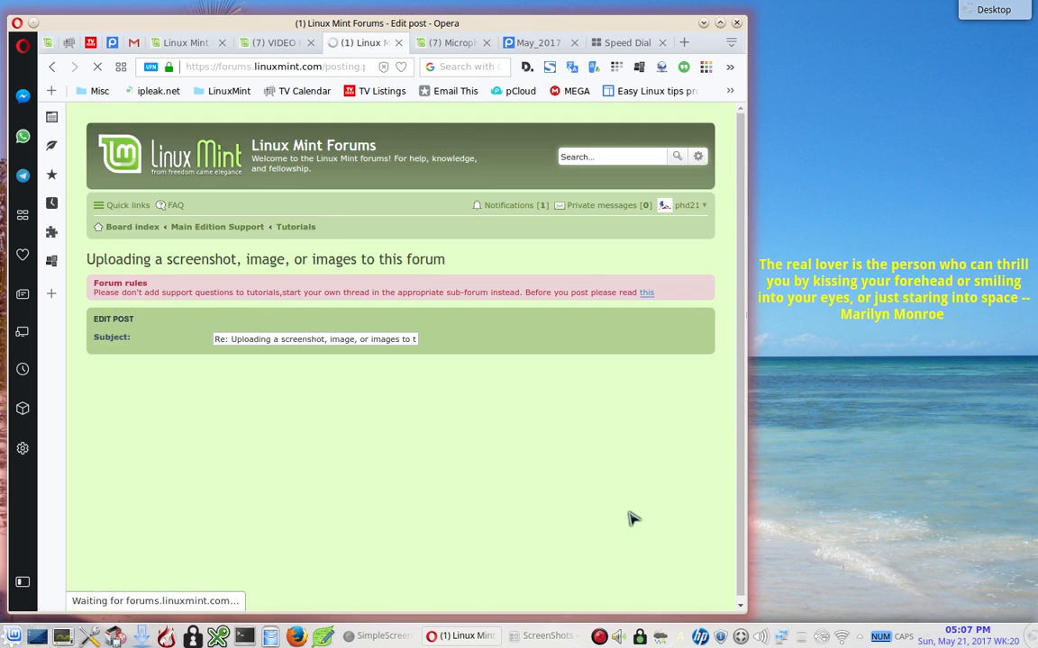